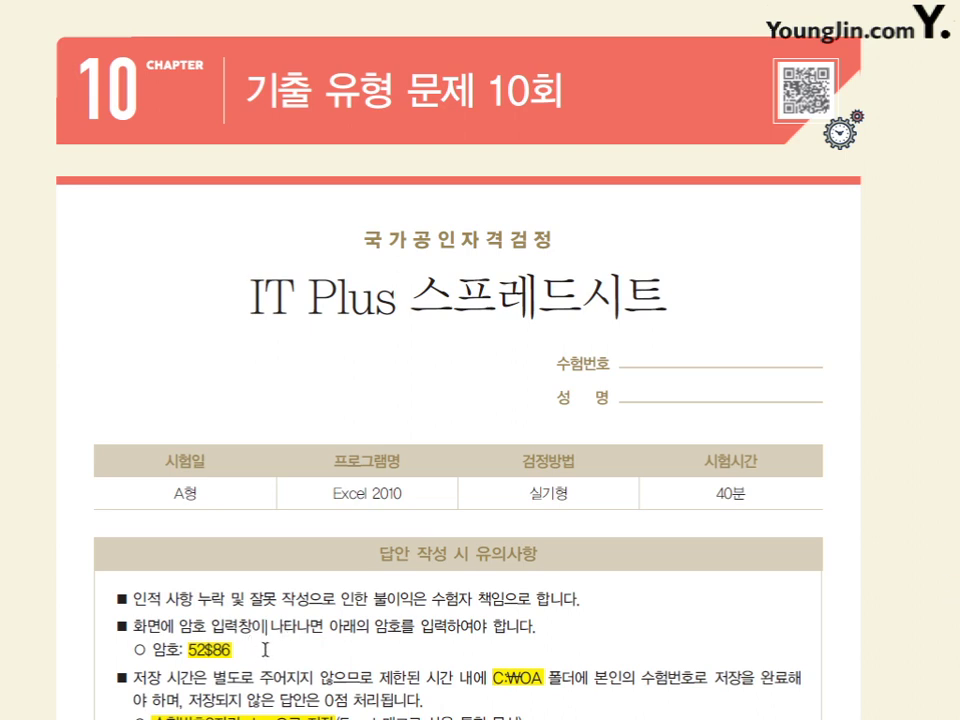
Step: Read exam question 2's five formatting instructions for the '서식' sheet in the problem document
{"action": "scroll", "coordinate": [265, 650], "scroll_direction": "down", "scroll_amount": 12}
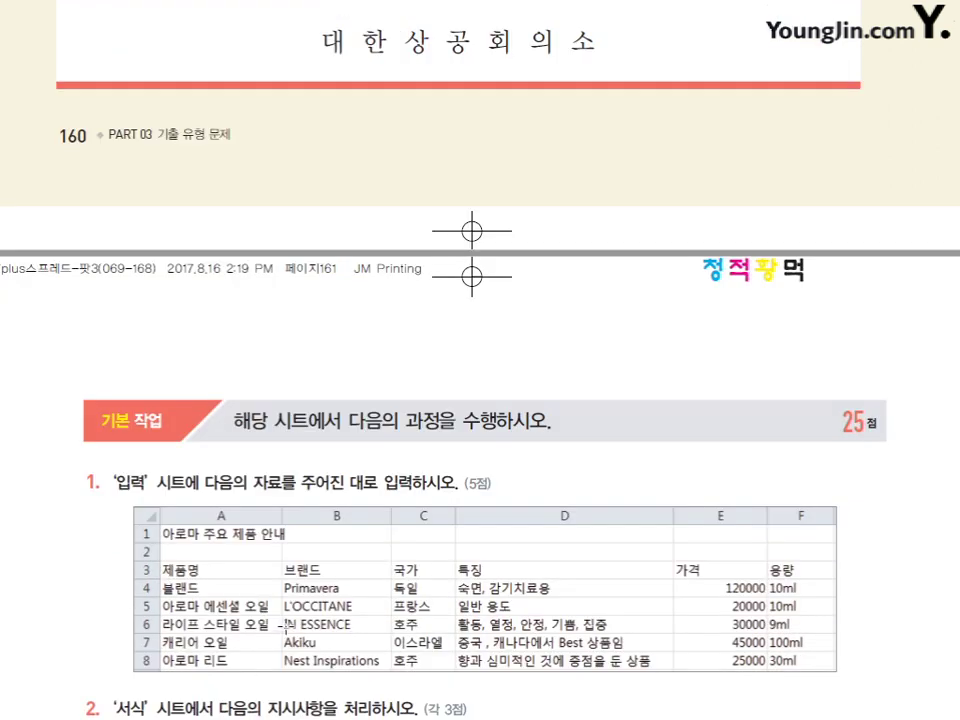
{"action": "scroll", "coordinate": [287, 626], "scroll_direction": "down", "scroll_amount": 3}
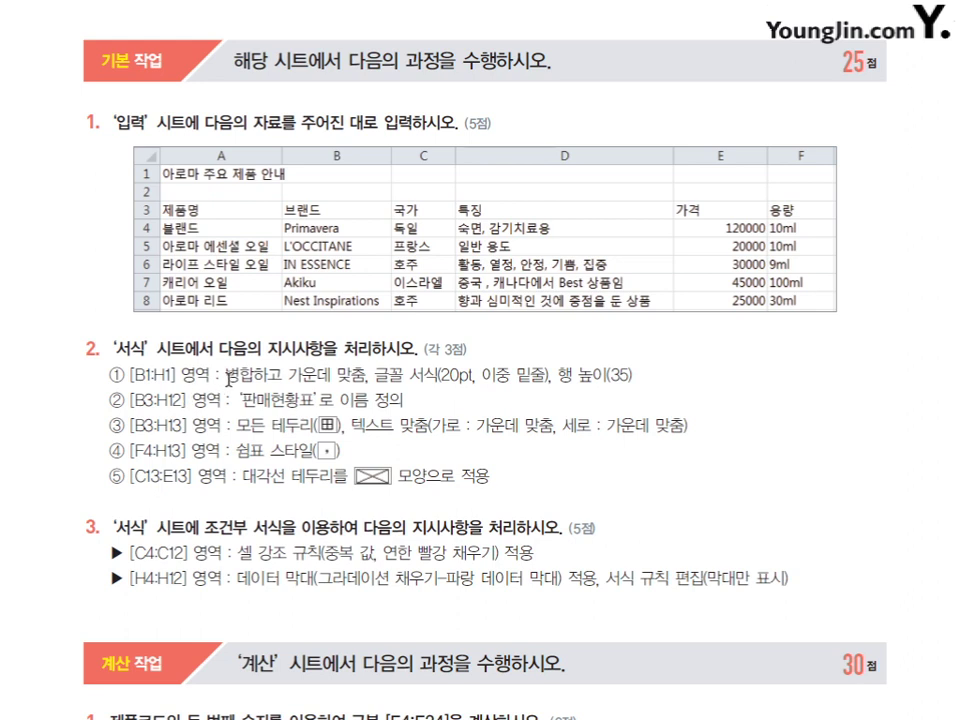
{"action": "left_click_drag", "start_coordinate": [225, 374], "coordinate": [624, 369]}
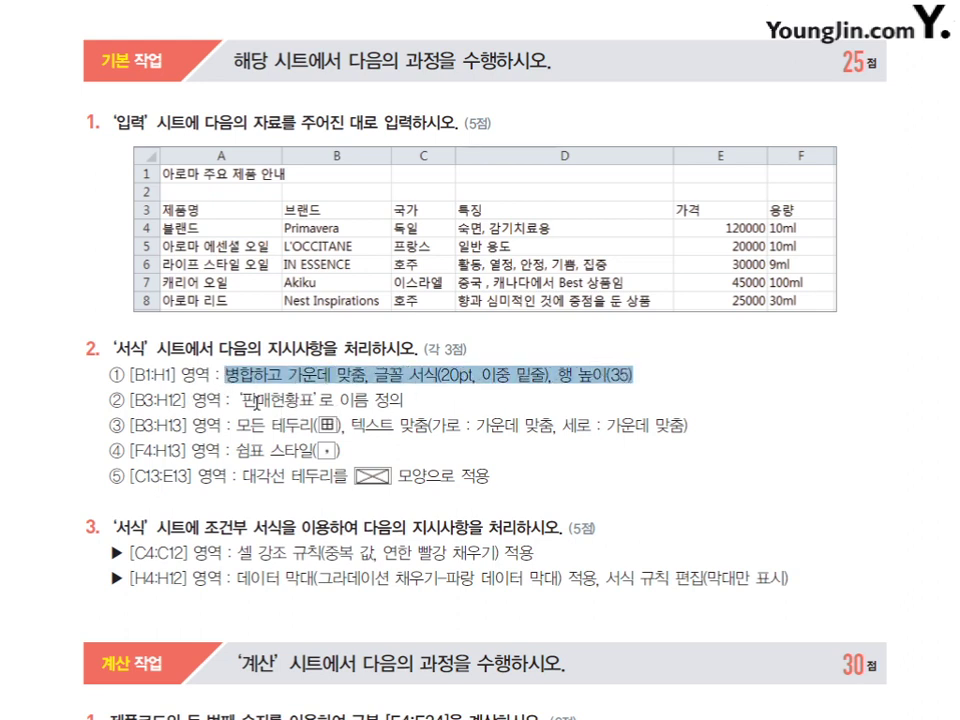
{"action": "left_click_drag", "start_coordinate": [241, 400], "coordinate": [410, 401]}
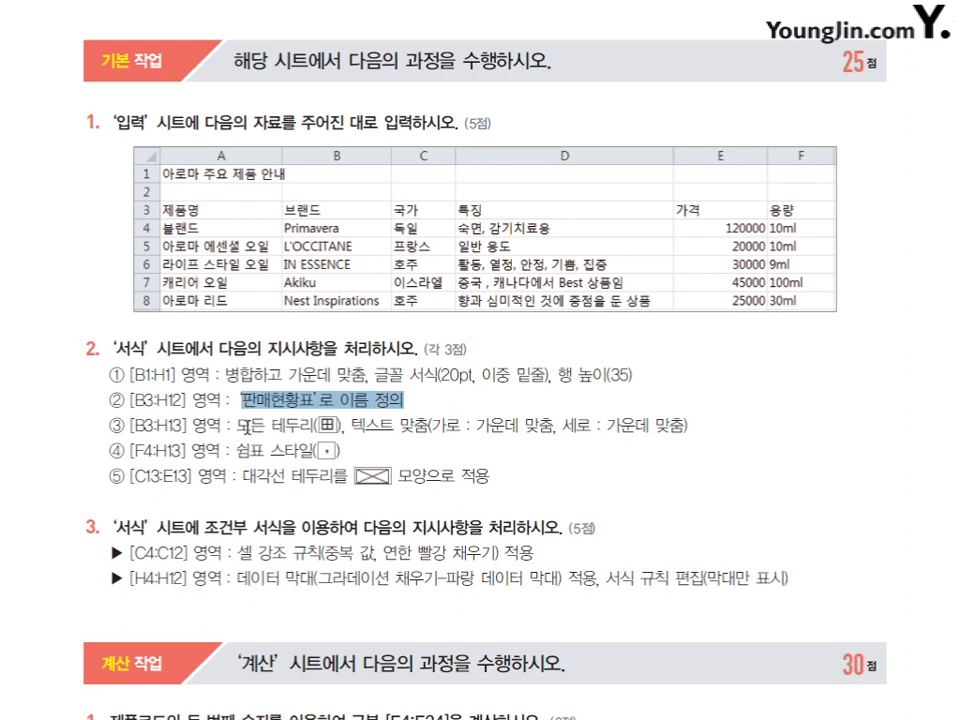
{"action": "left_click_drag", "start_coordinate": [237, 426], "coordinate": [689, 427]}
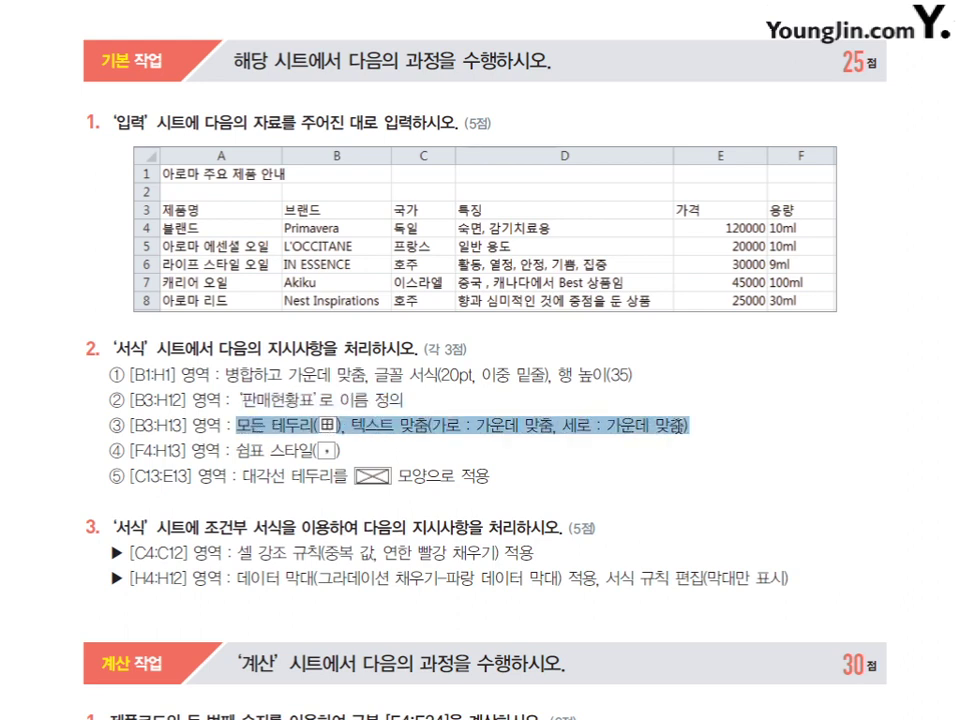
{"action": "left_click_drag", "start_coordinate": [254, 451], "coordinate": [318, 451]}
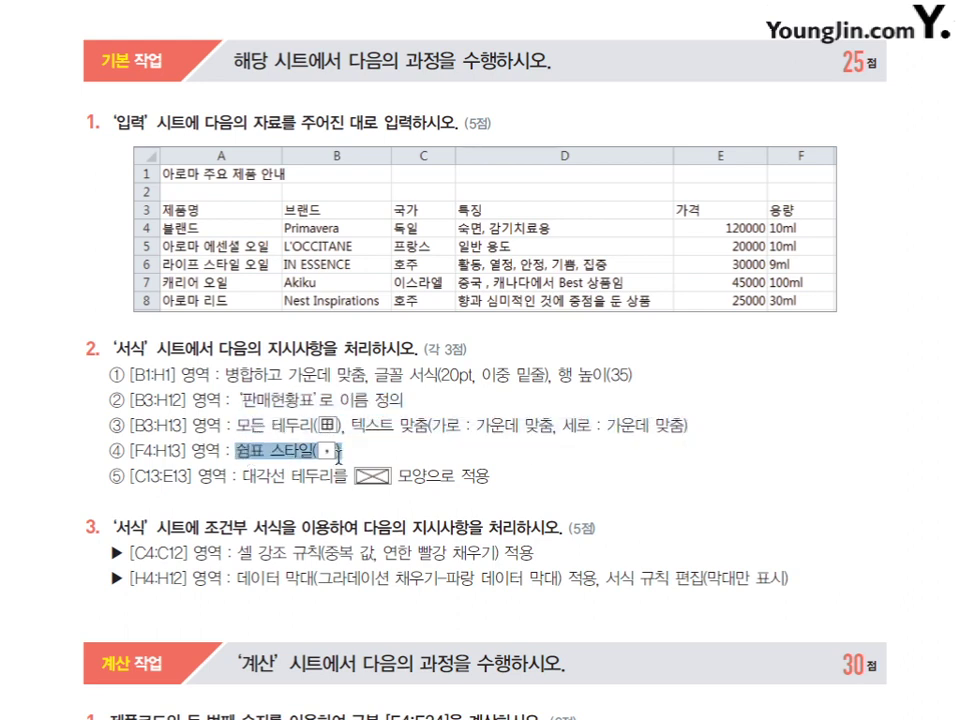
{"action": "left_click", "coordinate": [285, 496]}
{"action": "left_click_drag", "start_coordinate": [243, 476], "coordinate": [492, 476]}
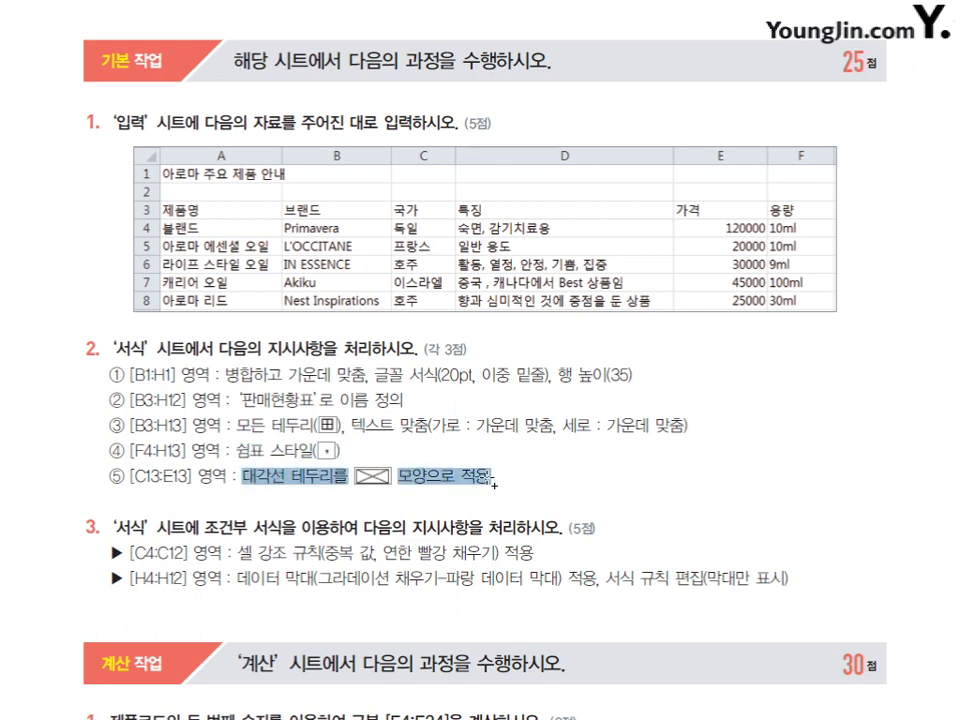
{"action": "left_click", "coordinate": [492, 477]}
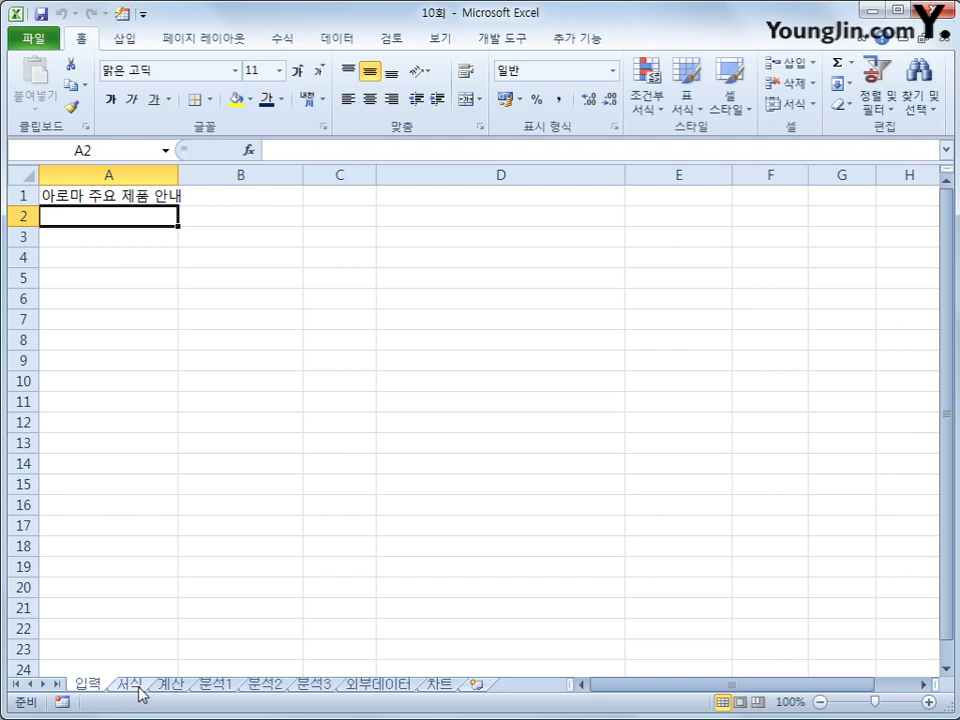
Step: On the 서식 sheet of the 10회 workbook in Excel, merge and center the title across B1:H1
{"action": "left_click", "coordinate": [138, 689]}
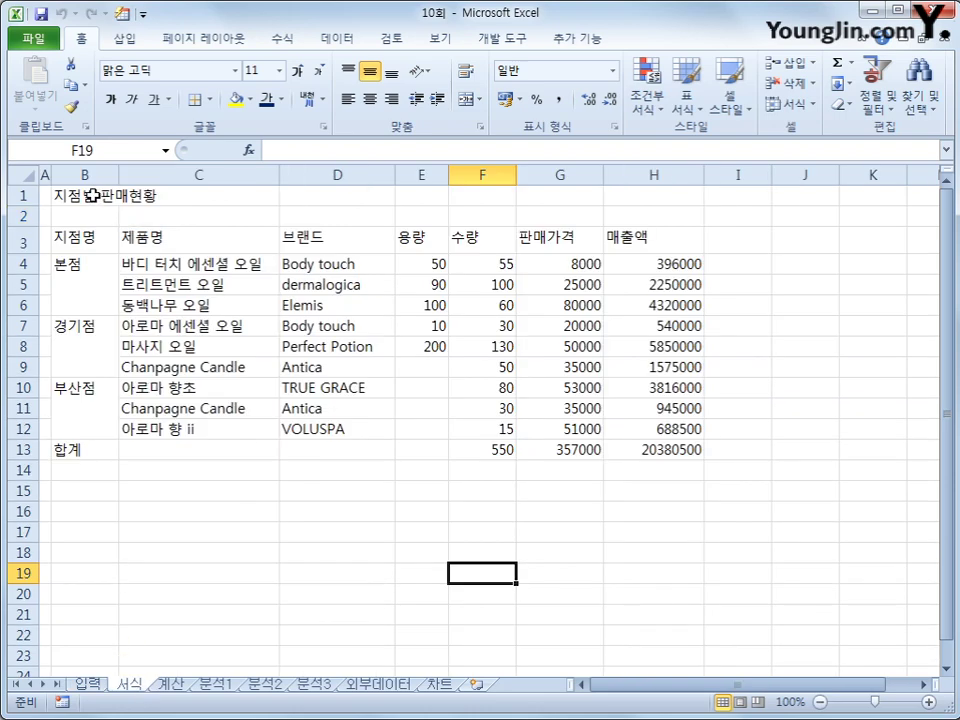
{"action": "left_click_drag", "start_coordinate": [90, 195], "coordinate": [650, 192]}
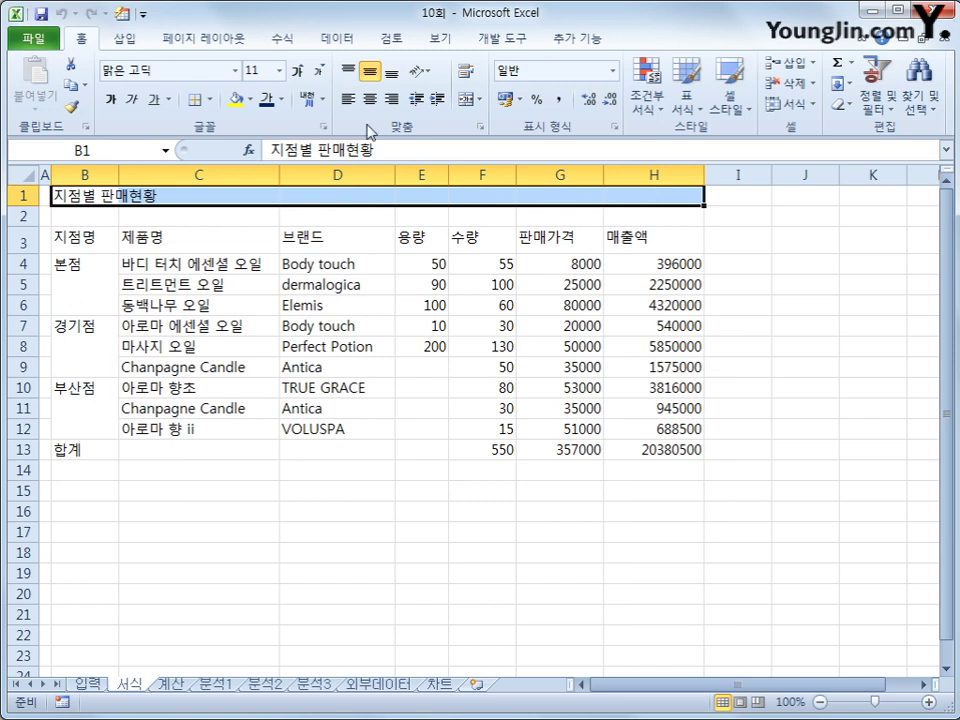
{"action": "left_click", "coordinate": [466, 100]}
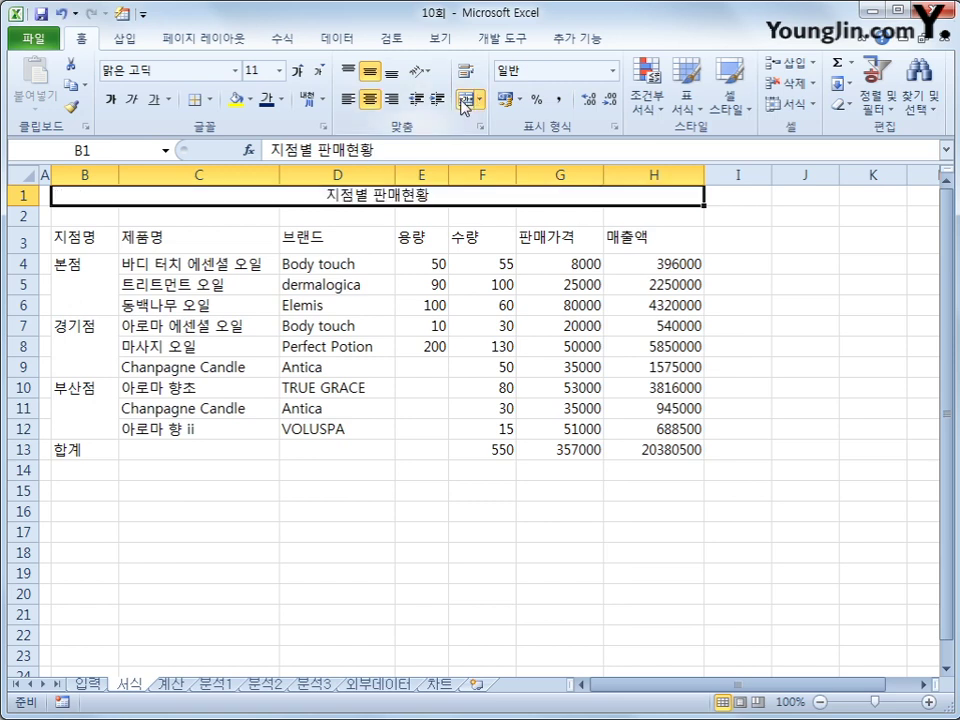
Step: Format the merged title in B1 with a 20 pt font size and a double underline
{"action": "left_click", "coordinate": [279, 70]}
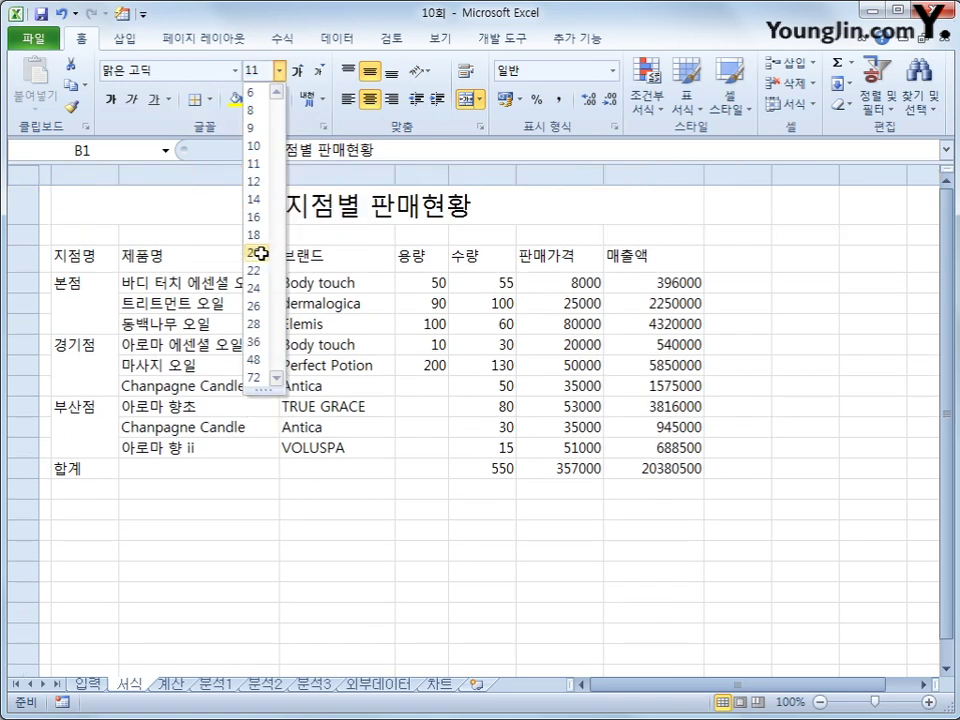
{"action": "left_click", "coordinate": [262, 252]}
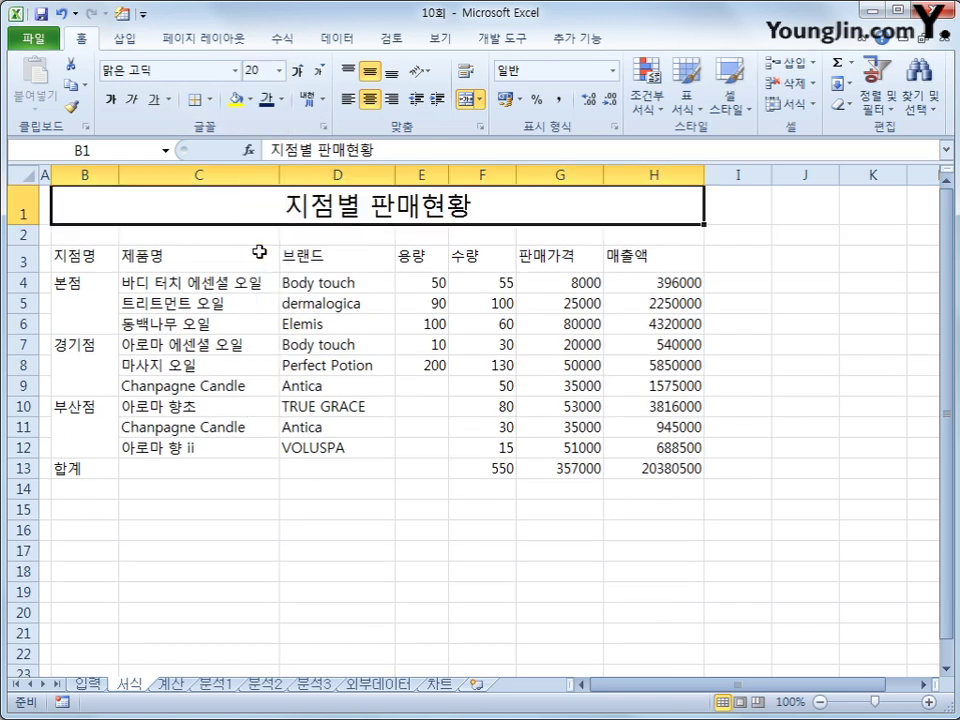
{"action": "left_click", "coordinate": [169, 100]}
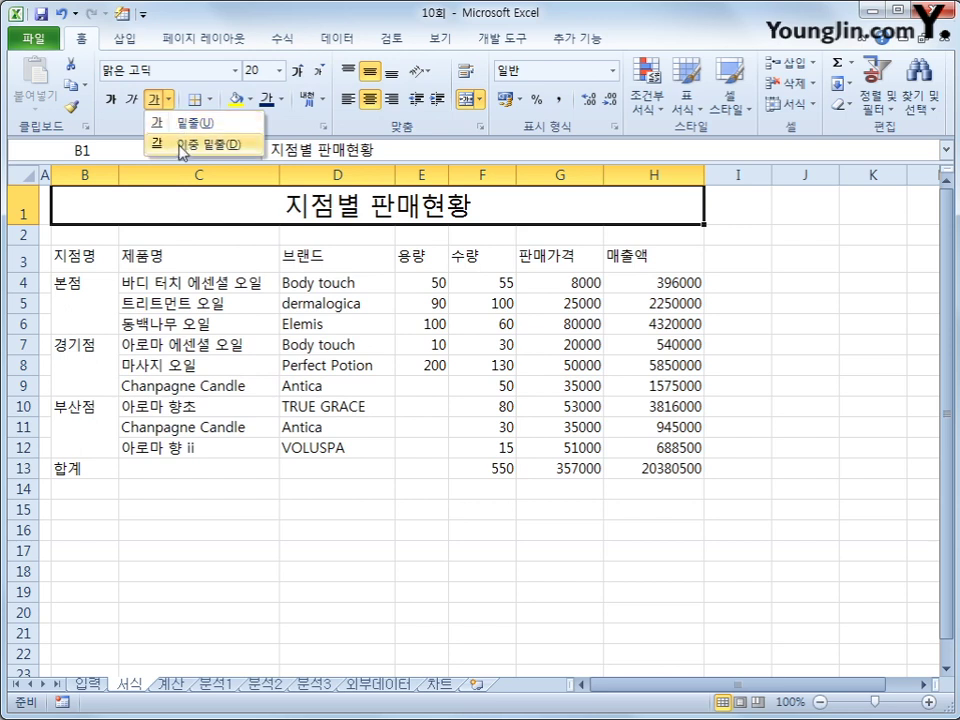
{"action": "left_click", "coordinate": [183, 146]}
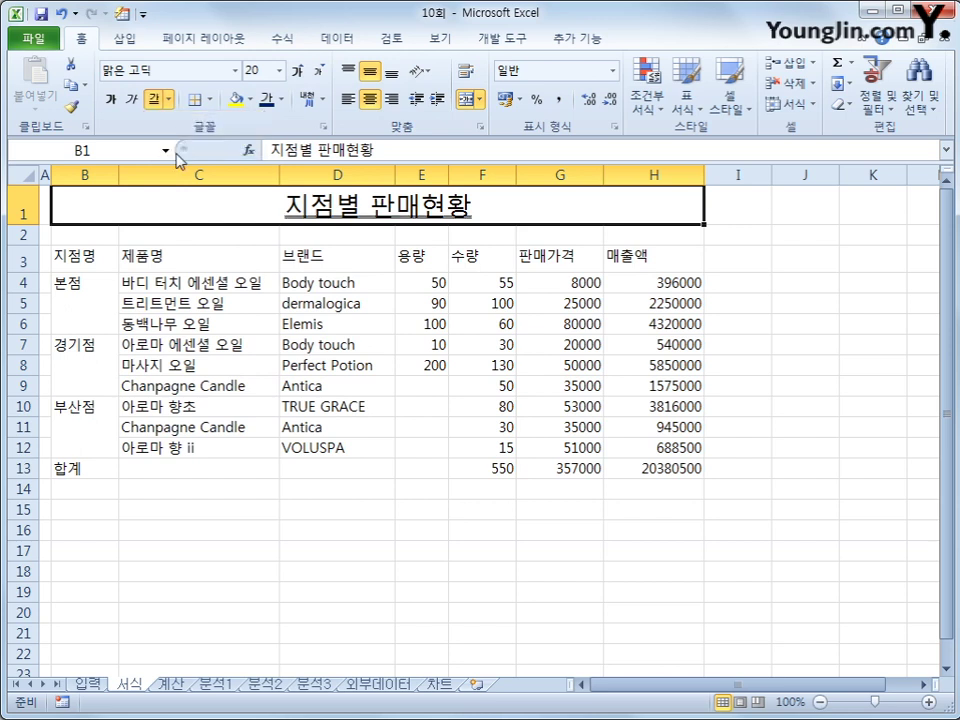
Step: Set the height of row 1 to 35
{"action": "left_click", "coordinate": [22, 211]}
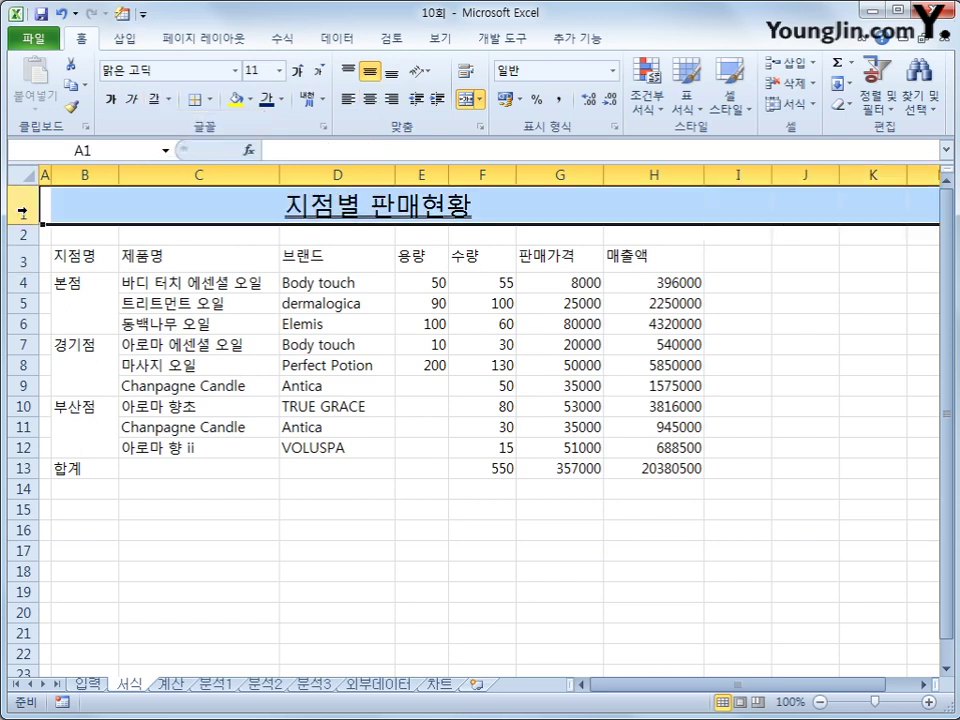
{"action": "right_click", "coordinate": [22, 211]}
{"action": "left_click", "coordinate": [118, 430]}
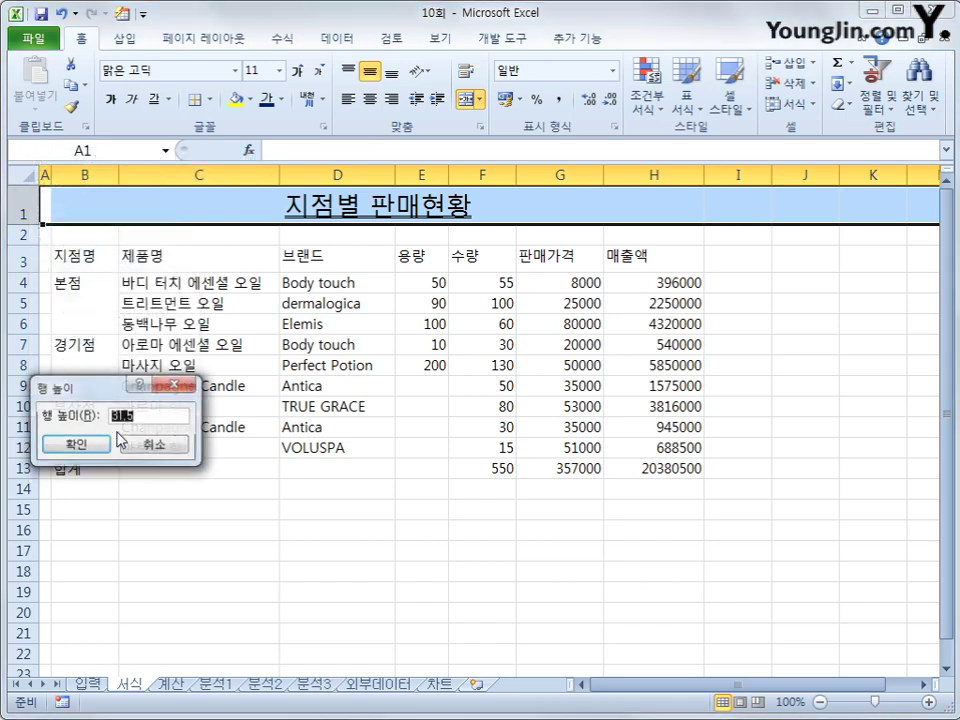
{"action": "type", "text": "35"}
{"action": "key", "text": "Return"}
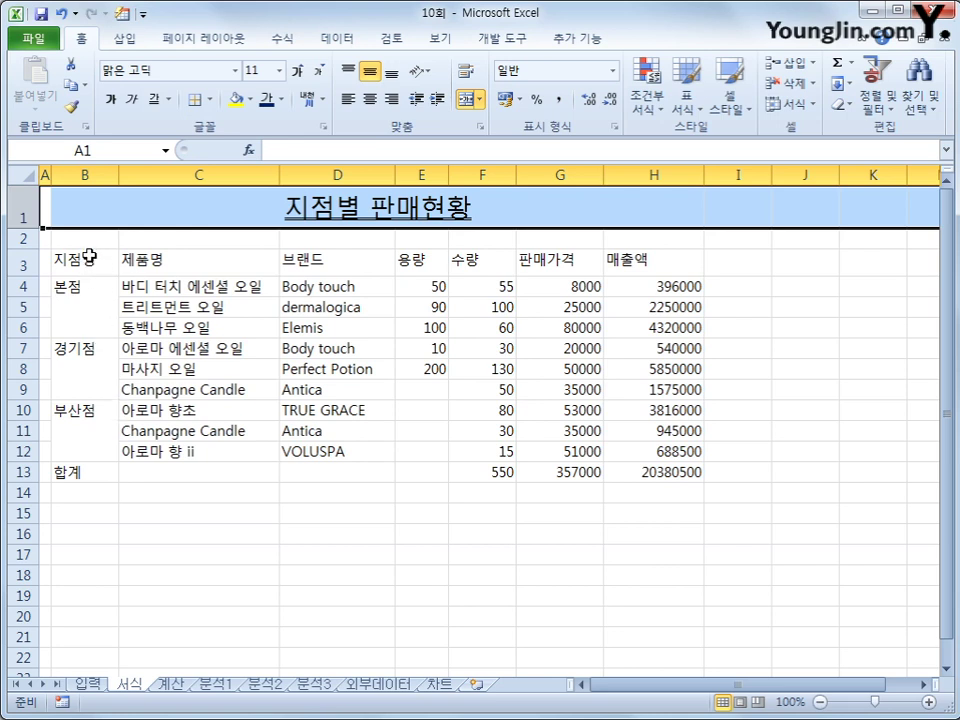
Step: Define the name 판매현황표 for the range B3:H12
{"action": "left_click_drag", "start_coordinate": [89, 257], "coordinate": [657, 452]}
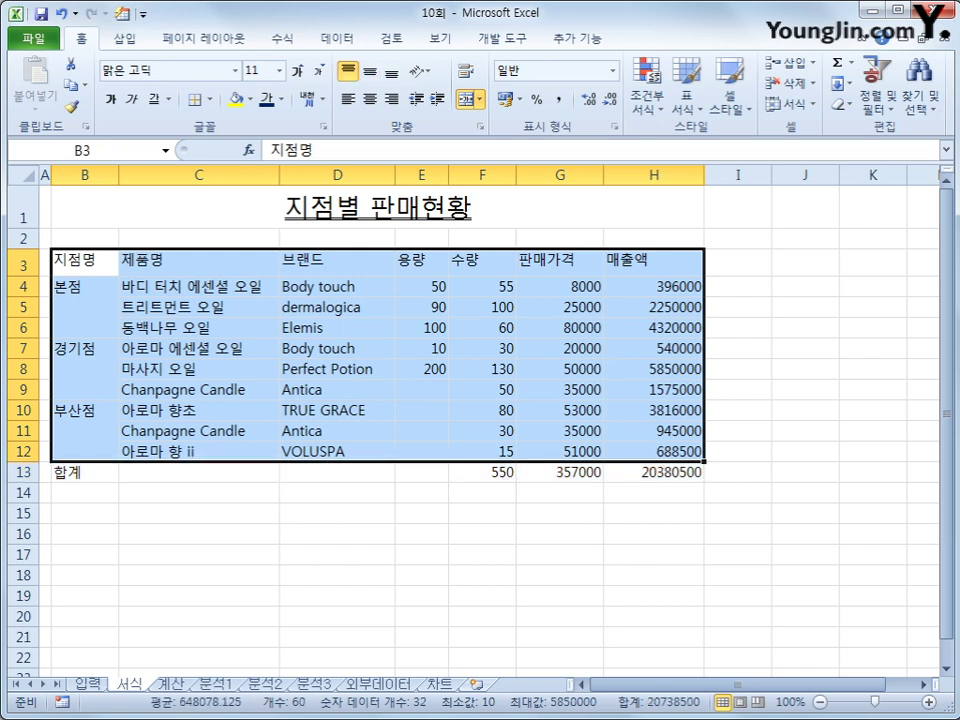
{"action": "left_click", "coordinate": [101, 155]}
{"action": "type", "text": "판매현황표"}
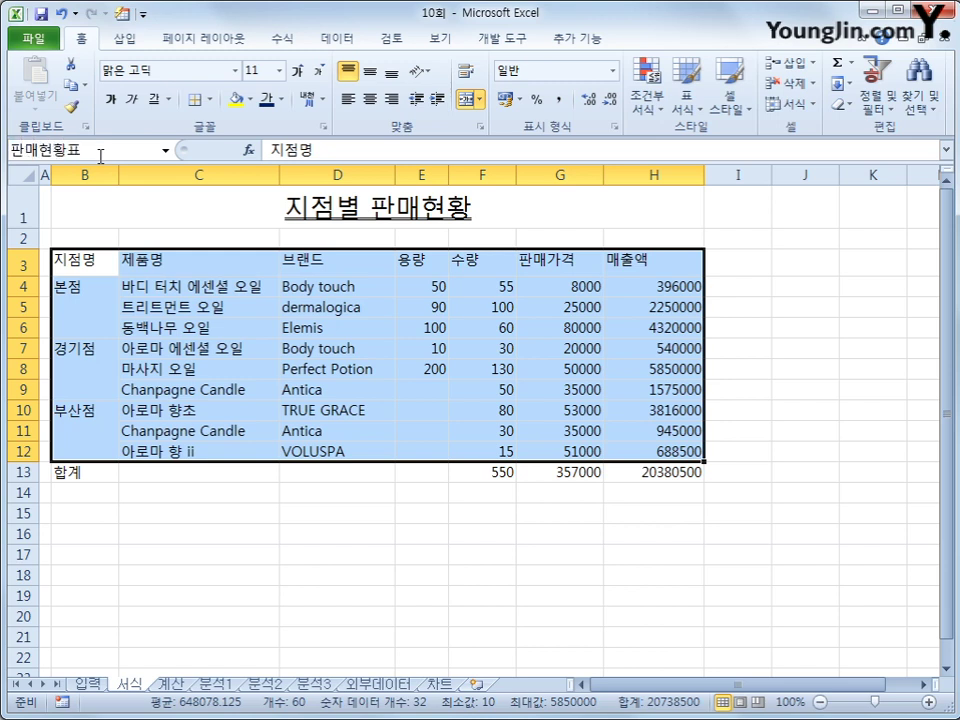
{"action": "key", "text": "Return"}
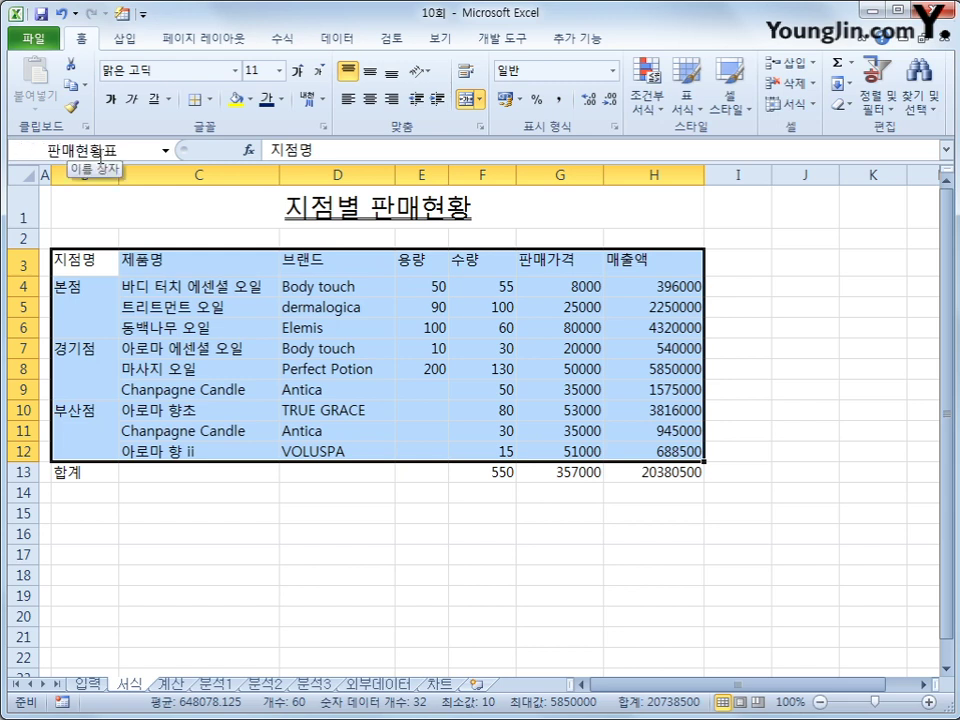
Step: Apply all borders to B3:H13 and center its text both horizontally and vertically
{"action": "left_click_drag", "start_coordinate": [81, 259], "coordinate": [632, 474]}
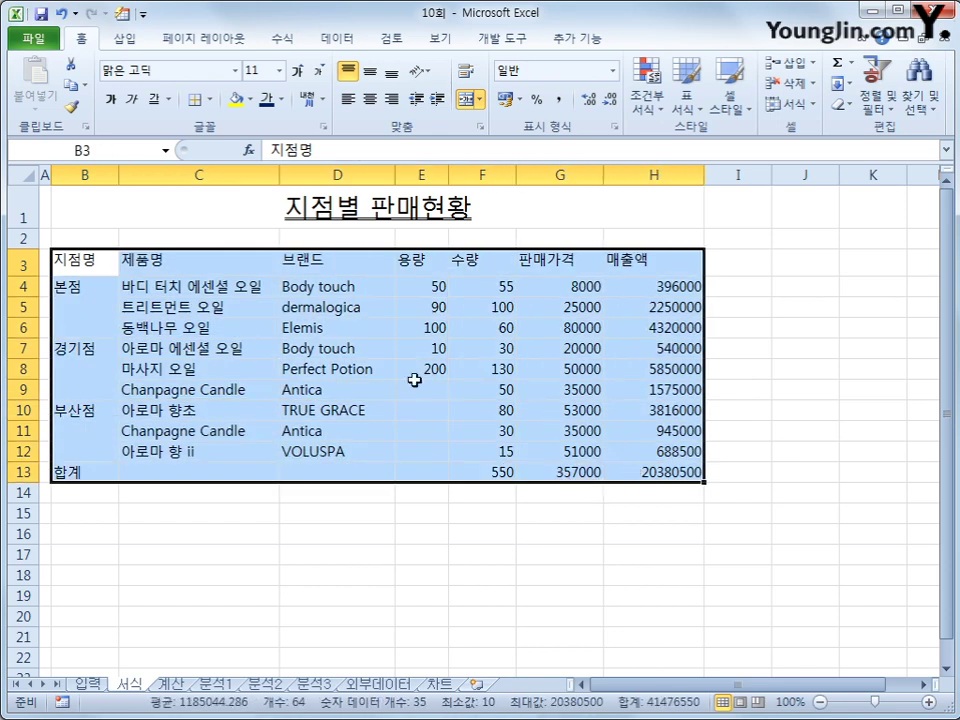
{"action": "left_click", "coordinate": [207, 99]}
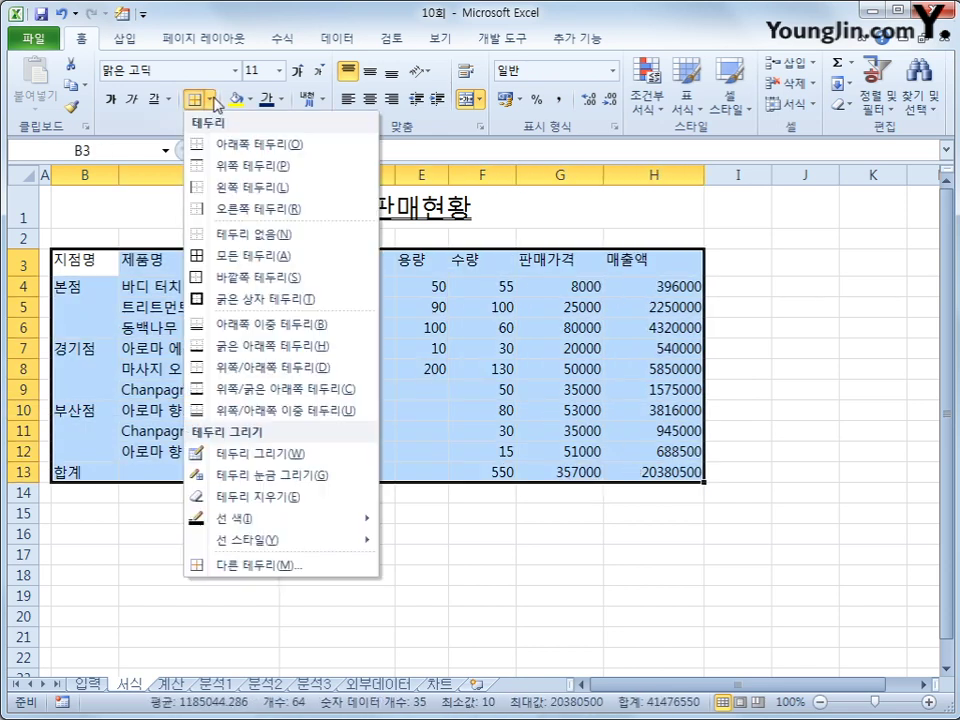
{"action": "left_click", "coordinate": [268, 260]}
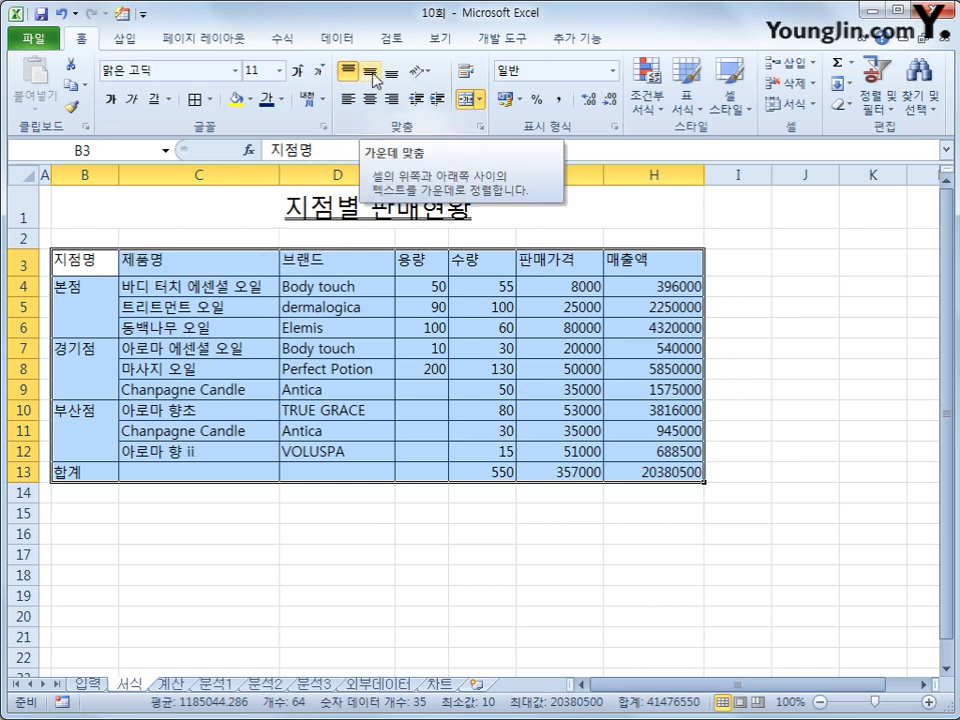
{"action": "left_click", "coordinate": [369, 97]}
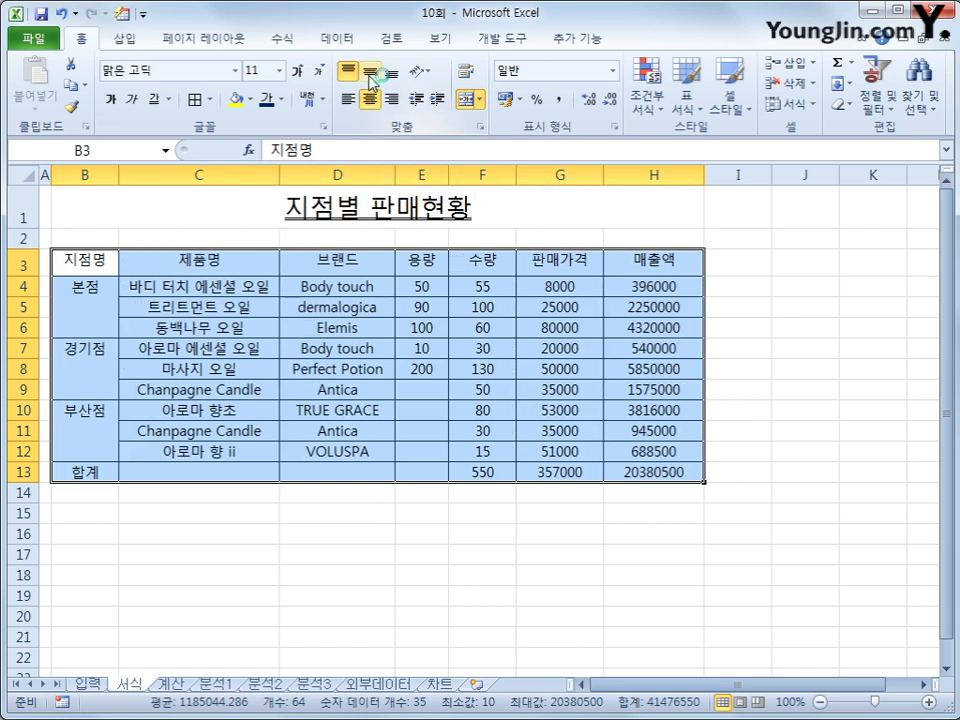
{"action": "left_click", "coordinate": [369, 76]}
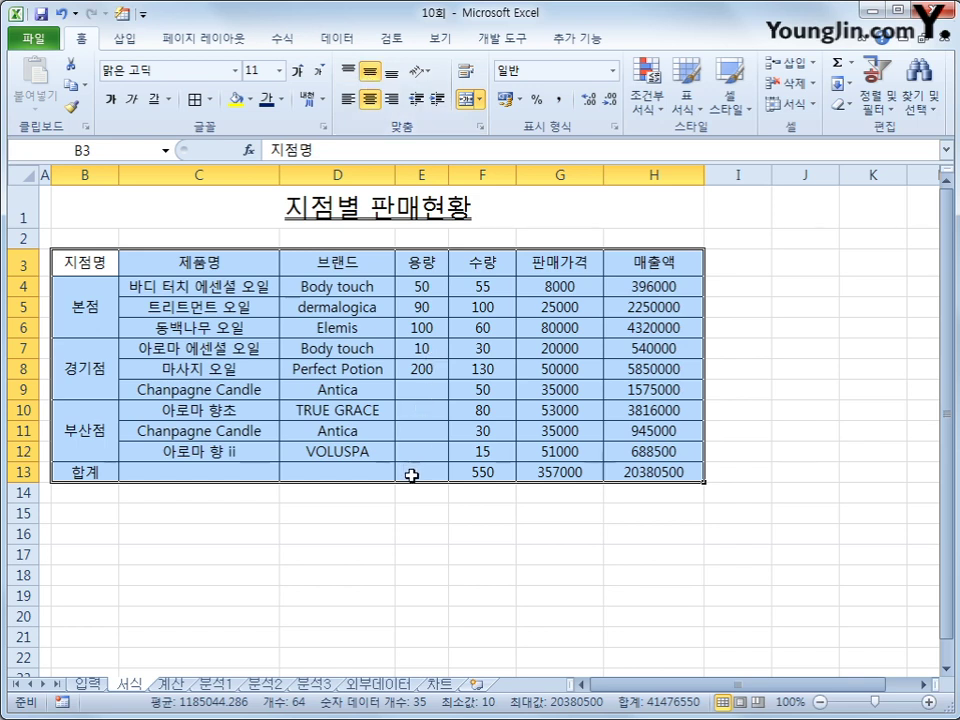
Step: Apply the comma style to the numbers in F4:H13
{"action": "left_click", "coordinate": [490, 284]}
{"action": "left_click_drag", "start_coordinate": [490, 284], "coordinate": [676, 468]}
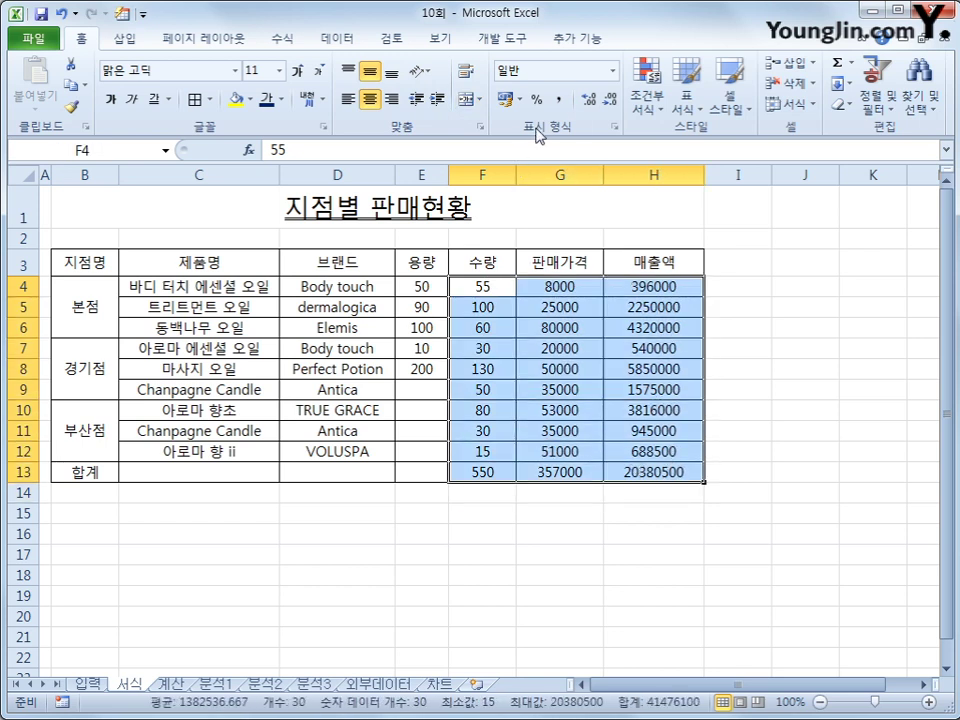
{"action": "left_click", "coordinate": [561, 99]}
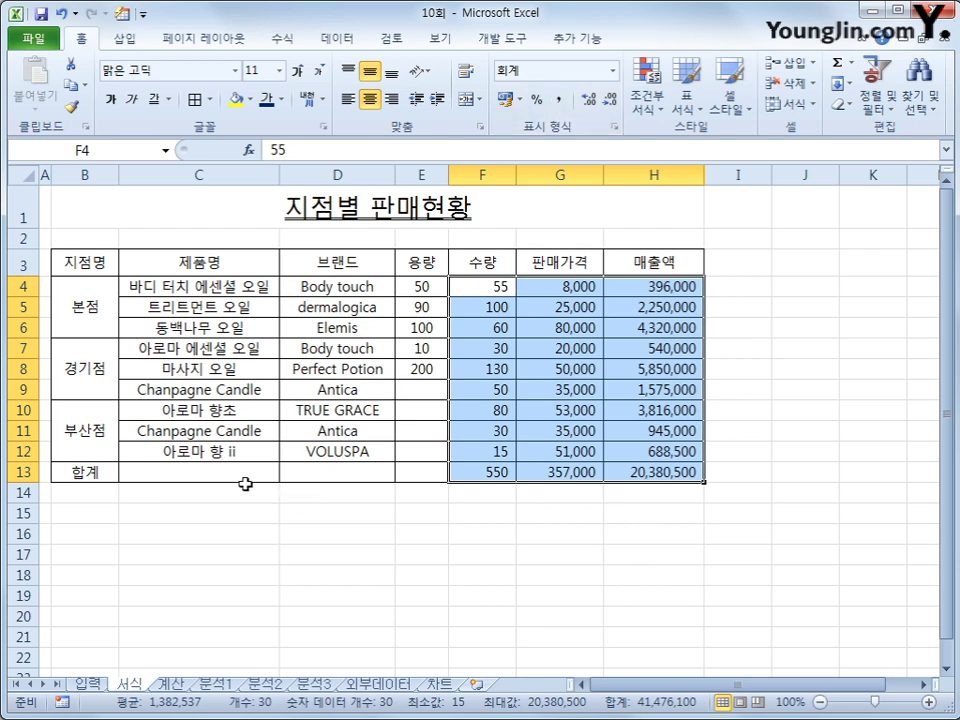
Step: Add both diagonal borders to the empty cells C13:E13 so each one shows an X shape
{"action": "left_click", "coordinate": [245, 478]}
{"action": "left_click_drag", "start_coordinate": [245, 478], "coordinate": [419, 476]}
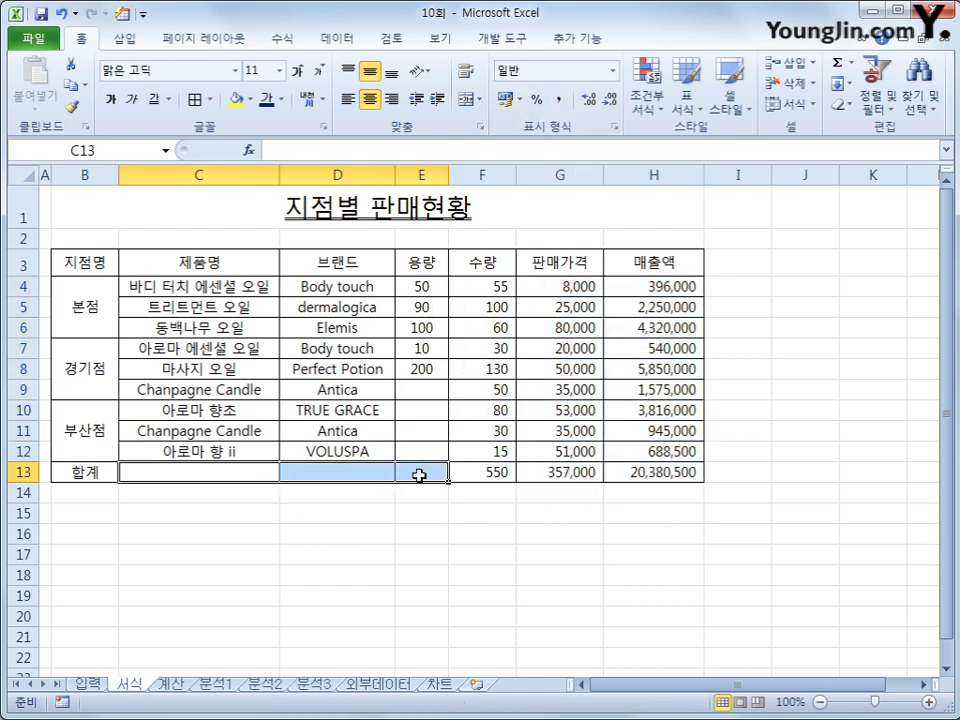
{"action": "left_click", "coordinate": [209, 99]}
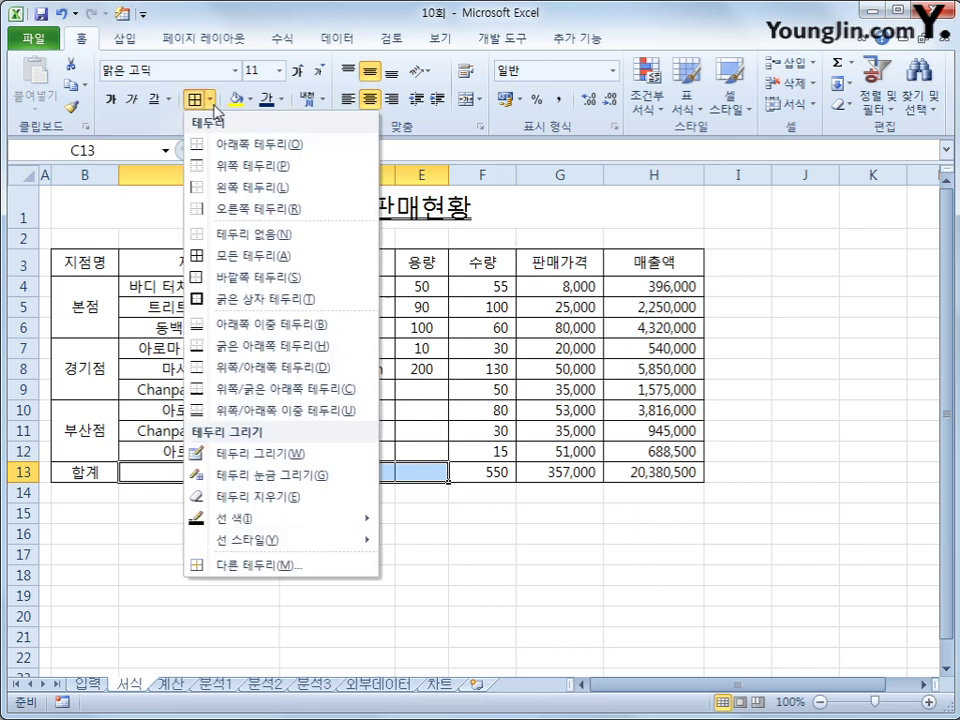
{"action": "left_click", "coordinate": [289, 566]}
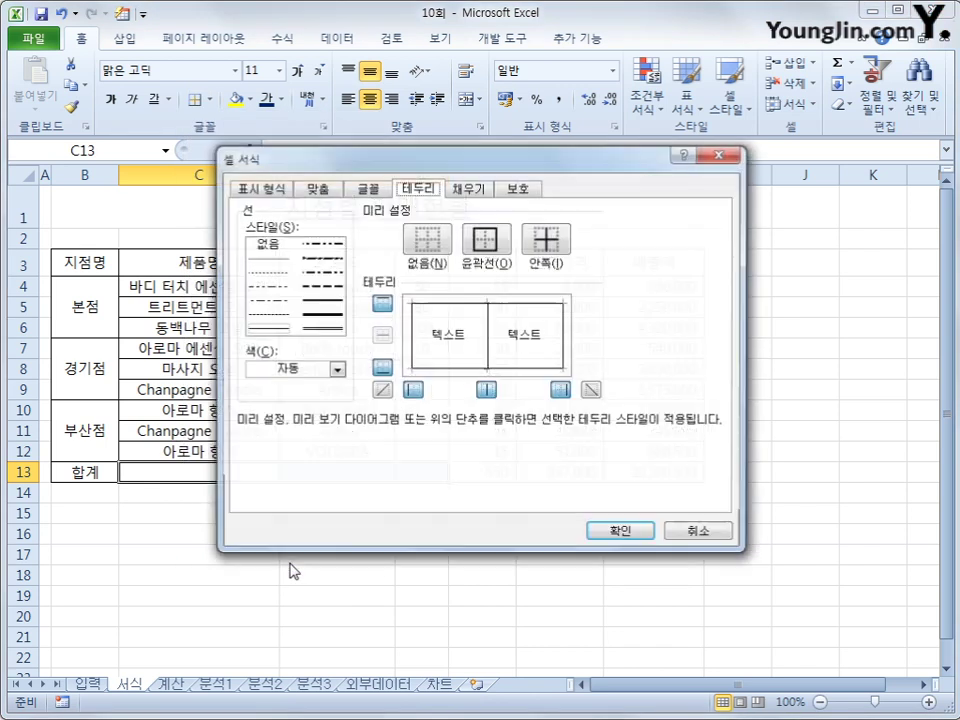
{"action": "left_click", "coordinate": [380, 390]}
{"action": "left_click", "coordinate": [592, 390]}
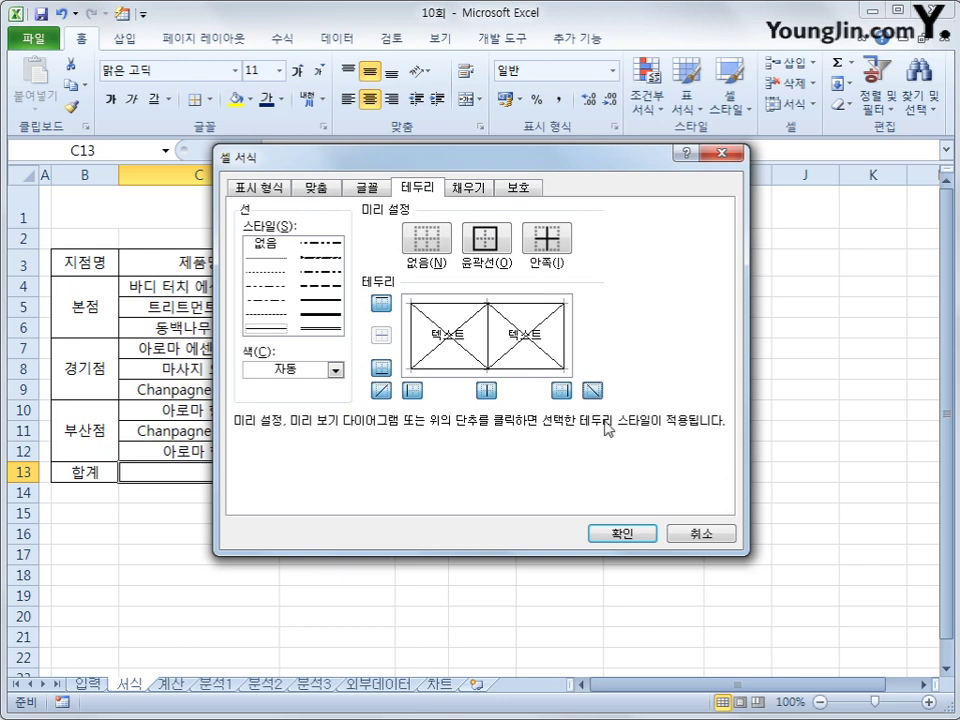
{"action": "left_click", "coordinate": [622, 534]}
{"action": "left_click", "coordinate": [728, 554]}
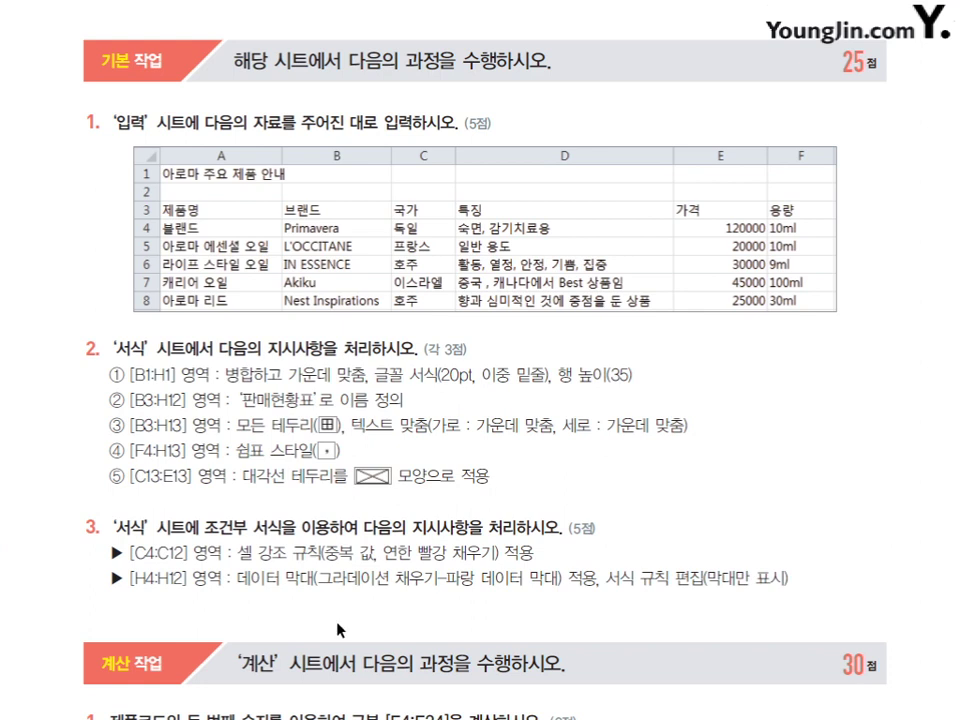
Step: Read question 3's conditional formatting instructions for C4:C12 and H4:H12 in the exam document
{"action": "left_click_drag", "start_coordinate": [237, 554], "coordinate": [503, 557]}
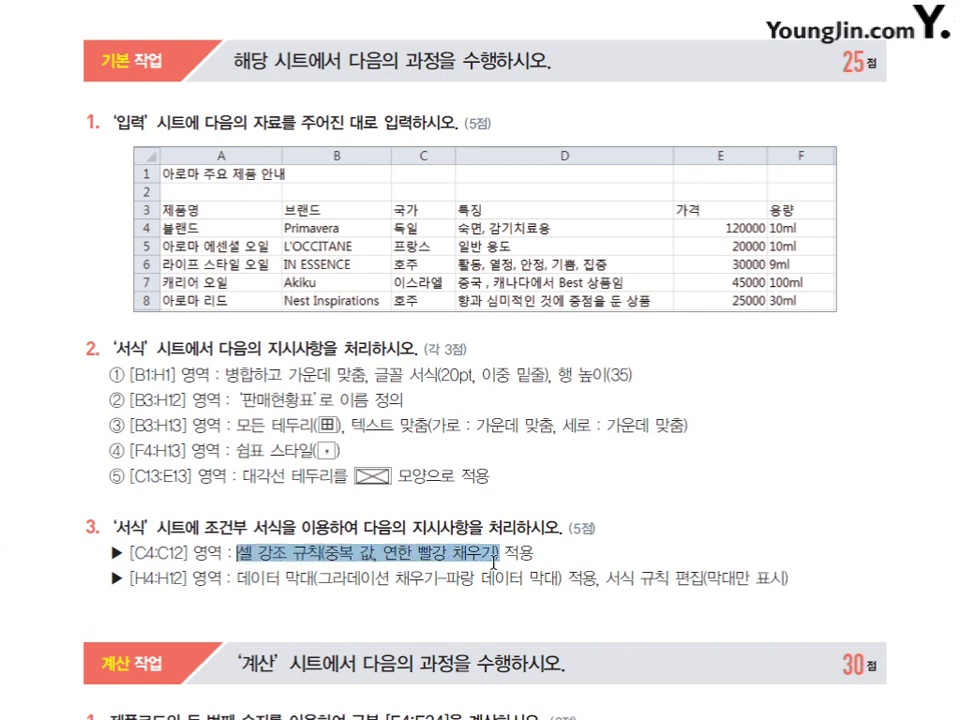
{"action": "left_click", "coordinate": [283, 592]}
{"action": "left_click_drag", "start_coordinate": [236, 577], "coordinate": [786, 593]}
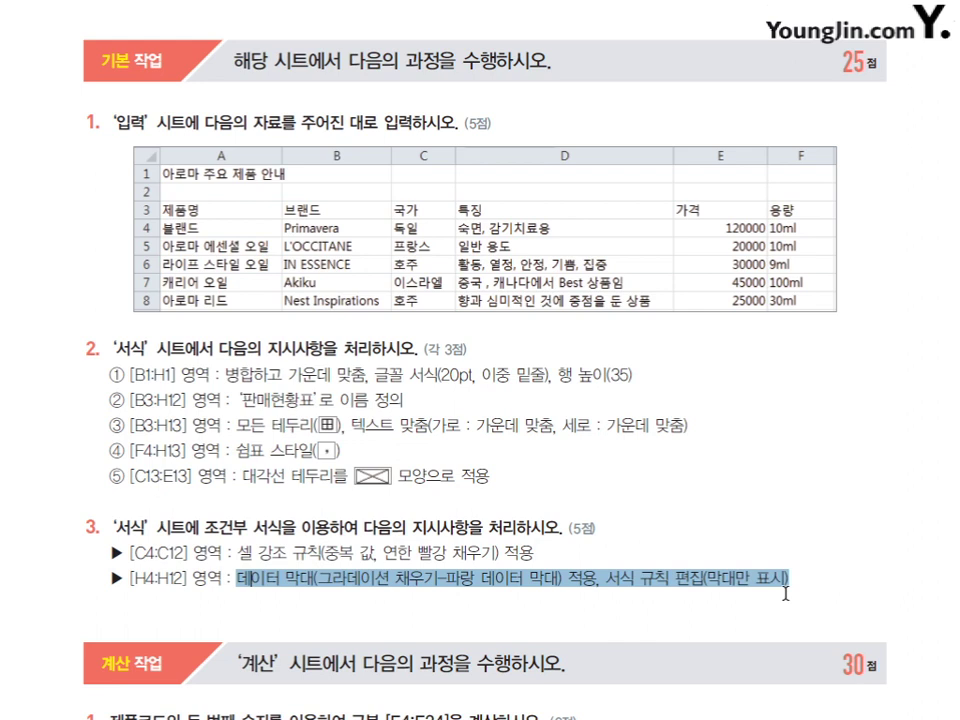
Step: Highlight duplicate values in C4:C12 of the 서식 sheet with a light red fill (연한 빨강 채우기) conditional format
{"action": "left_click", "coordinate": [879, 626]}
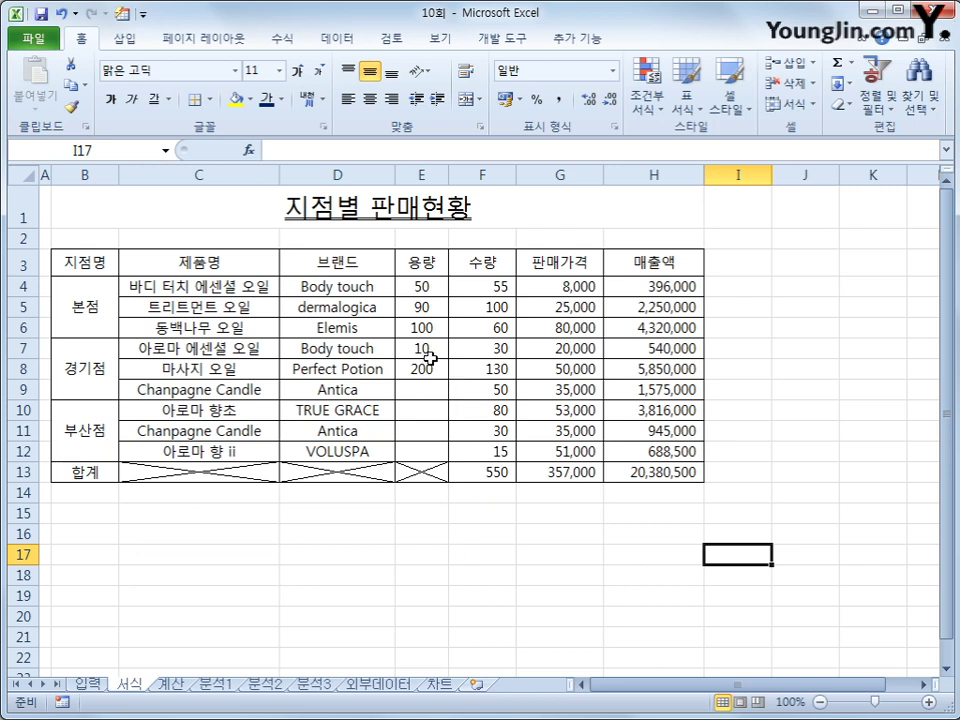
{"action": "left_click", "coordinate": [246, 287]}
{"action": "left_click_drag", "start_coordinate": [246, 287], "coordinate": [229, 452]}
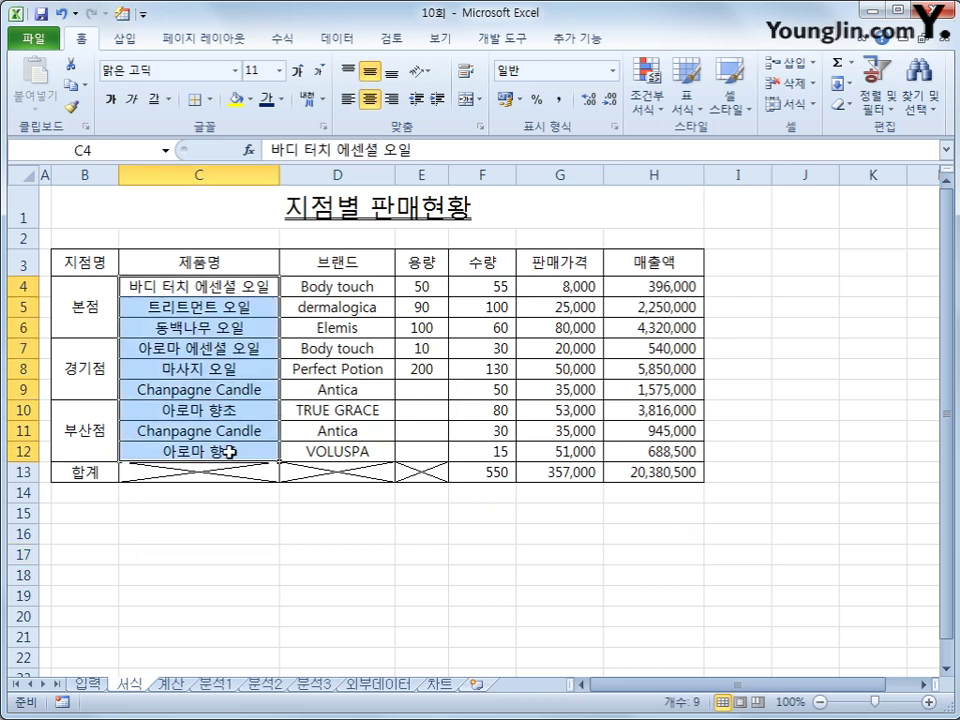
{"action": "left_click", "coordinate": [648, 96]}
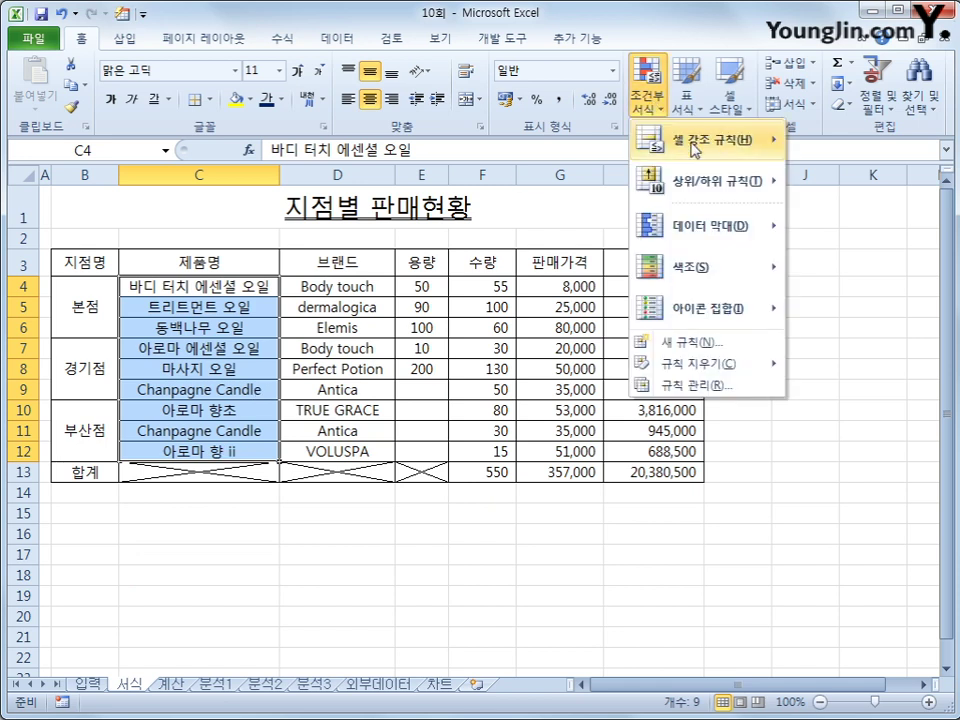
{"action": "mouse_move", "coordinate": [693, 150]}
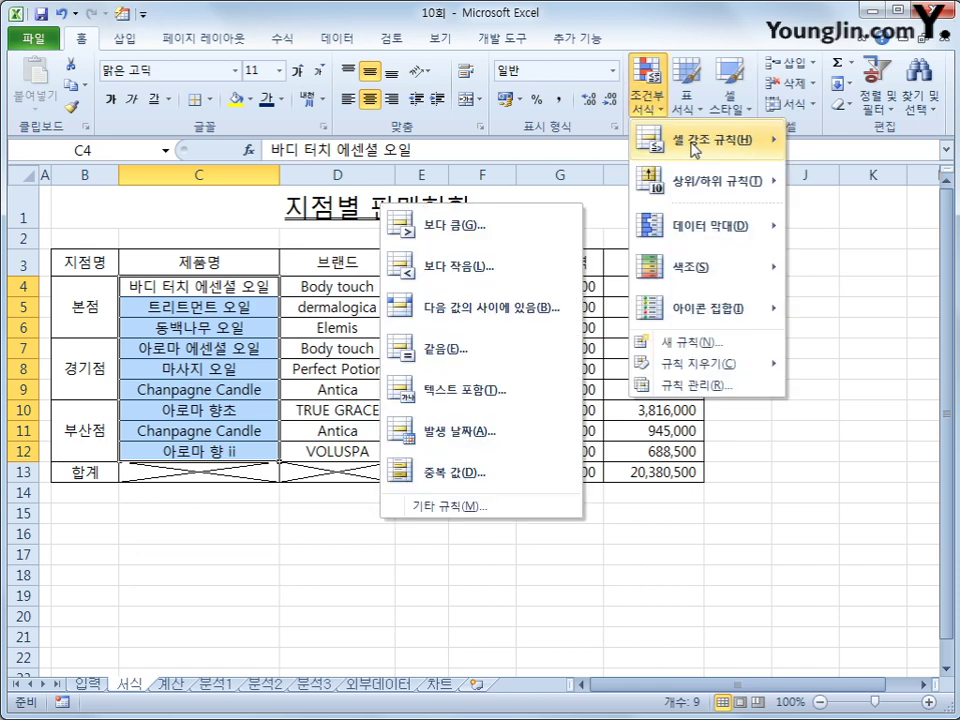
{"action": "left_click", "coordinate": [507, 473]}
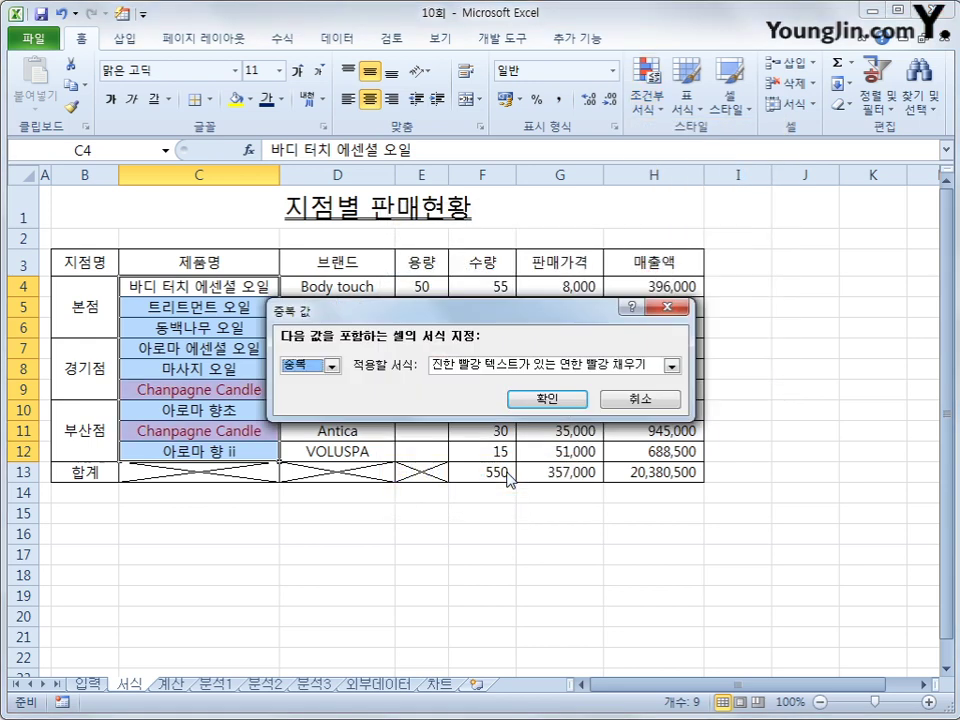
{"action": "left_click", "coordinate": [669, 366]}
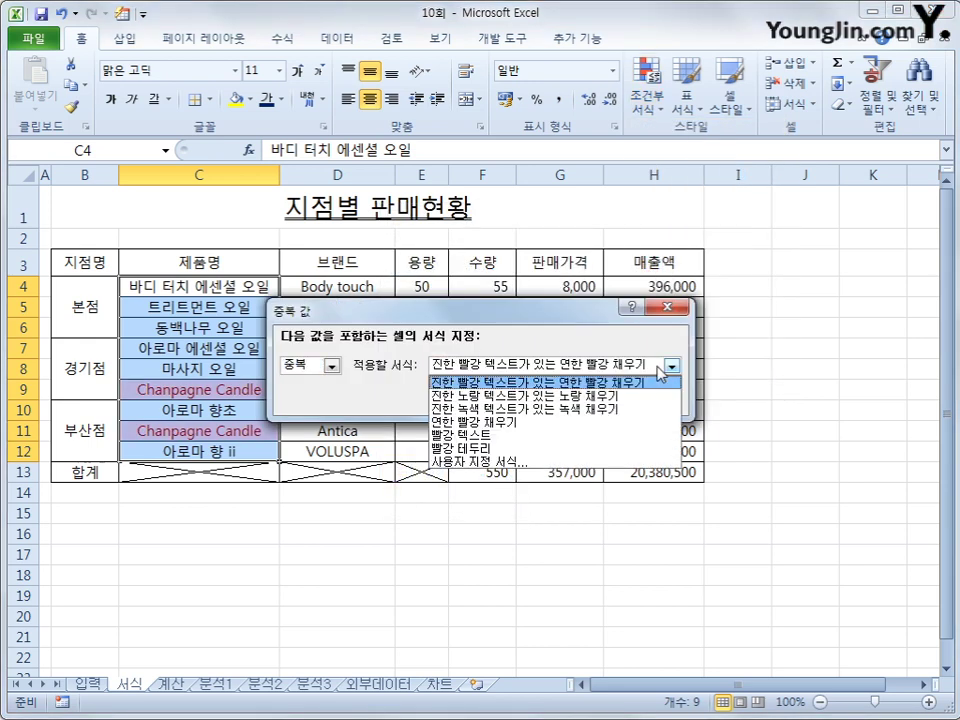
{"action": "left_click", "coordinate": [630, 422]}
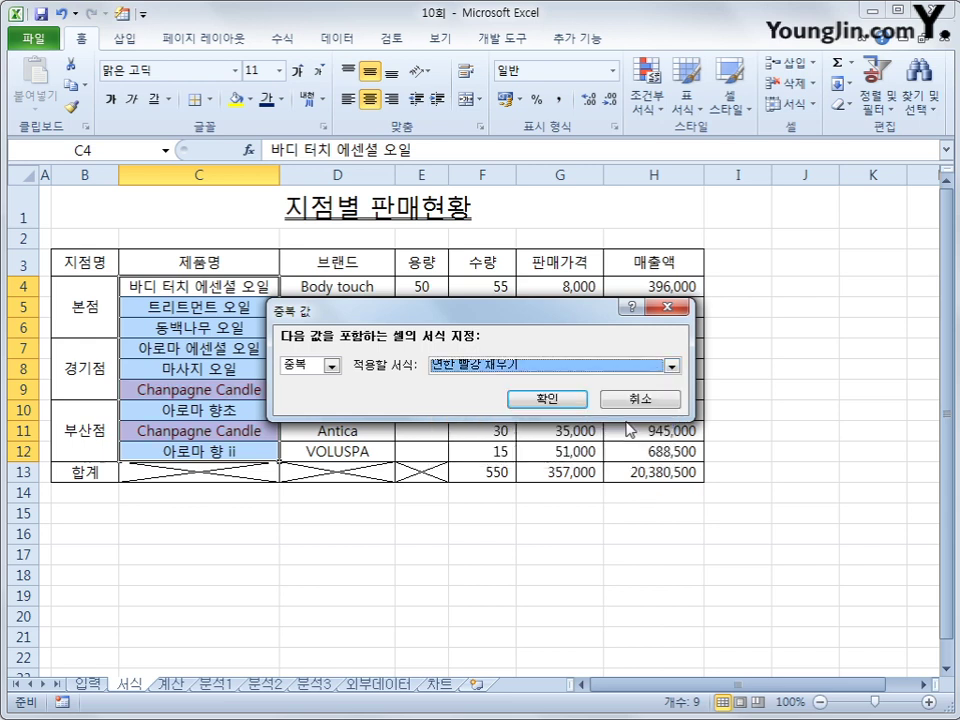
{"action": "left_click", "coordinate": [548, 399]}
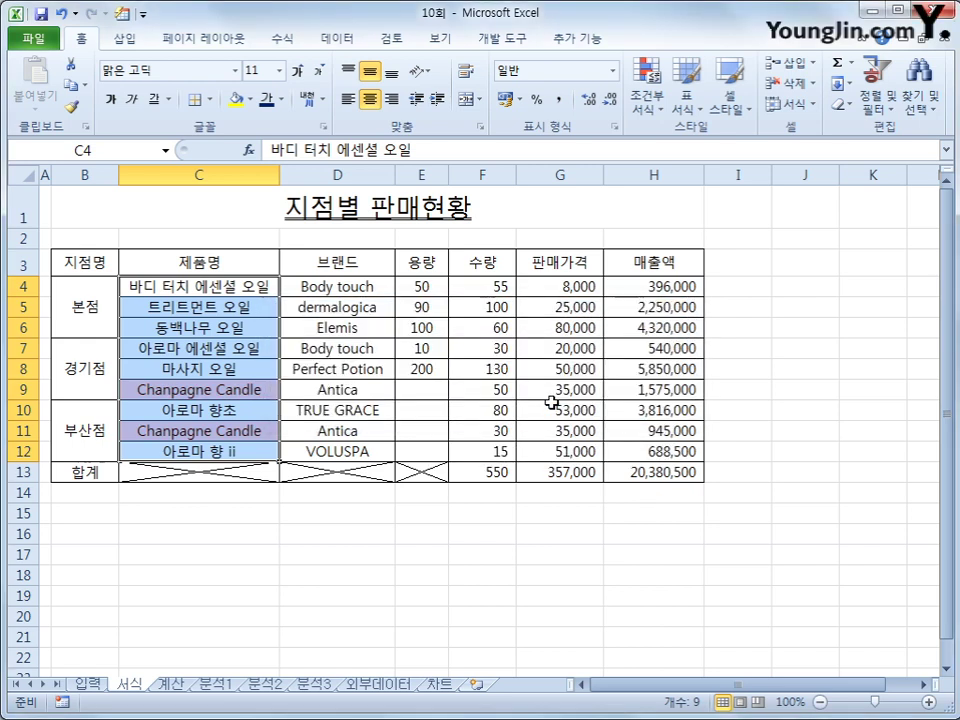
{"action": "left_click", "coordinate": [272, 390]}
{"action": "left_click", "coordinate": [208, 434]}
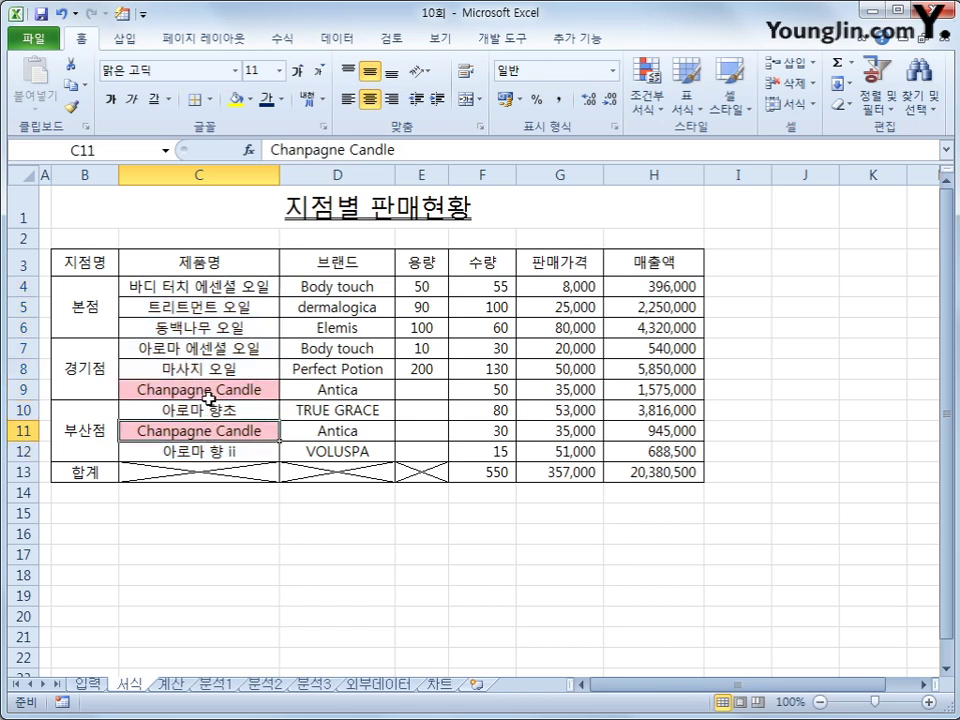
{"action": "left_click", "coordinate": [209, 393]}
{"action": "left_click", "coordinate": [208, 434]}
Step: Apply blue gradient-fill data bars (파랑 데이터 막대) to the sales amounts in H4:H12
{"action": "left_click_drag", "start_coordinate": [652, 284], "coordinate": [655, 453]}
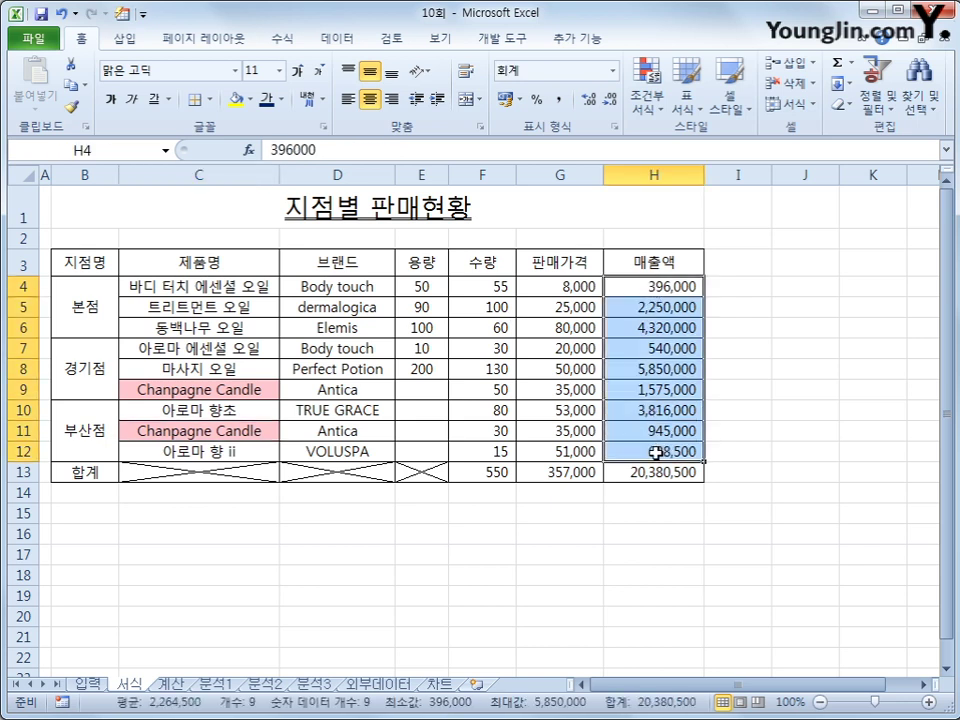
{"action": "left_click", "coordinate": [650, 102]}
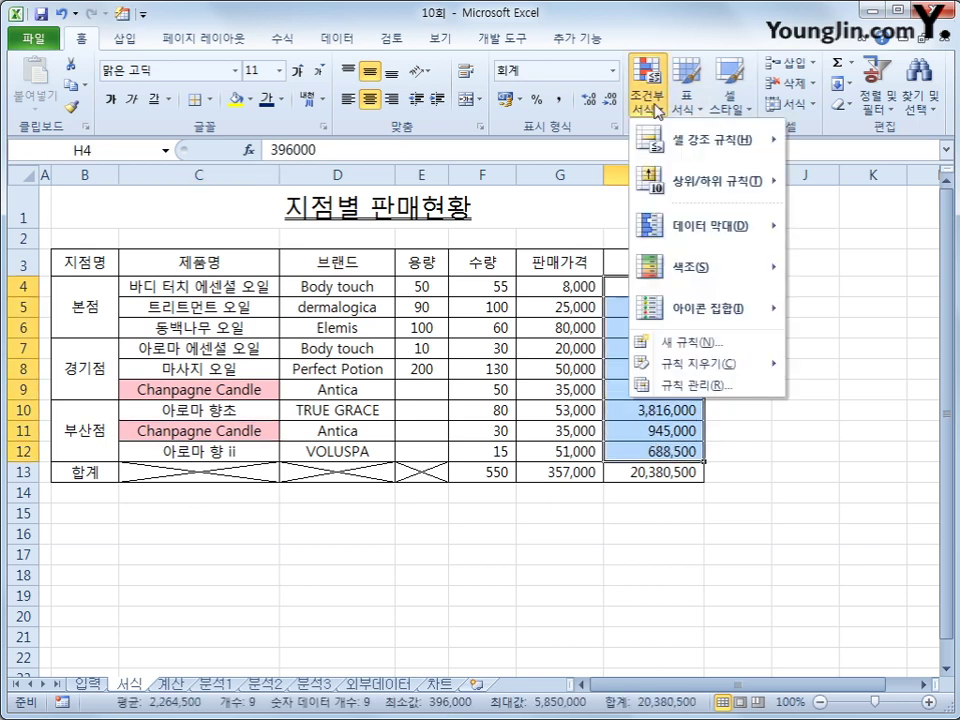
{"action": "mouse_move", "coordinate": [688, 232]}
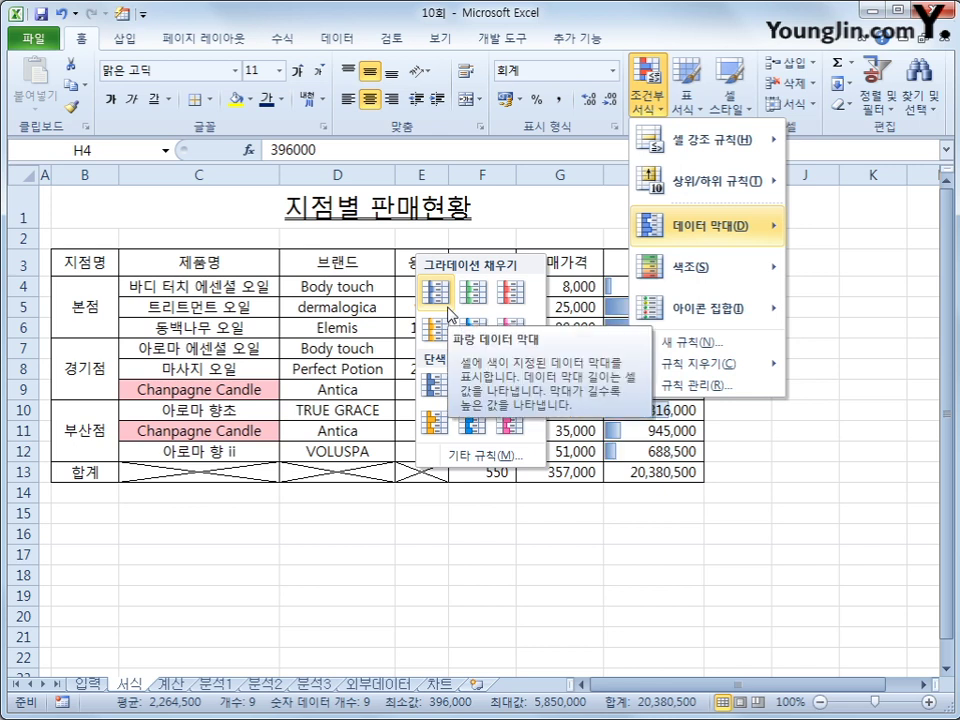
{"action": "left_click", "coordinate": [446, 306]}
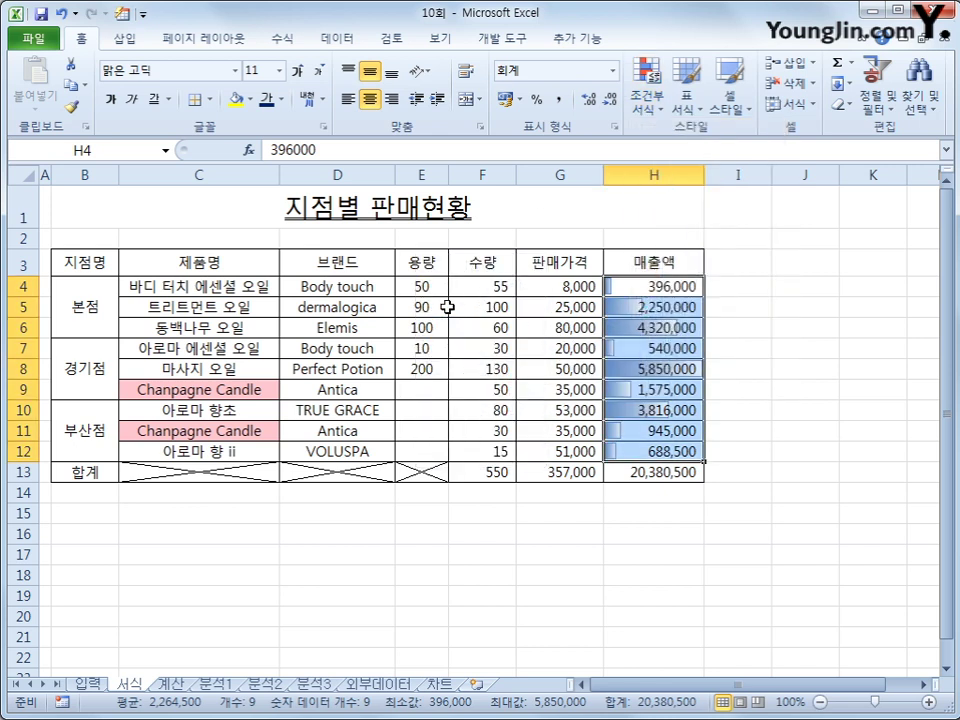
Step: Add another data bar rule to H4:H12 with the bar-only option (막대만 표시) enabled
{"action": "left_click", "coordinate": [650, 110]}
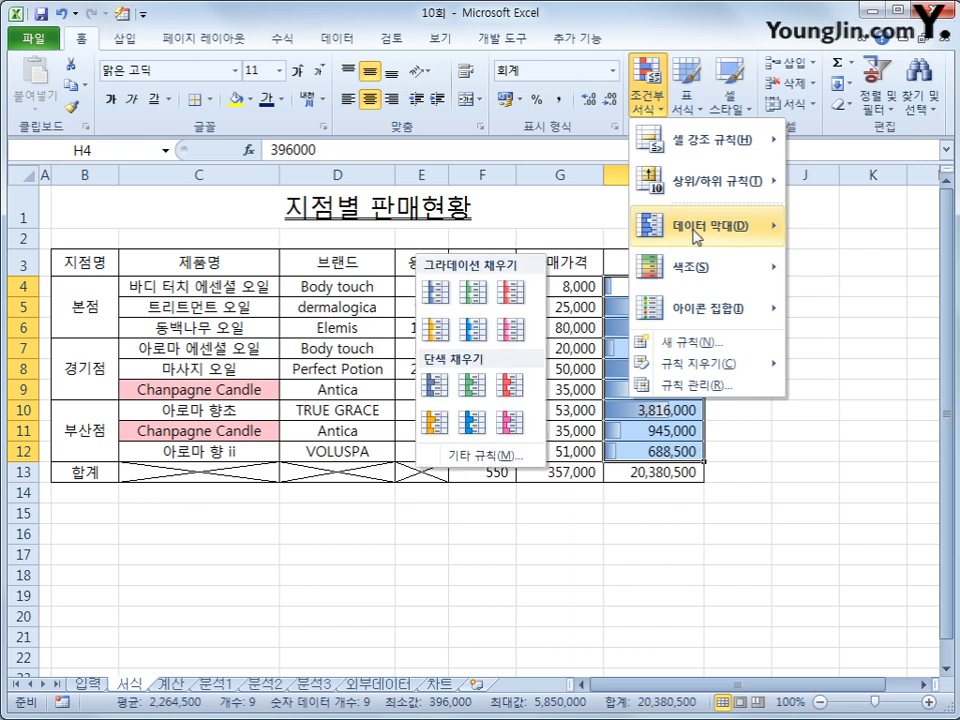
{"action": "left_click", "coordinate": [478, 457]}
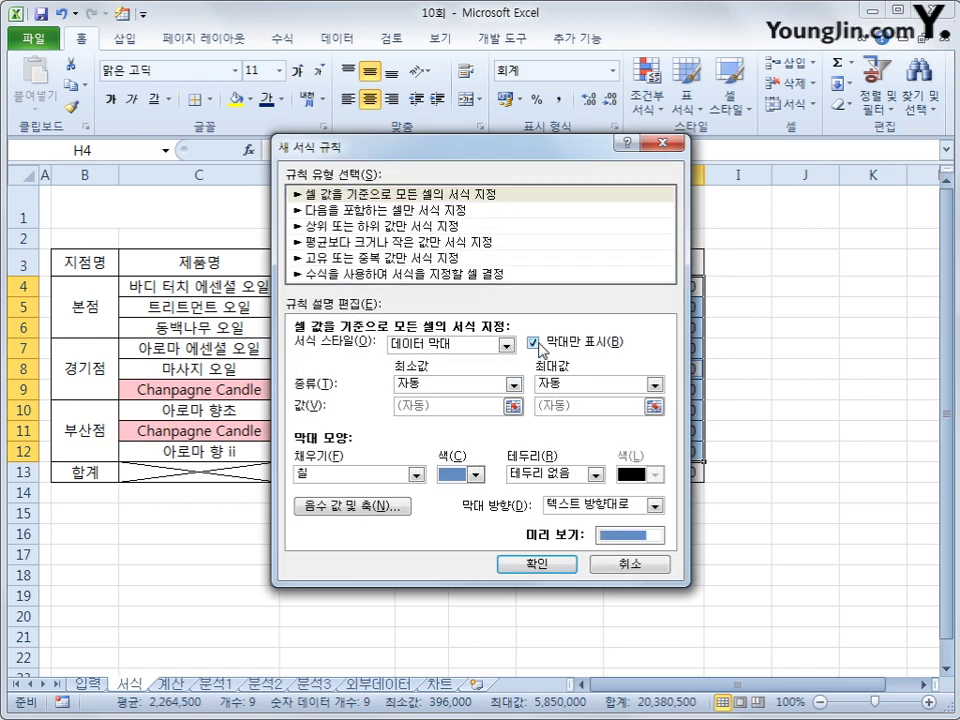
{"action": "left_click", "coordinate": [541, 567]}
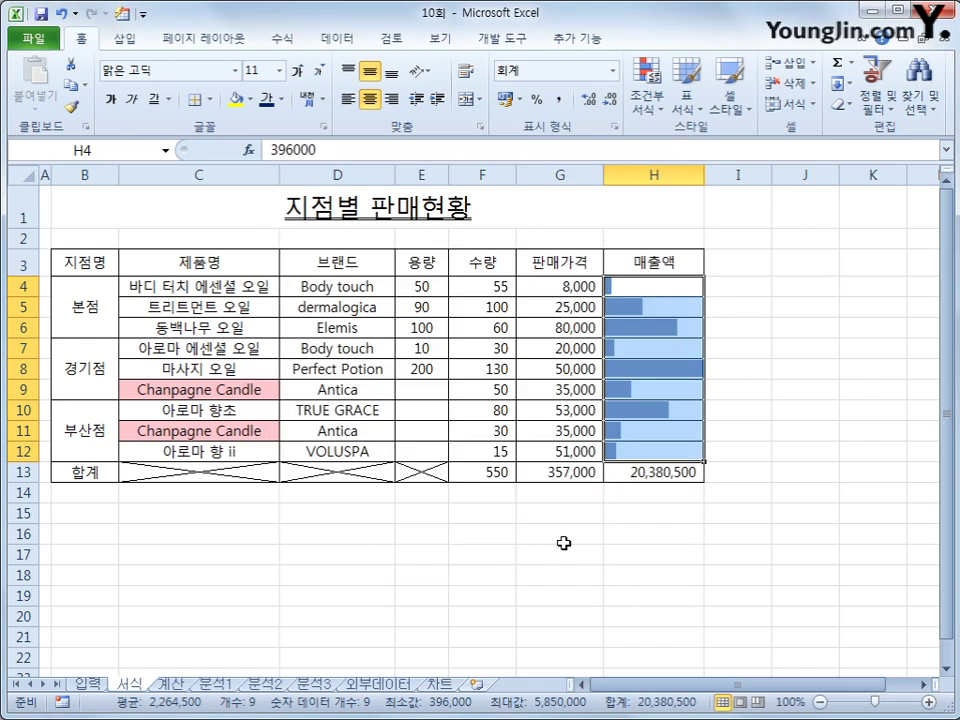
{"action": "left_click", "coordinate": [813, 479]}
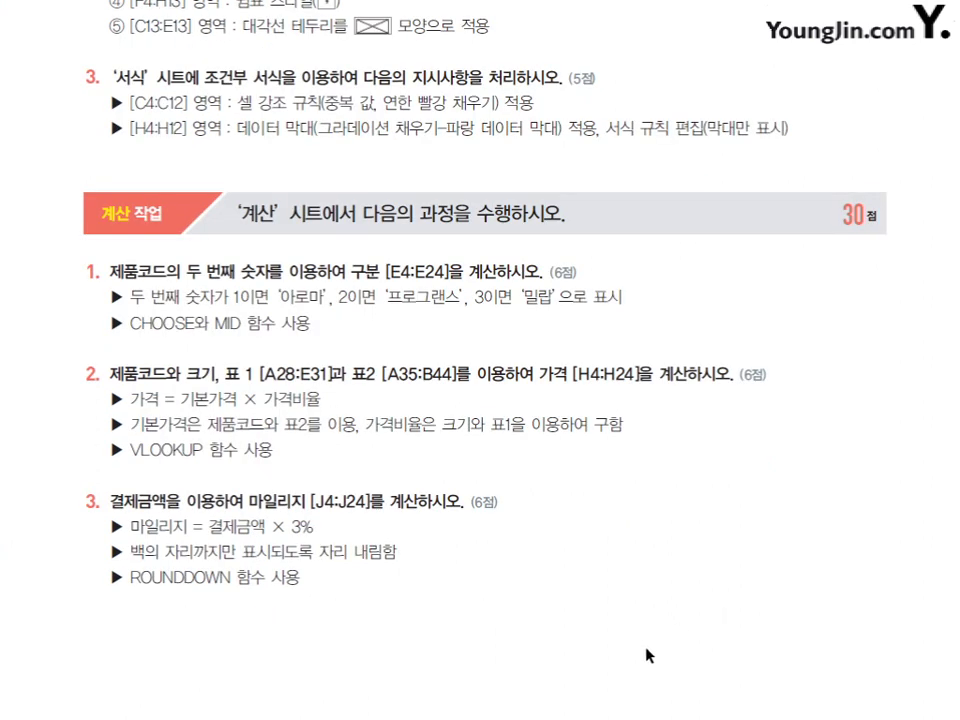
Step: Read the calculation section of the exam document, noting the required CHOOSE, MID and VLOOKUP functions
{"action": "left_click_drag", "start_coordinate": [112, 271], "coordinate": [261, 273]}
{"action": "left_click", "coordinate": [254, 297]}
{"action": "left_click_drag", "start_coordinate": [166, 328], "coordinate": [243, 323]}
{"action": "left_click", "coordinate": [291, 341]}
{"action": "left_click_drag", "start_coordinate": [131, 449], "coordinate": [198, 453]}
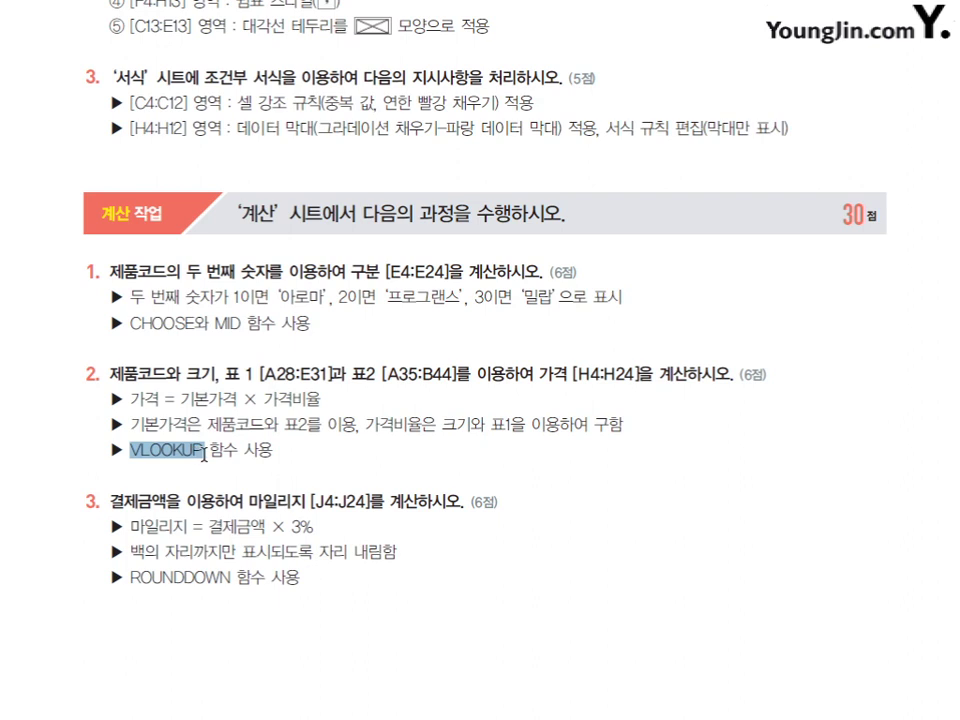
{"action": "left_click", "coordinate": [279, 449]}
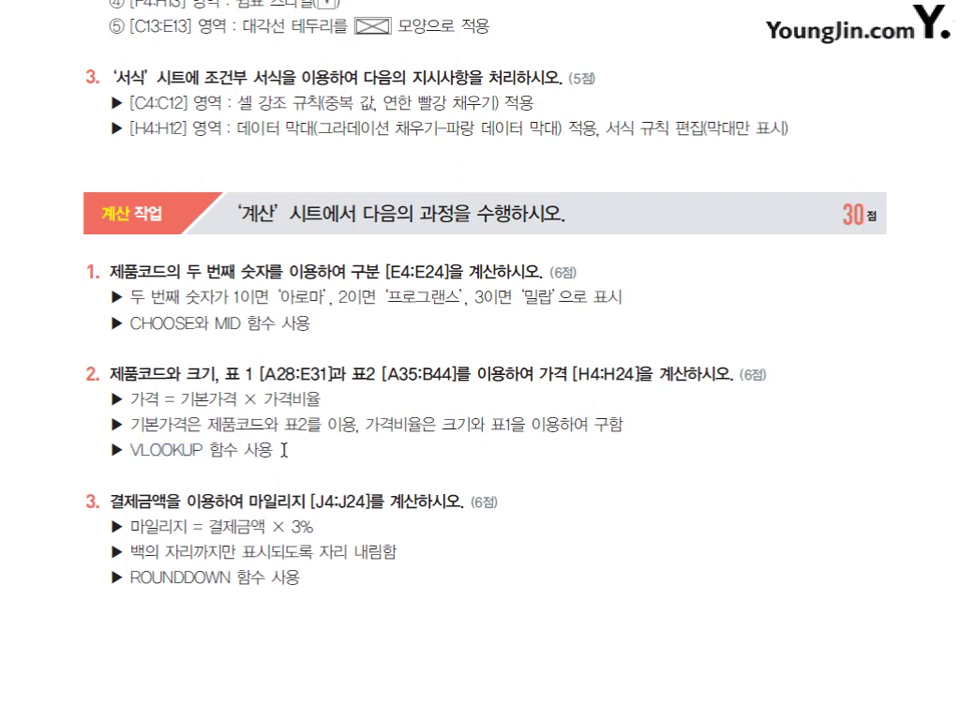
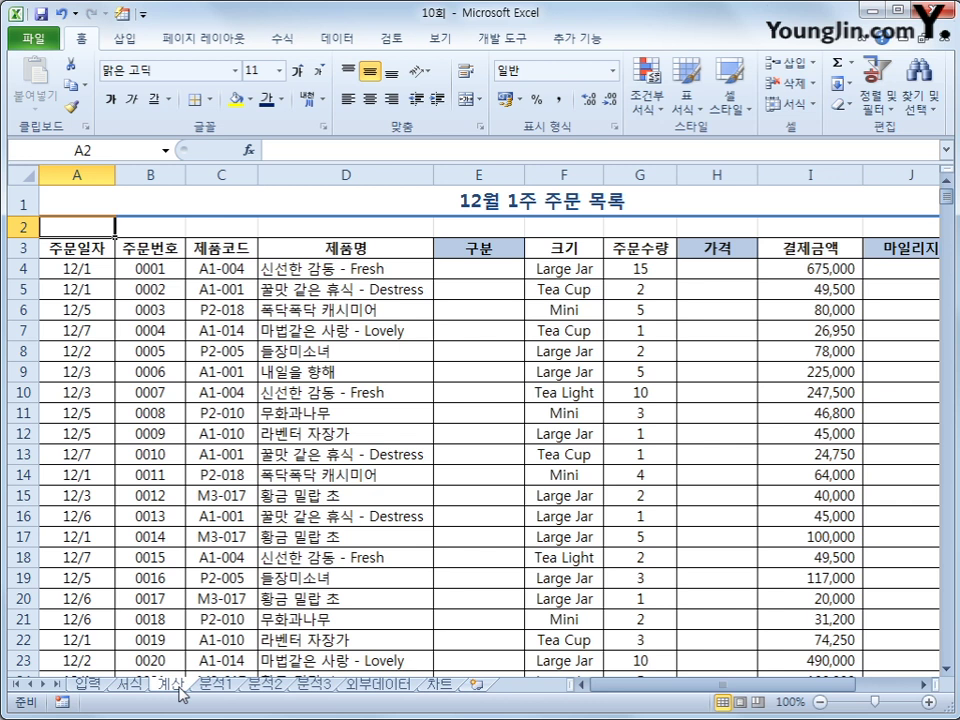
Step: Insert a CHOOSE function in E4 of the 계산 sheet with mid(C4,2,1) as its index number
{"action": "left_click", "coordinate": [480, 267]}
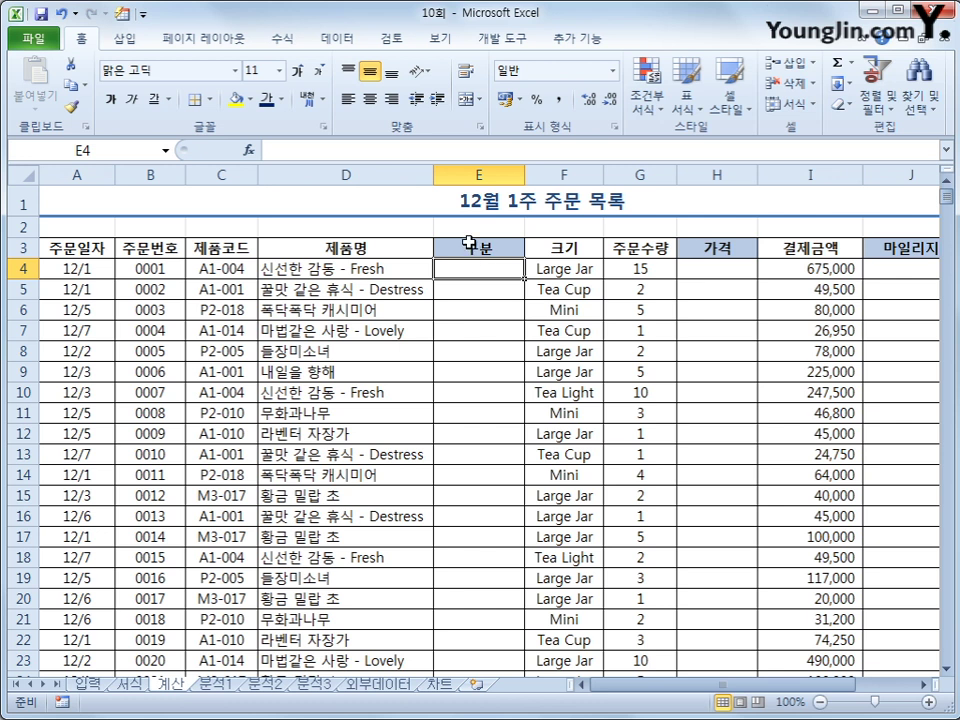
{"action": "left_click", "coordinate": [286, 42]}
{"action": "left_click", "coordinate": [300, 63]}
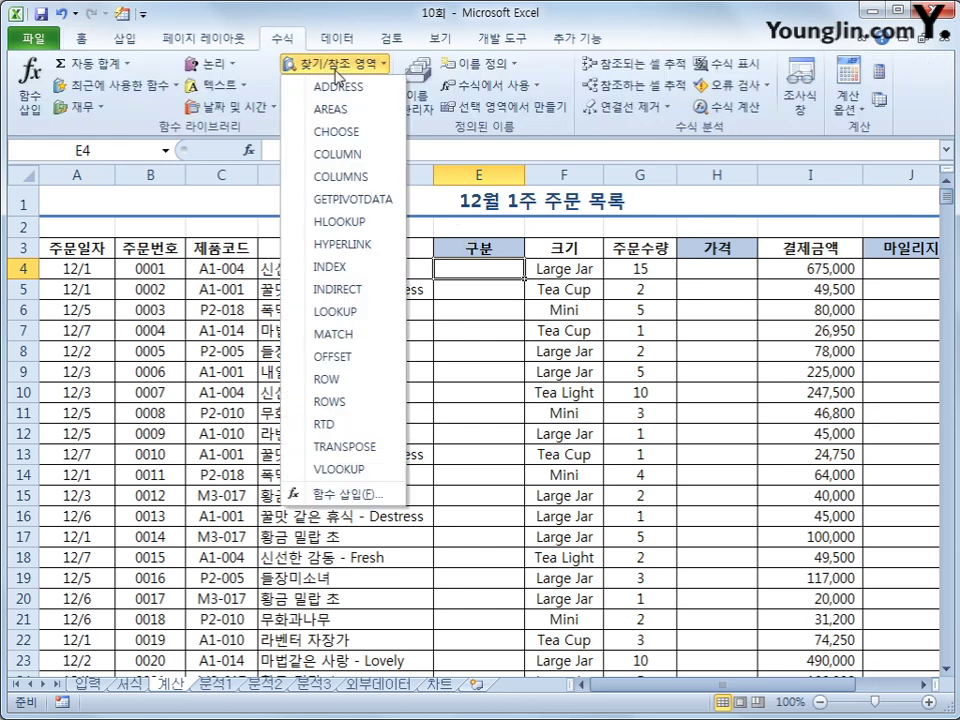
{"action": "left_click", "coordinate": [348, 134]}
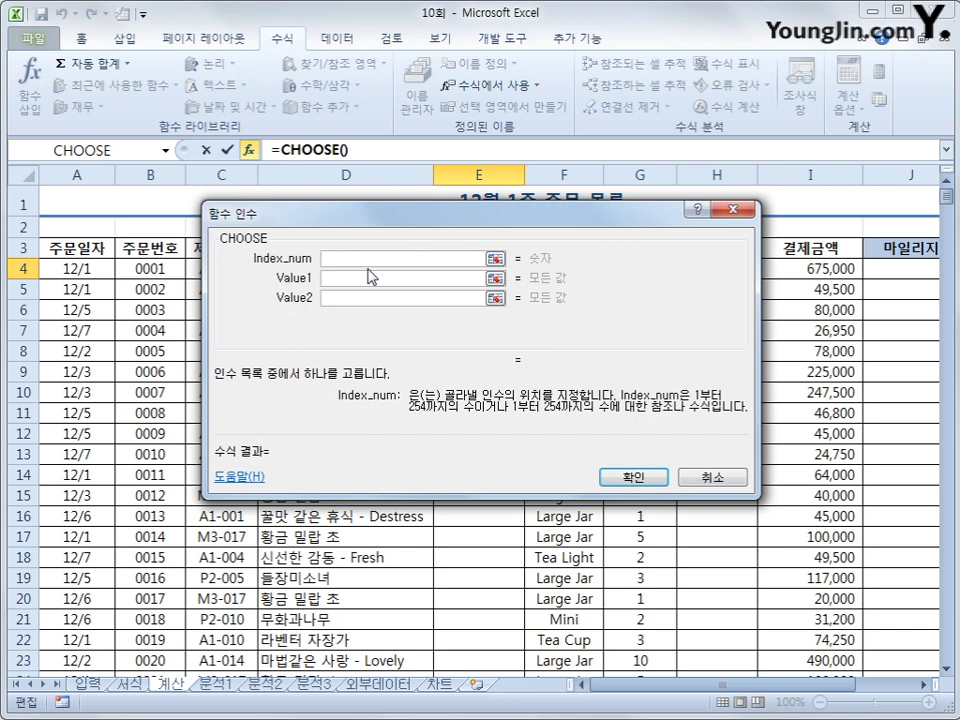
{"action": "type", "text": "mid("}
{"action": "left_click_drag", "start_coordinate": [332, 218], "coordinate": [507, 396]}
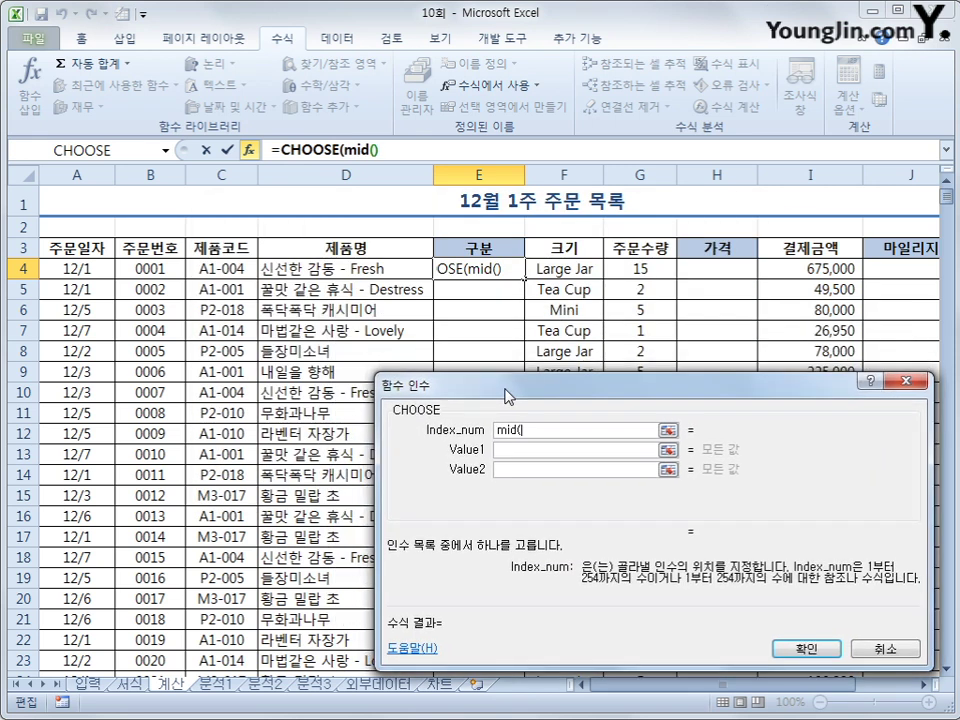
{"action": "left_click", "coordinate": [223, 270]}
{"action": "type", "text": ","}
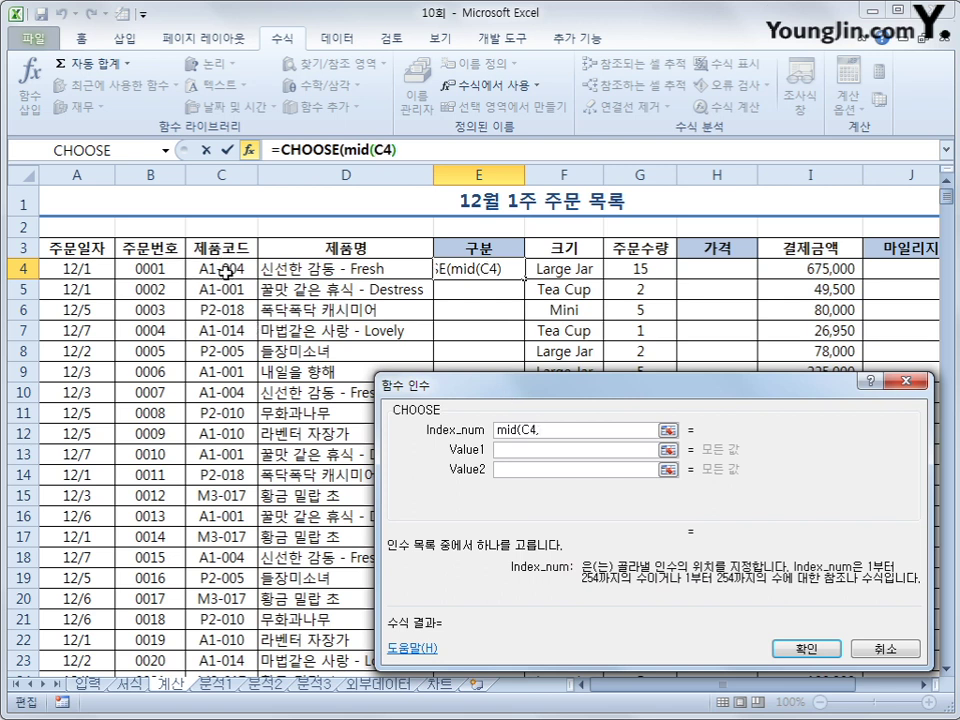
{"action": "type", "text": "2,1)"}
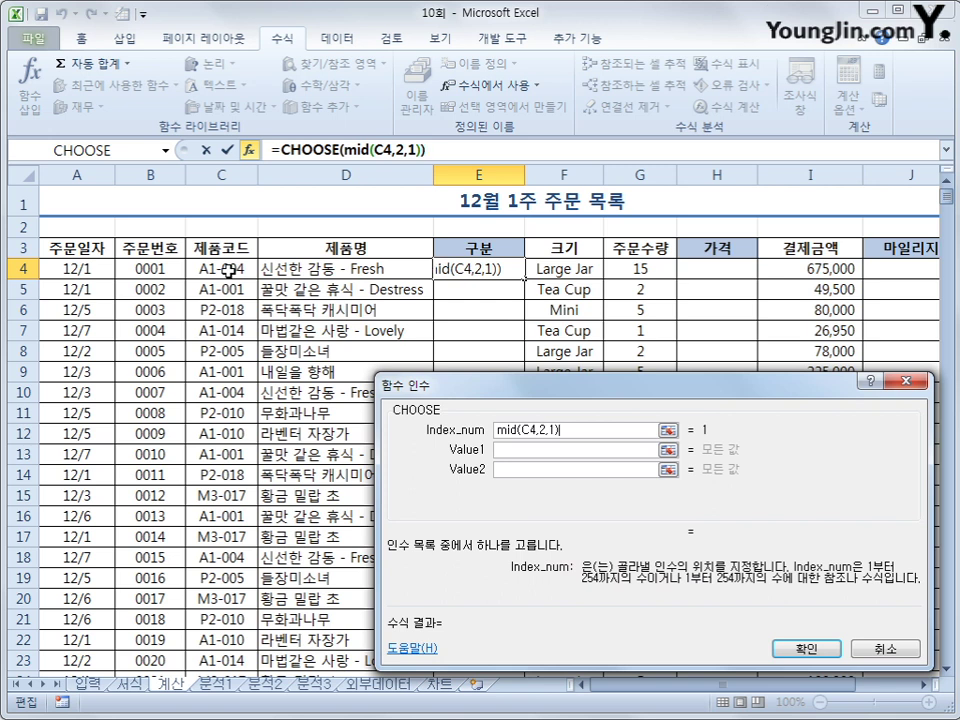
Step: Complete the CHOOSE function with the values "아로마", "프로그랜스" and "밀랍", and fill the formula down to E24
{"action": "key", "text": "Tab"}
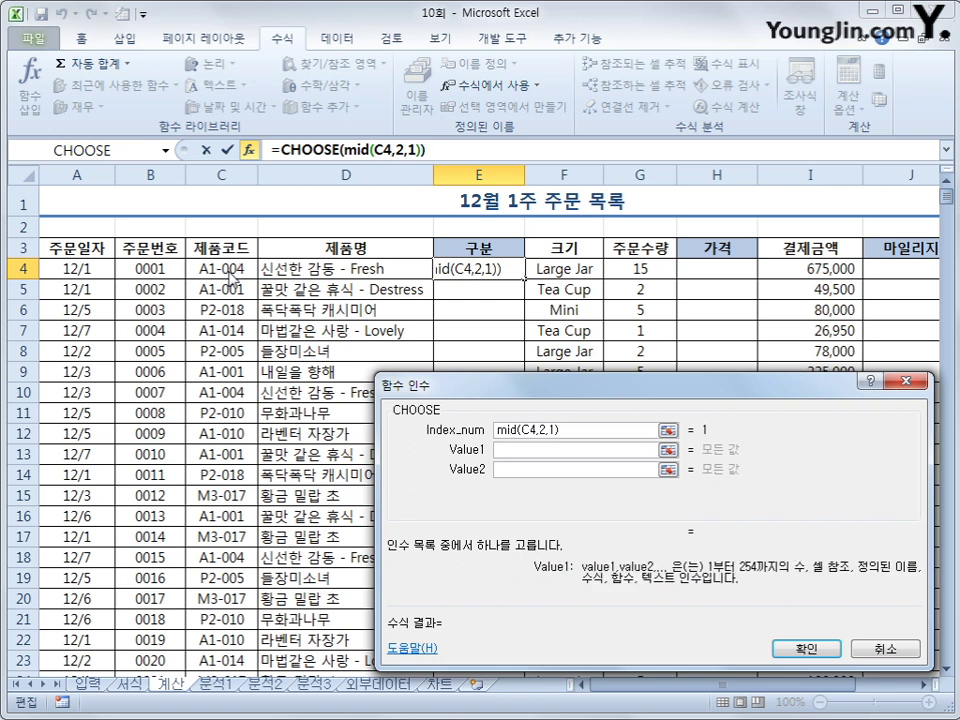
{"action": "type", "text": "아로마"}
{"action": "key", "text": "Tab"}
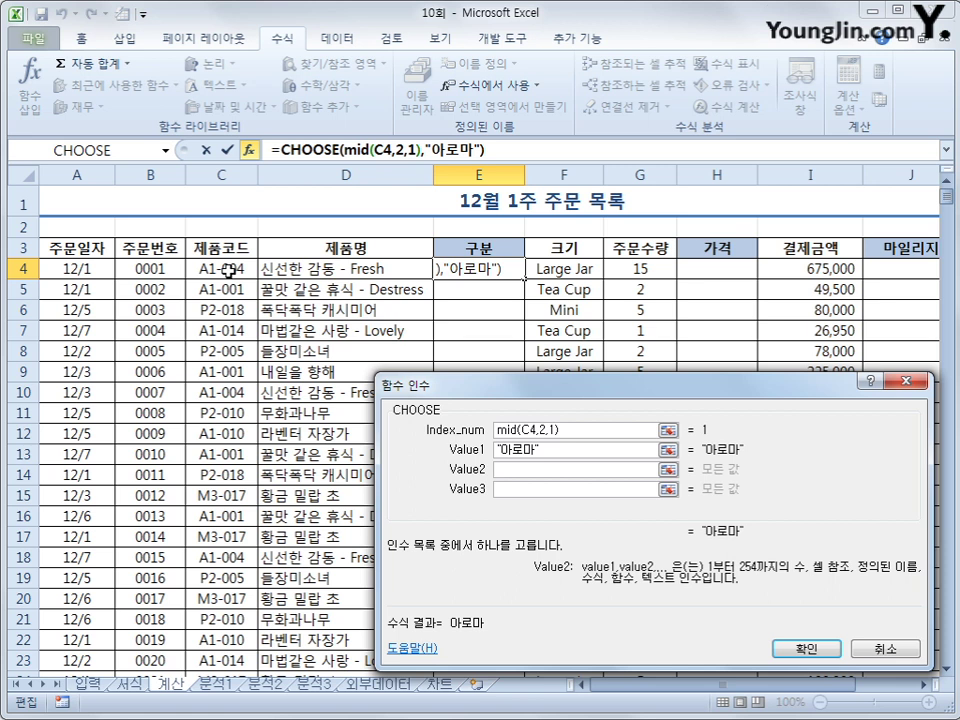
{"action": "type", "text": "프로그램"}
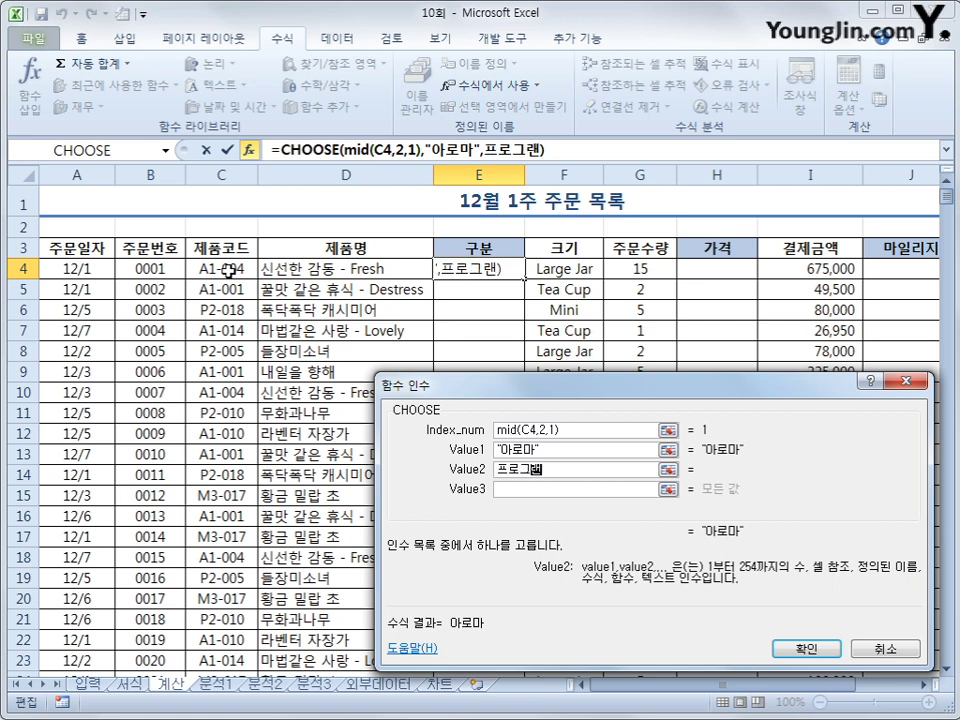
{"action": "type", "text": "스"}
{"action": "key", "text": "Tab"}
{"action": "type", "text": "밀랍"}
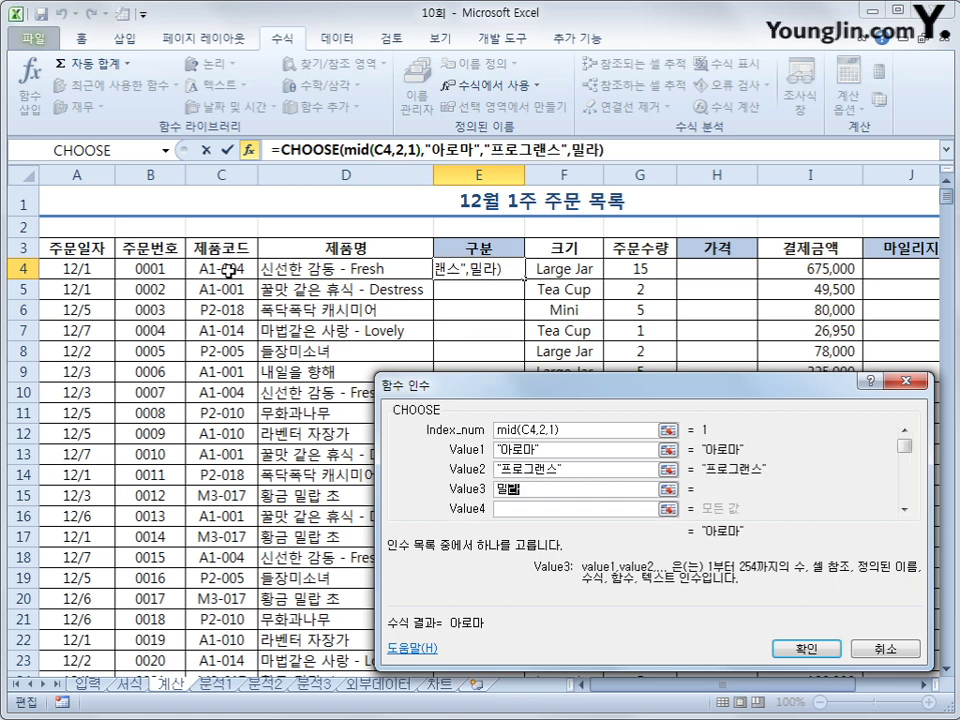
{"action": "left_click", "coordinate": [803, 649]}
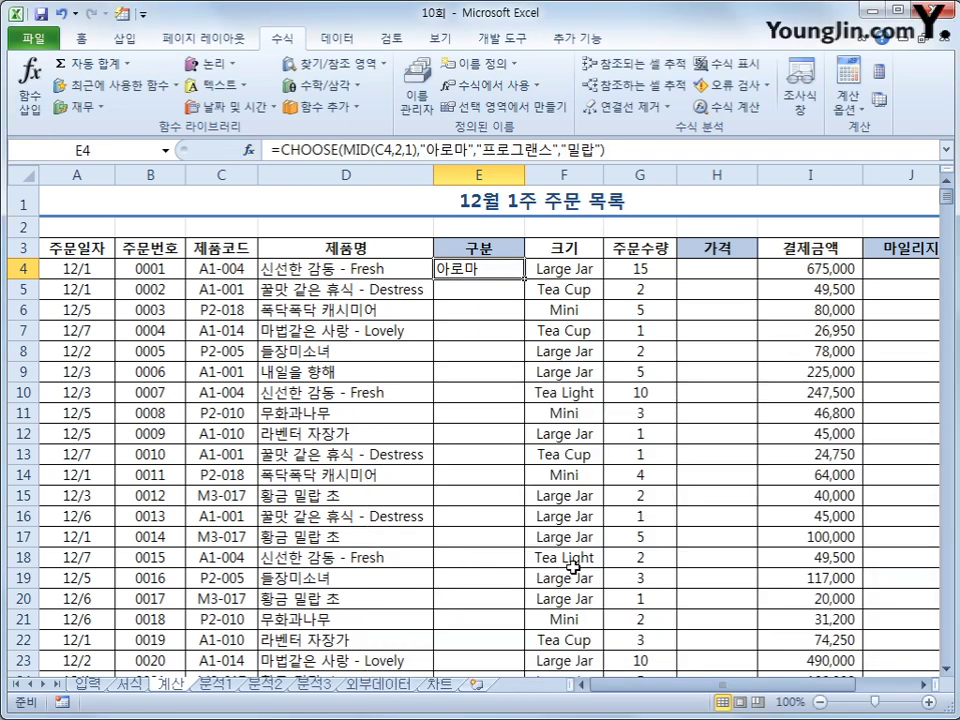
{"action": "double_click", "coordinate": [523, 279]}
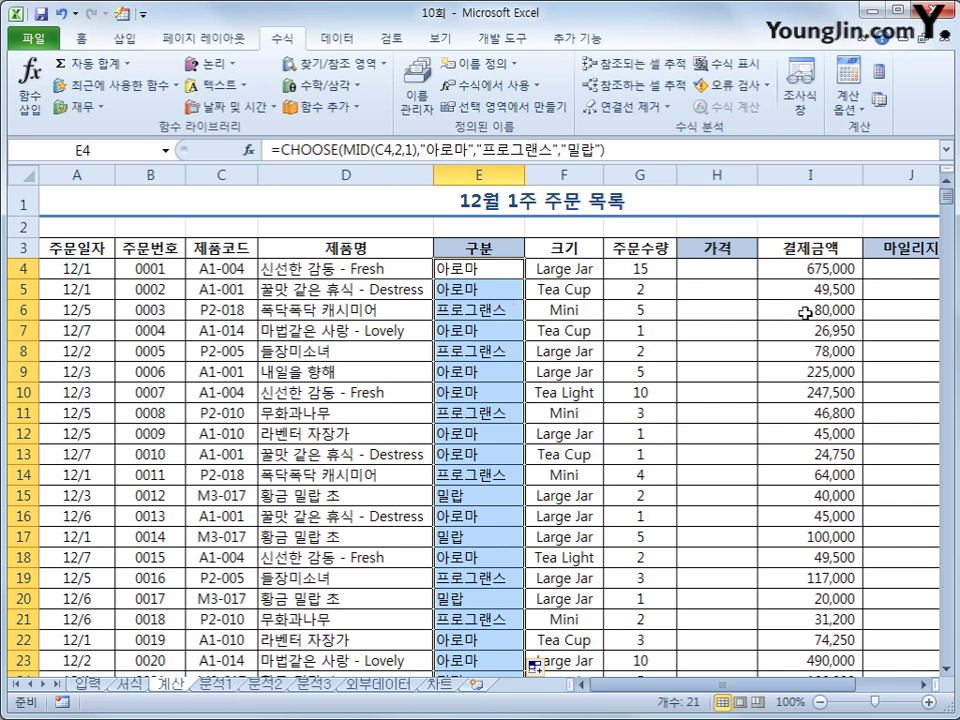
Step: Examine the base prices in [표2], the price ratios in [표1], and the size and product code cells F4 and C4
{"action": "left_click", "coordinate": [730, 269]}
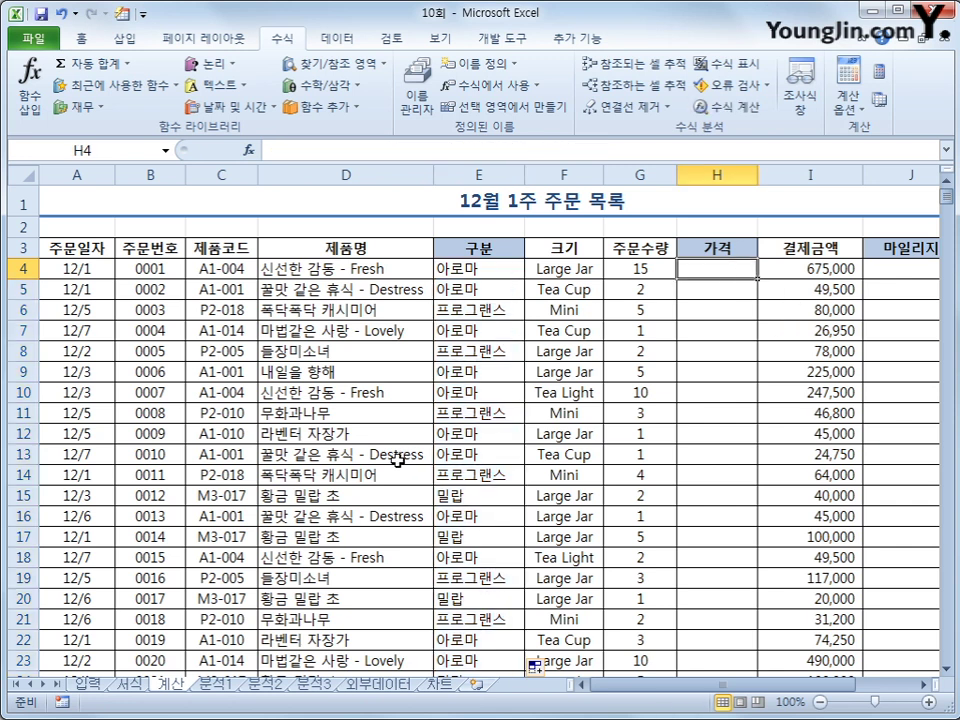
{"action": "scroll", "coordinate": [396, 461], "scroll_direction": "down", "scroll_amount": 7}
{"action": "left_click", "coordinate": [163, 465]}
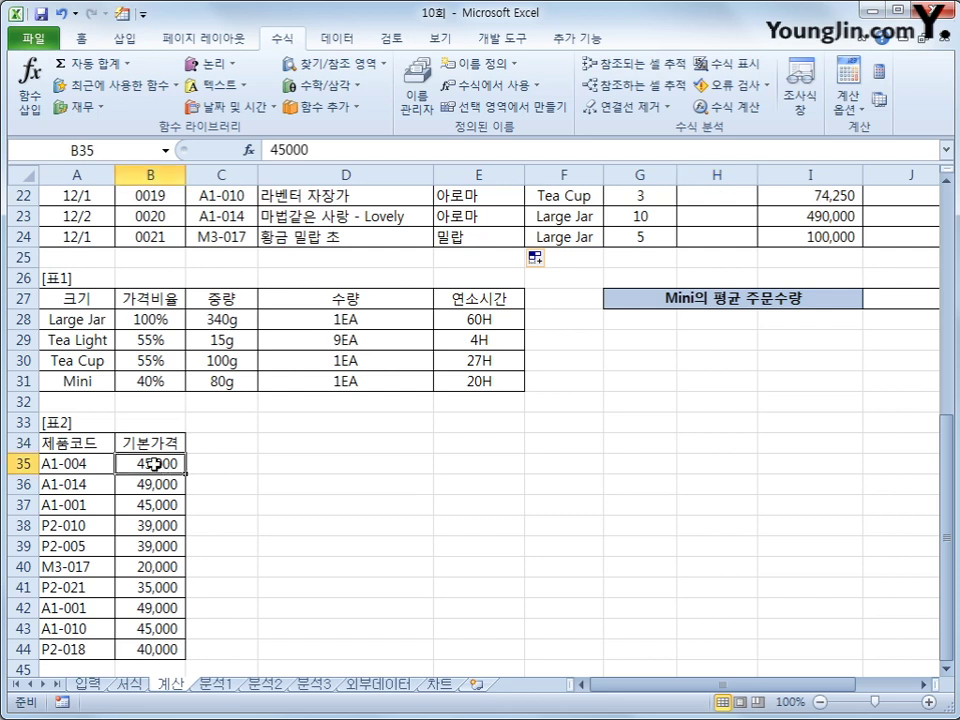
{"action": "left_click_drag", "start_coordinate": [163, 465], "coordinate": [128, 650]}
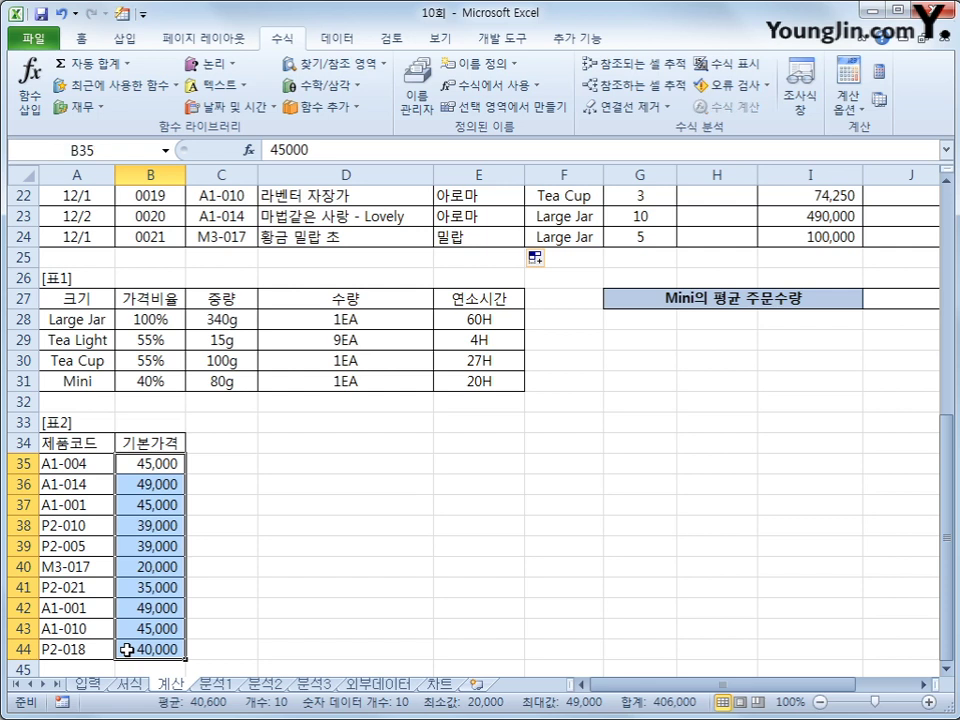
{"action": "left_click", "coordinate": [136, 319]}
{"action": "left_click_drag", "start_coordinate": [136, 319], "coordinate": [140, 384]}
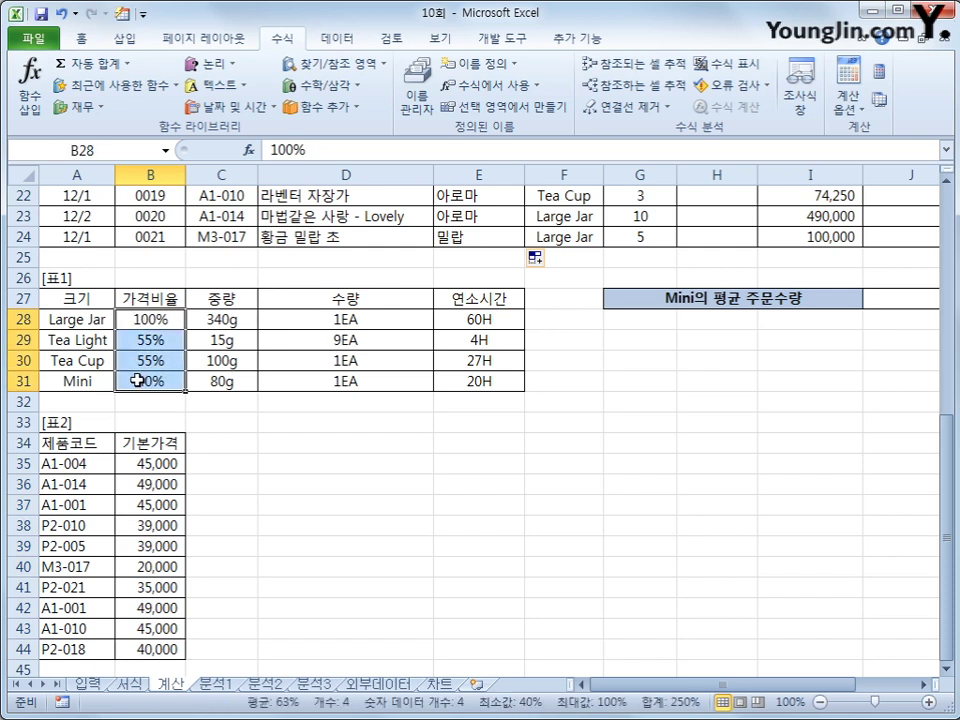
{"action": "scroll", "coordinate": [309, 528], "scroll_direction": "up", "scroll_amount": 7}
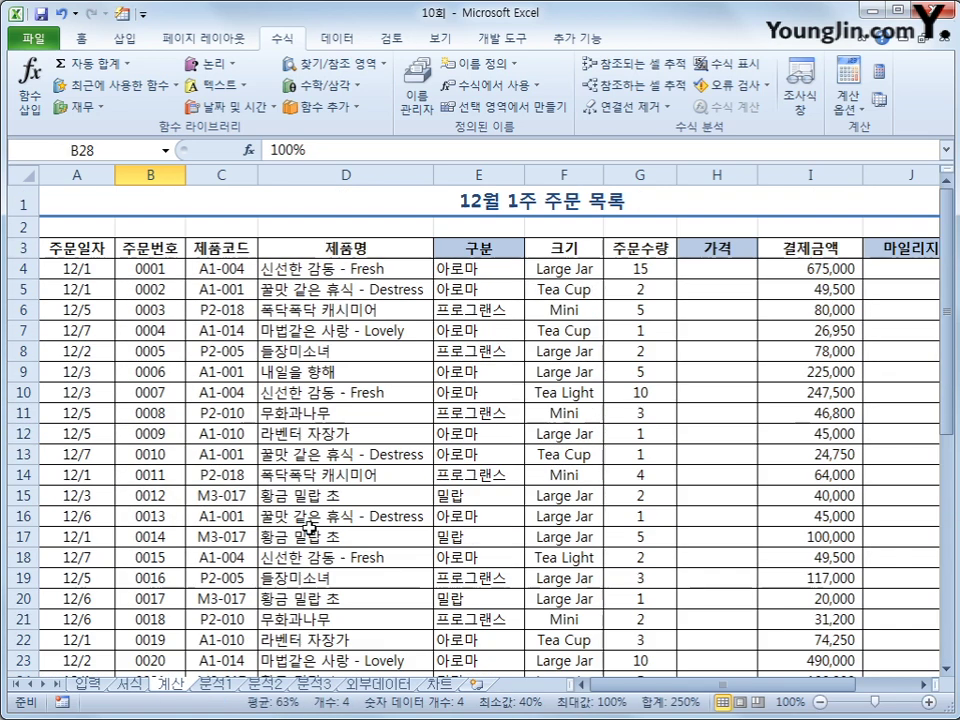
{"action": "left_click", "coordinate": [572, 268]}
{"action": "left_click", "coordinate": [190, 272]}
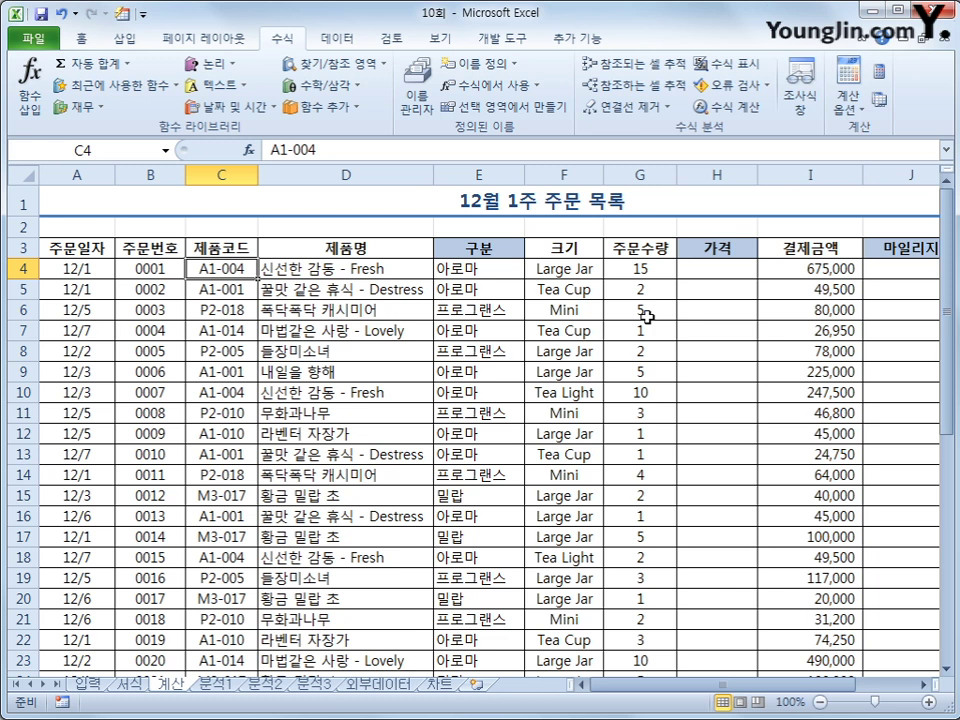
Step: Insert a VLOOKUP function in H4 with C4 as the lookup value and the absolute range $A$35:$B$44 as its table
{"action": "left_click", "coordinate": [718, 266]}
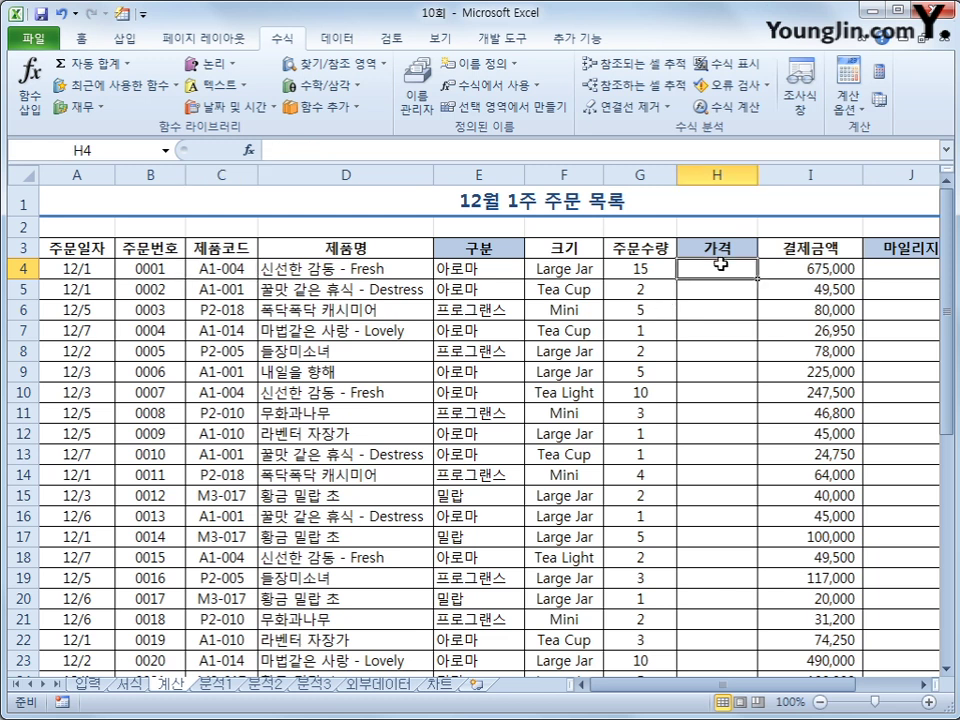
{"action": "left_click", "coordinate": [330, 64]}
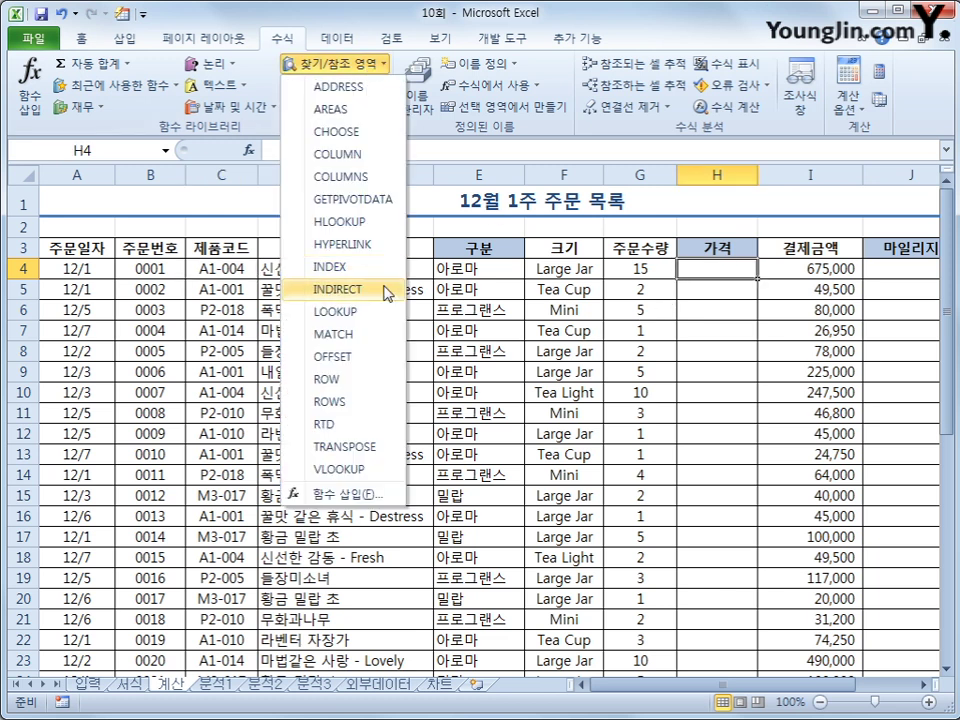
{"action": "left_click", "coordinate": [338, 469]}
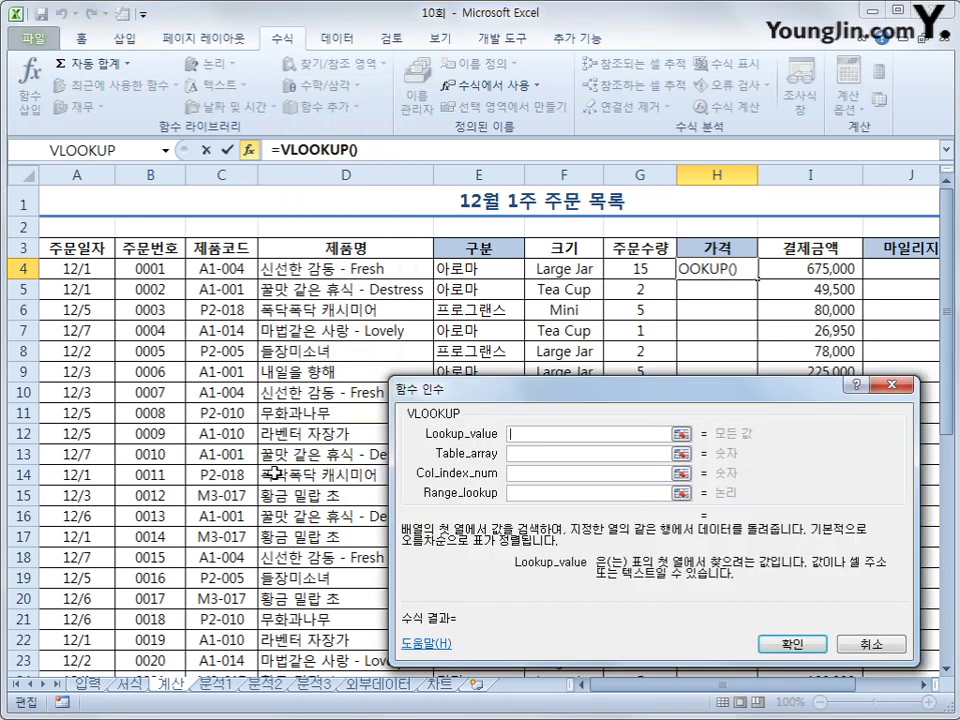
{"action": "left_click", "coordinate": [212, 268]}
{"action": "scroll", "coordinate": [236, 440], "scroll_direction": "down", "scroll_amount": 5}
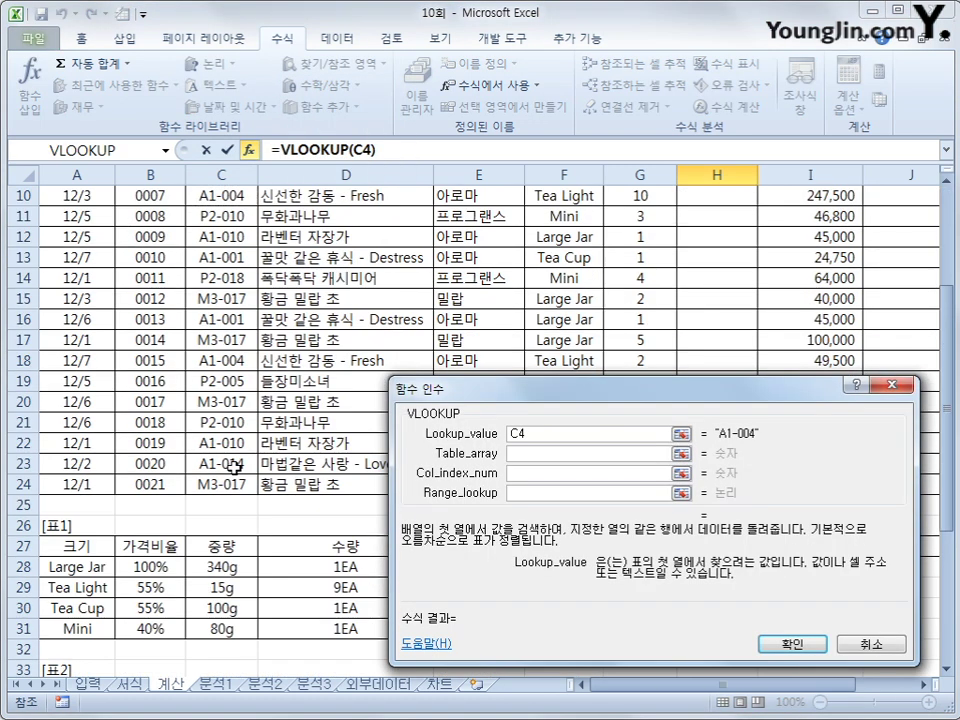
{"action": "left_click", "coordinate": [521, 455]}
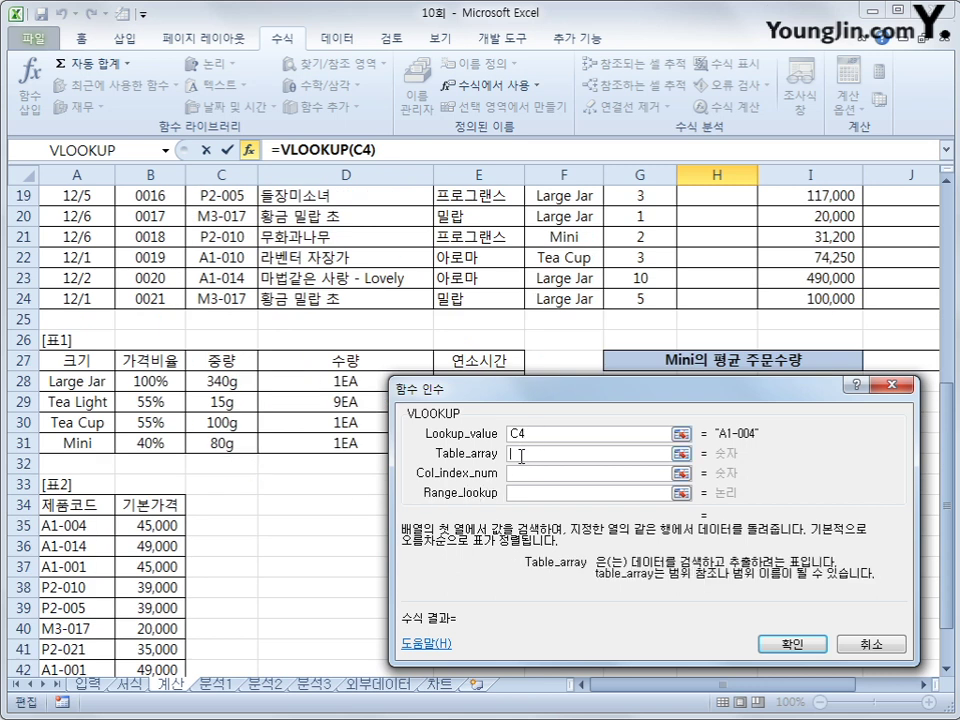
{"action": "left_click_drag", "start_coordinate": [75, 525], "coordinate": [155, 641]}
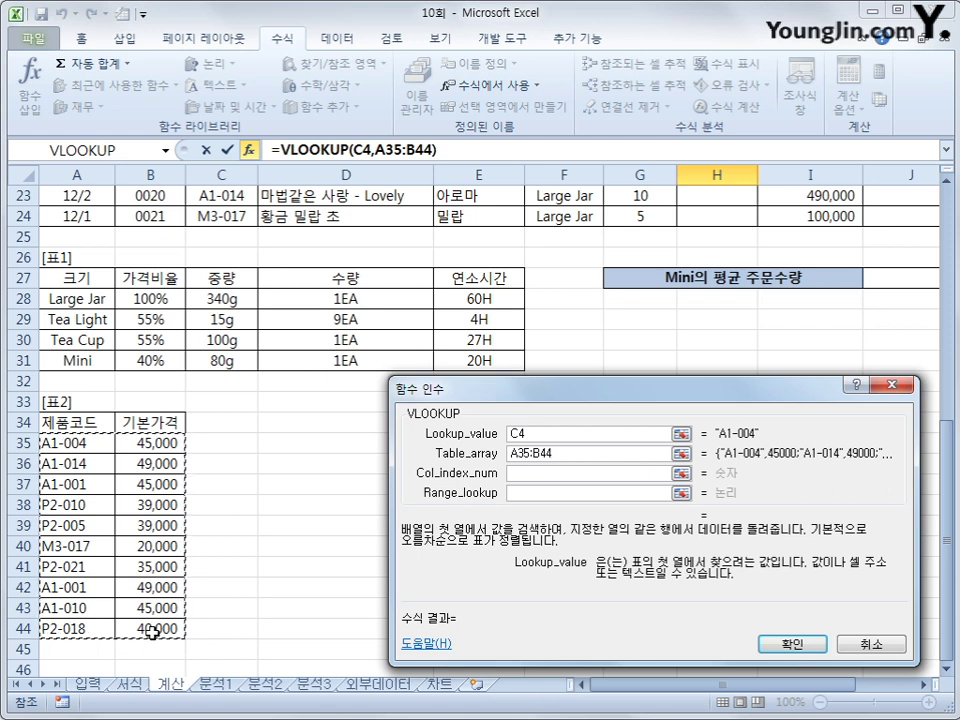
{"action": "key", "text": "F4"}
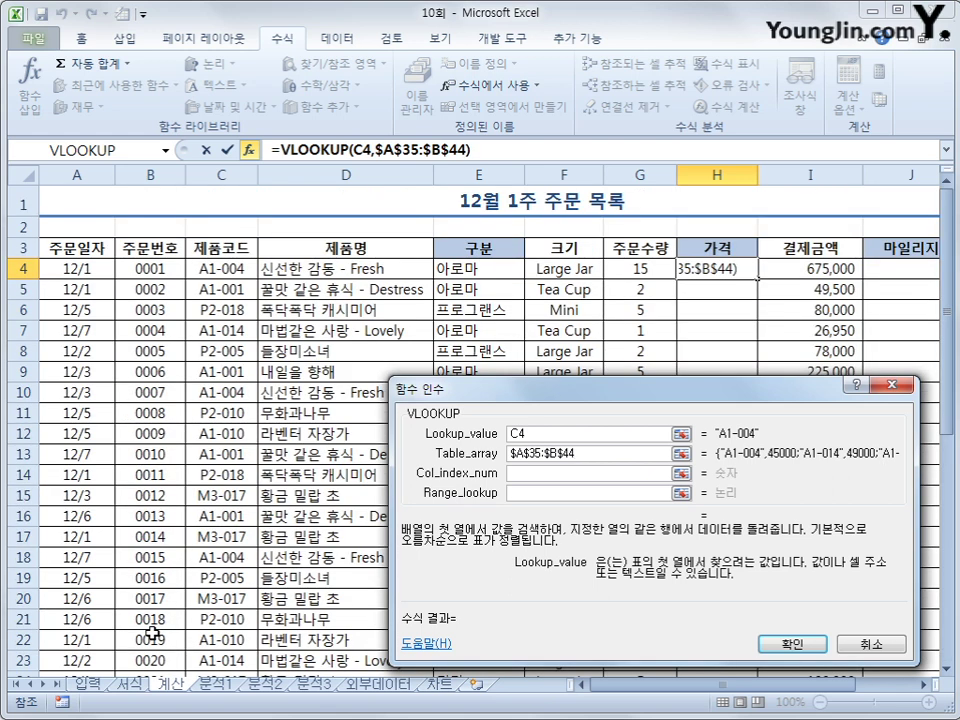
Step: Complete the VLOOKUP with column index 2 and range lookup 0, and fill the formula down to H24
{"action": "left_click", "coordinate": [508, 472]}
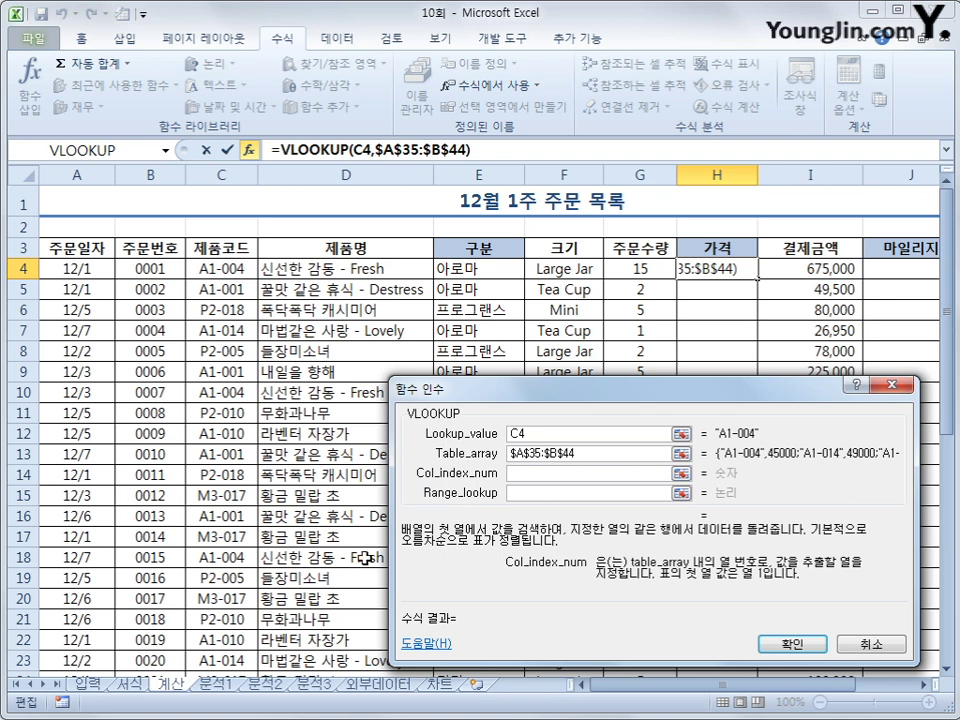
{"action": "type", "text": "2"}
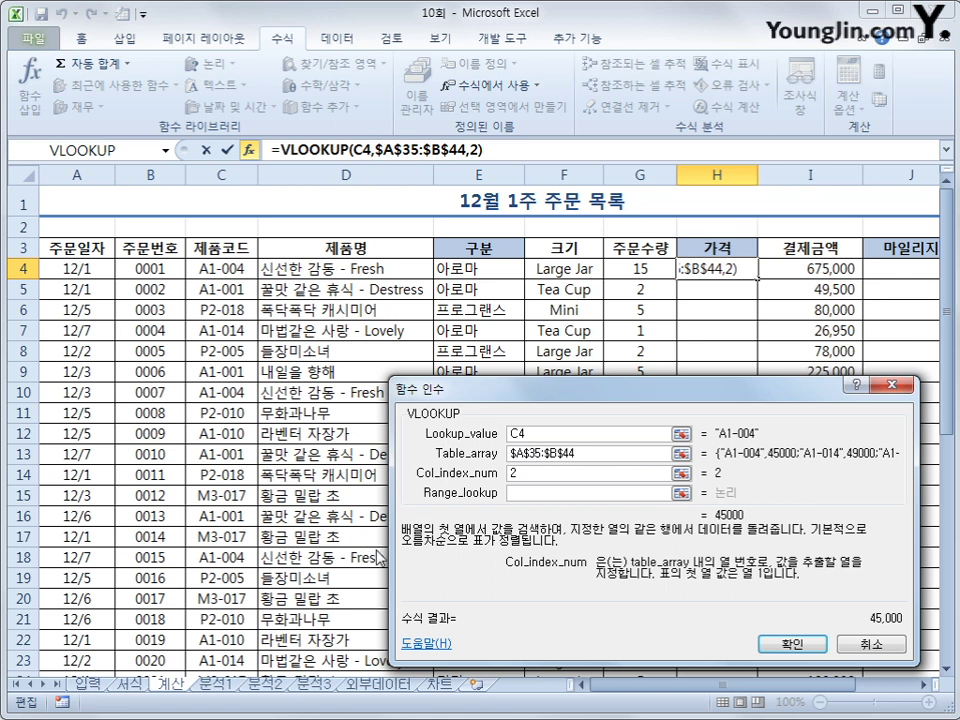
{"action": "left_click", "coordinate": [553, 493]}
{"action": "type", "text": "0"}
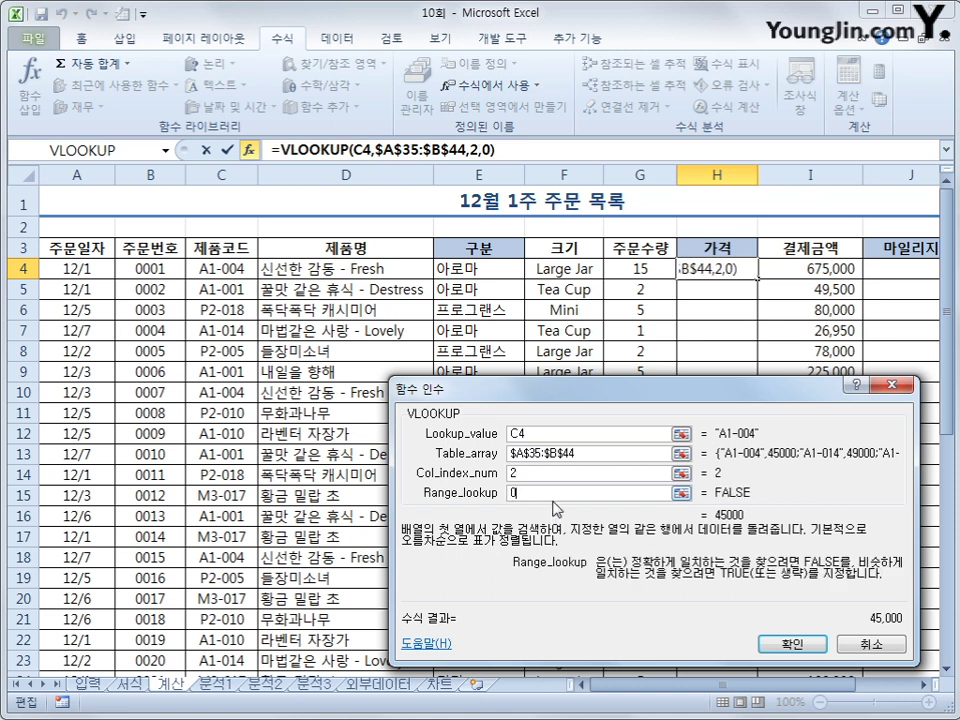
{"action": "left_click", "coordinate": [773, 646]}
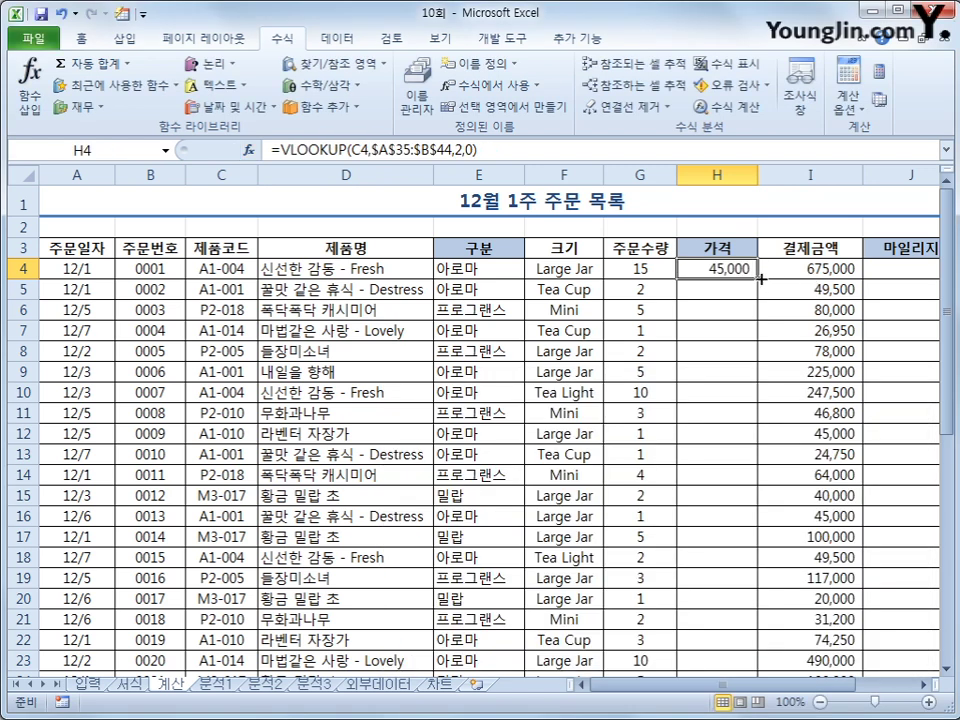
{"action": "left_click_drag", "start_coordinate": [757, 279], "coordinate": [720, 634]}
{"action": "scroll", "coordinate": [716, 591], "scroll_direction": "down", "scroll_amount": 5}
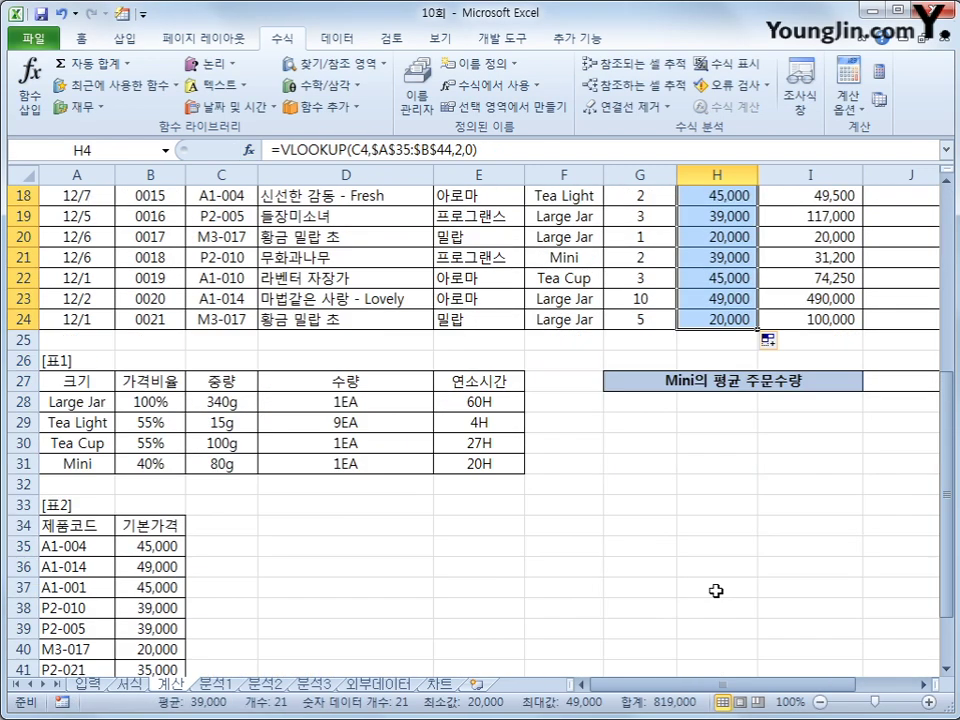
{"action": "scroll", "coordinate": [716, 591], "scroll_direction": "down", "scroll_amount": 3}
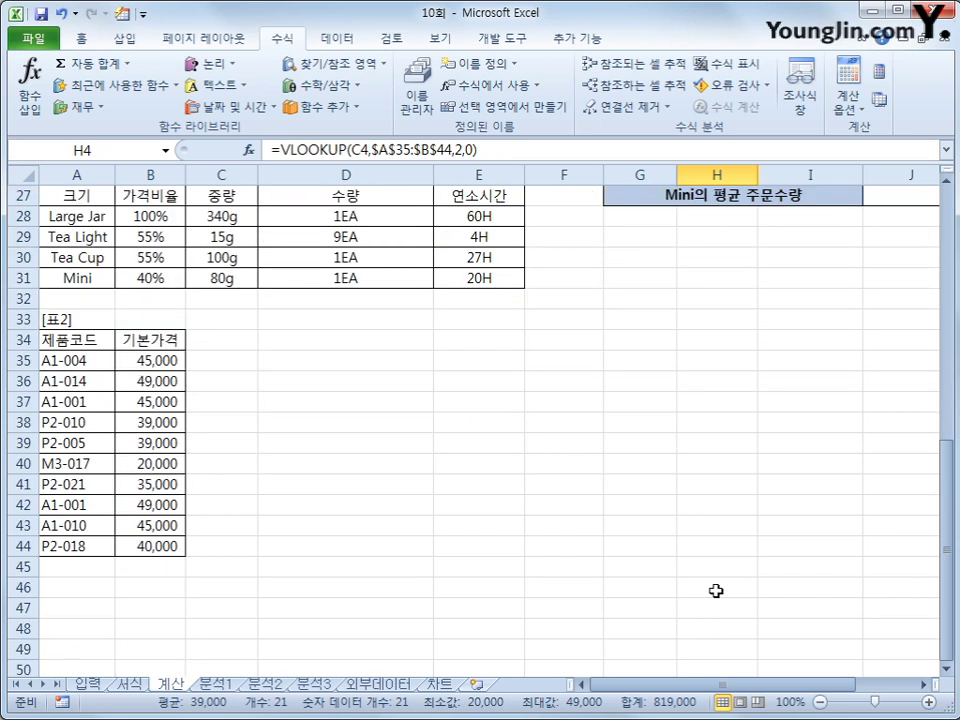
{"action": "scroll", "coordinate": [716, 591], "scroll_direction": "up", "scroll_amount": 9}
Step: Extend the H4 formula by multiplying it by a second VLOOKUP function with F4 as its lookup value
{"action": "left_click", "coordinate": [716, 265]}
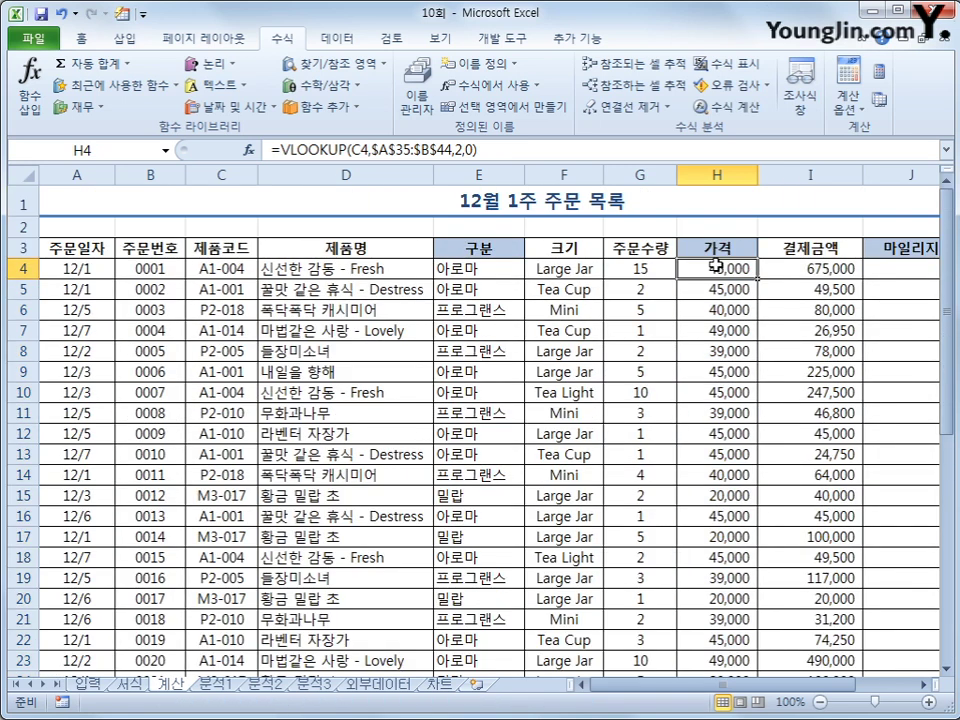
{"action": "left_click", "coordinate": [535, 158]}
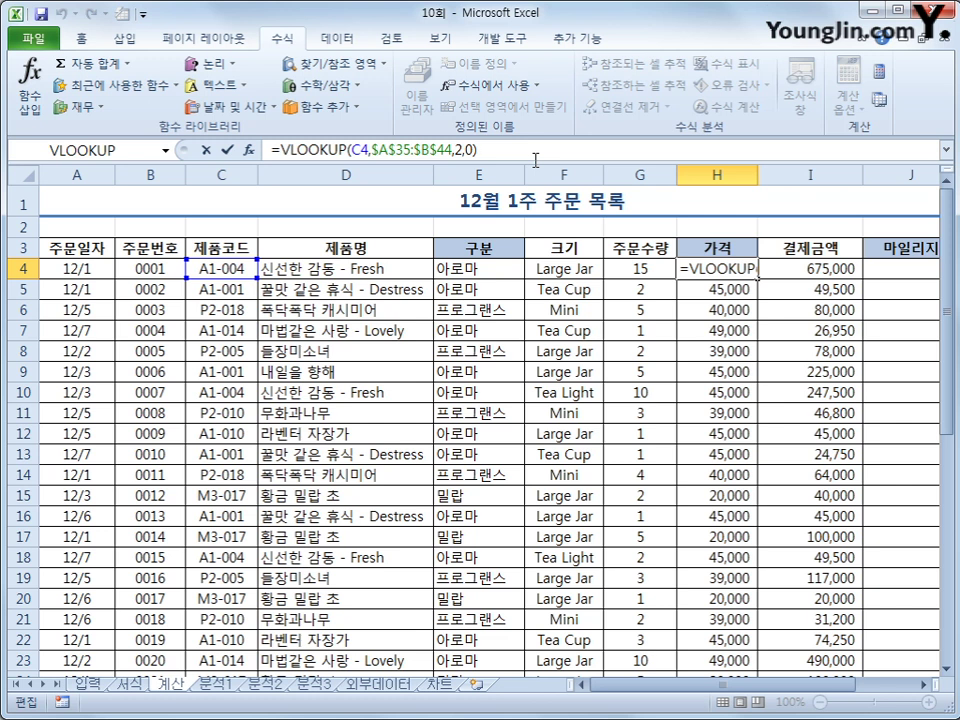
{"action": "type", "text": "*"}
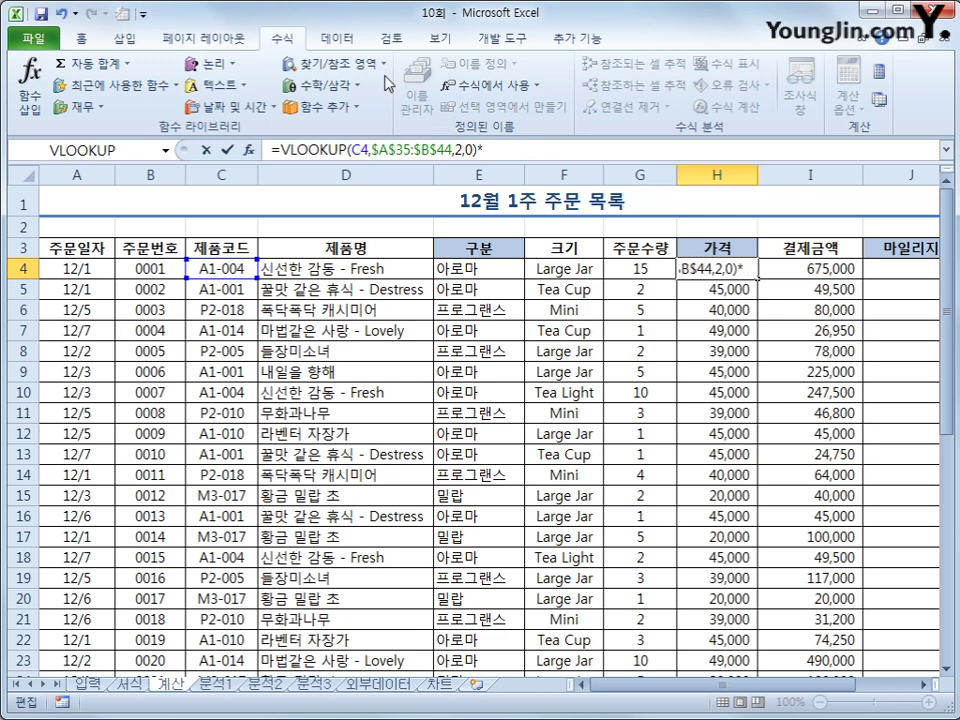
{"action": "left_click", "coordinate": [330, 63]}
{"action": "left_click", "coordinate": [385, 472]}
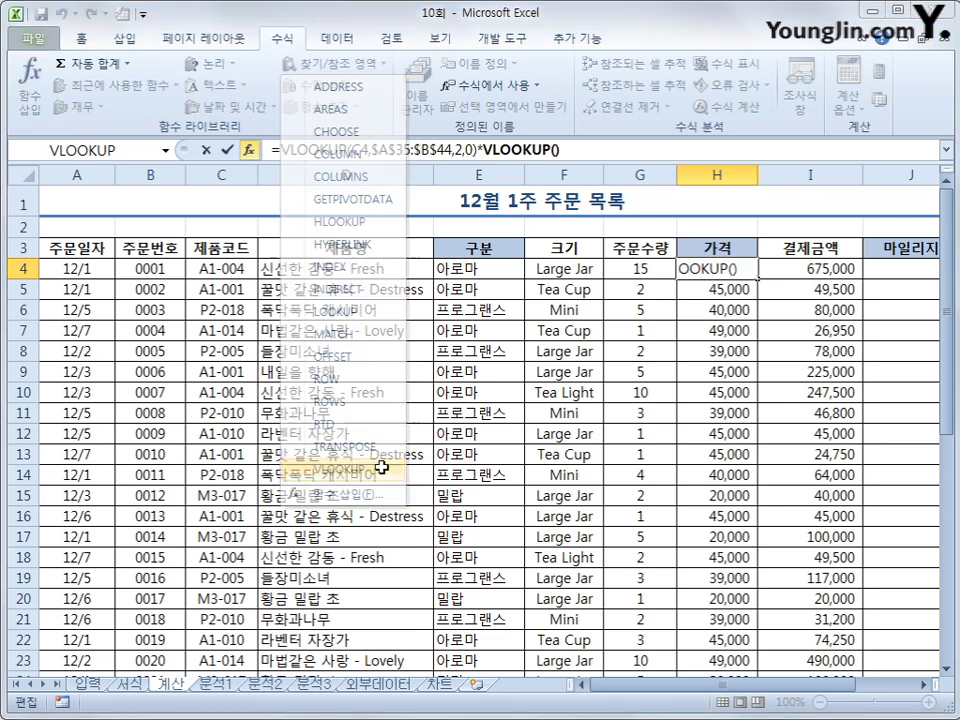
{"action": "left_click", "coordinate": [568, 272]}
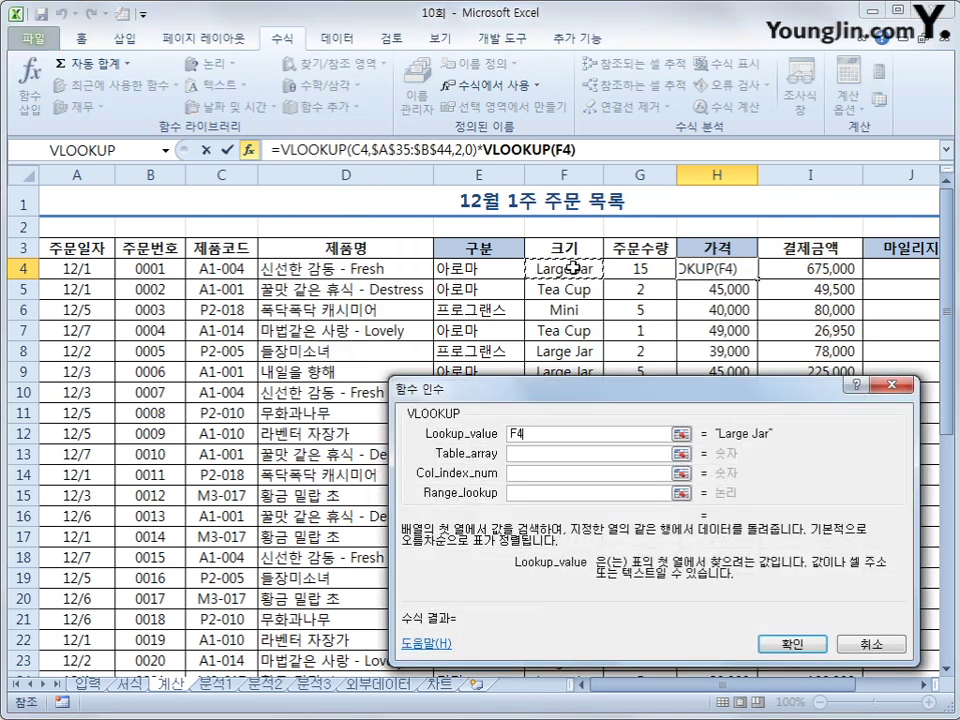
Step: Set the second VLOOKUP's table to the size and price ratio columns of [표1], as the absolute range $A$27:$B$31
{"action": "left_click", "coordinate": [512, 454]}
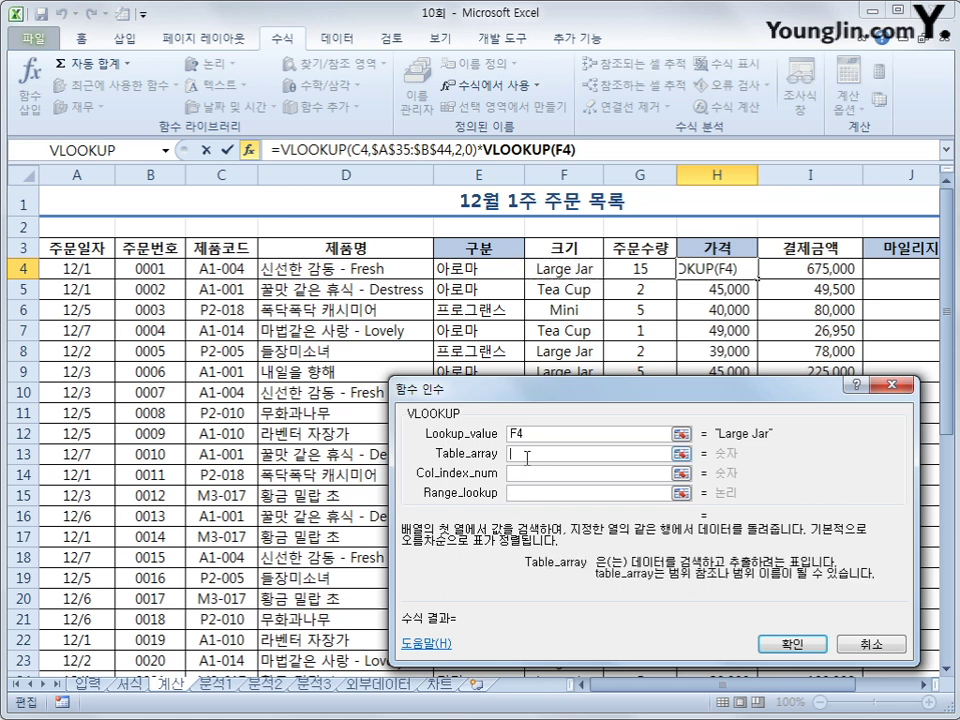
{"action": "scroll", "coordinate": [366, 466], "scroll_direction": "down", "scroll_amount": 3}
{"action": "scroll", "coordinate": [366, 466], "scroll_direction": "down", "scroll_amount": 5}
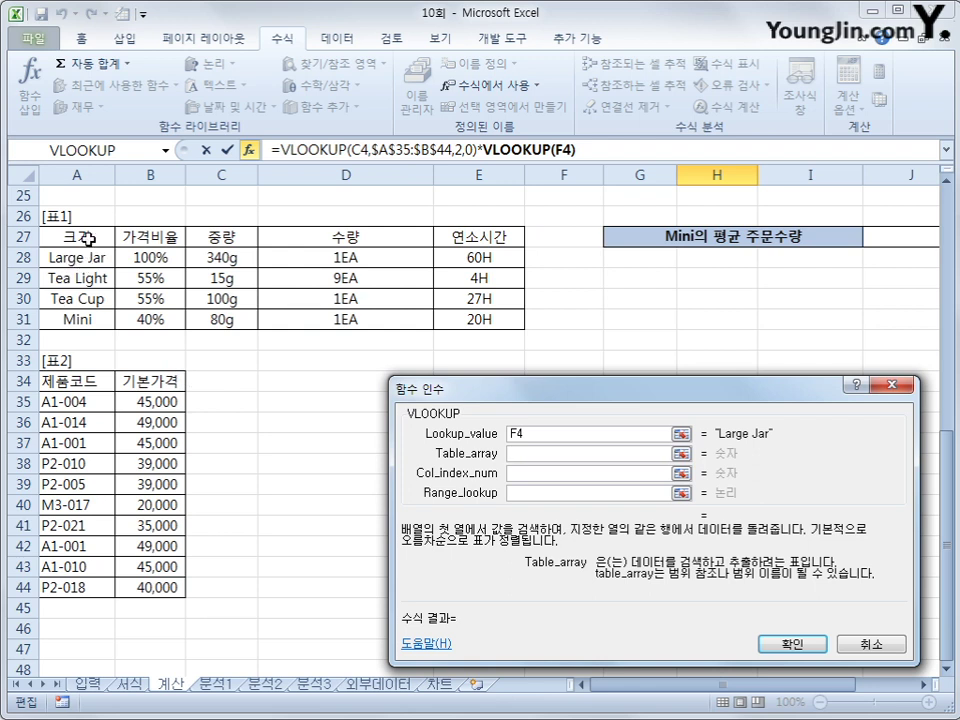
{"action": "left_click_drag", "start_coordinate": [75, 237], "coordinate": [484, 318]}
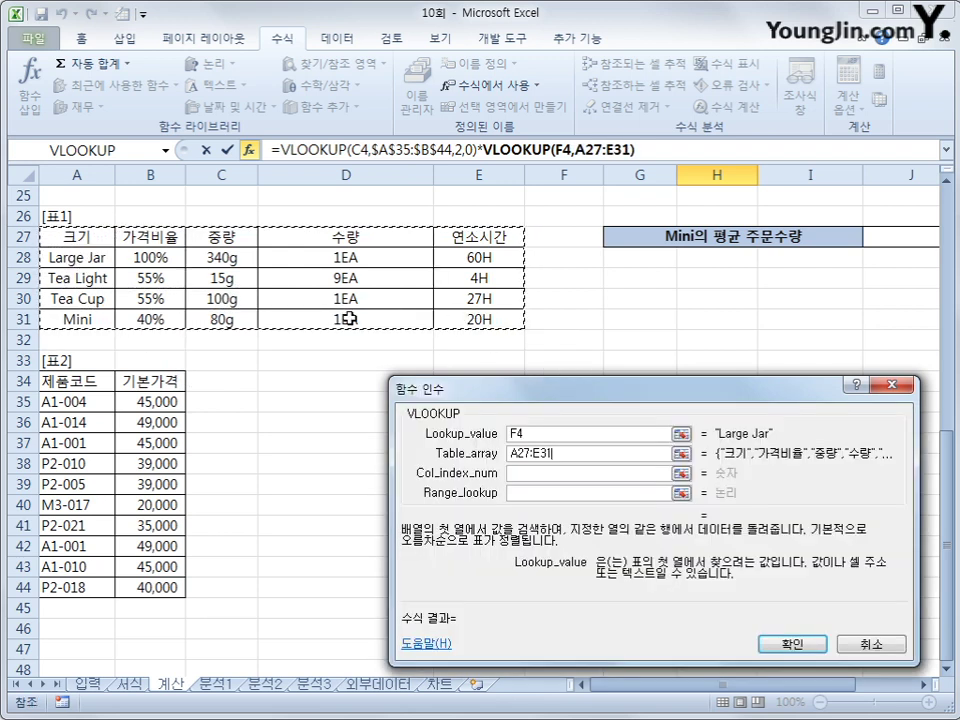
{"action": "left_click_drag", "start_coordinate": [80, 237], "coordinate": [163, 319]}
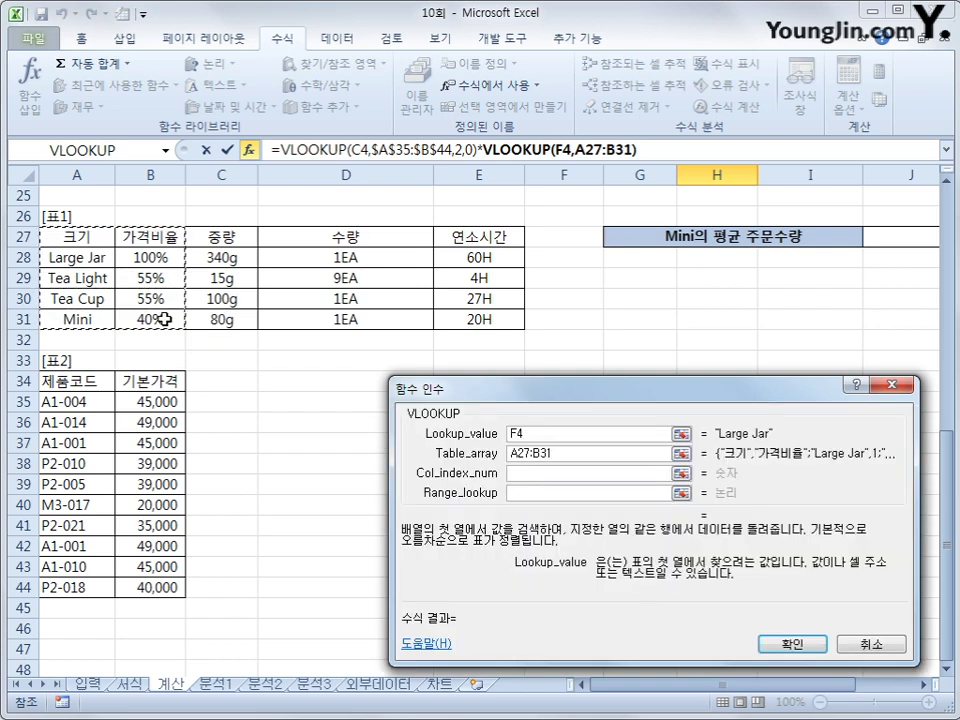
{"action": "key", "text": "F4"}
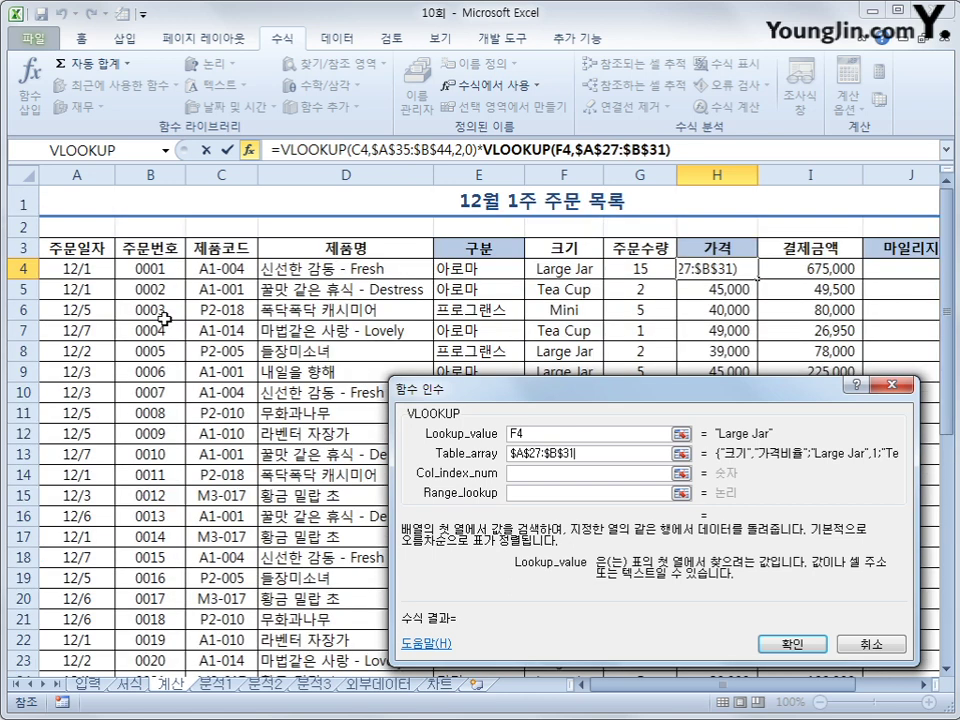
Step: Complete the second VLOOKUP in H4 with column index 2 and range lookup 0
{"action": "key", "text": "Tab"}
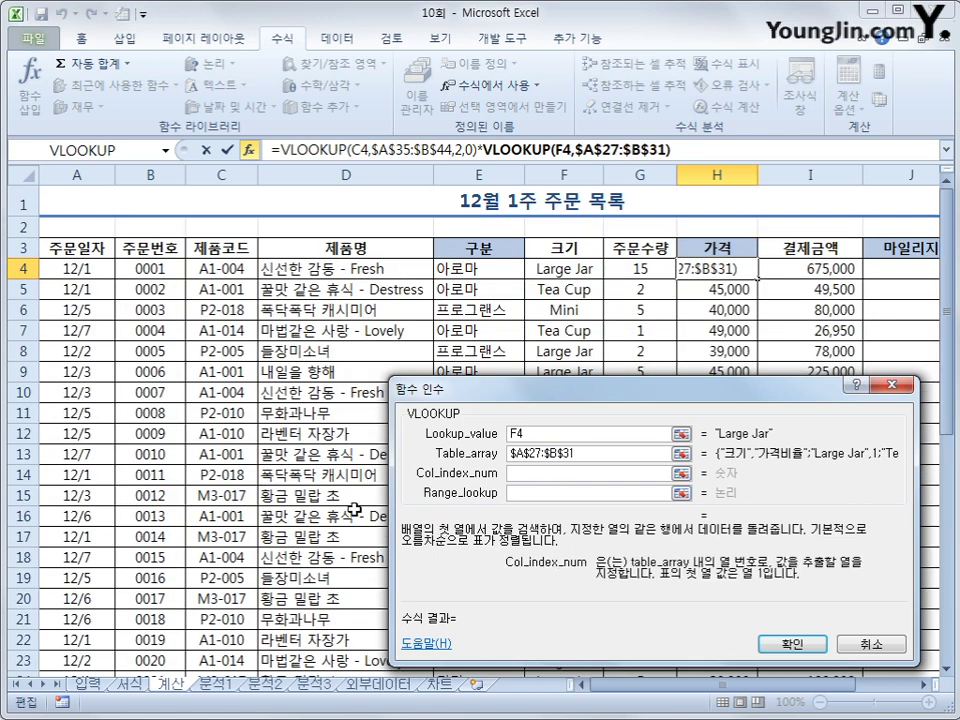
{"action": "scroll", "coordinate": [354, 510], "scroll_direction": "down", "scroll_amount": 6}
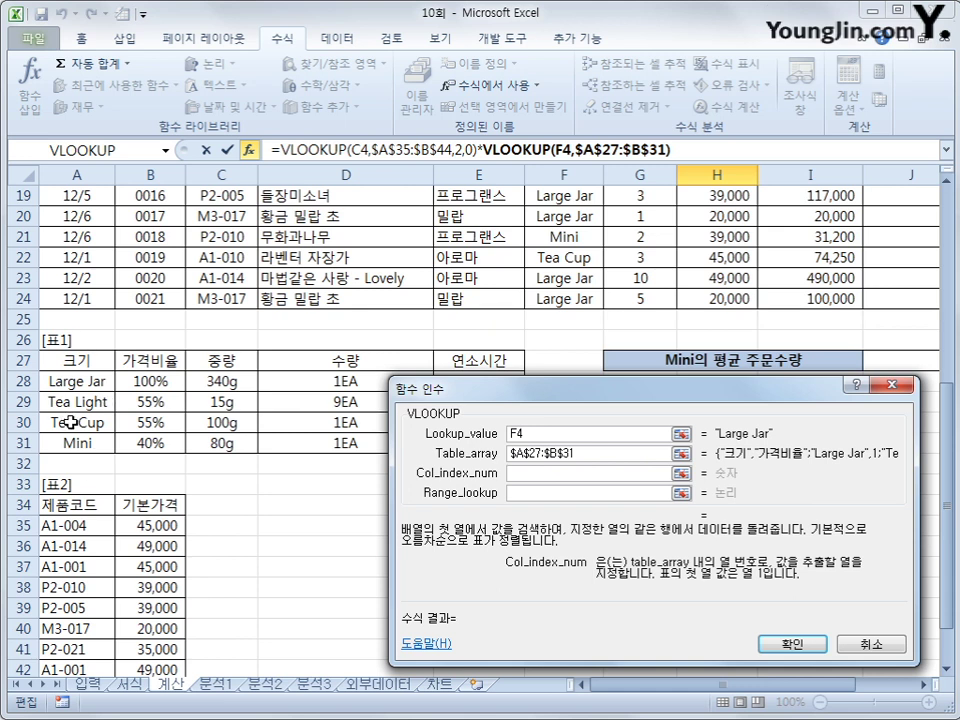
{"action": "type", "text": "2"}
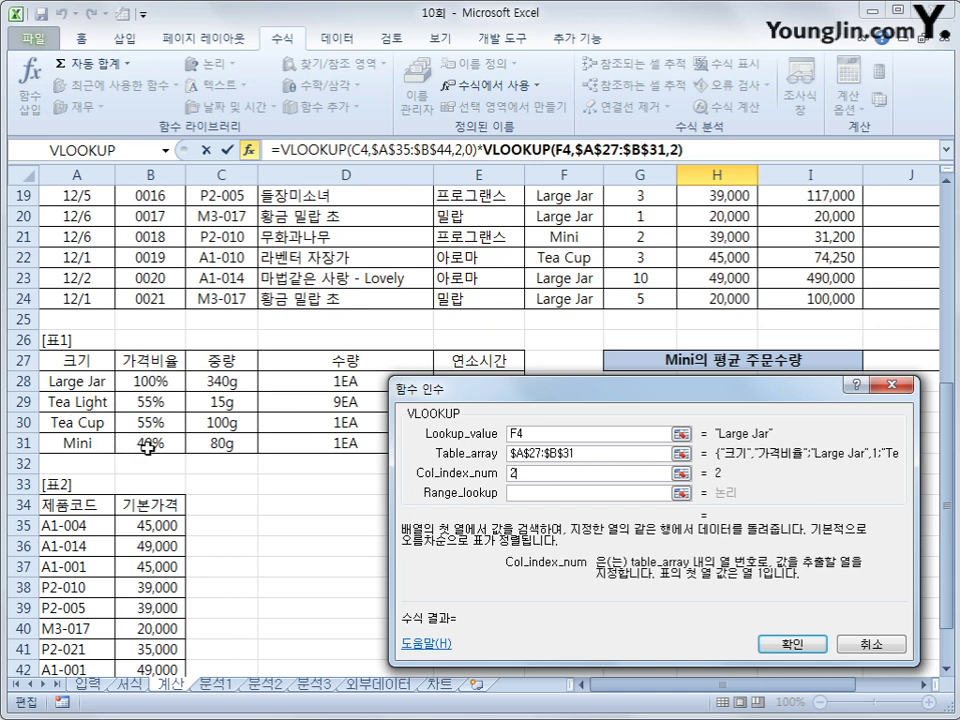
{"action": "left_click", "coordinate": [533, 491]}
{"action": "type", "text": "0"}
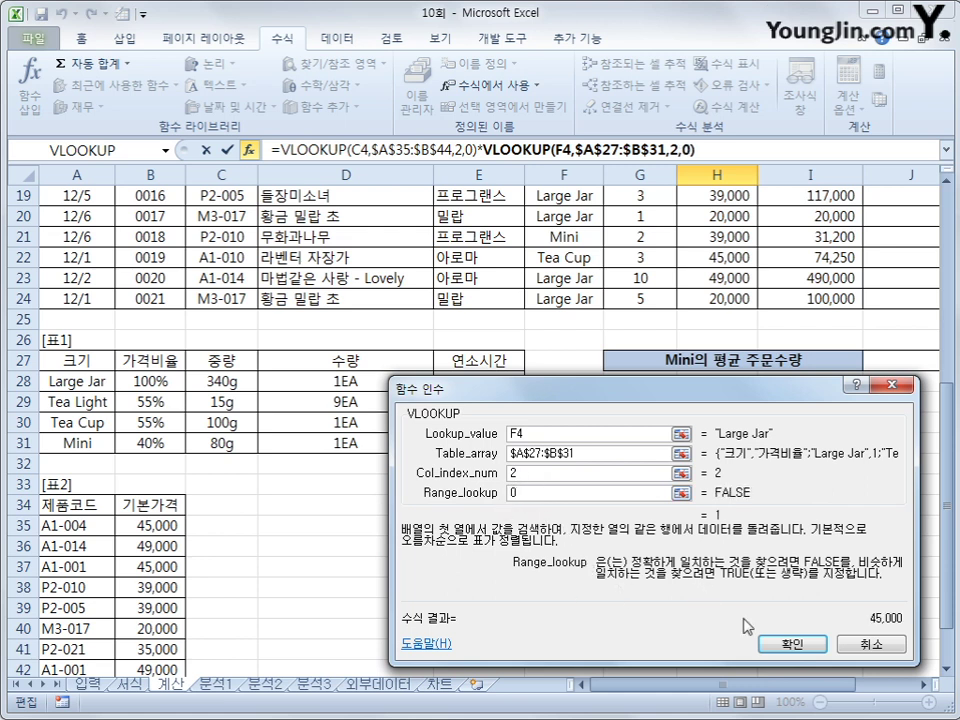
{"action": "left_click", "coordinate": [795, 643]}
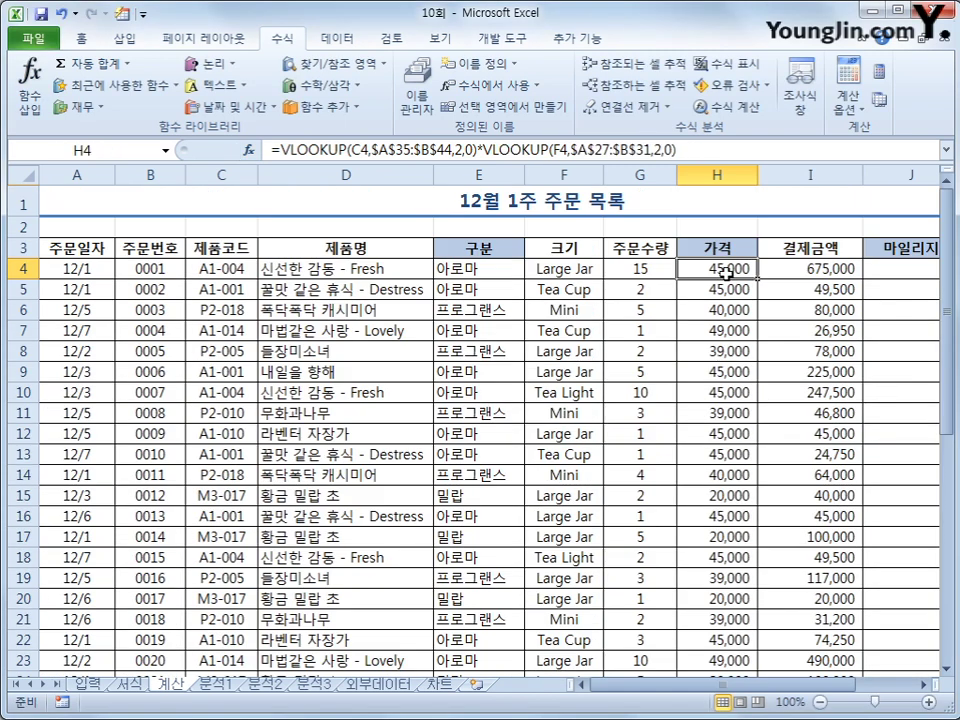
Step: Compare F4's size with its price ratio in [표1], and fill the H4 price formula down to H24
{"action": "left_click", "coordinate": [580, 270]}
{"action": "scroll", "coordinate": [516, 446], "scroll_direction": "down", "scroll_amount": 8}
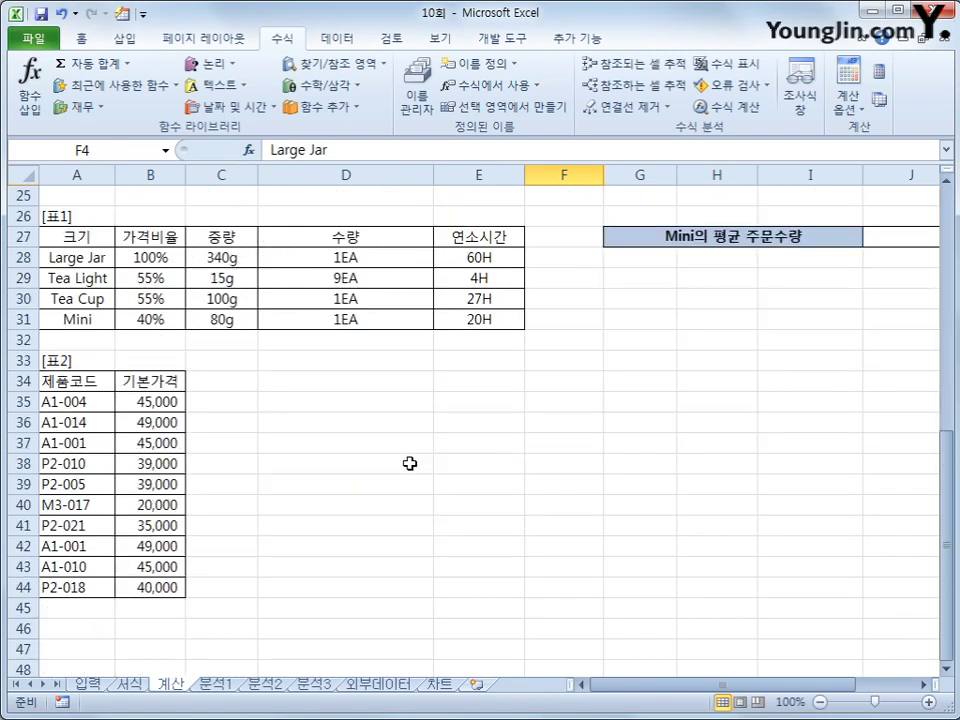
{"action": "left_click", "coordinate": [152, 259]}
{"action": "scroll", "coordinate": [545, 476], "scroll_direction": "up", "scroll_amount": 4}
{"action": "scroll", "coordinate": [551, 480], "scroll_direction": "up", "scroll_amount": 4}
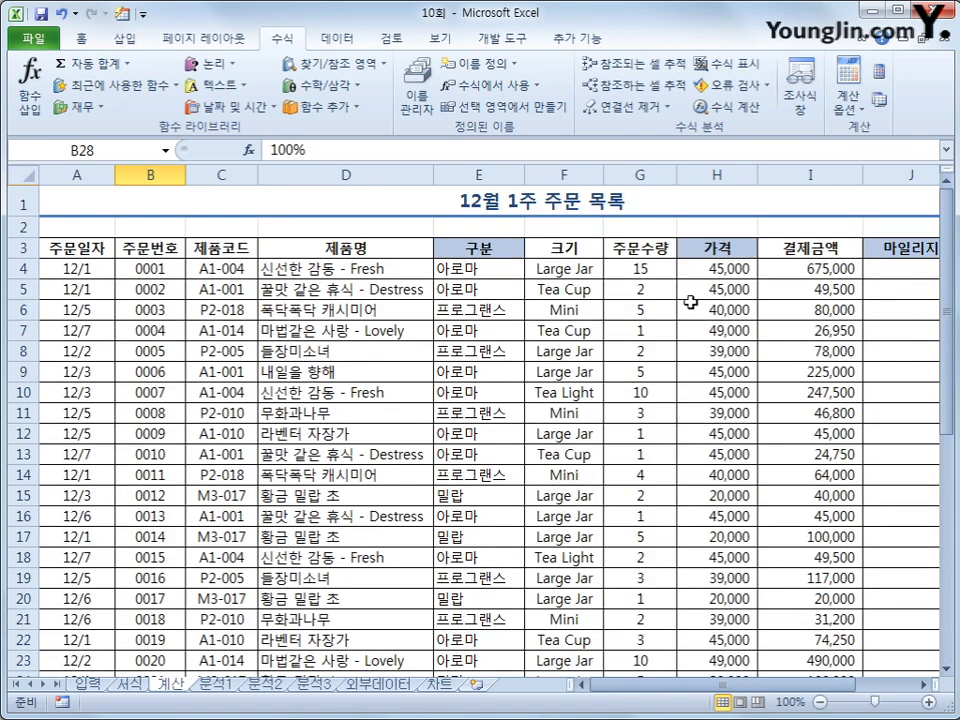
{"action": "left_click", "coordinate": [685, 268]}
{"action": "left_click_drag", "start_coordinate": [758, 279], "coordinate": [742, 640]}
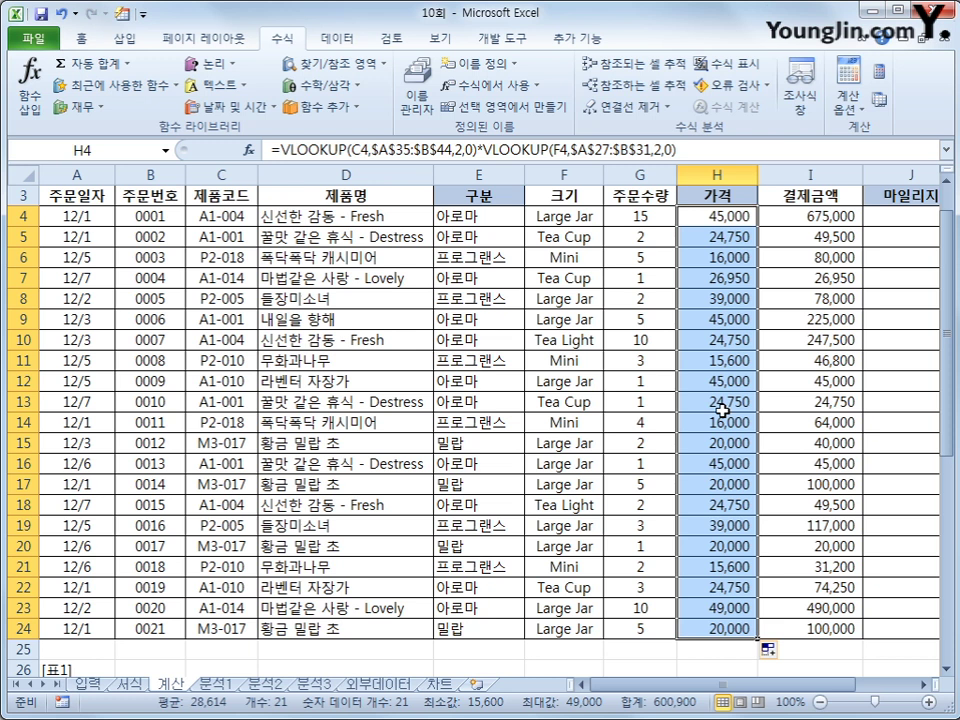
Step: Enter the mileage formula =I4*3% in J4, based on the 결제금액 value
{"action": "left_click", "coordinate": [903, 226]}
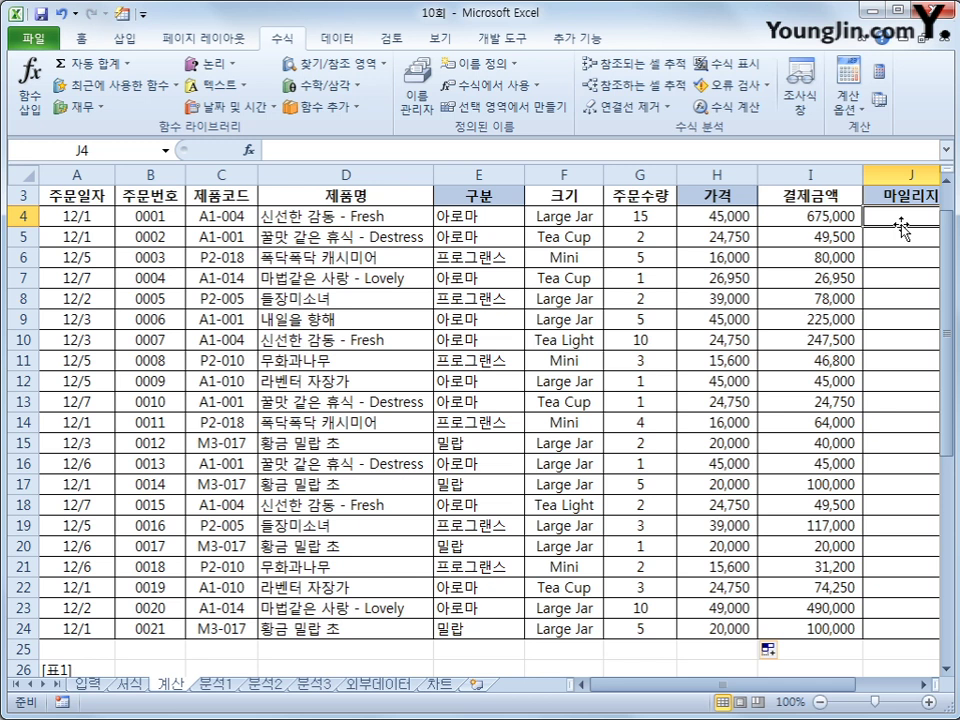
{"action": "type", "text": "="}
{"action": "left_click", "coordinate": [748, 216]}
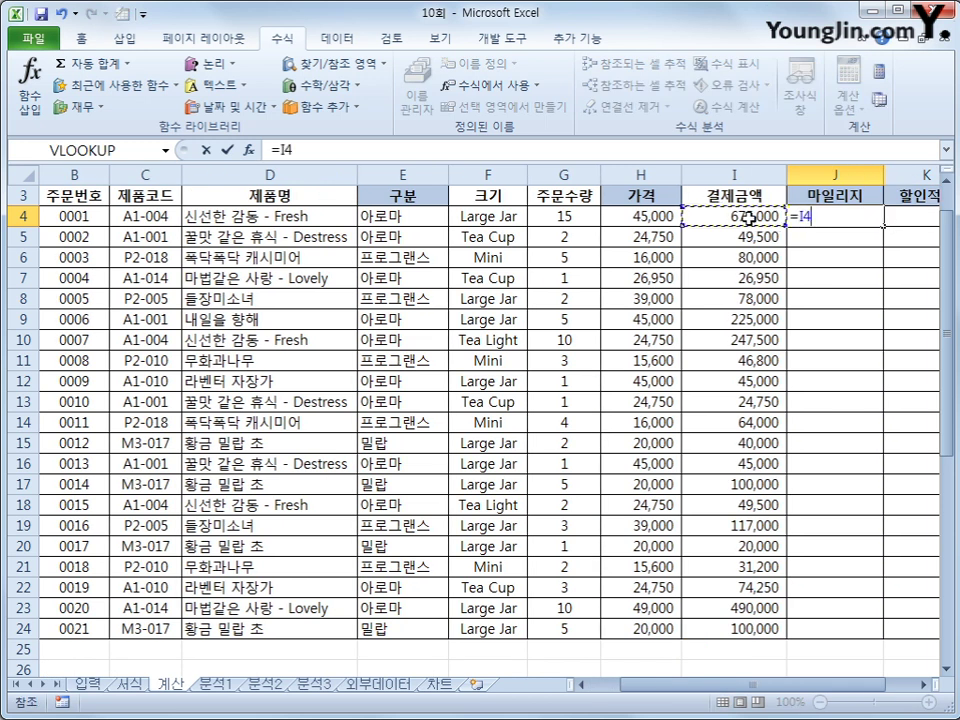
{"action": "type", "text": "*"}
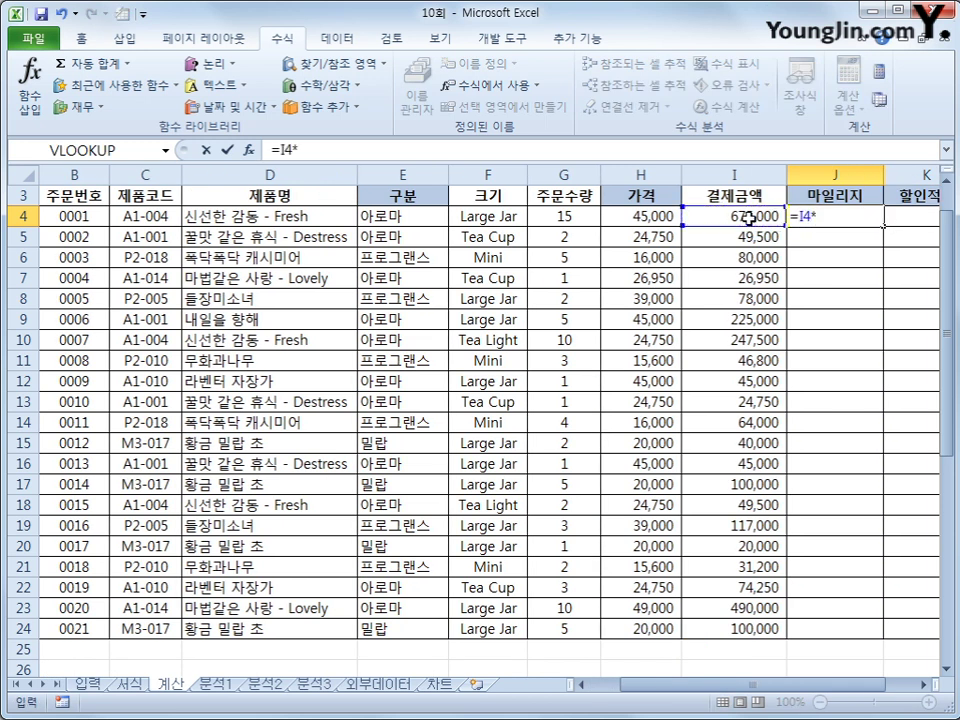
{"action": "type", "text": "3"}
{"action": "key", "text": "Return"}
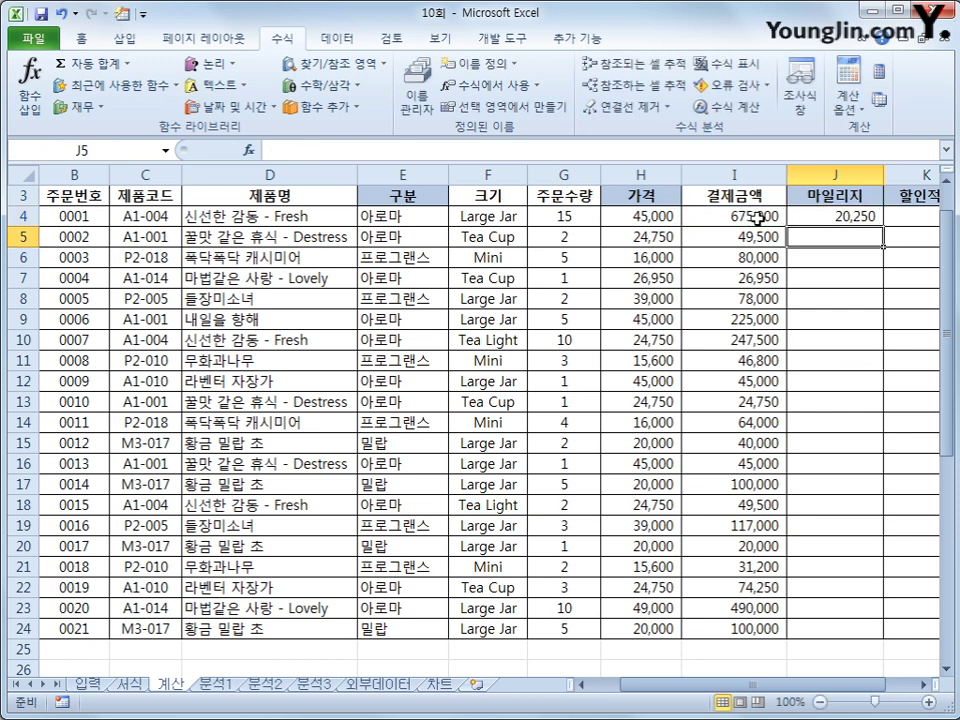
Step: Fill the J4 mileage formula down to J24
{"action": "left_click", "coordinate": [818, 220]}
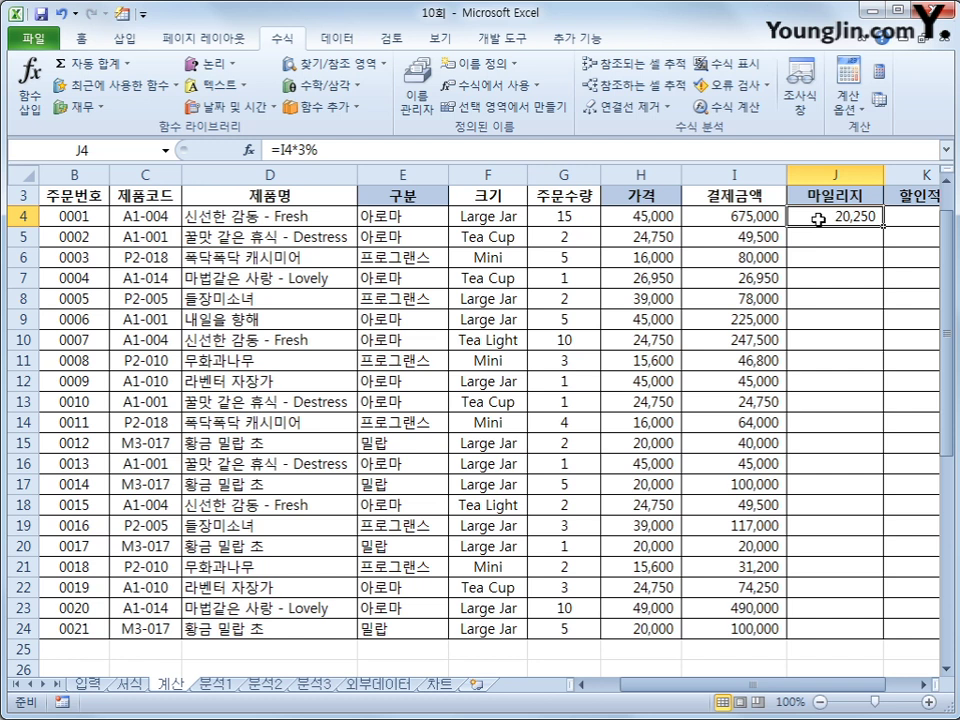
{"action": "left_click", "coordinate": [281, 148]}
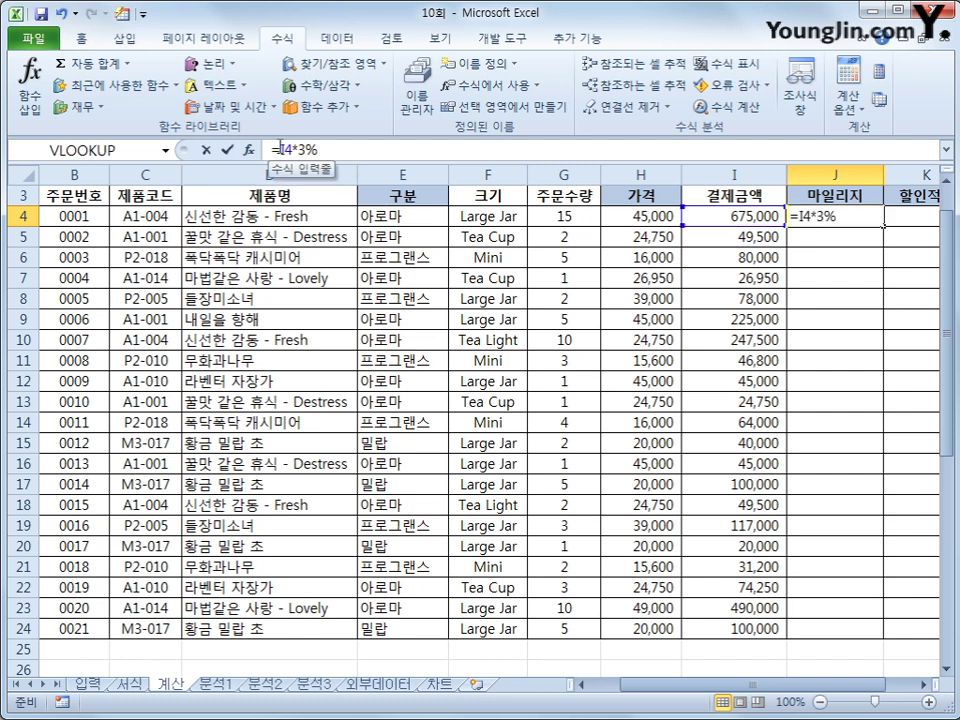
{"action": "key", "text": "ctrl+Return"}
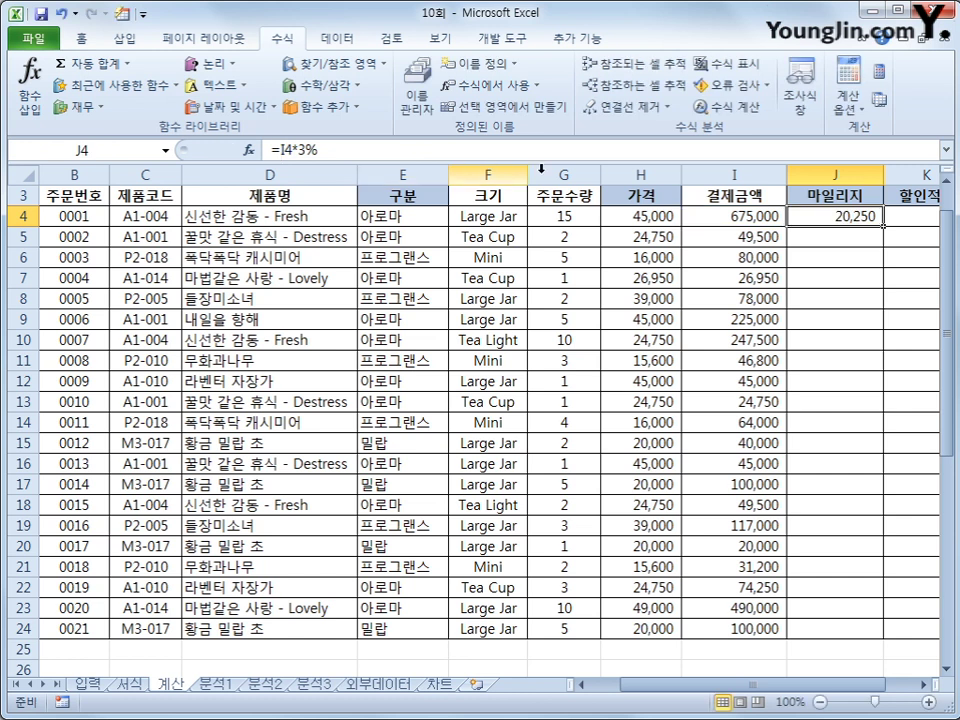
{"action": "left_click_drag", "start_coordinate": [885, 228], "coordinate": [852, 640]}
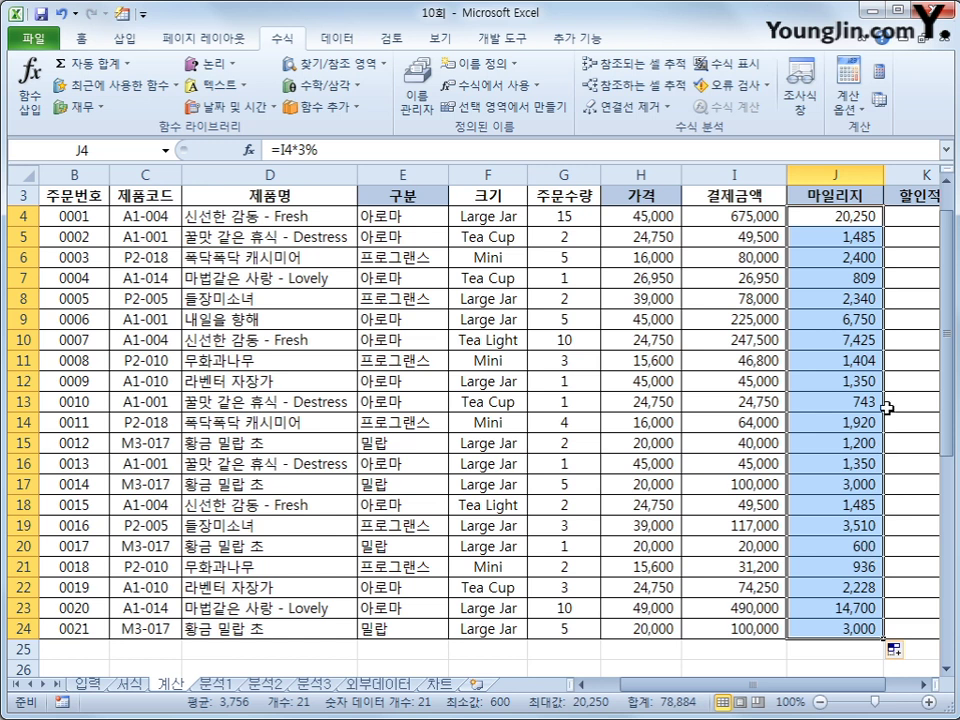
Step: Nest J4's I4*3% calculation inside a ROUNDDOWN function as its number argument
{"action": "left_click", "coordinate": [855, 216]}
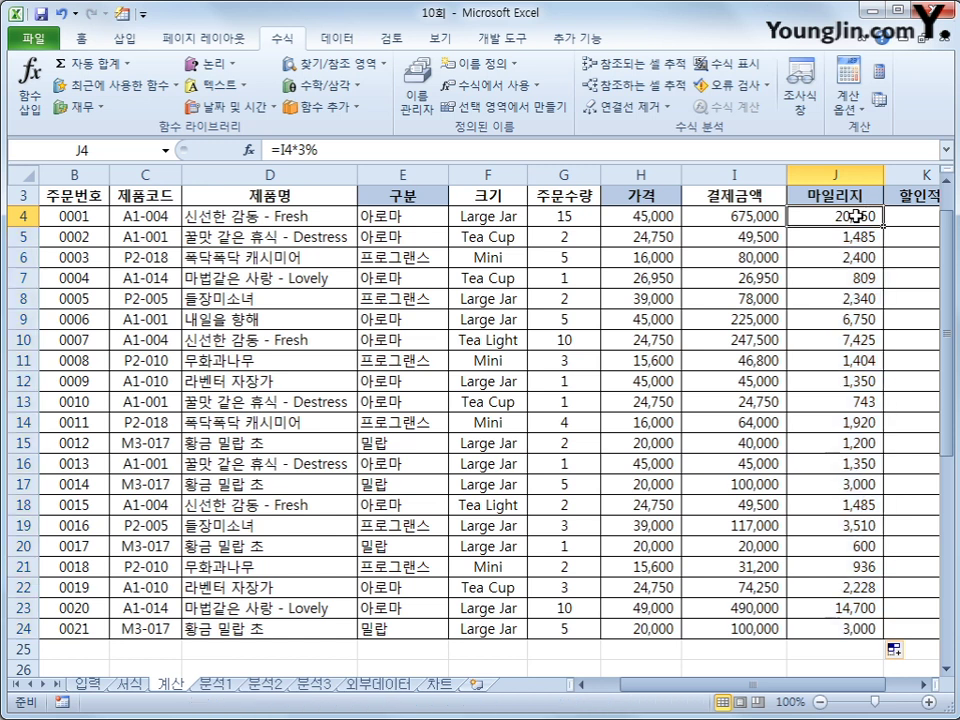
{"action": "left_click", "coordinate": [277, 149]}
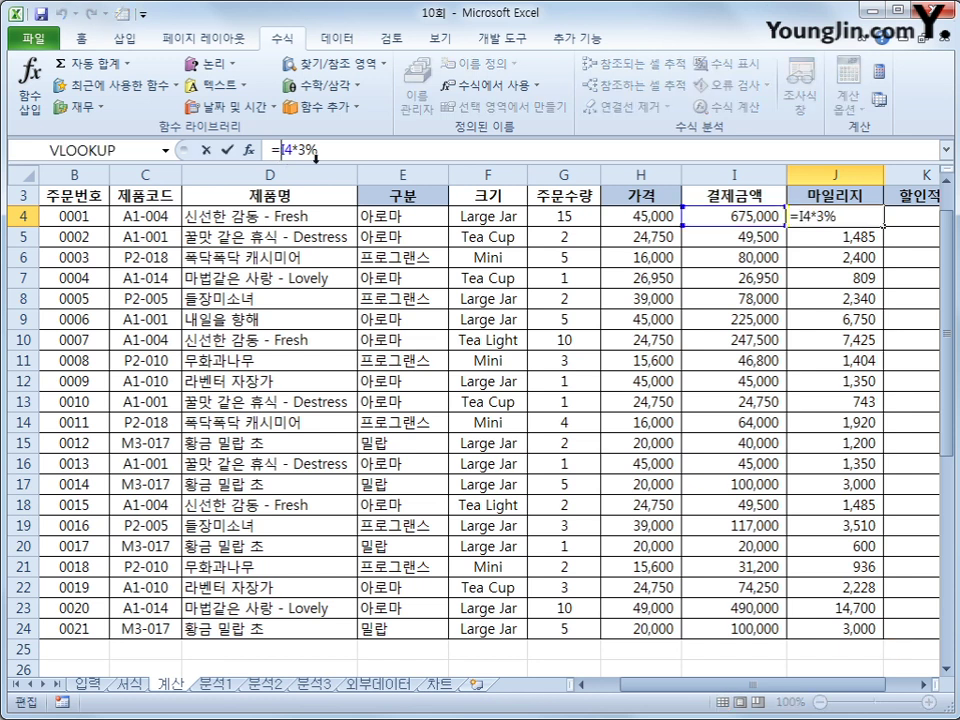
{"action": "type", "text": "ㄱ"}
{"action": "key", "text": "BackSpace"}
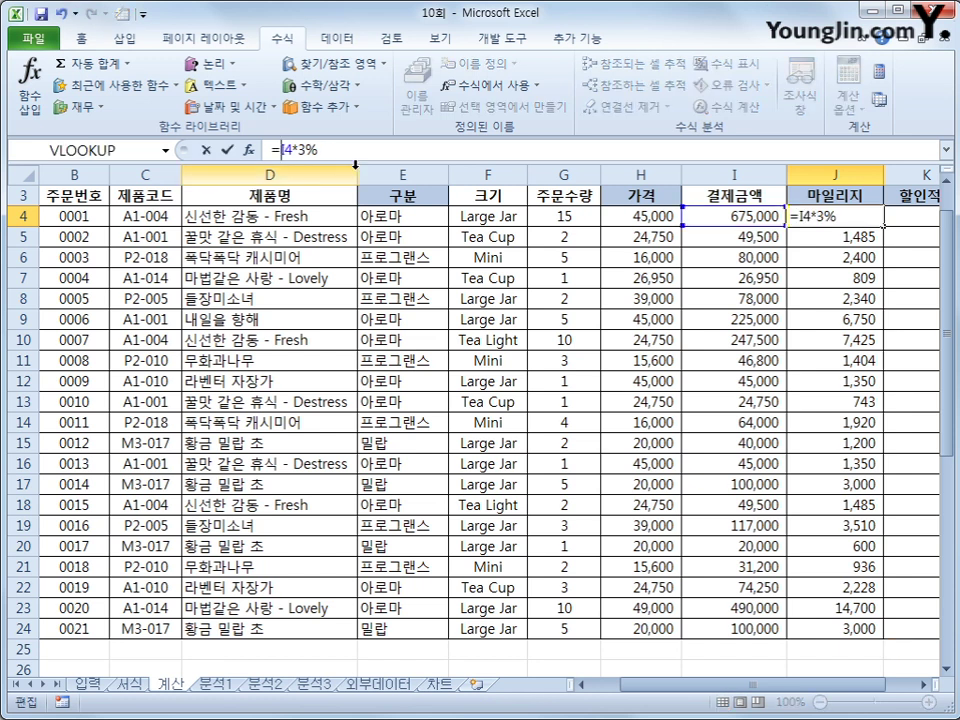
{"action": "type", "text": "round"}
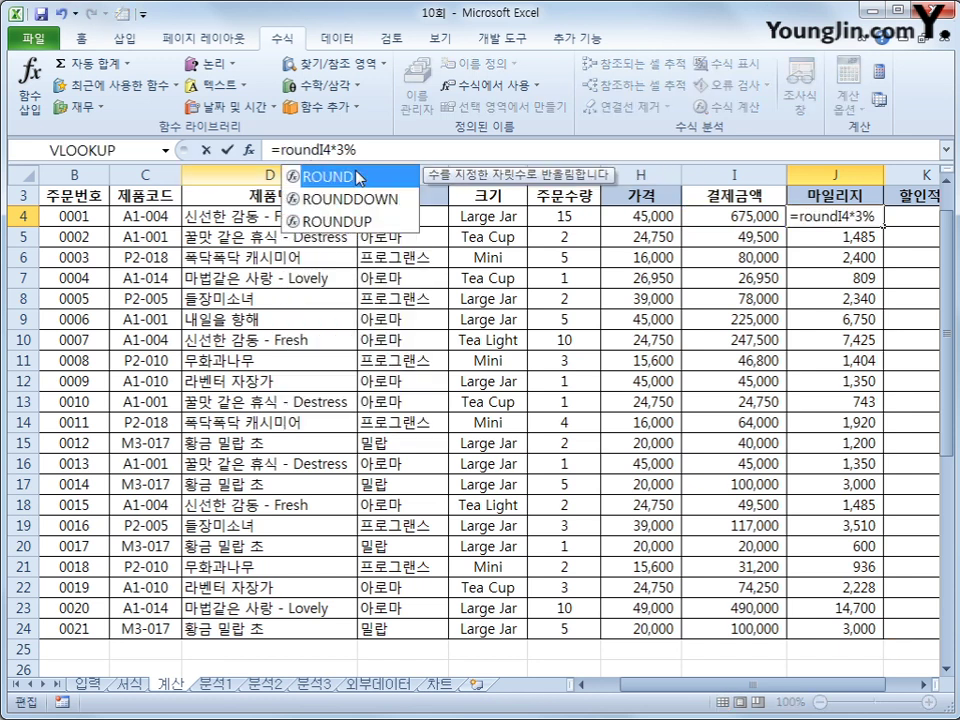
{"action": "key", "text": "Down"}
{"action": "key", "text": "Tab"}
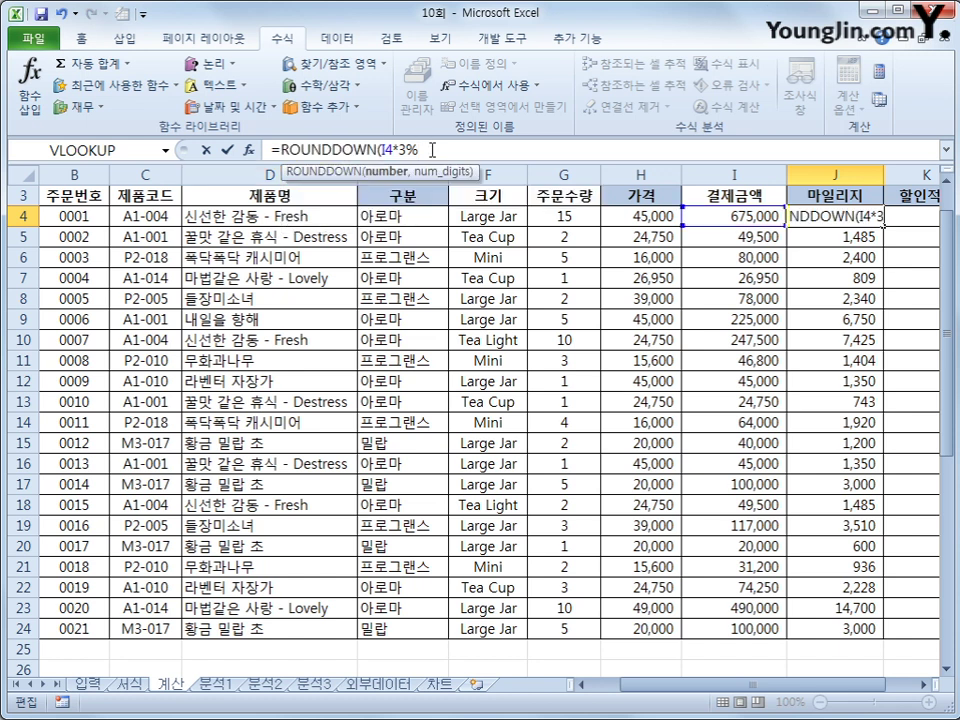
Step: Complete J4's ROUNDDOWN with -2 as the number of digits, and fill the formula down to J24
{"action": "type", "text": ",-2"}
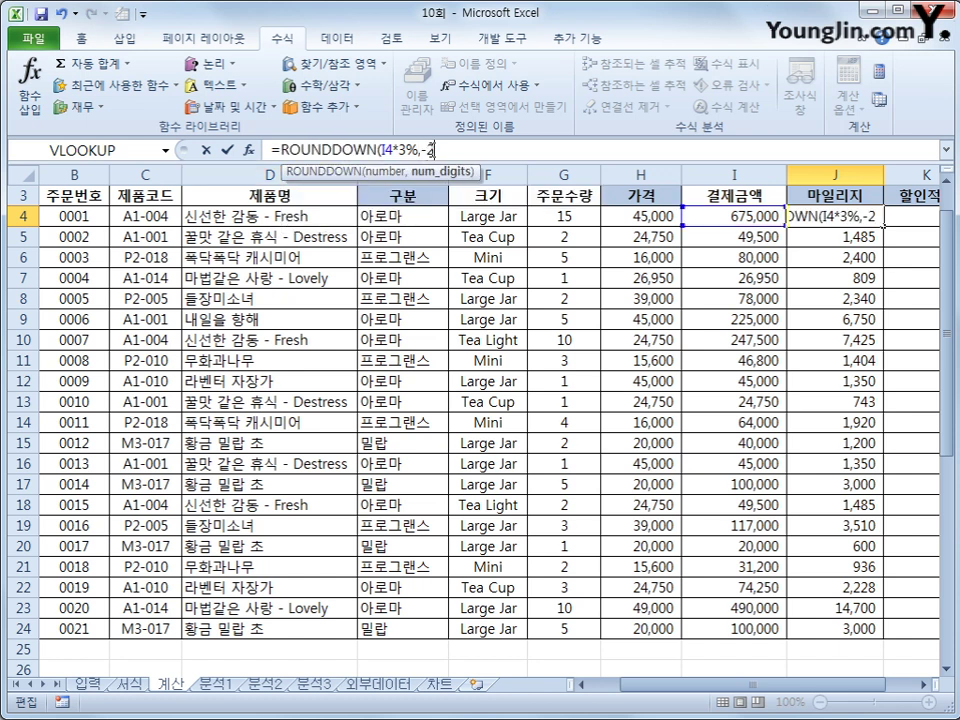
{"action": "type", "text": ")"}
{"action": "key", "text": "Return"}
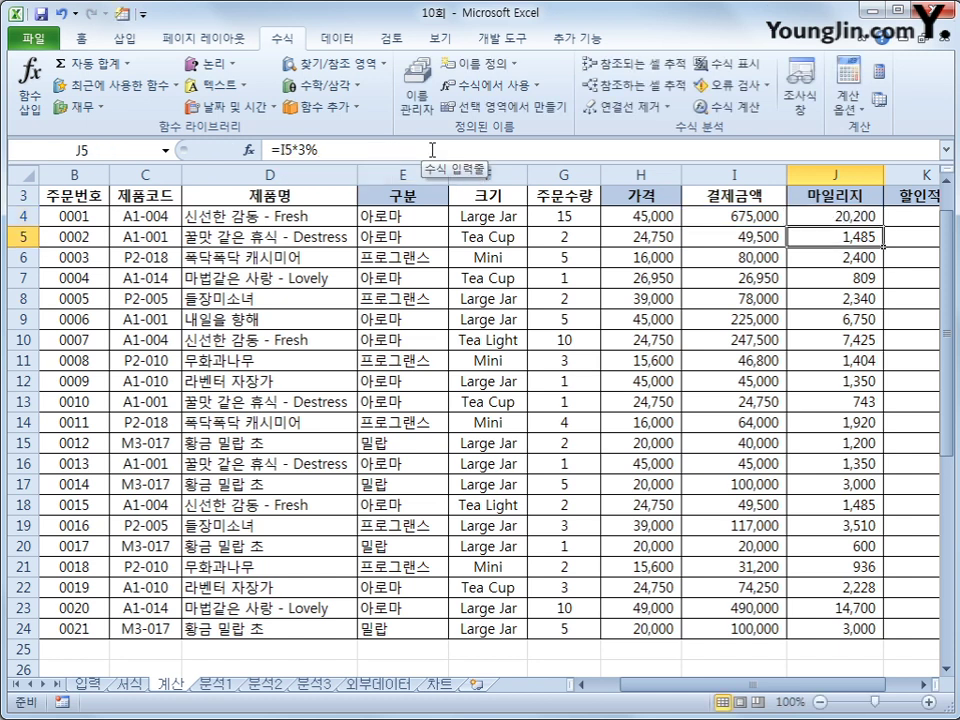
{"action": "left_click", "coordinate": [848, 218]}
{"action": "left_click_drag", "start_coordinate": [884, 226], "coordinate": [857, 621]}
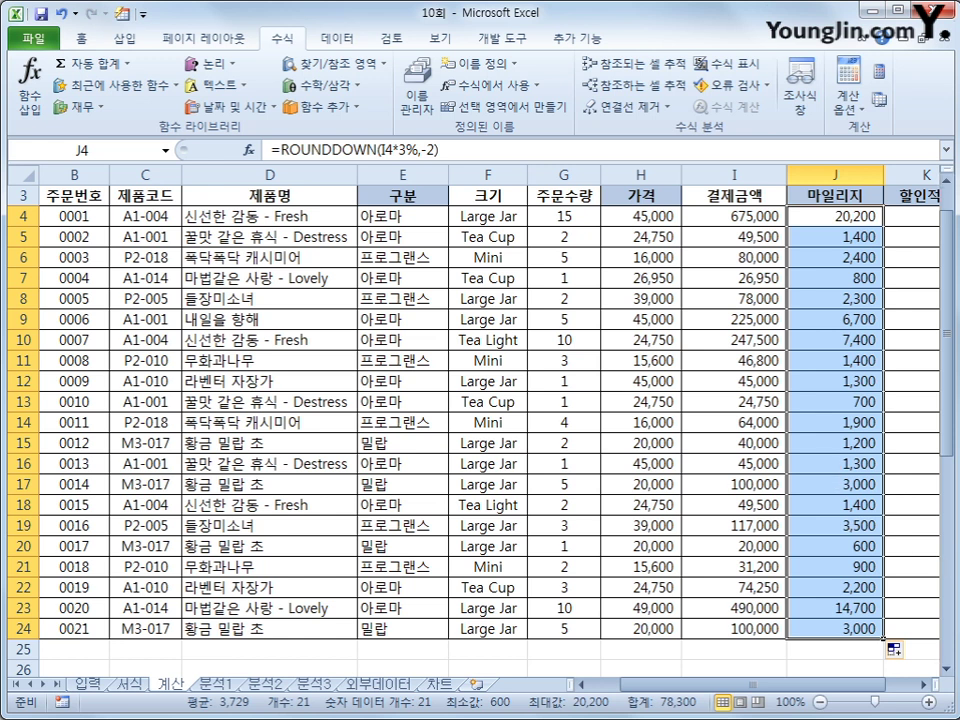
Step: Insert a WEEKDAY function in K4 of the 할인적용 column, with the order date in A4 as the serial number
{"action": "left_click", "coordinate": [918, 218]}
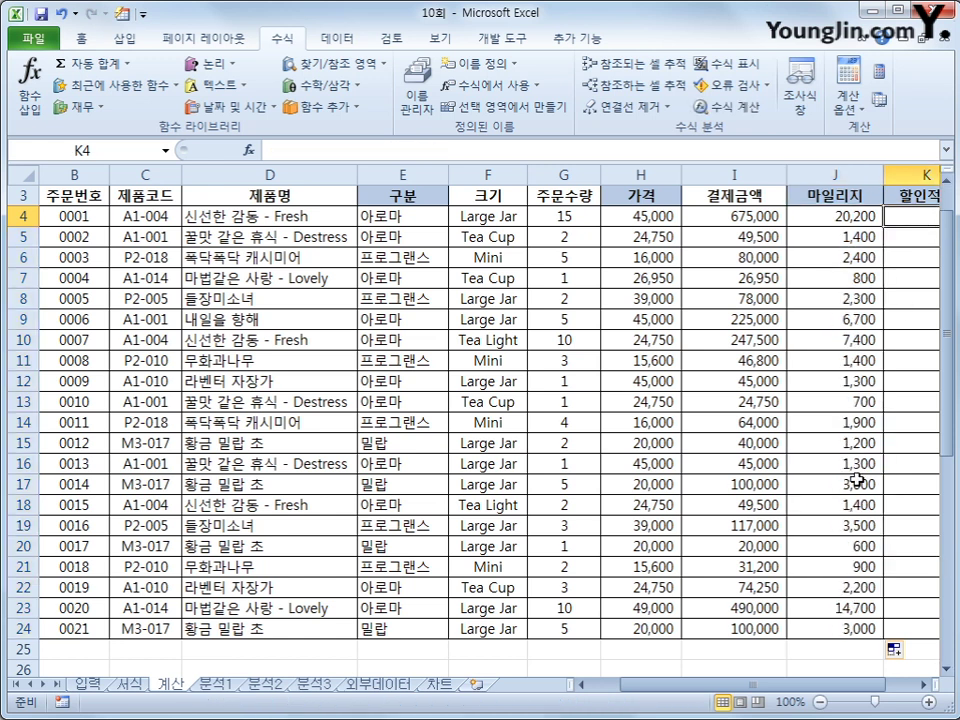
{"action": "left_click", "coordinate": [923, 685]}
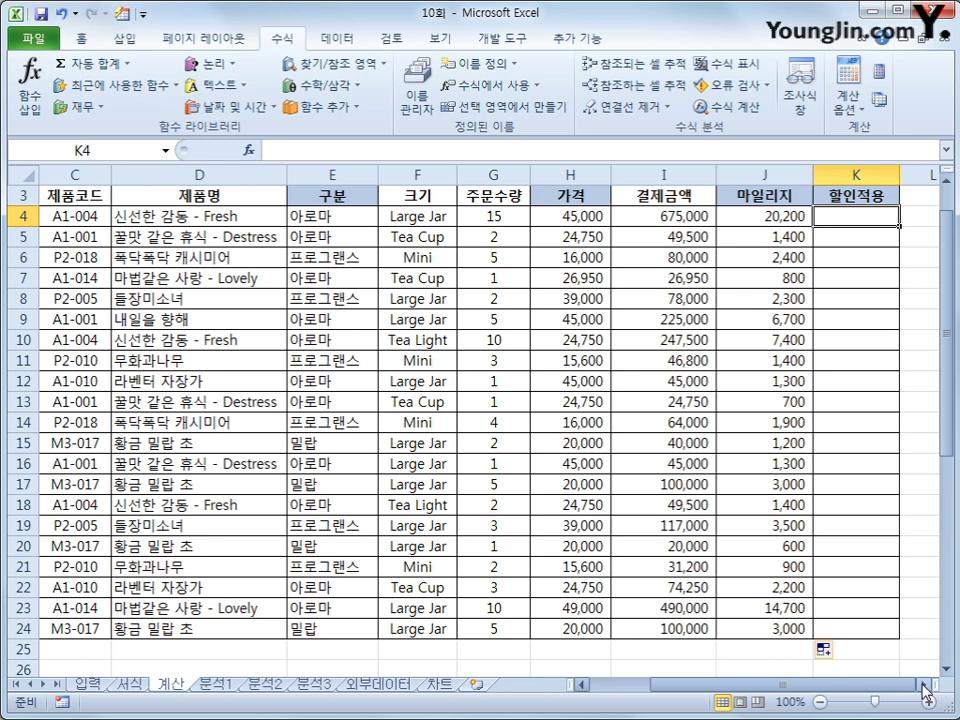
{"action": "left_click", "coordinate": [238, 107]}
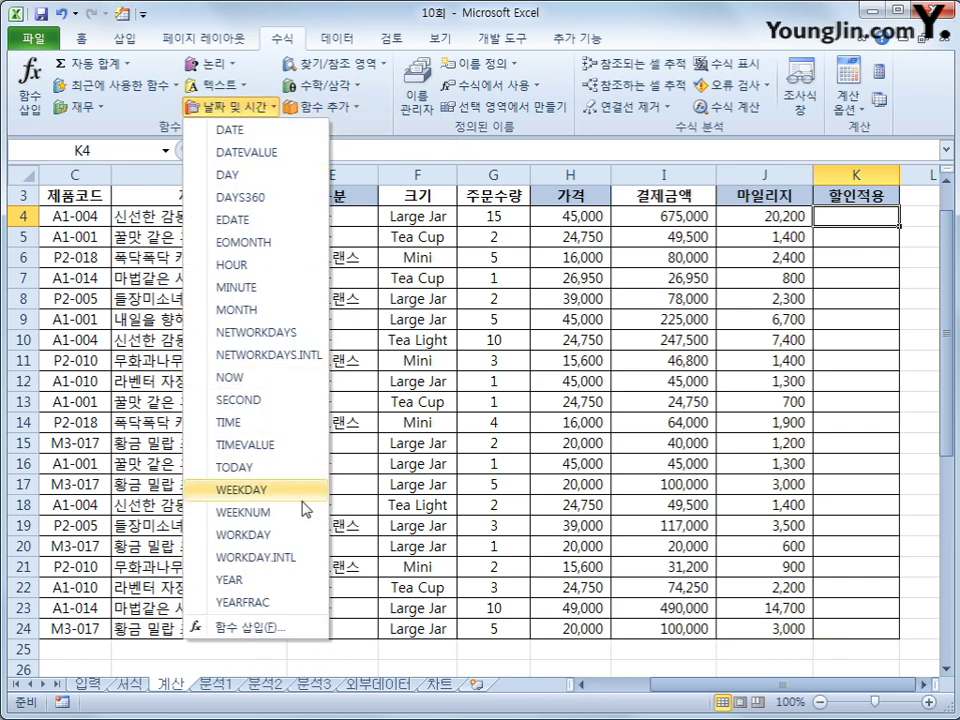
{"action": "left_click", "coordinate": [242, 490]}
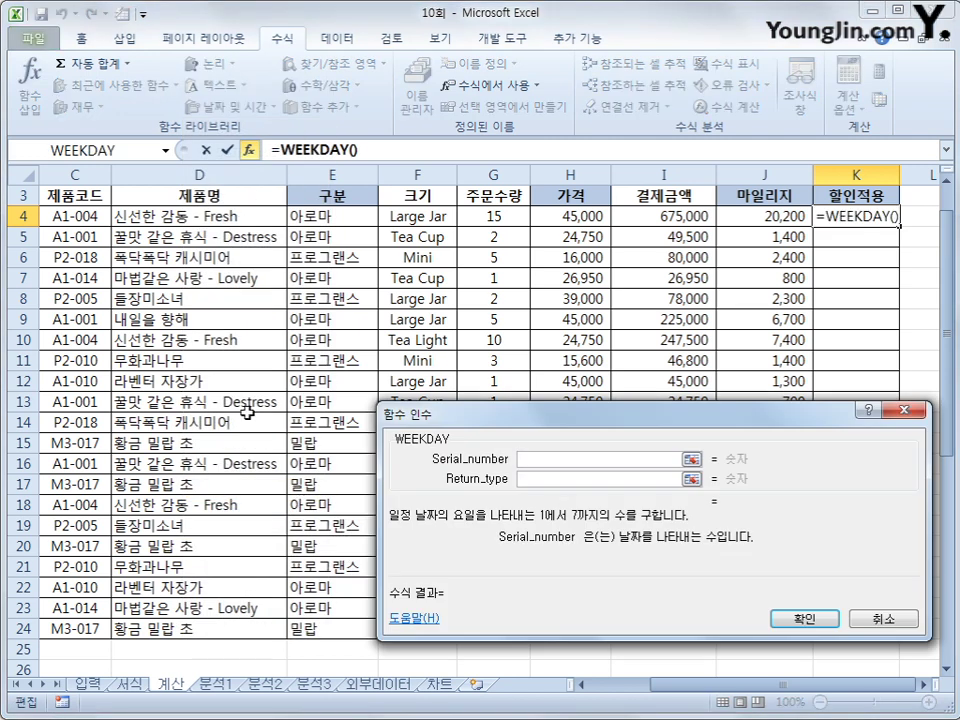
{"action": "left_click_drag", "start_coordinate": [713, 675], "coordinate": [634, 684]}
{"action": "left_click", "coordinate": [96, 220]}
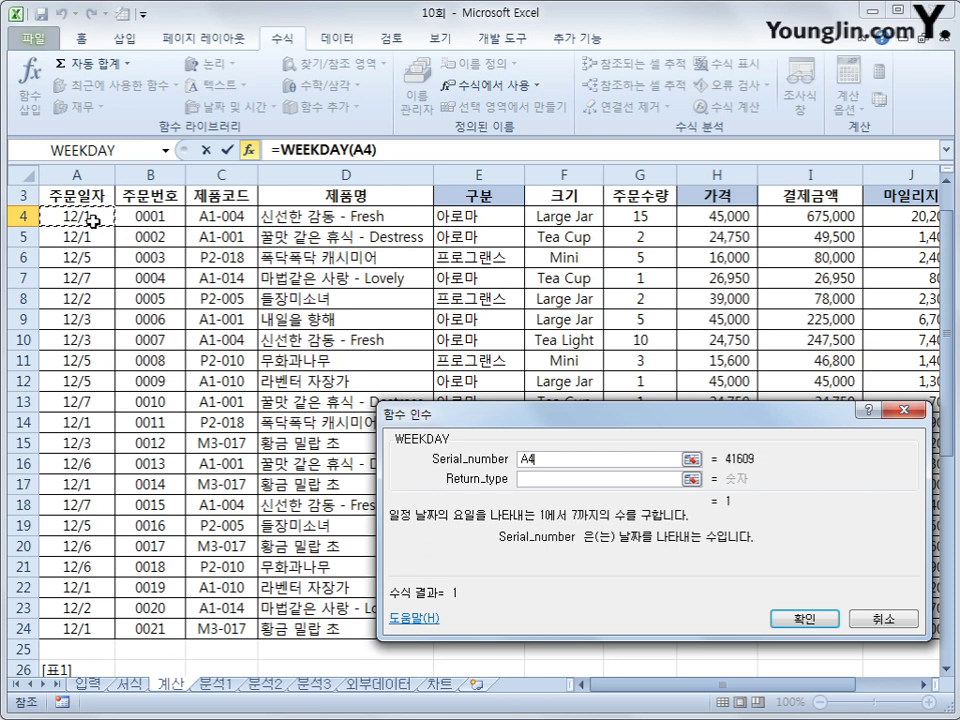
Step: Set the WEEKDAY return type to 2 and fill the K4 formula down to K24
{"action": "left_click", "coordinate": [549, 484]}
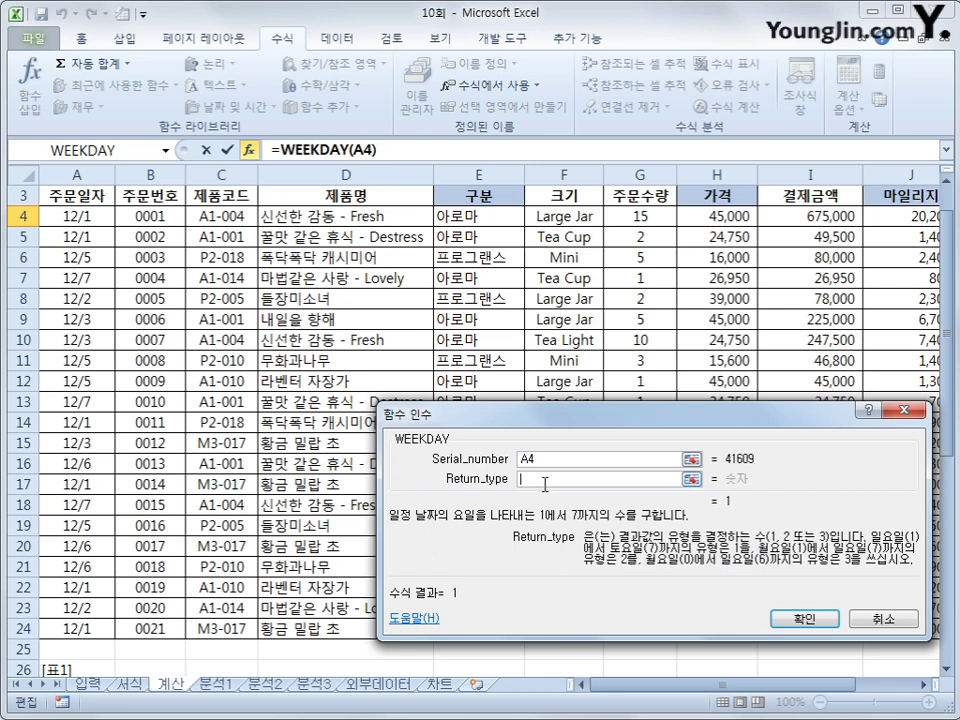
{"action": "type", "text": "2"}
{"action": "left_click", "coordinate": [801, 619]}
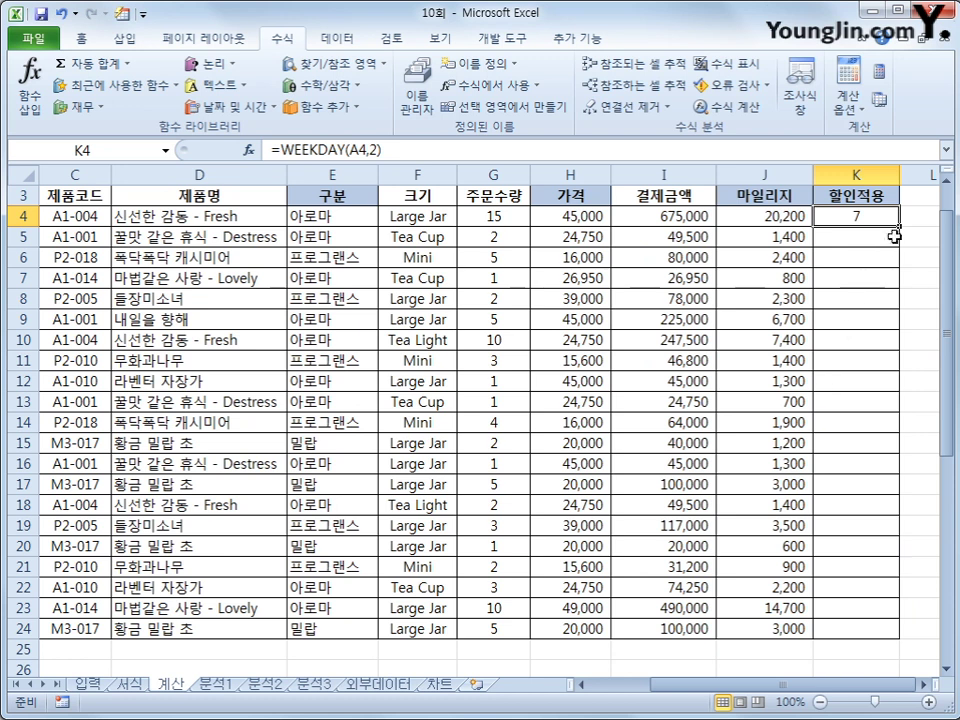
{"action": "left_click_drag", "start_coordinate": [900, 224], "coordinate": [905, 640]}
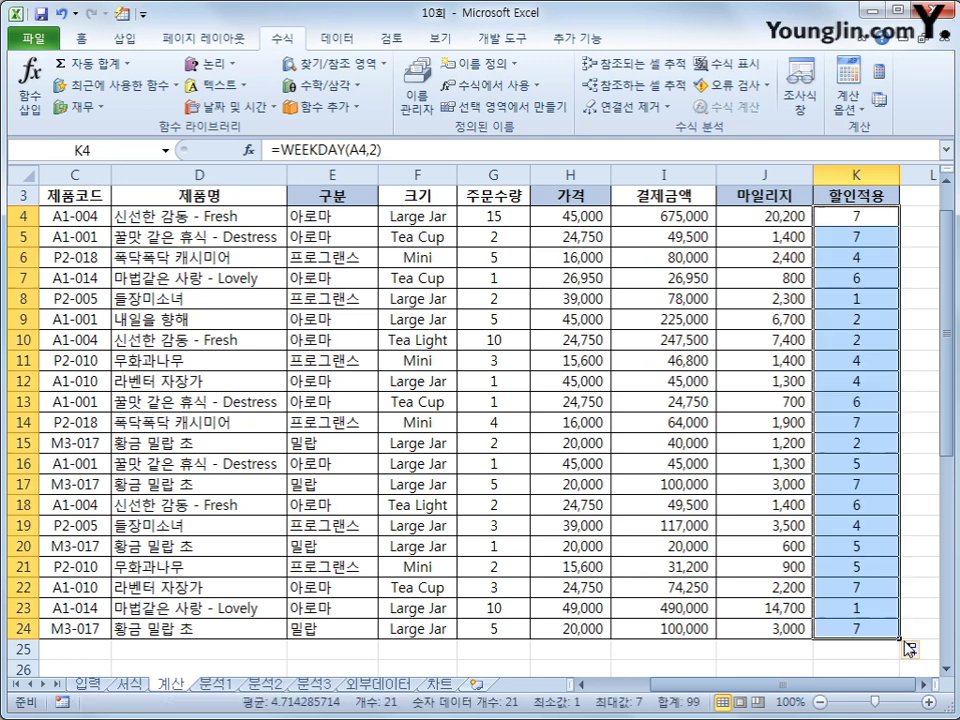
Step: Examine the weekday numbers in the 할인적용 column to tell the weekday orders from the weekend orders
{"action": "left_click", "coordinate": [855, 608]}
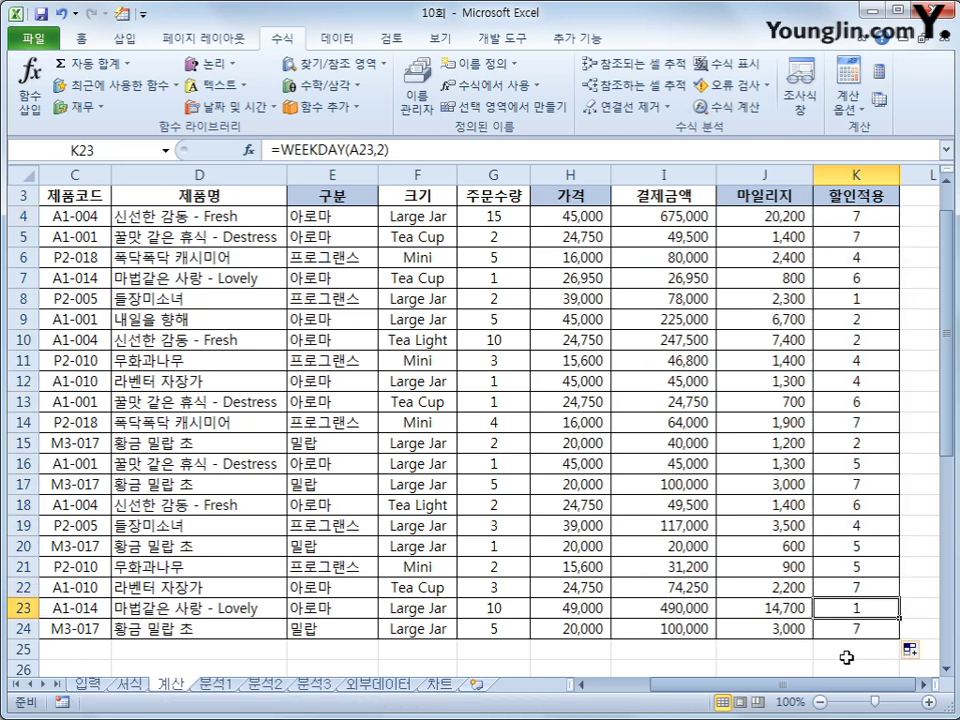
{"action": "left_click", "coordinate": [868, 342]}
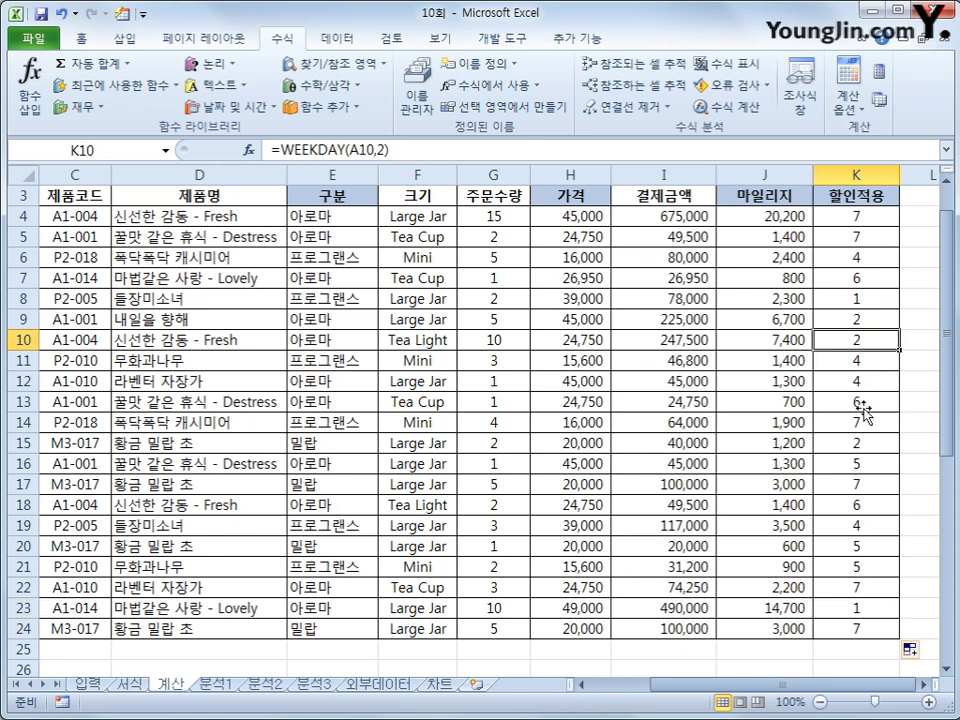
{"action": "left_click", "coordinate": [855, 361]}
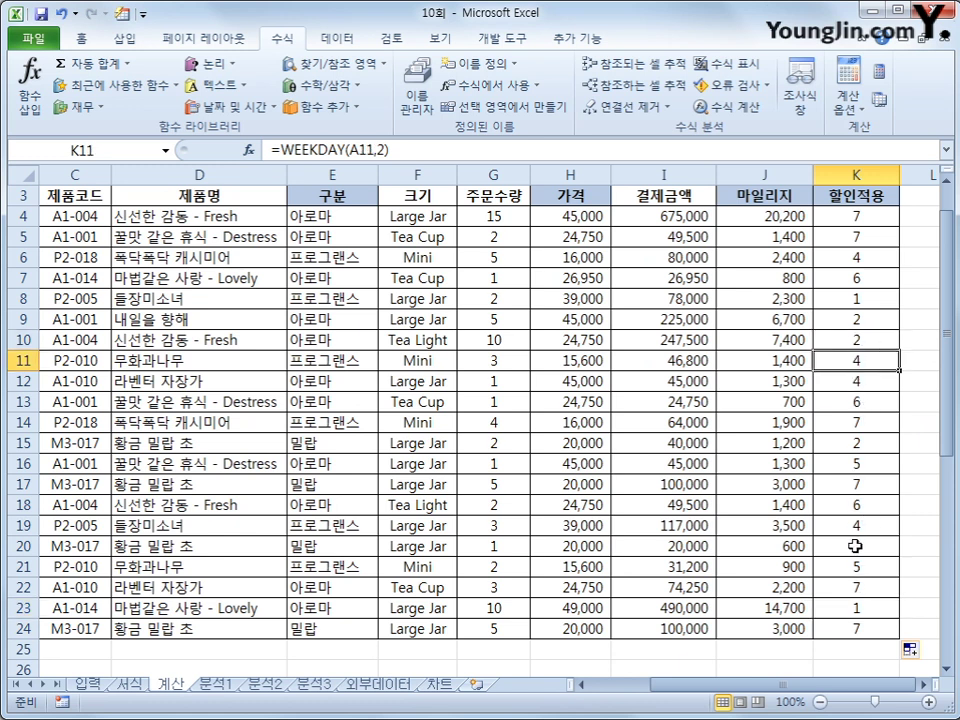
{"action": "left_click", "coordinate": [856, 608]}
{"action": "left_click", "coordinate": [860, 317]}
{"action": "left_click", "coordinate": [859, 361]}
{"action": "left_click", "coordinate": [867, 463]}
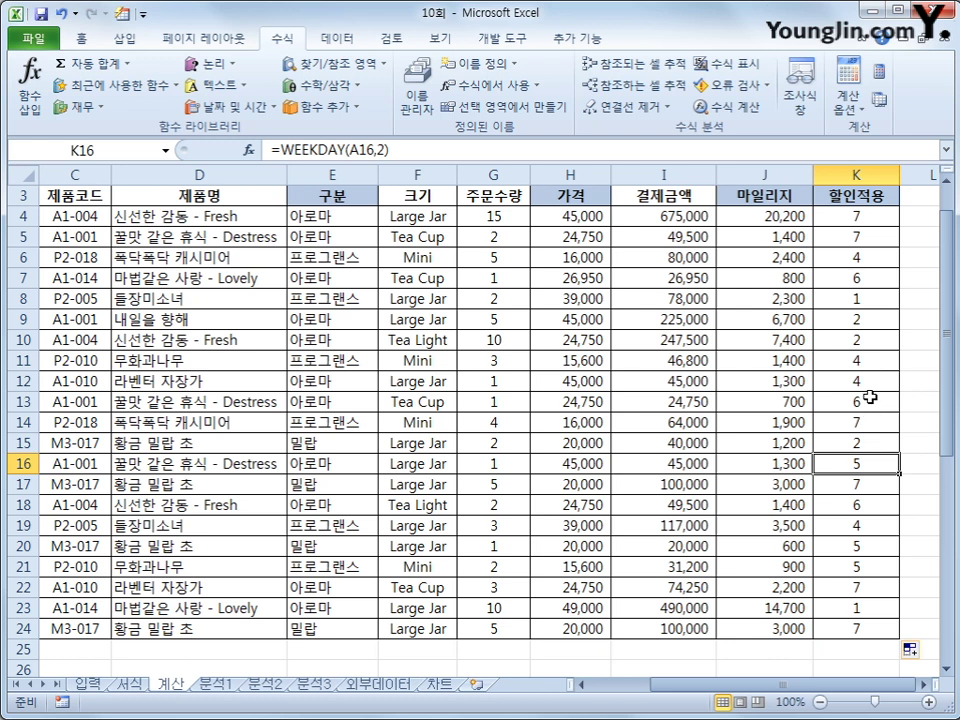
{"action": "left_click", "coordinate": [864, 401]}
{"action": "left_click", "coordinate": [864, 423]}
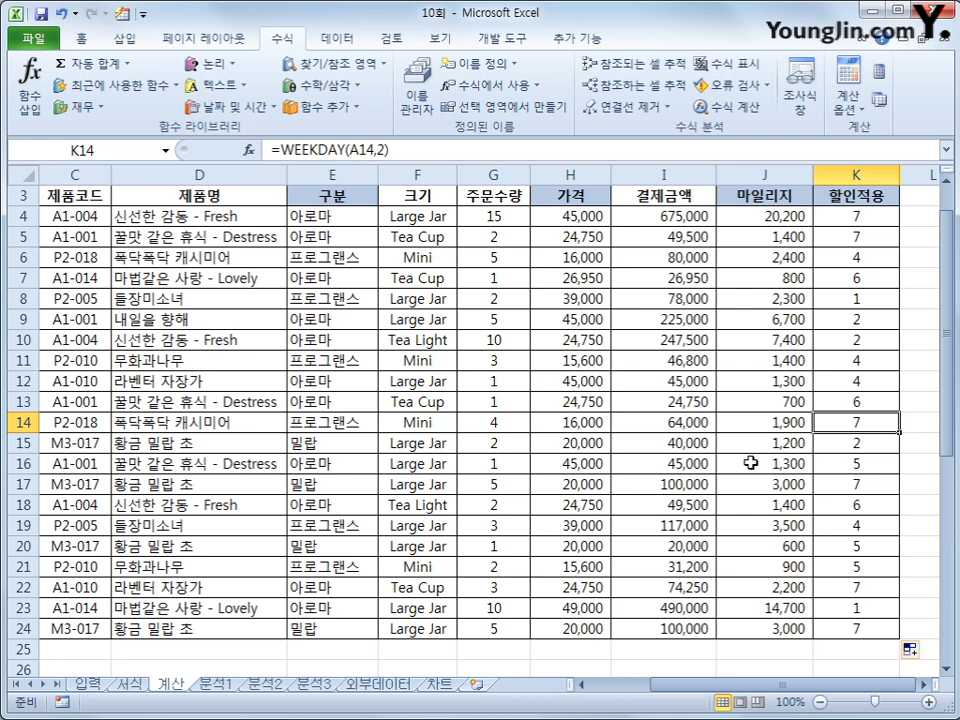
Step: Wrap K4's WEEKDAY formula in an IF function with the logical test WEEKDAY(A4,2)<=6
{"action": "left_click", "coordinate": [866, 222]}
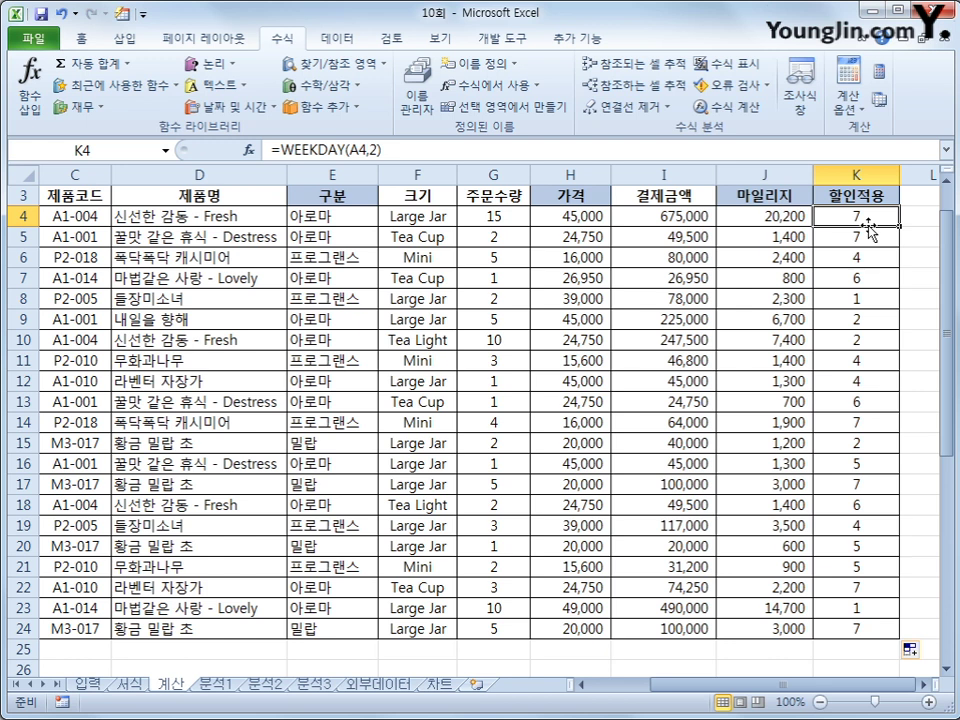
{"action": "left_click", "coordinate": [283, 150]}
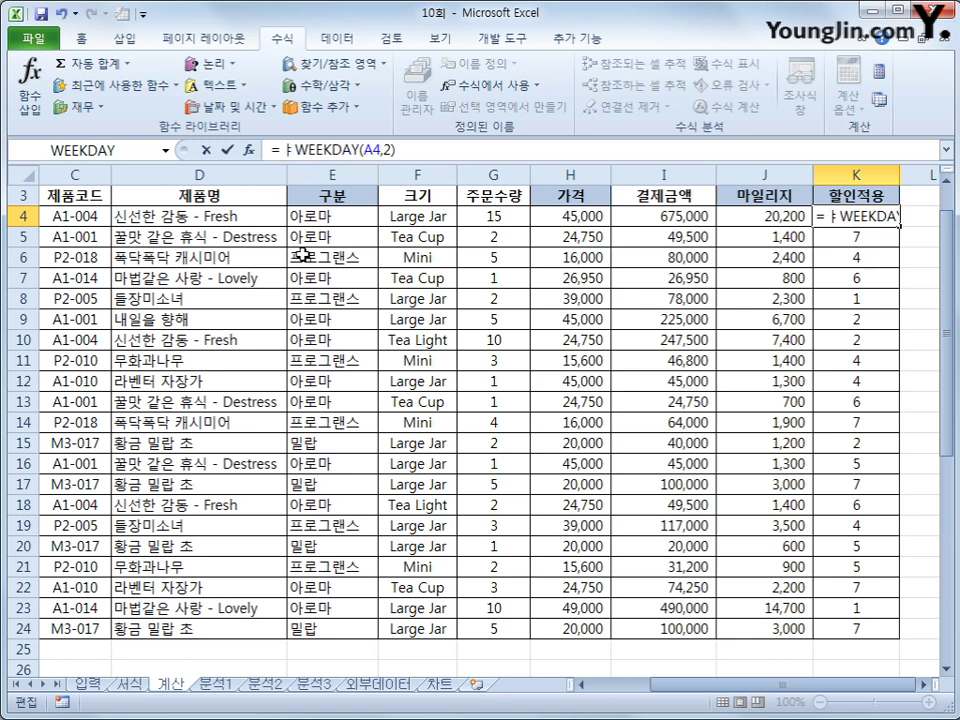
{"action": "type", "text": "if("}
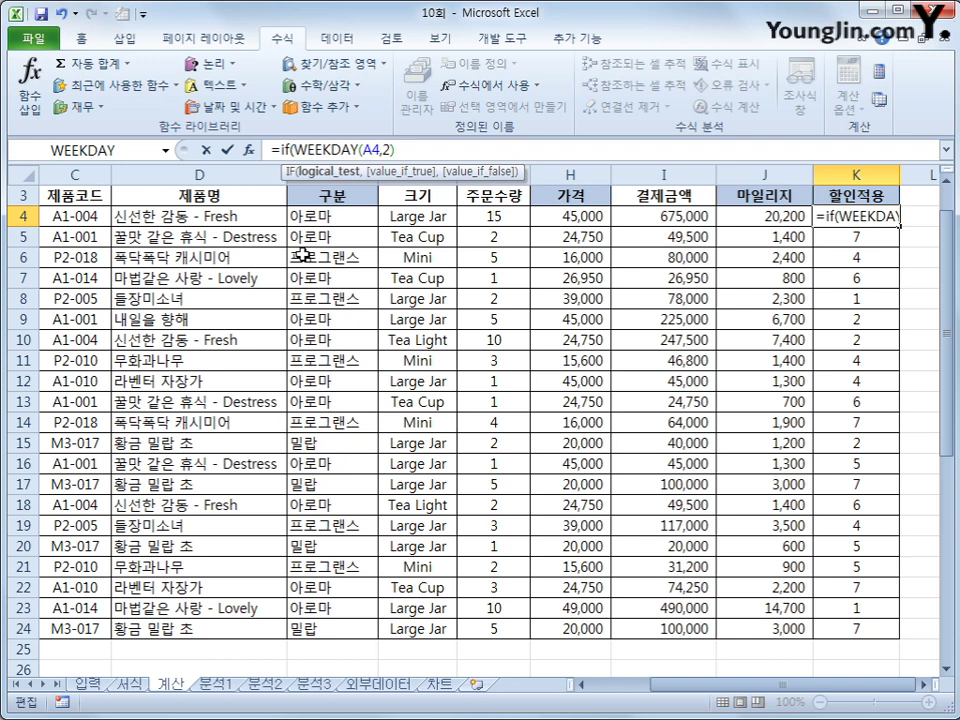
{"action": "type", "text": ")"}
{"action": "type", "text": "<=6"}
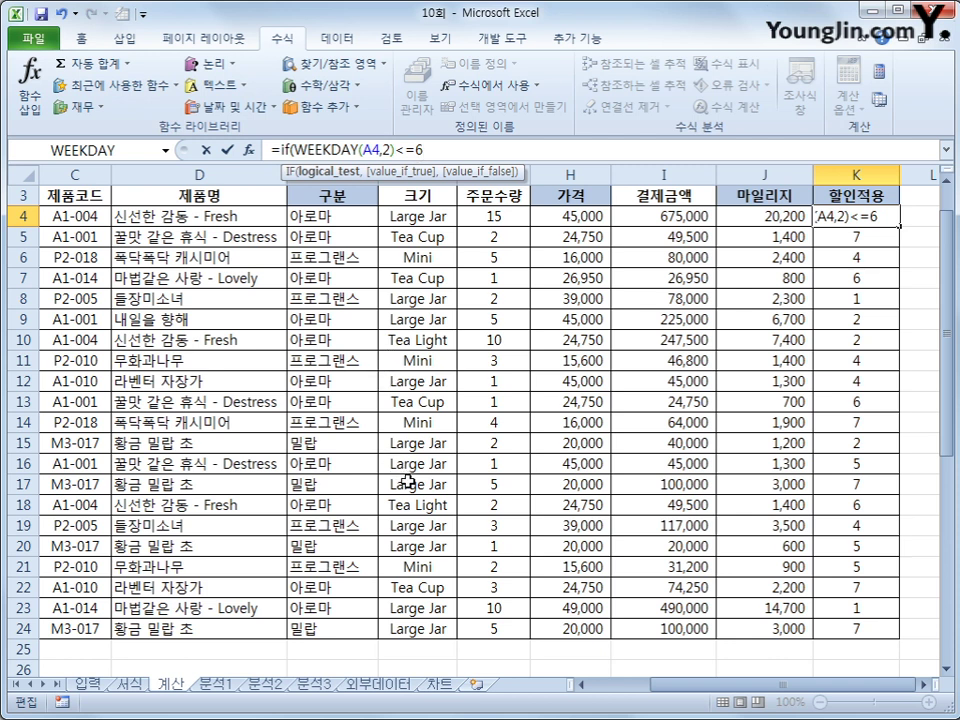
Step: Complete K4's IF with "O" if true and an empty string if false, and fill the formula down to K24
{"action": "type", "text": ",\""}
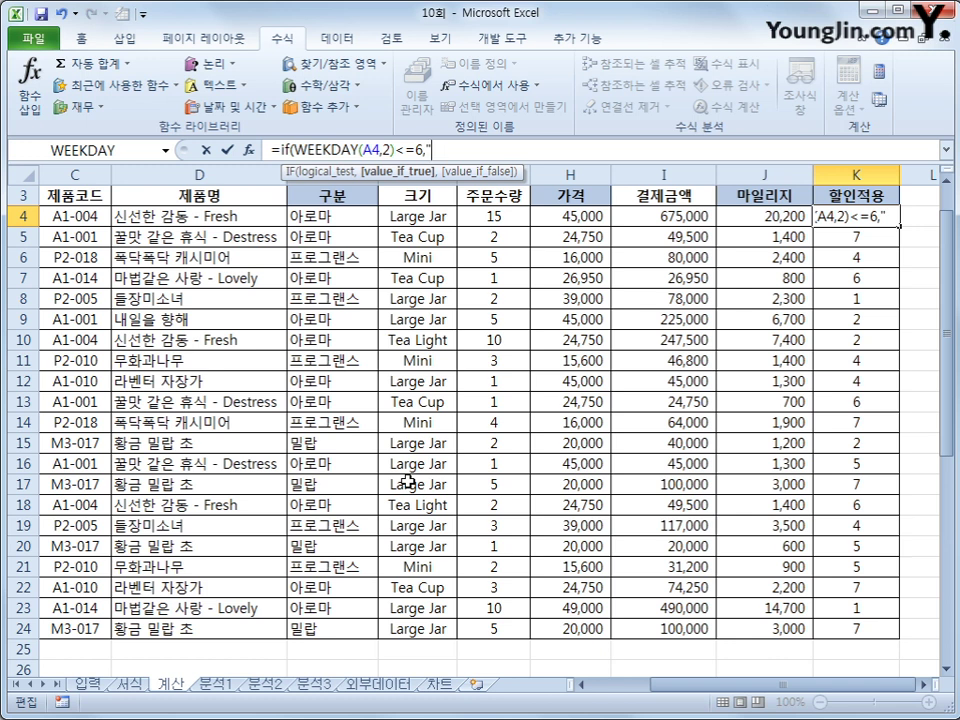
{"action": "type", "text": "ㅇ"}
{"action": "type", "text": "○"}
{"action": "type", "text": "\","}
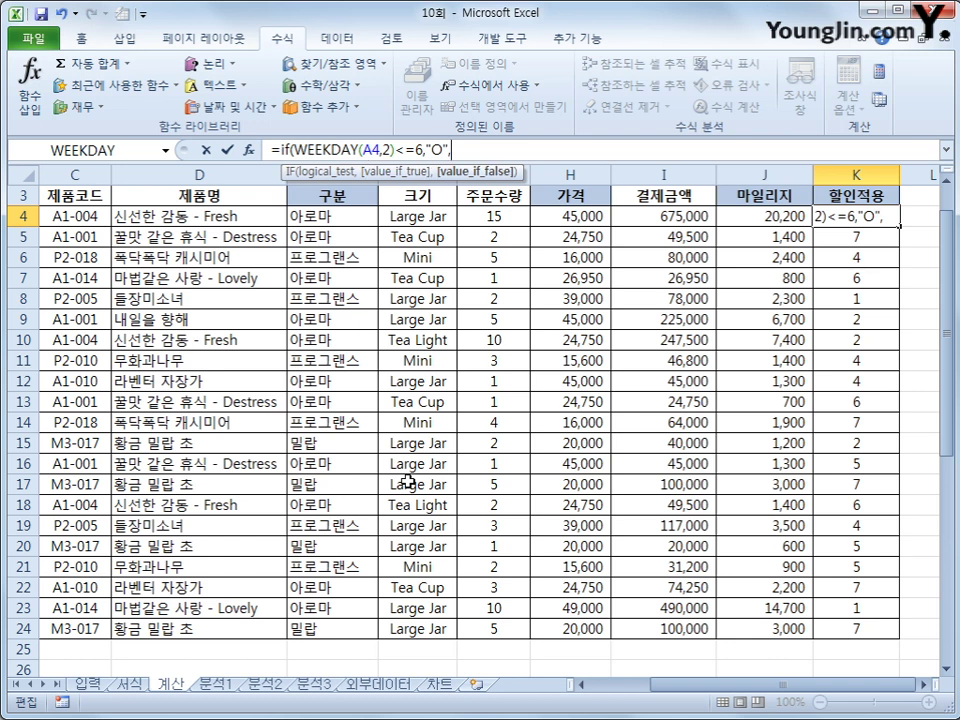
{"action": "type", "text": "\"\")"}
{"action": "key", "text": "Return"}
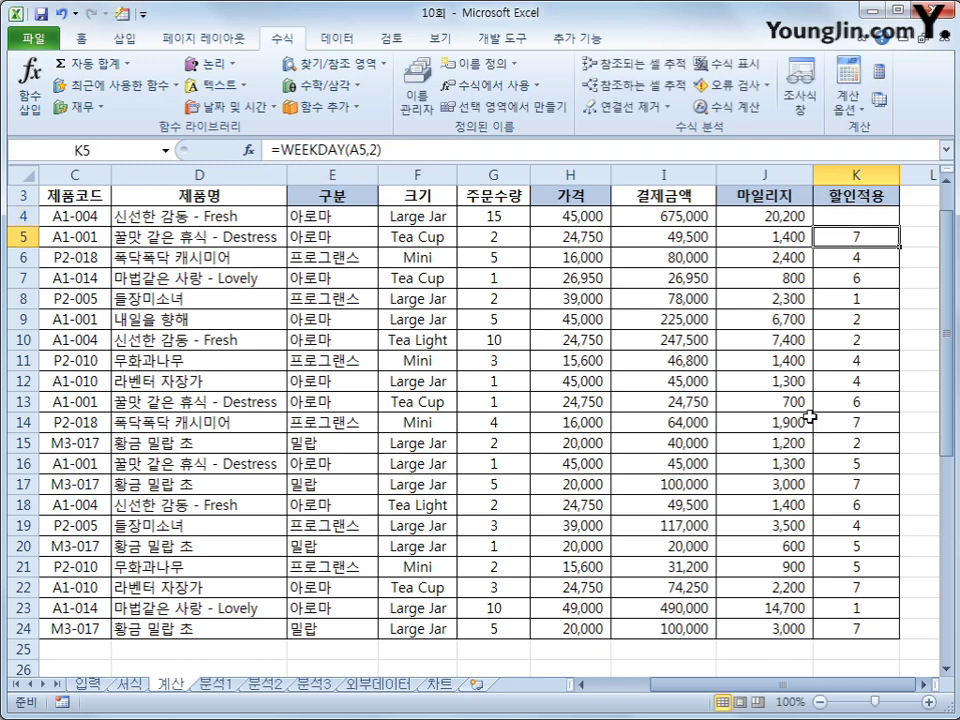
{"action": "left_click", "coordinate": [873, 217]}
{"action": "left_click_drag", "start_coordinate": [899, 226], "coordinate": [857, 629]}
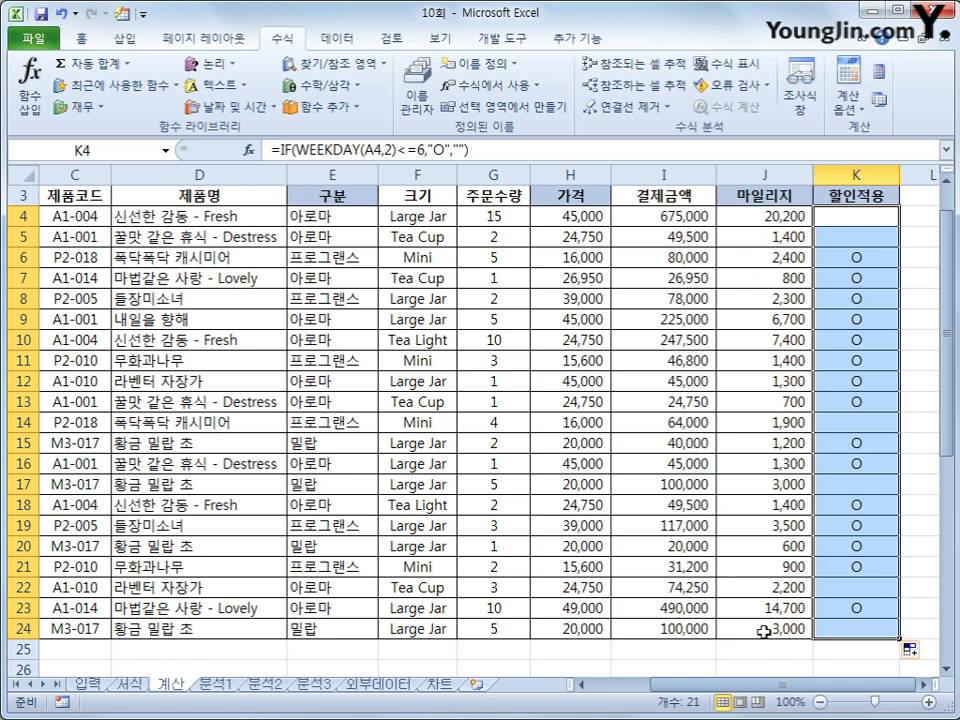
Step: Insert an AVERAGEIF function in J27 for Mini의 평균 주문수량, with the 크기 cells F4:F24 as the range
{"action": "left_click_drag", "start_coordinate": [763, 693], "coordinate": [703, 693]}
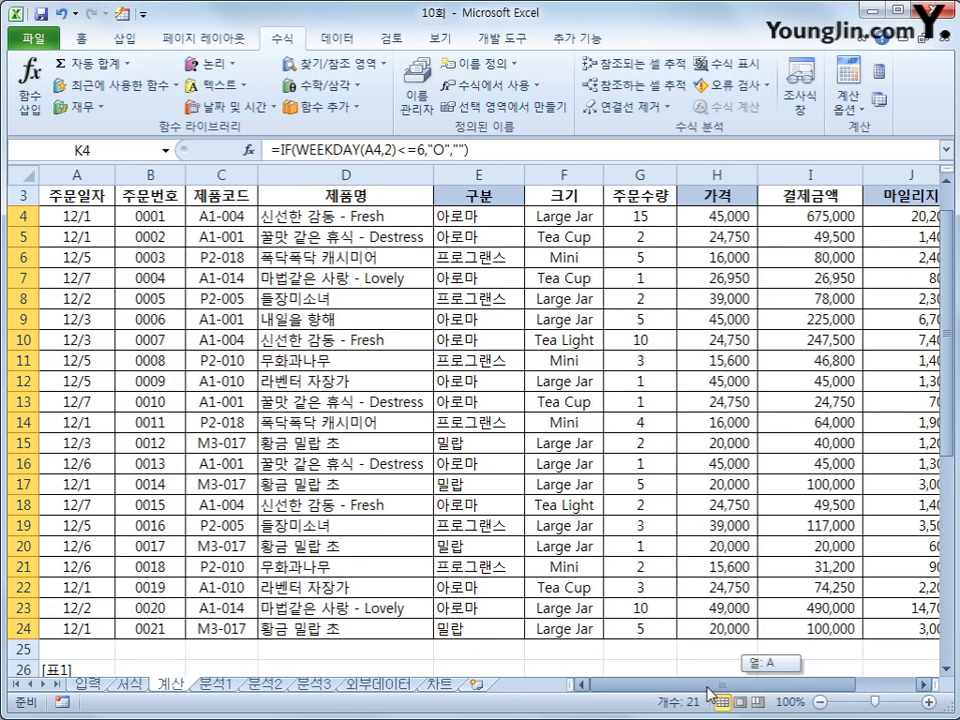
{"action": "scroll", "coordinate": [578, 563], "scroll_direction": "down", "scroll_amount": 3}
{"action": "left_click", "coordinate": [880, 505]}
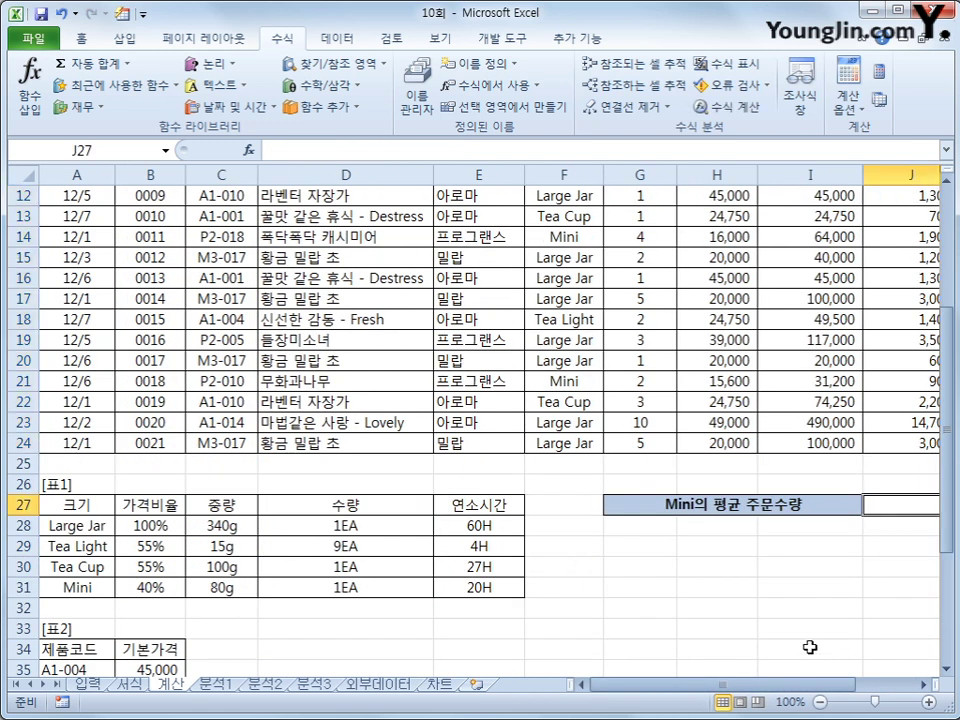
{"action": "left_click_drag", "start_coordinate": [727, 695], "coordinate": [758, 692]}
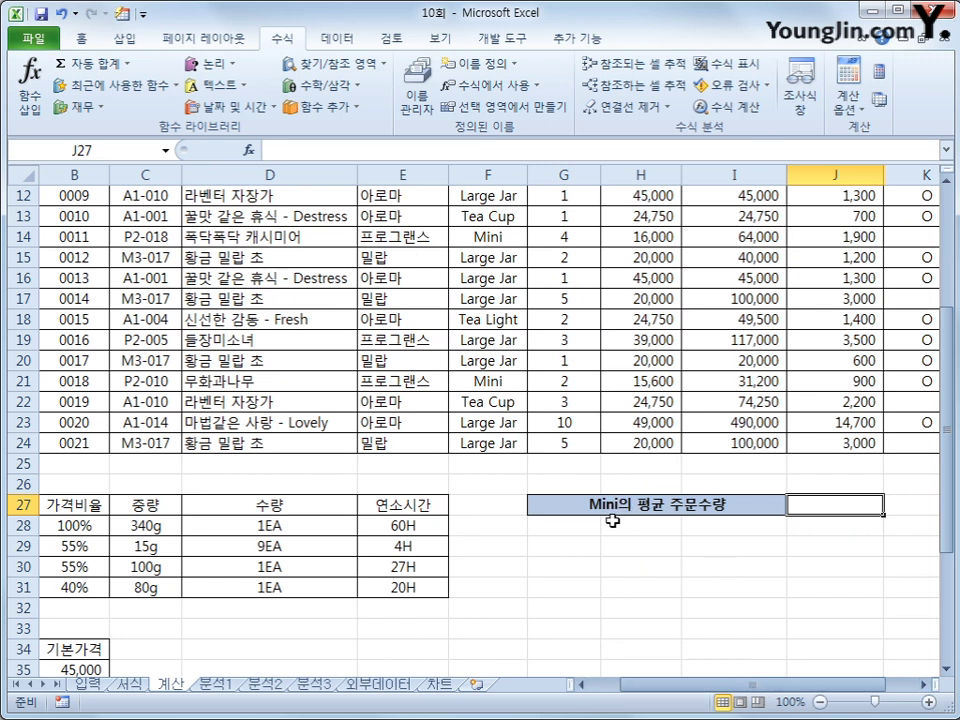
{"action": "left_click", "coordinate": [318, 106]}
{"action": "mouse_move", "coordinate": [345, 138]}
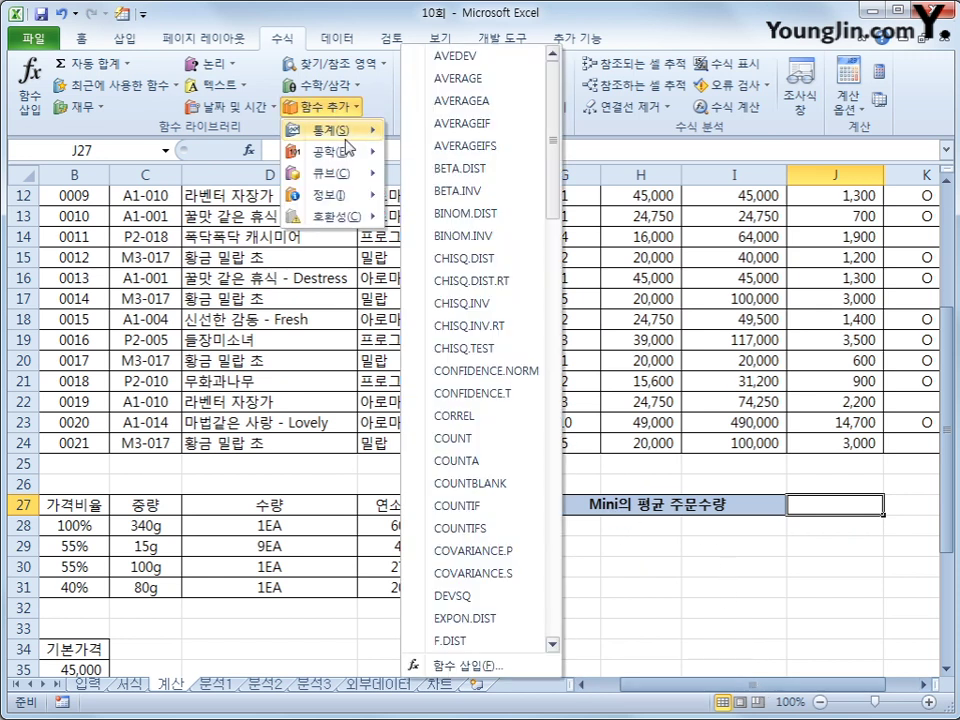
{"action": "left_click", "coordinate": [500, 126]}
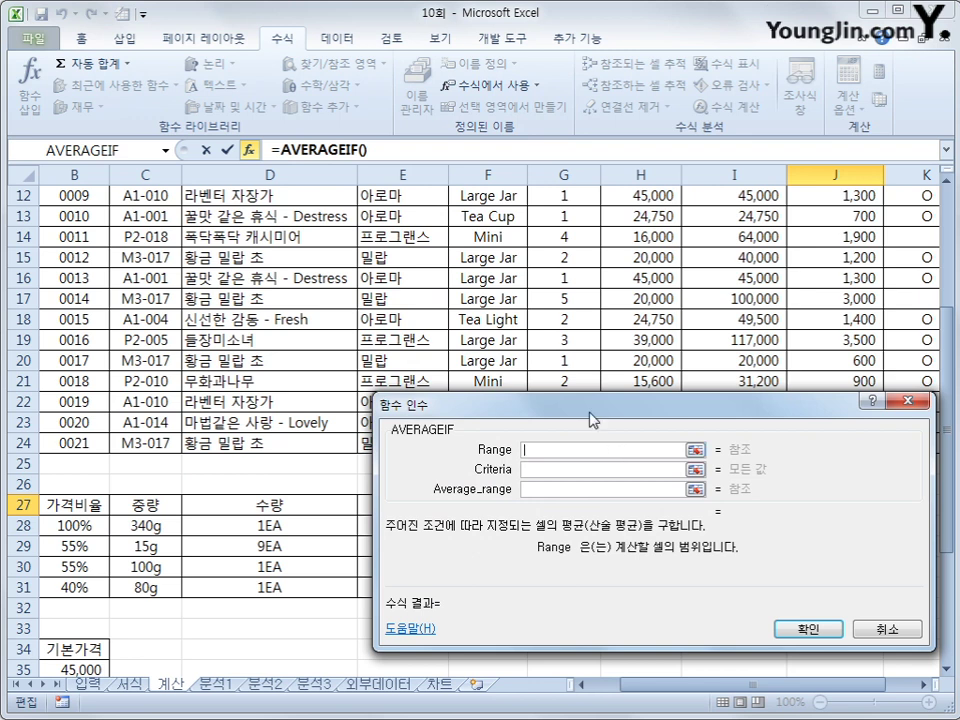
{"action": "scroll", "coordinate": [499, 358], "scroll_direction": "up", "scroll_amount": 4}
{"action": "left_click_drag", "start_coordinate": [491, 265], "coordinate": [491, 640]}
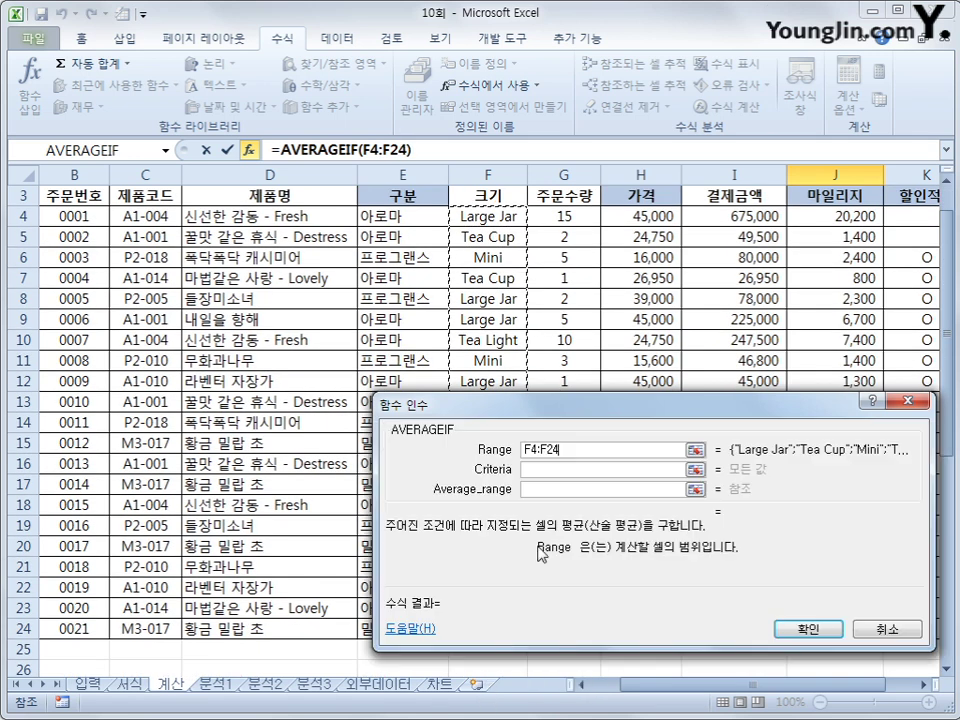
{"action": "key", "text": "Tab"}
Step: Set the AVERAGEIF criteria to "Mini"
{"action": "left_click_drag", "start_coordinate": [717, 686], "coordinate": [745, 690]}
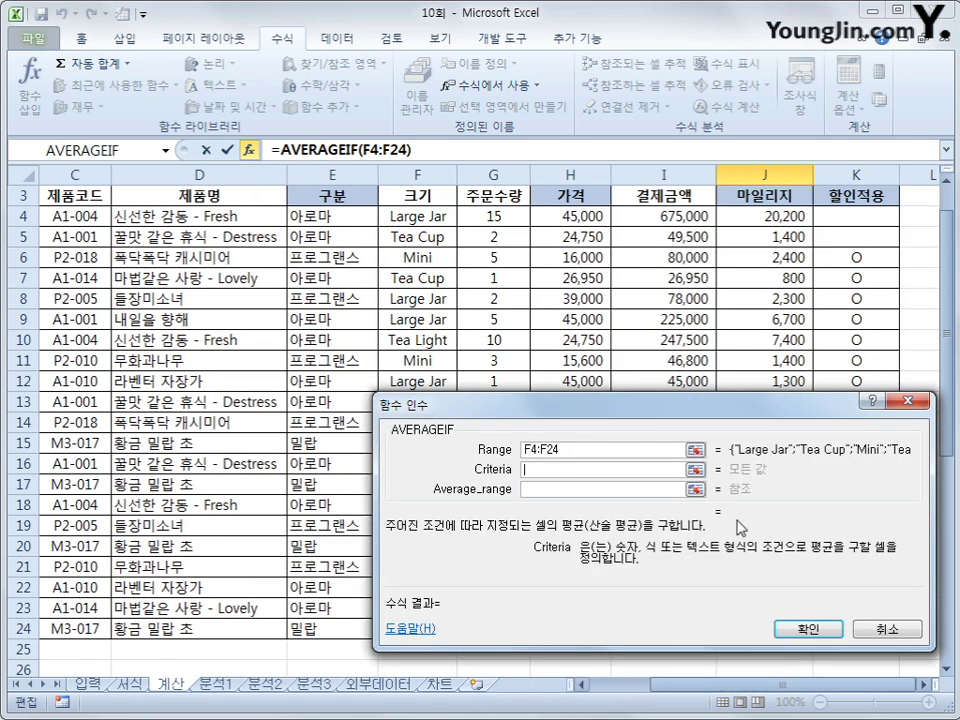
{"action": "left_click_drag", "start_coordinate": [725, 403], "coordinate": [670, 262]}
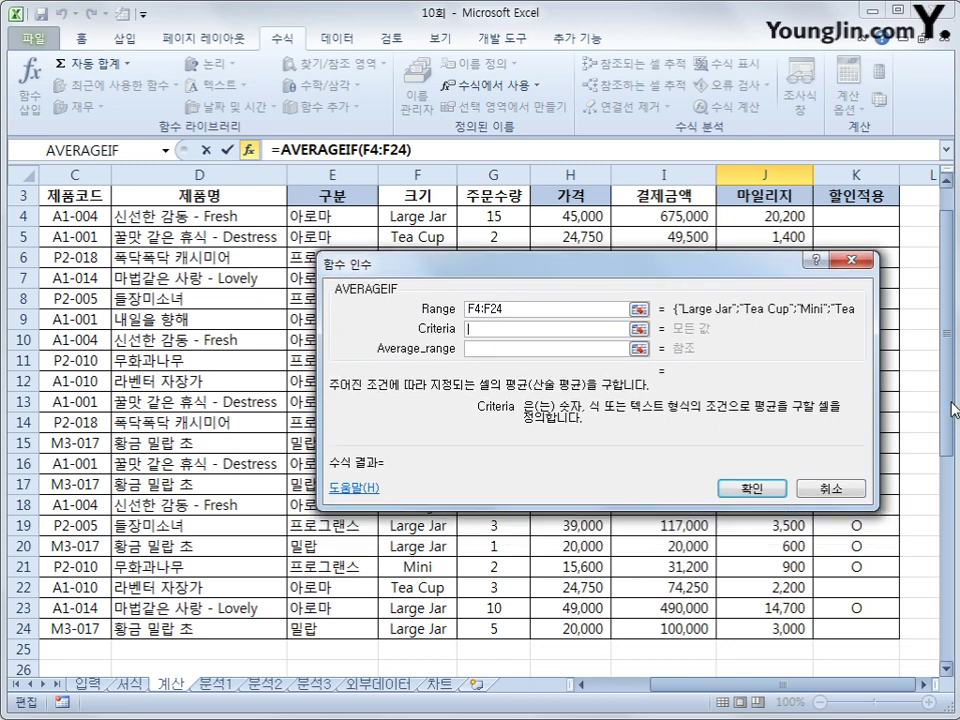
{"action": "scroll", "coordinate": [912, 455], "scroll_direction": "down", "scroll_amount": 2}
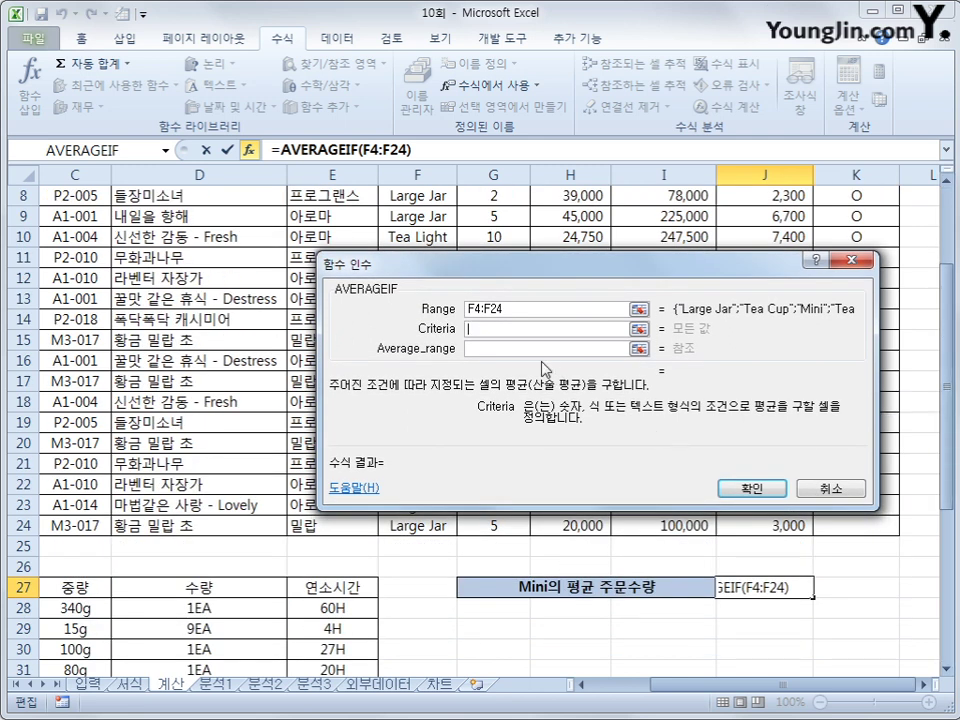
{"action": "type", "text": "ㅡ"}
{"action": "key", "text": "BackSpace"}
{"action": "type", "text": "Mini"}
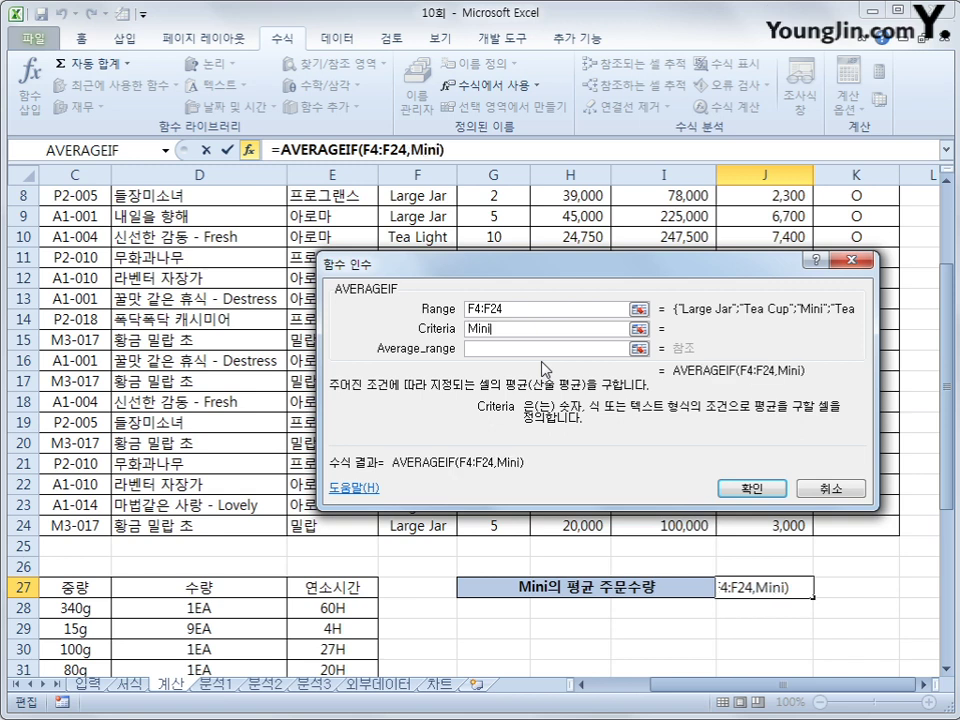
{"action": "key", "text": "Tab"}
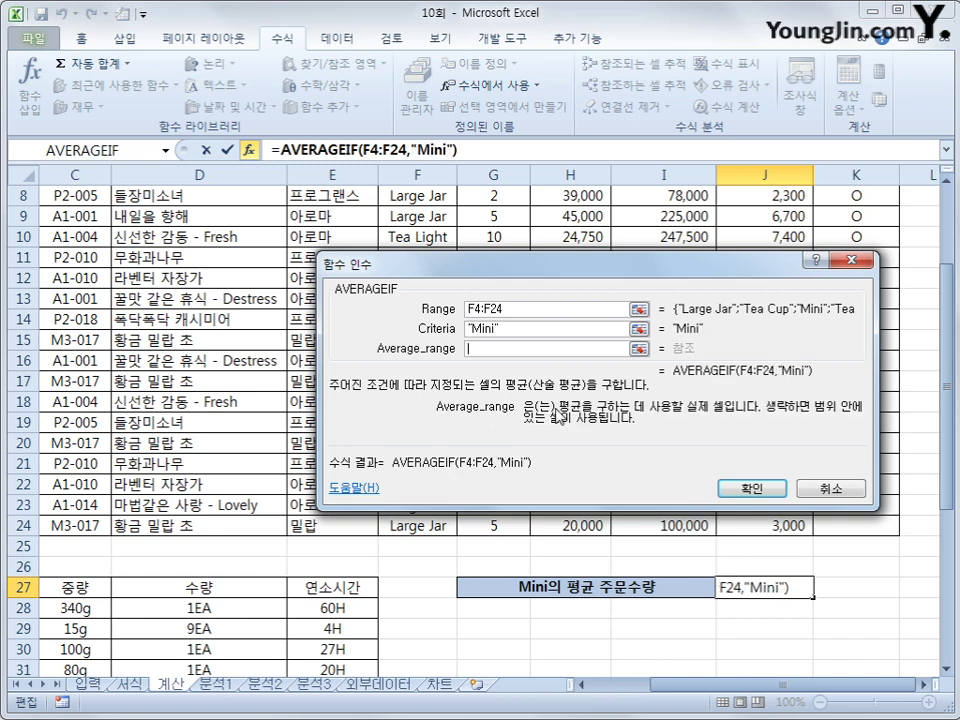
Step: Set the average range to the 주문수량 cells G4:G24 and complete the AVERAGEIF function
{"action": "scroll", "coordinate": [636, 559], "scroll_direction": "up", "scroll_amount": 3}
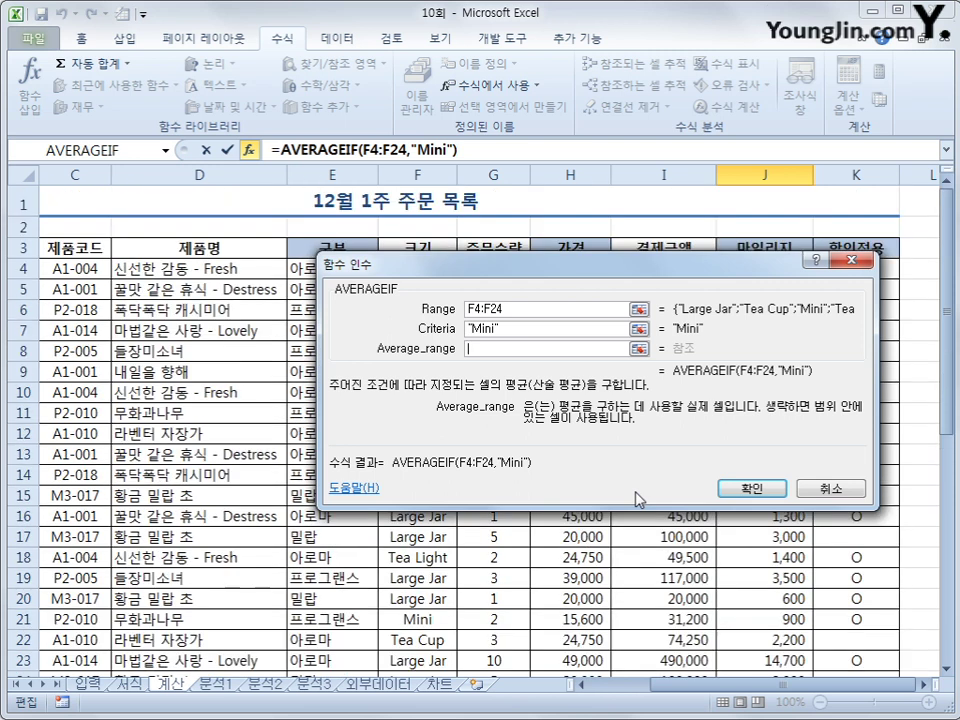
{"action": "left_click_drag", "start_coordinate": [505, 278], "coordinate": [513, 316]}
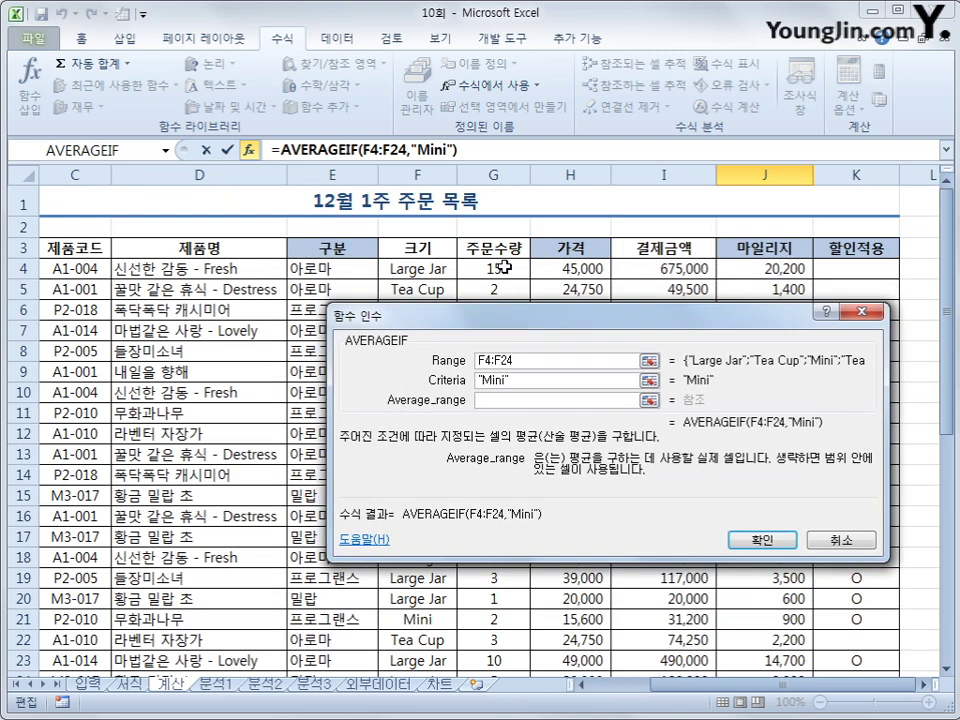
{"action": "left_click_drag", "start_coordinate": [493, 268], "coordinate": [495, 650]}
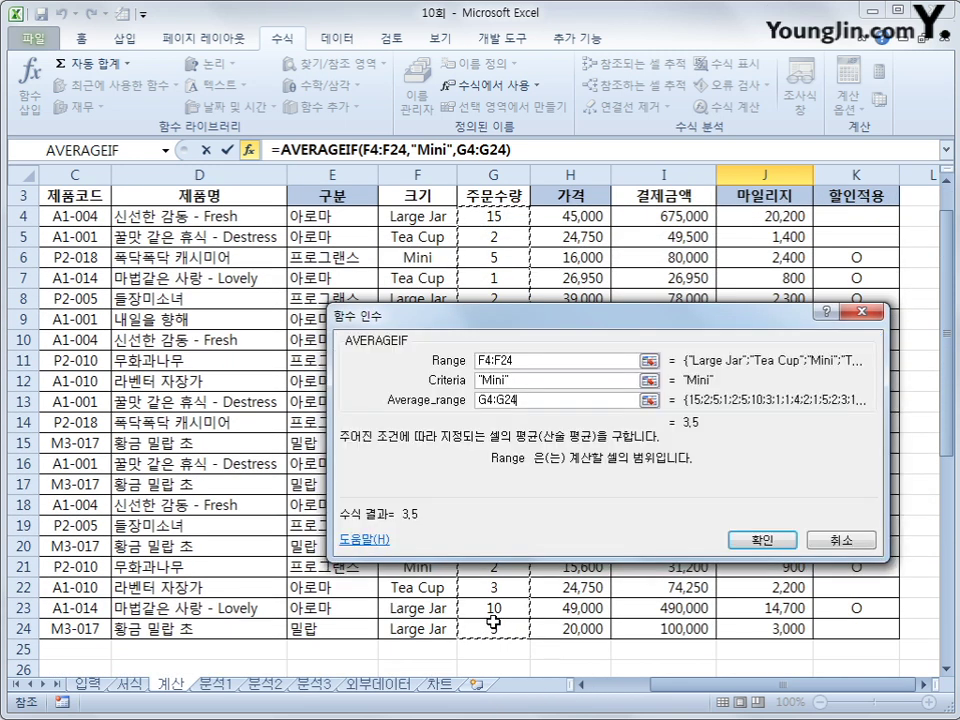
{"action": "left_click", "coordinate": [712, 538]}
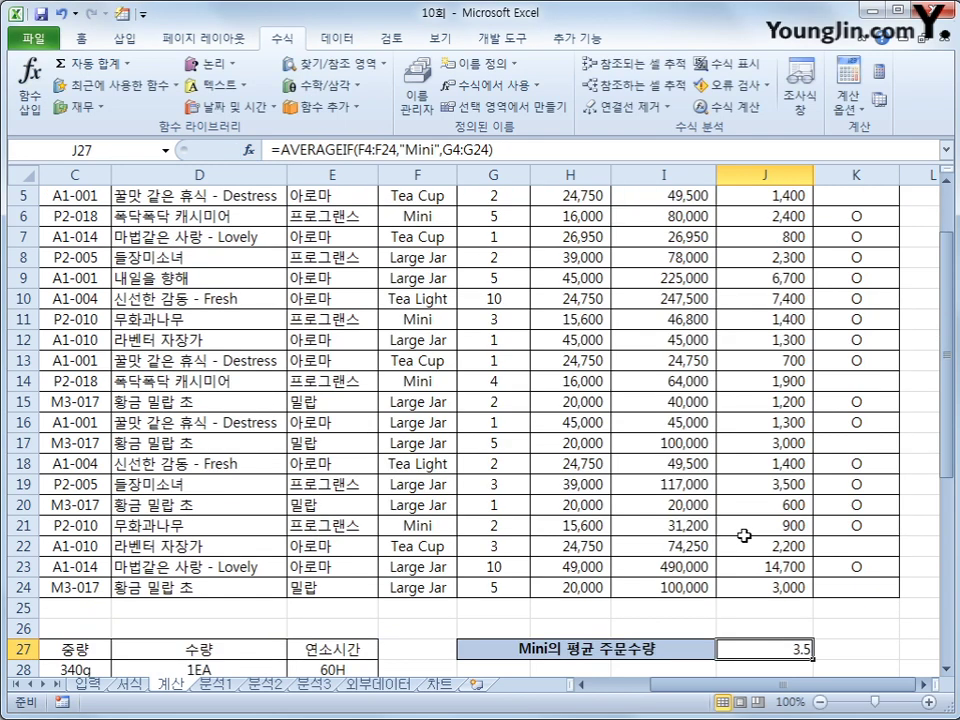
Step: Append &"개" to the end of J27's AVERAGEIF formula
{"action": "left_click", "coordinate": [517, 150]}
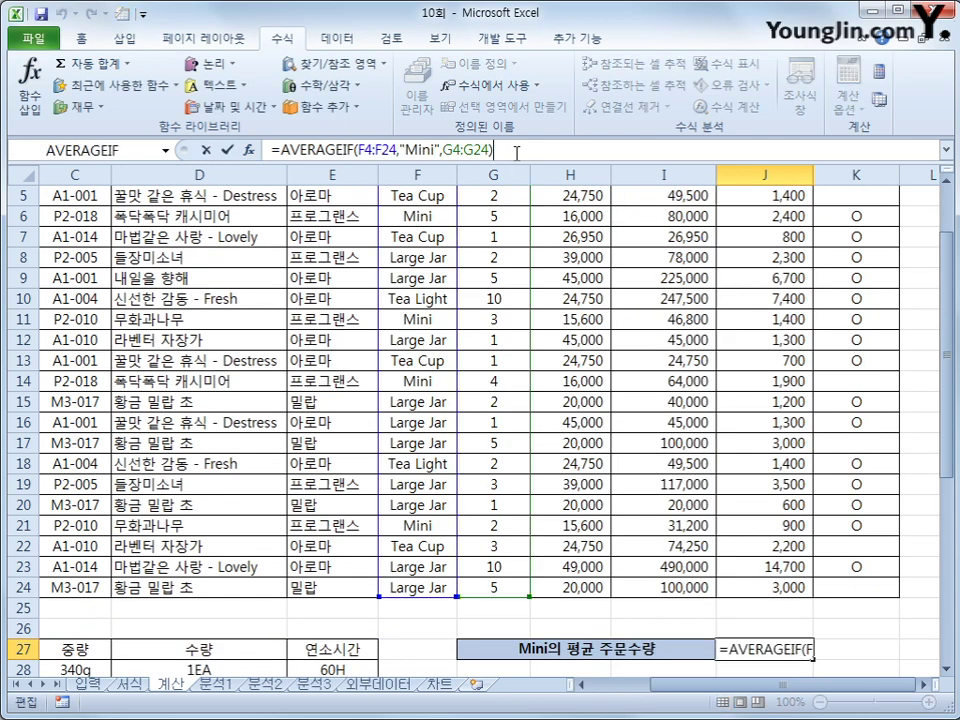
{"action": "type", "text": "&"}
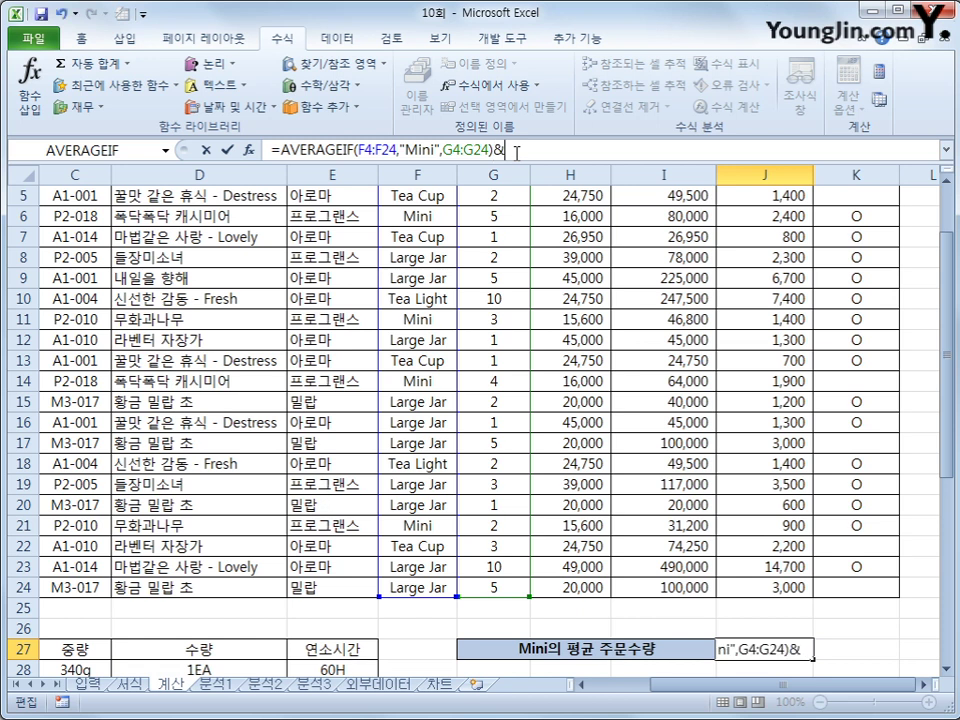
{"action": "type", "text": "\"개\""}
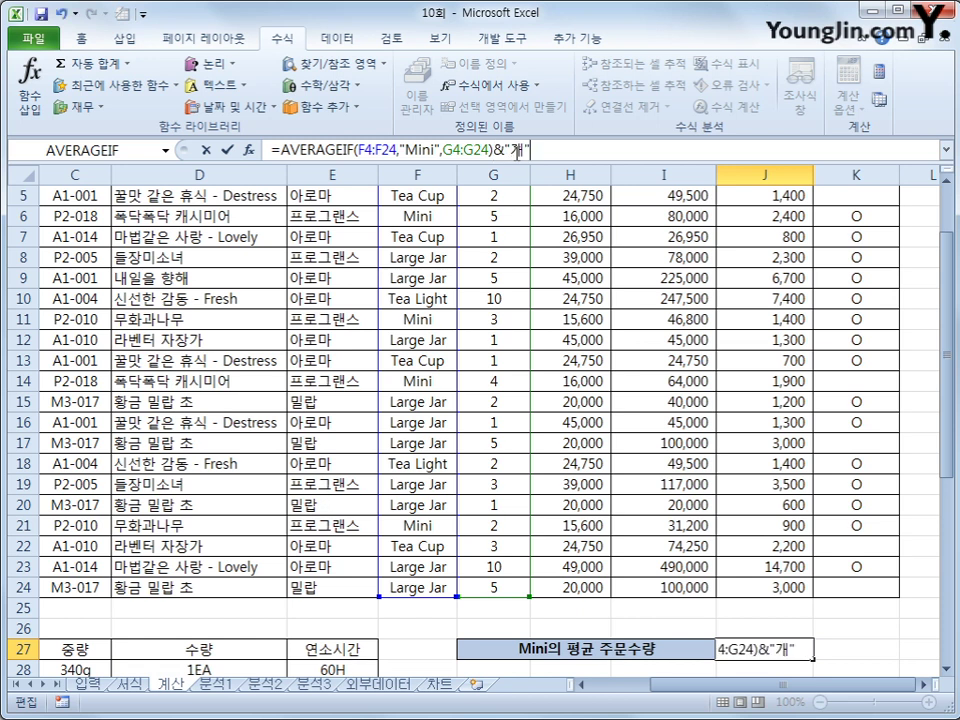
{"action": "key", "text": "Return"}
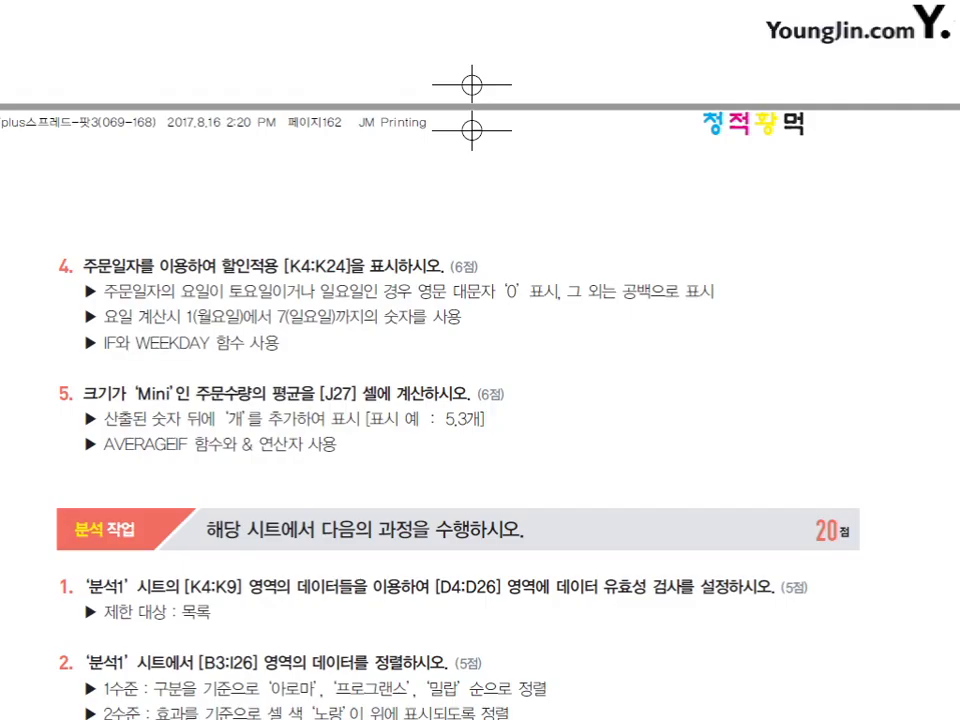
Step: Read the 분석 작업 instructions for the 분석1 sheet, covering the data validation task and the two-level sort task
{"action": "scroll", "coordinate": [523, 368], "scroll_direction": "down", "scroll_amount": 4}
{"action": "scroll", "coordinate": [585, 373], "scroll_direction": "down", "scroll_amount": 3}
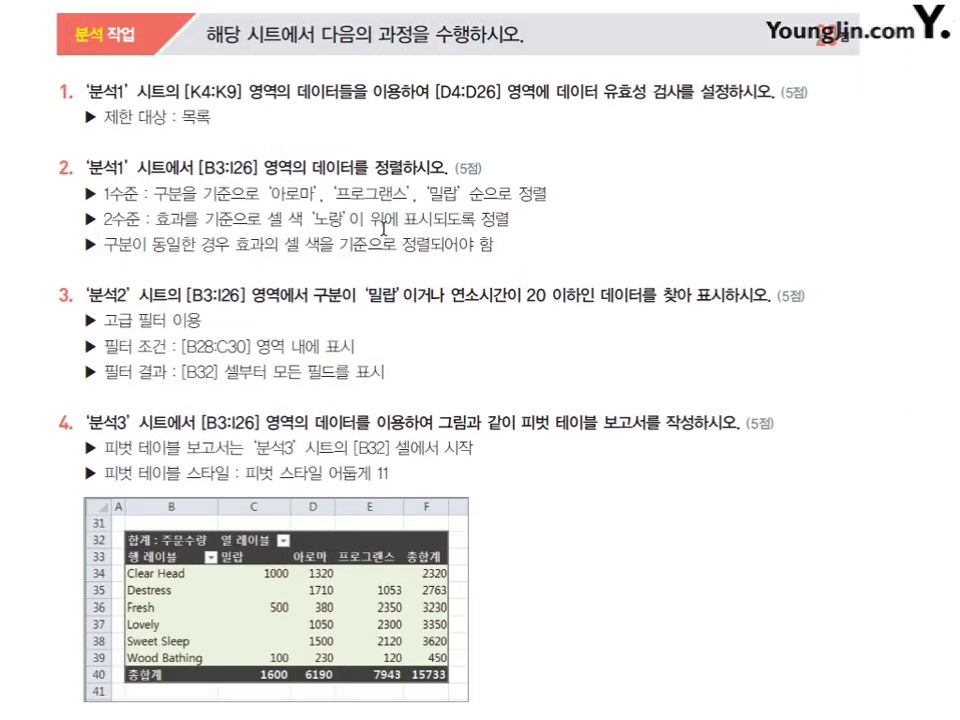
{"action": "left_click_drag", "start_coordinate": [556, 91], "coordinate": [696, 91]}
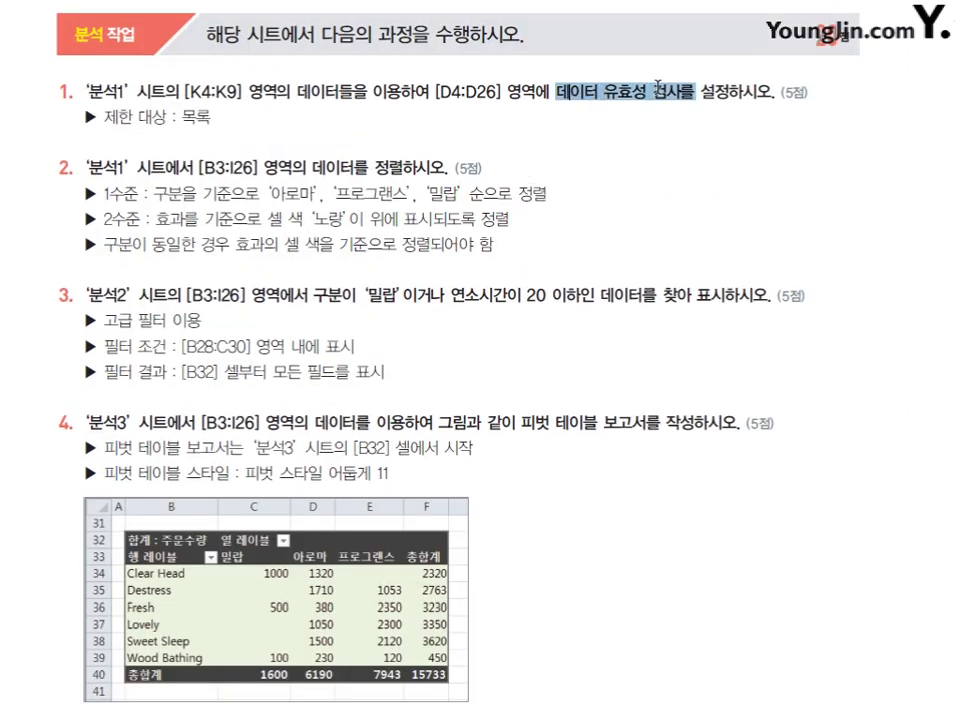
{"action": "double_click", "coordinate": [200, 124]}
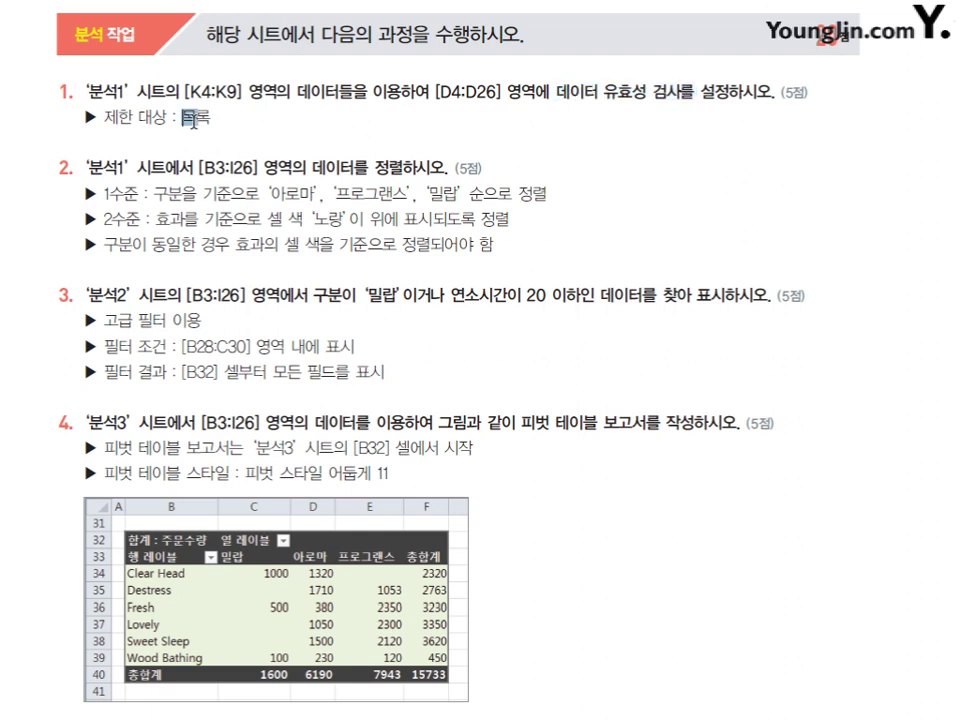
{"action": "left_click_drag", "start_coordinate": [436, 91], "coordinate": [501, 98]}
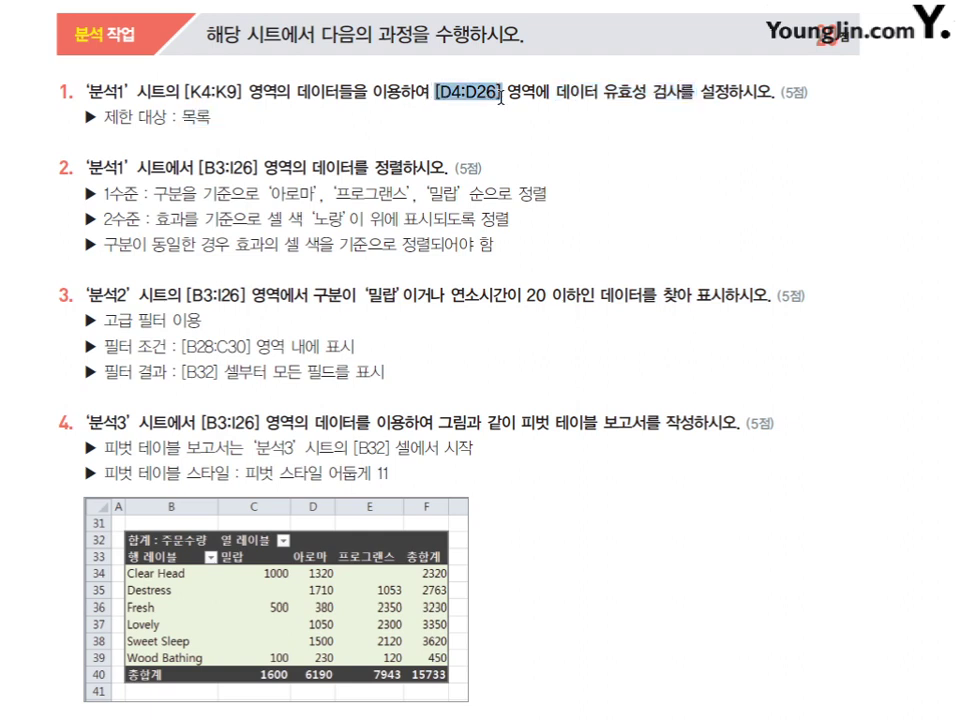
{"action": "left_click", "coordinate": [525, 114]}
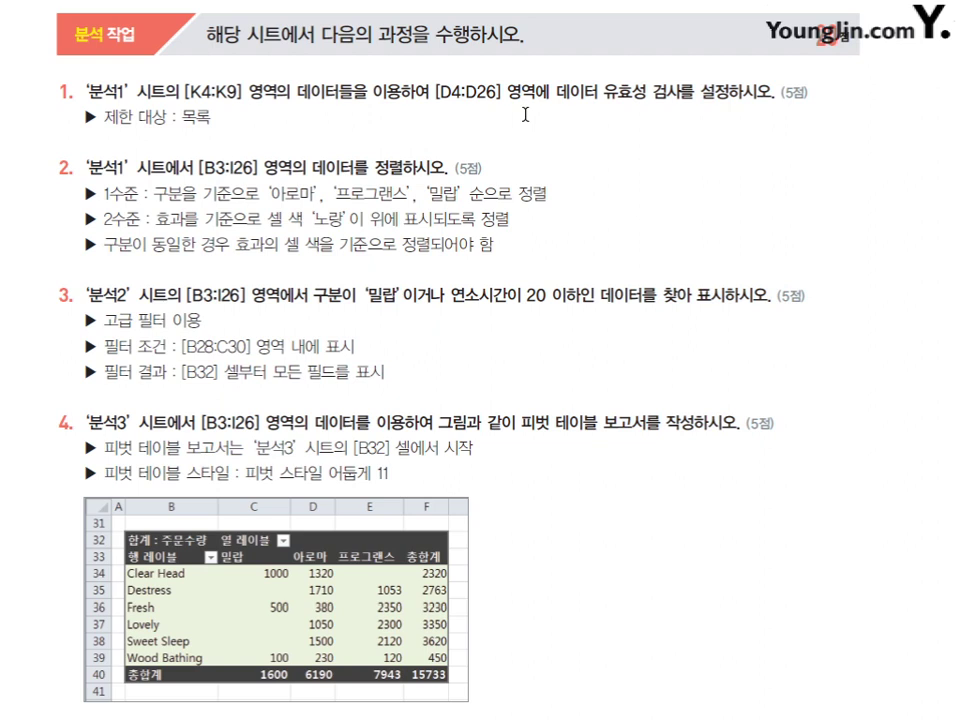
{"action": "left_click_drag", "start_coordinate": [313, 168], "coordinate": [447, 169]}
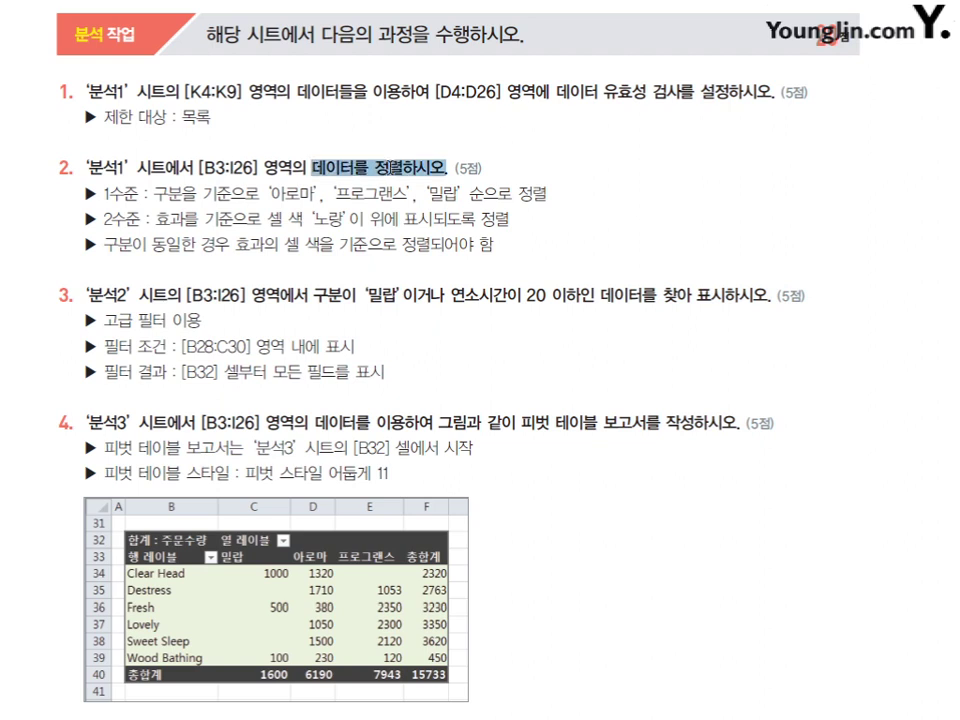
{"action": "left_click_drag", "start_coordinate": [155, 193], "coordinate": [258, 193]}
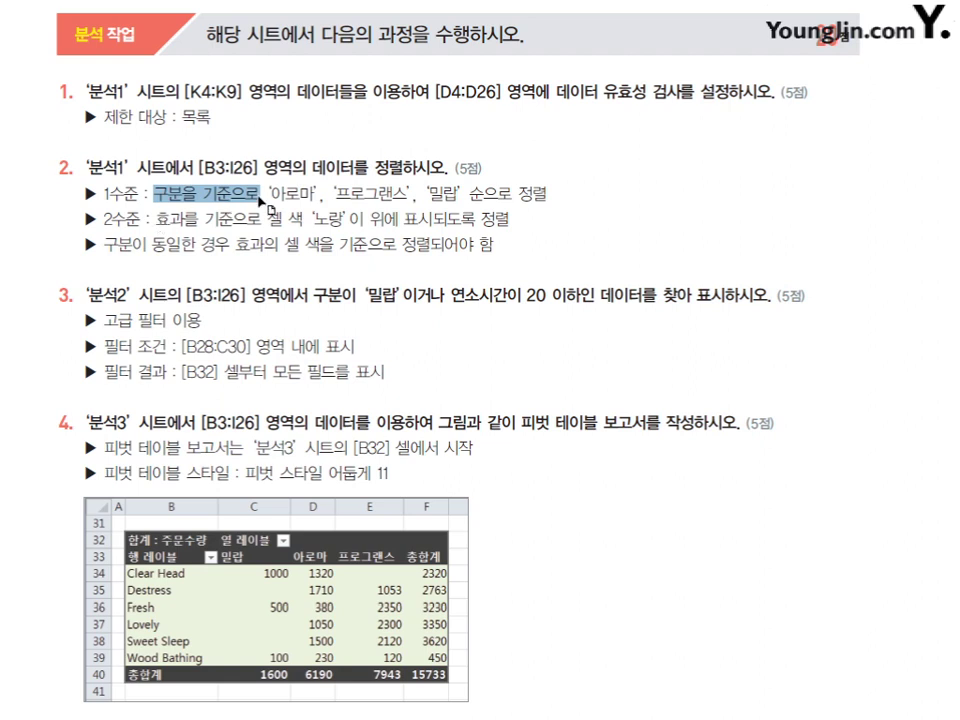
{"action": "left_click_drag", "start_coordinate": [201, 193], "coordinate": [476, 195]}
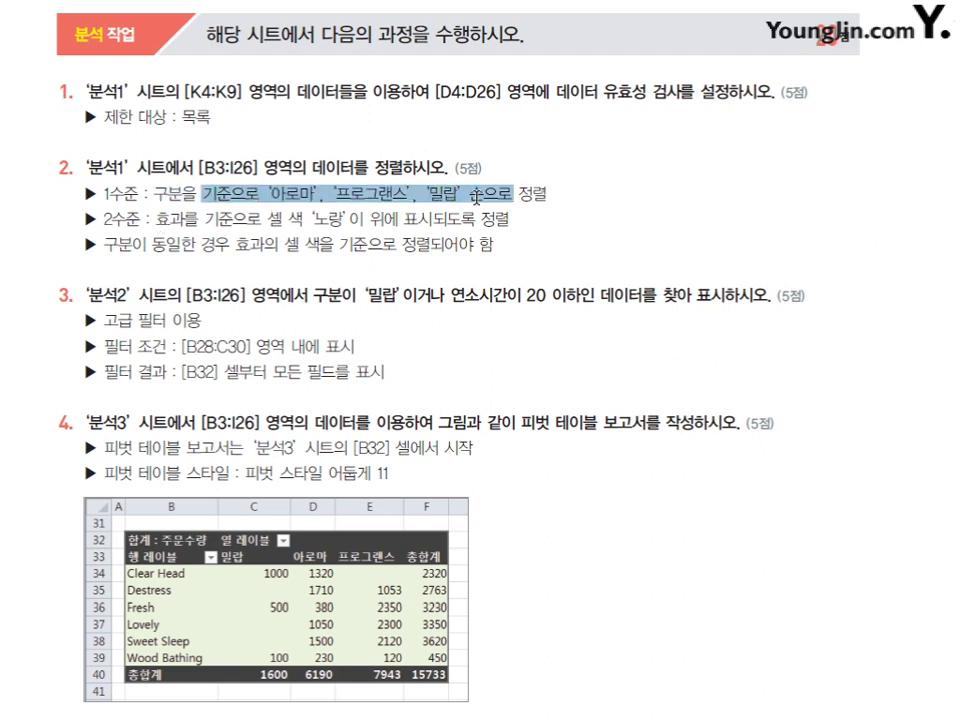
{"action": "left_click_drag", "start_coordinate": [156, 219], "coordinate": [476, 221]}
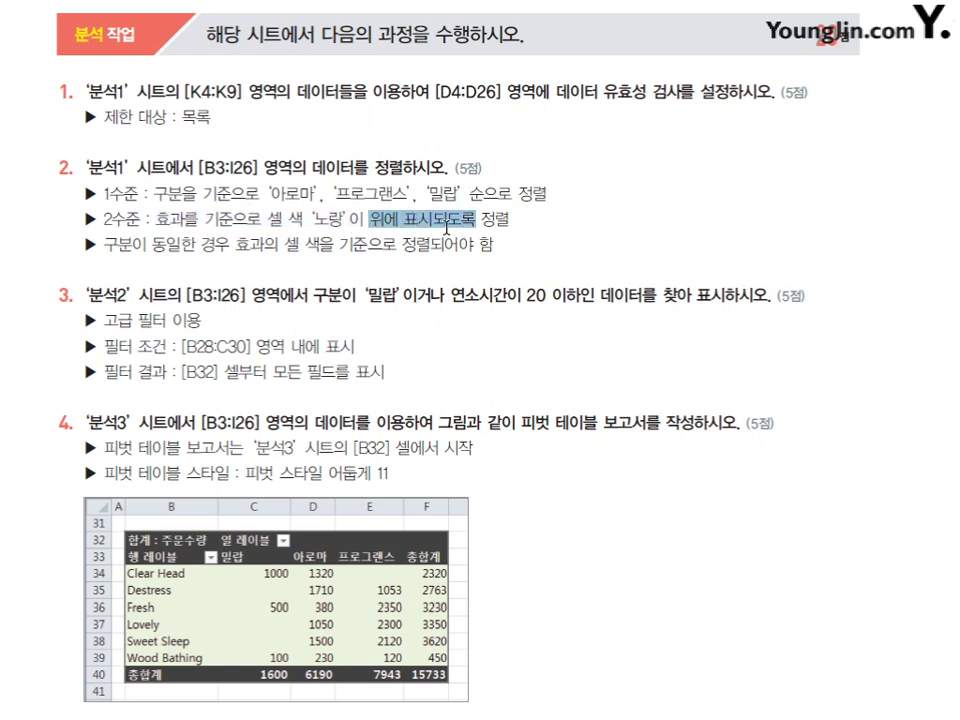
{"action": "left_click", "coordinate": [327, 325]}
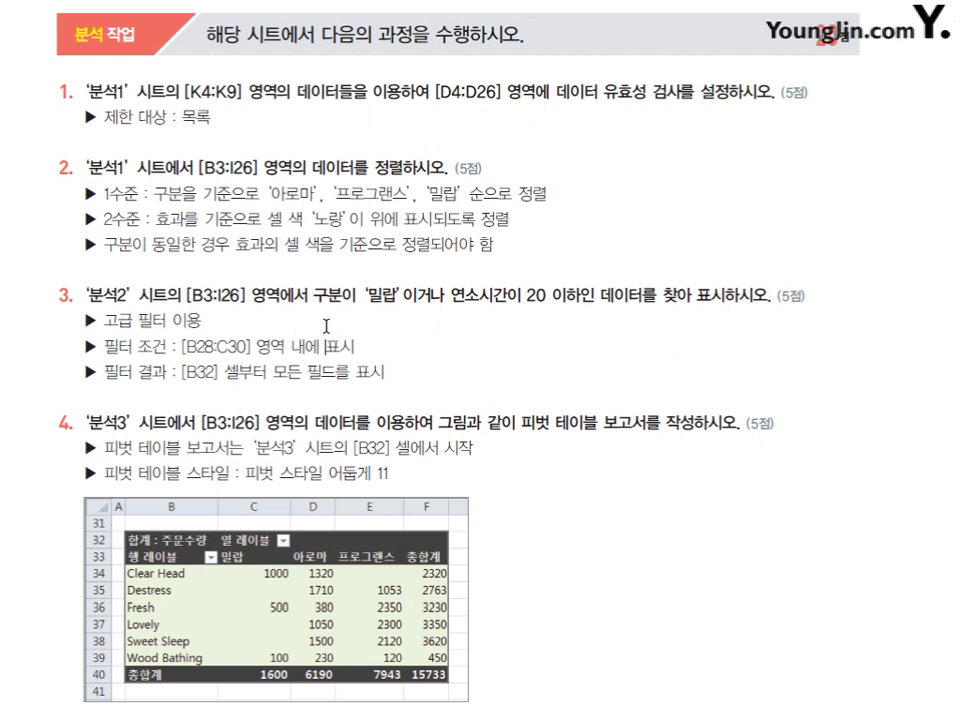
Step: Read the instructions for the 분석2 advanced filter and the 분석3 pivot table, including conditions, output cells and style
{"action": "left_click_drag", "start_coordinate": [314, 295], "coordinate": [444, 294]}
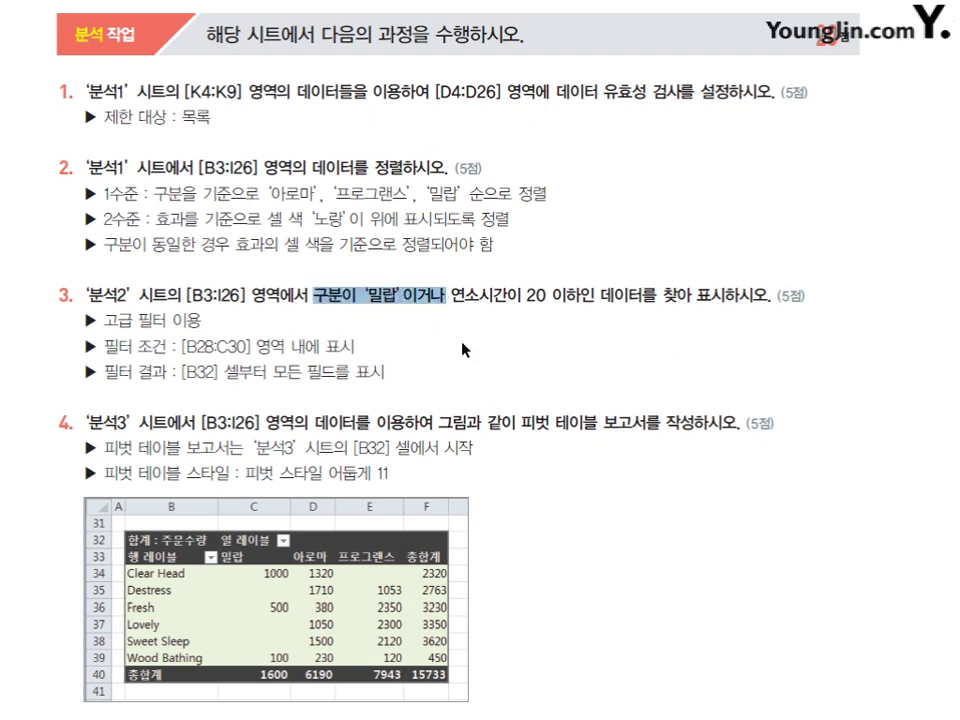
{"action": "left_click", "coordinate": [449, 296]}
{"action": "left_click_drag", "start_coordinate": [451, 295], "coordinate": [596, 296]}
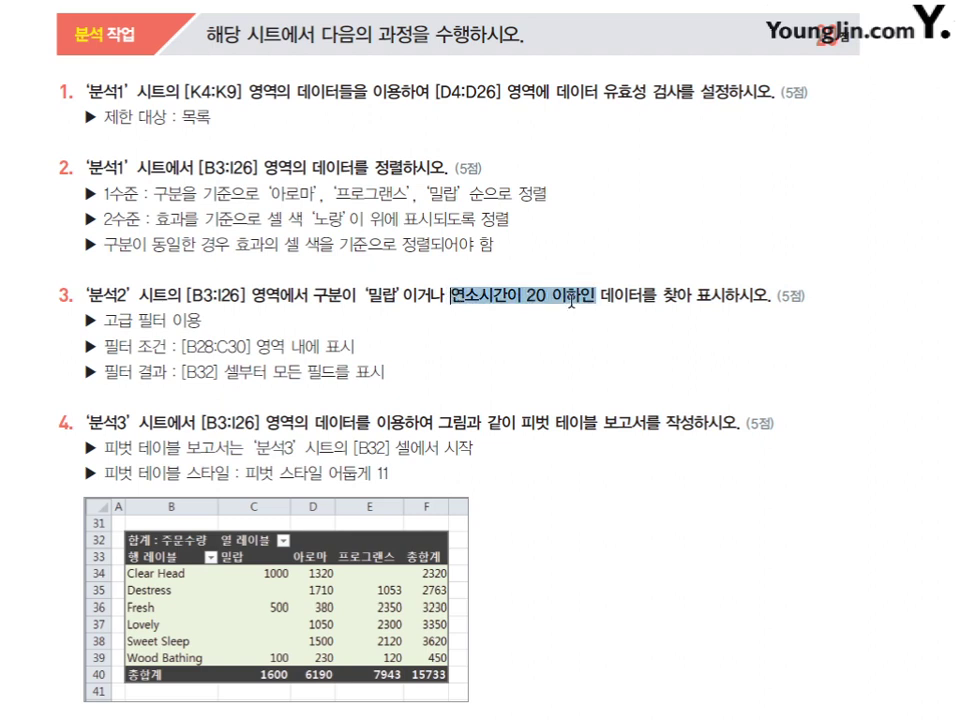
{"action": "key", "text": "Right"}
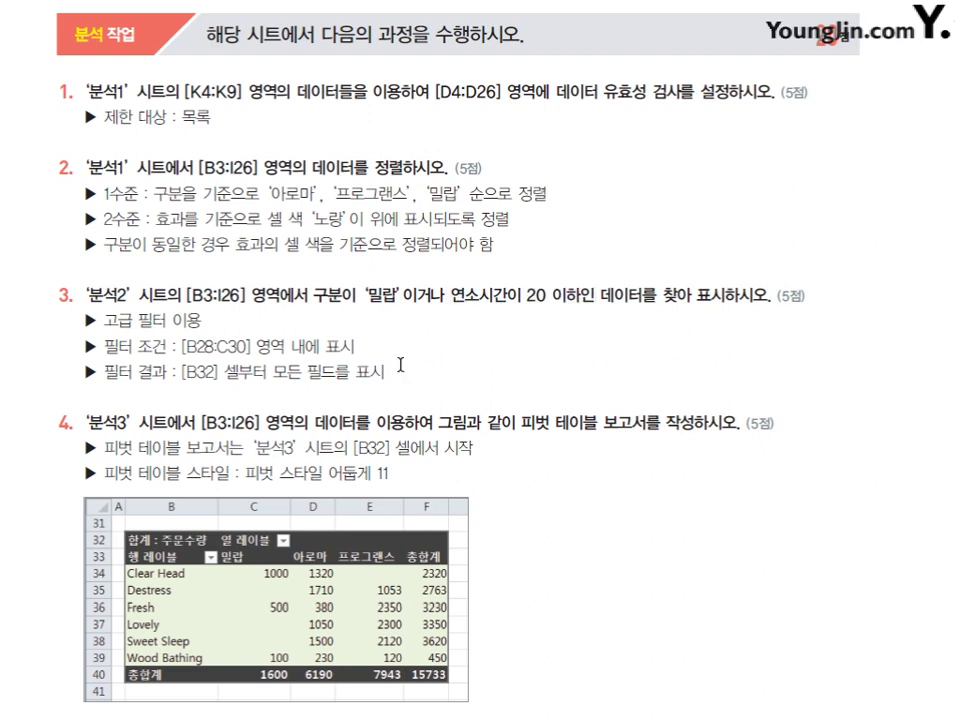
{"action": "left_click_drag", "start_coordinate": [181, 372], "coordinate": [385, 372]}
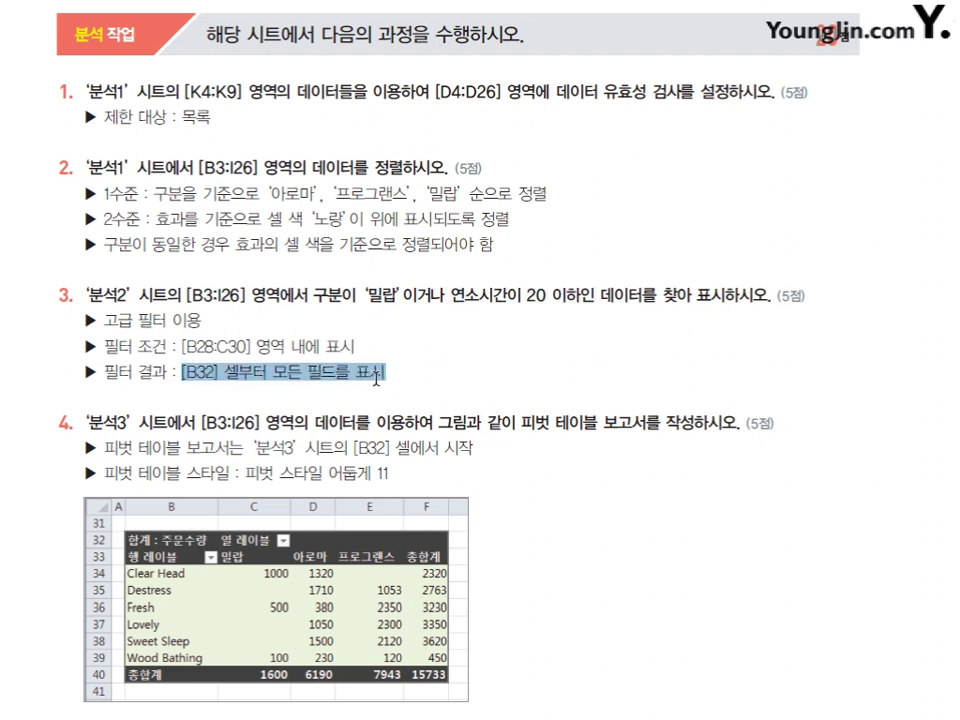
{"action": "key", "text": "Right"}
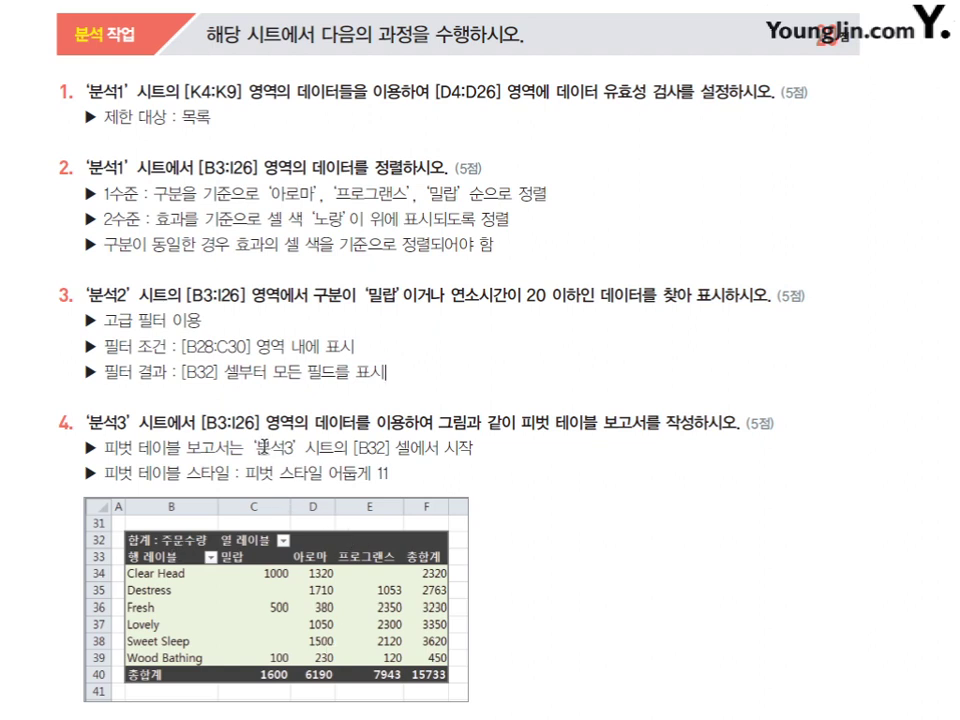
{"action": "left_click_drag", "start_coordinate": [258, 447], "coordinate": [393, 474]}
{"action": "left_click", "coordinate": [465, 474]}
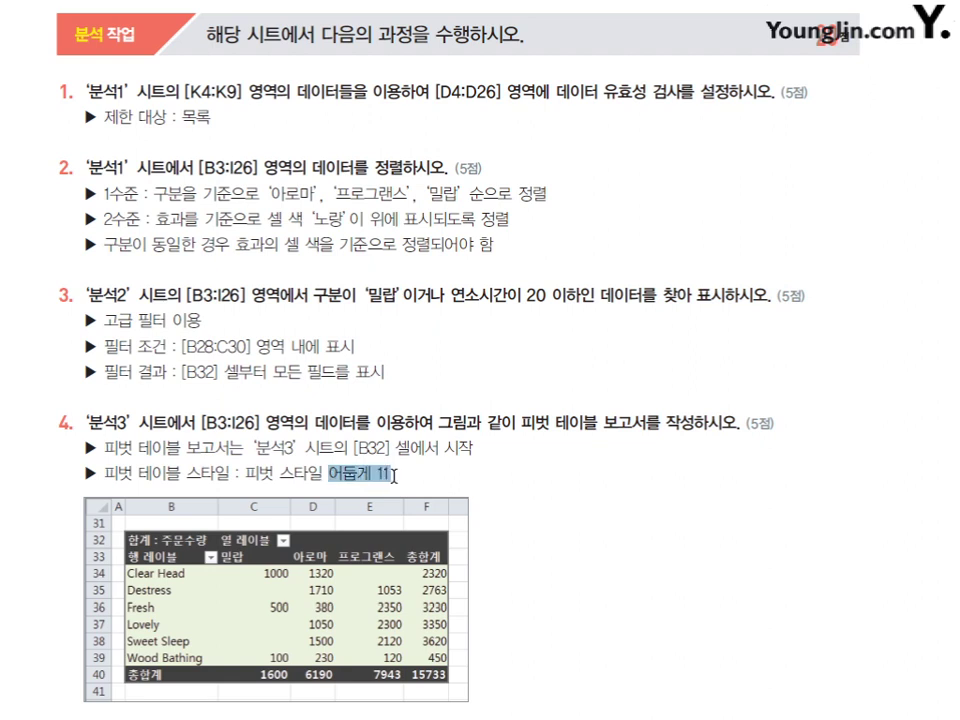
{"action": "left_click", "coordinate": [400, 474]}
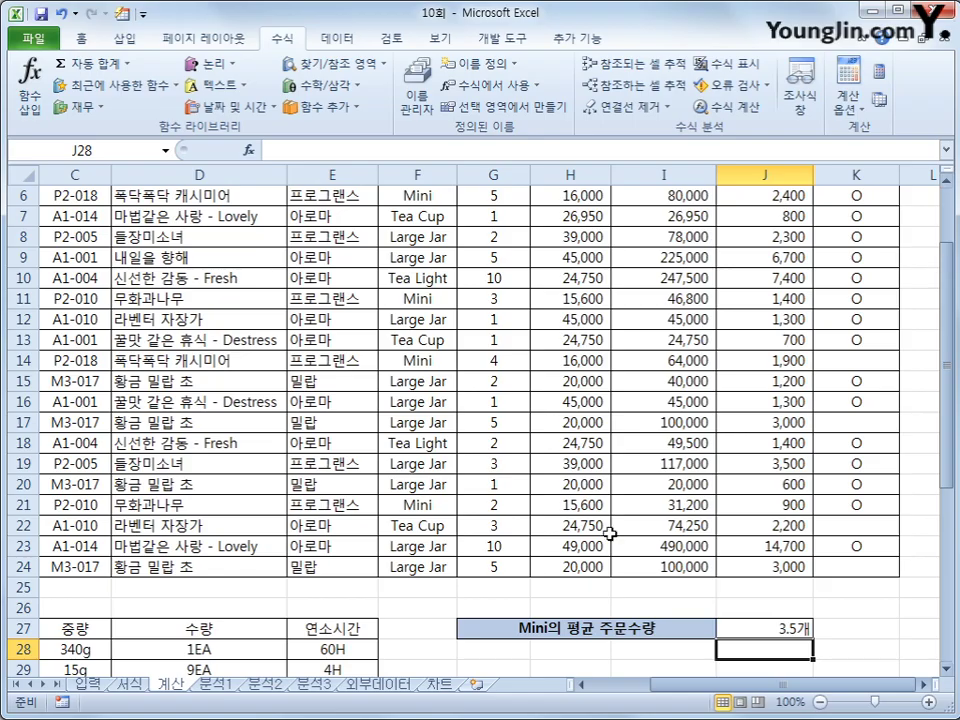
Step: On the 분석1 sheet, apply 목록 data validation to the 효과 cells D4:D26 with =$K$4:$K$9 as the source
{"action": "left_click", "coordinate": [217, 684]}
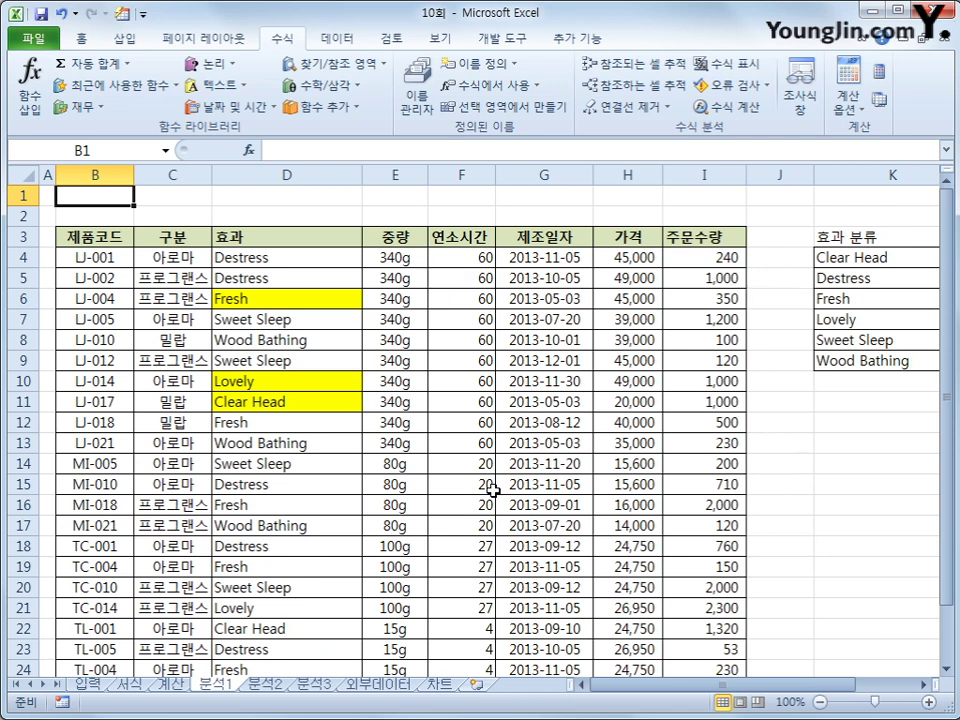
{"action": "left_click_drag", "start_coordinate": [290, 258], "coordinate": [317, 634]}
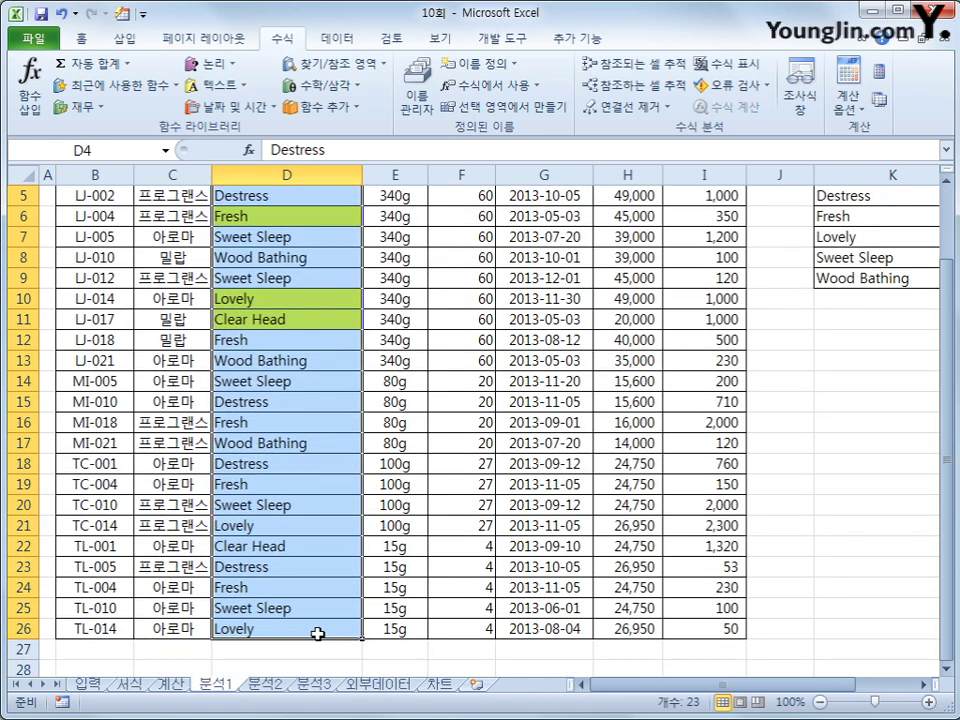
{"action": "scroll", "coordinate": [311, 594], "scroll_direction": "up", "scroll_amount": 1}
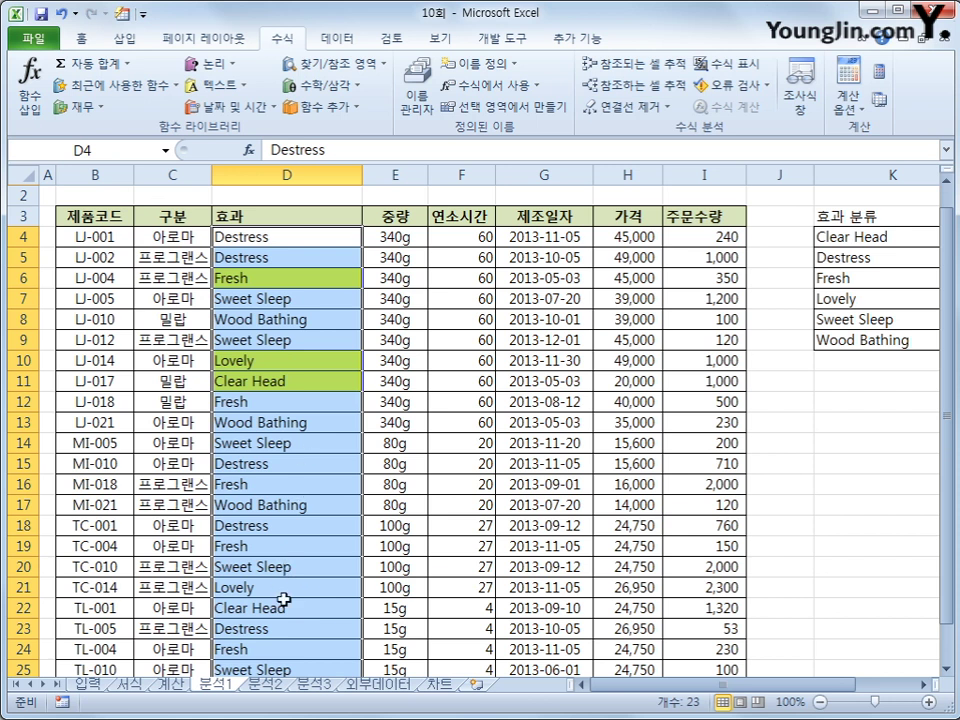
{"action": "left_click", "coordinate": [337, 38]}
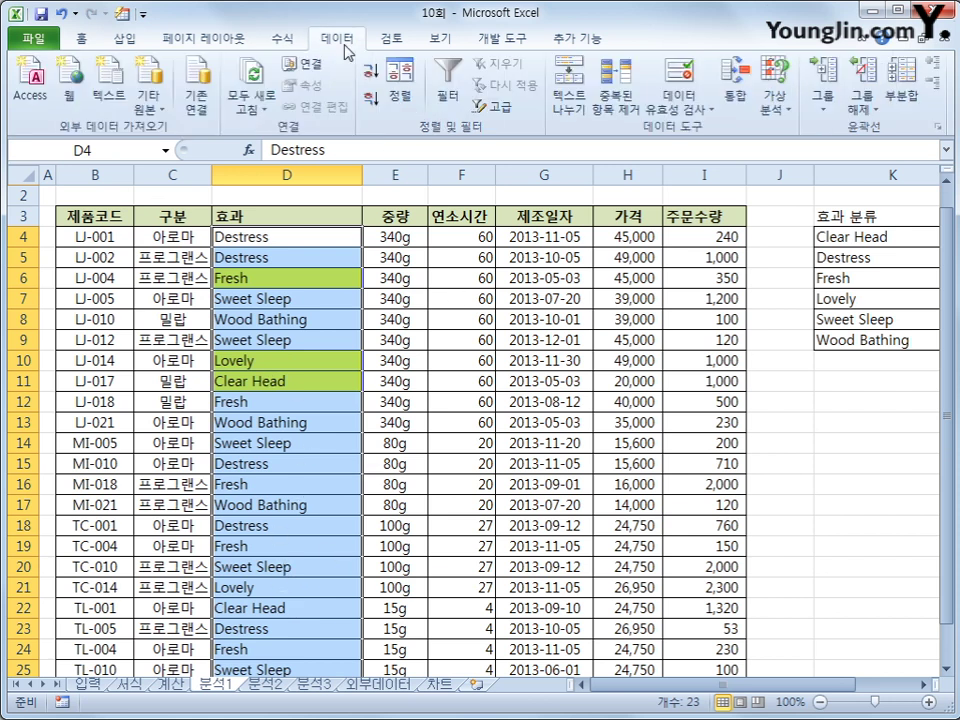
{"action": "left_click", "coordinate": [682, 118]}
{"action": "left_click", "coordinate": [662, 128]}
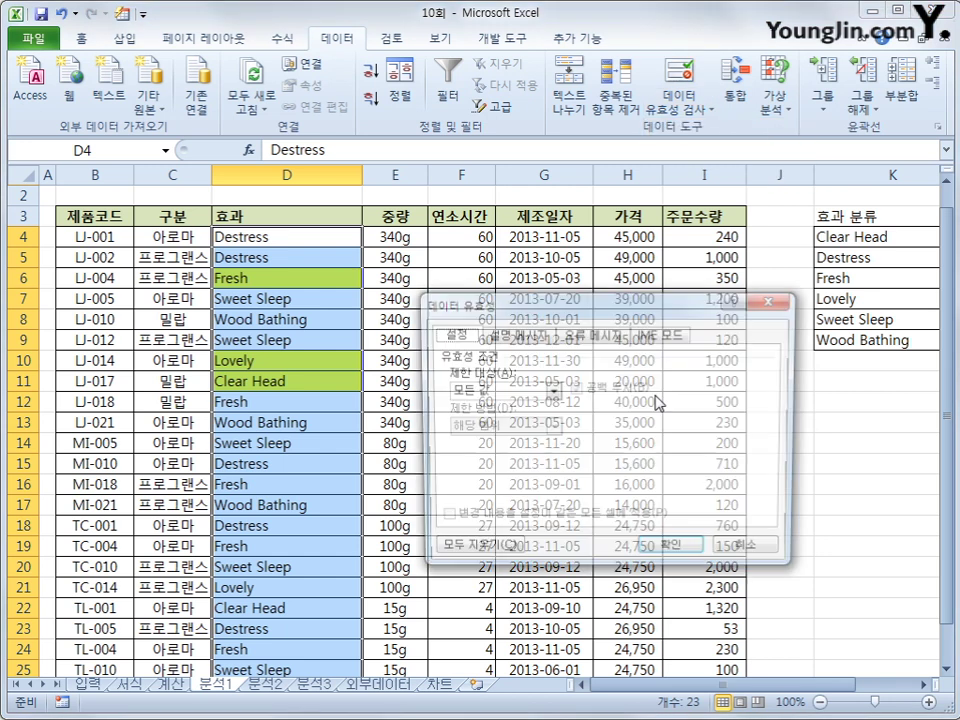
{"action": "left_click", "coordinate": [517, 396]}
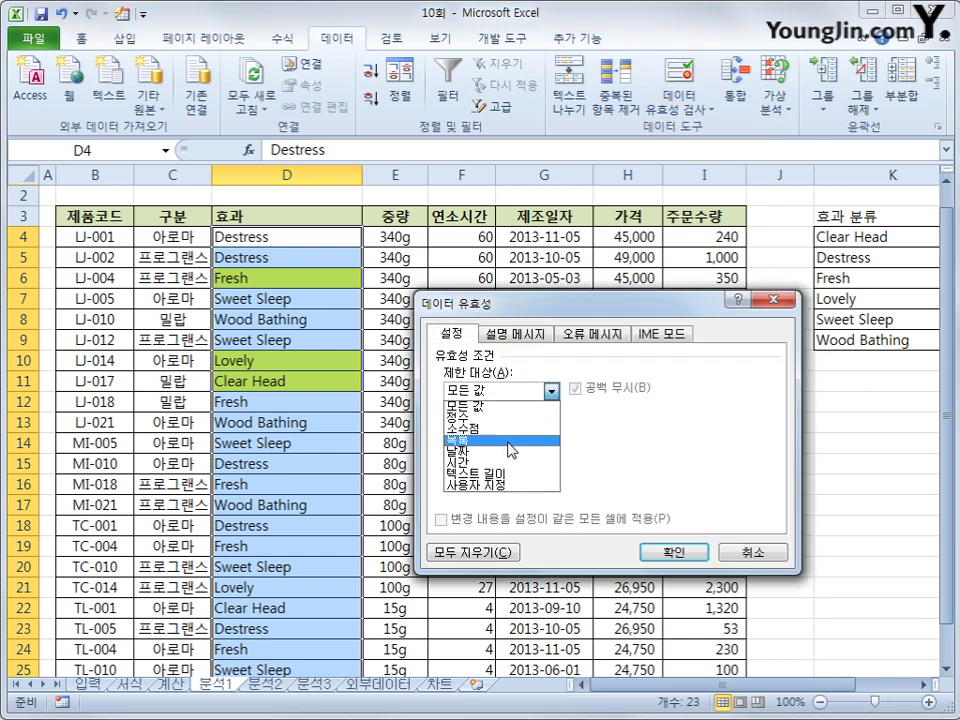
{"action": "left_click", "coordinate": [515, 430]}
{"action": "left_click", "coordinate": [509, 460]}
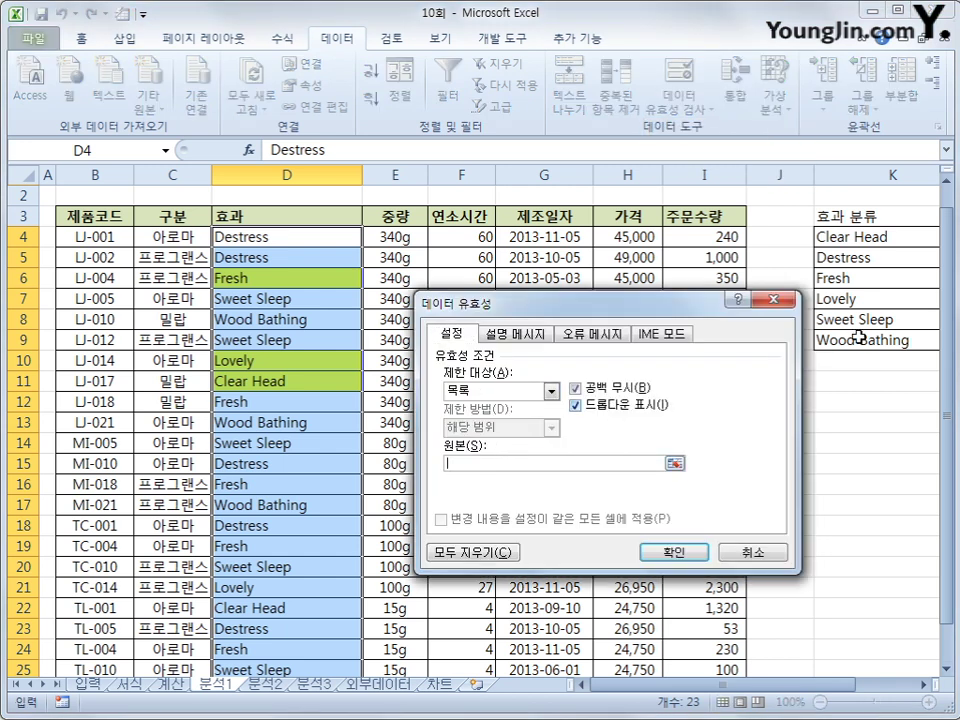
{"action": "left_click_drag", "start_coordinate": [846, 238], "coordinate": [850, 341]}
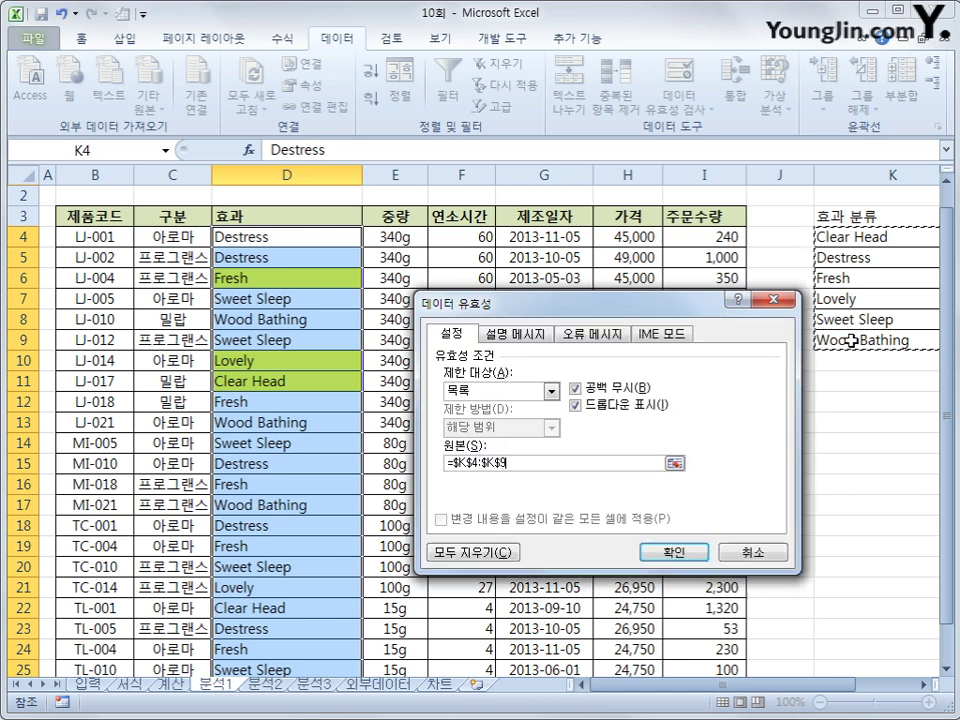
{"action": "left_click", "coordinate": [676, 552]}
Step: Check the choices offered by the validation drop-down in cell D4, keeping its current entry
{"action": "left_click", "coordinate": [248, 236]}
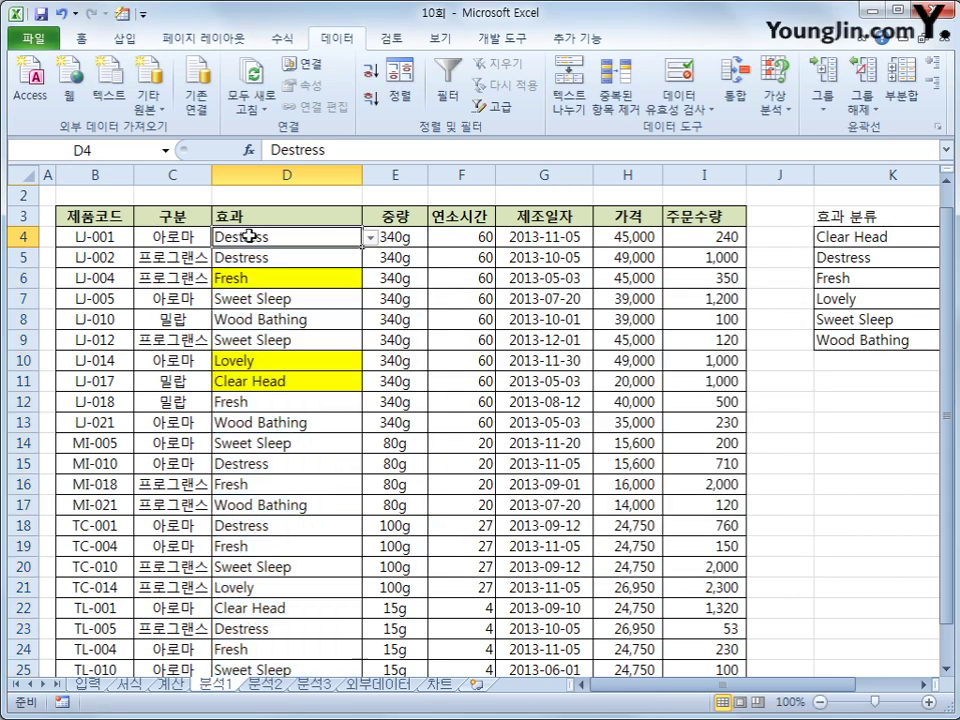
{"action": "left_click", "coordinate": [370, 237]}
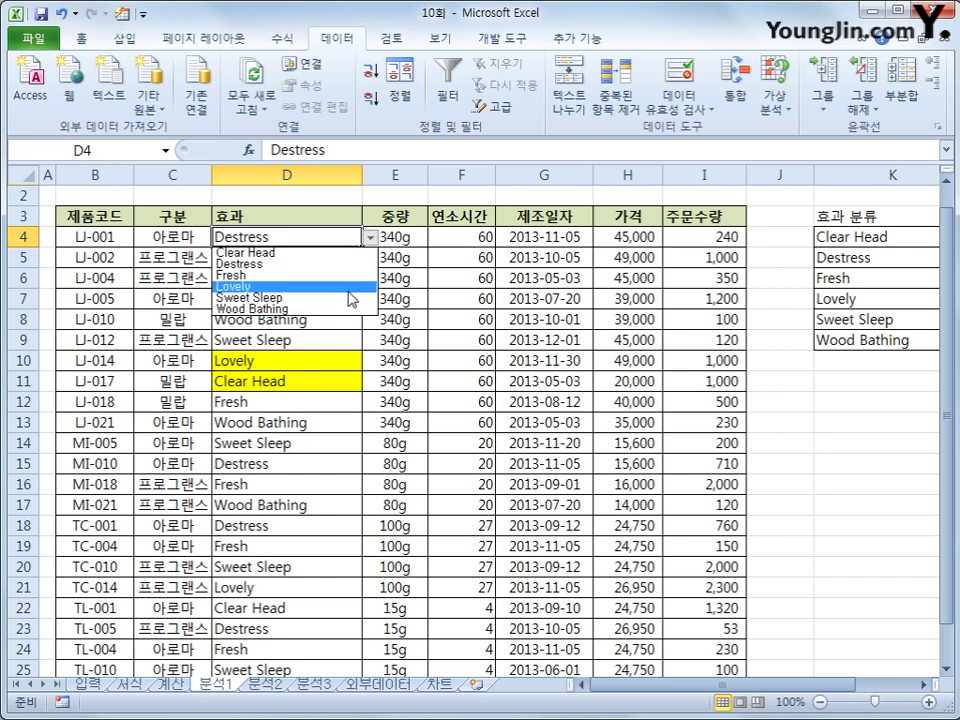
{"action": "left_click", "coordinate": [346, 242]}
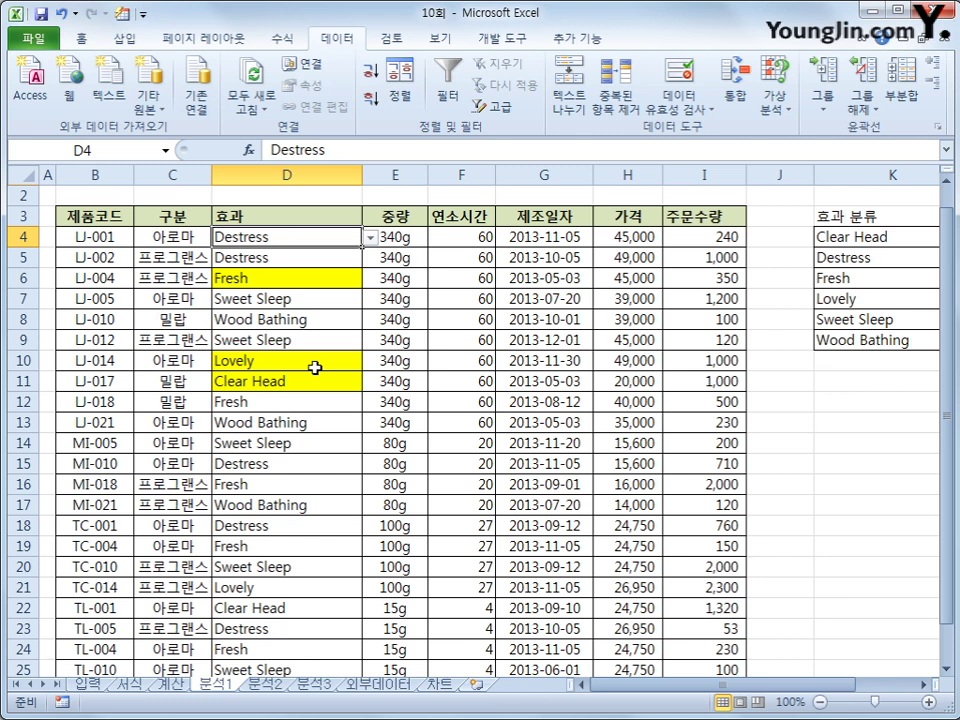
Step: Start sorting the 분석1 table with 구분 as the first sort column, ordered by a 사용자 지정 목록
{"action": "scroll", "coordinate": [315, 369], "scroll_direction": "down", "scroll_amount": 2}
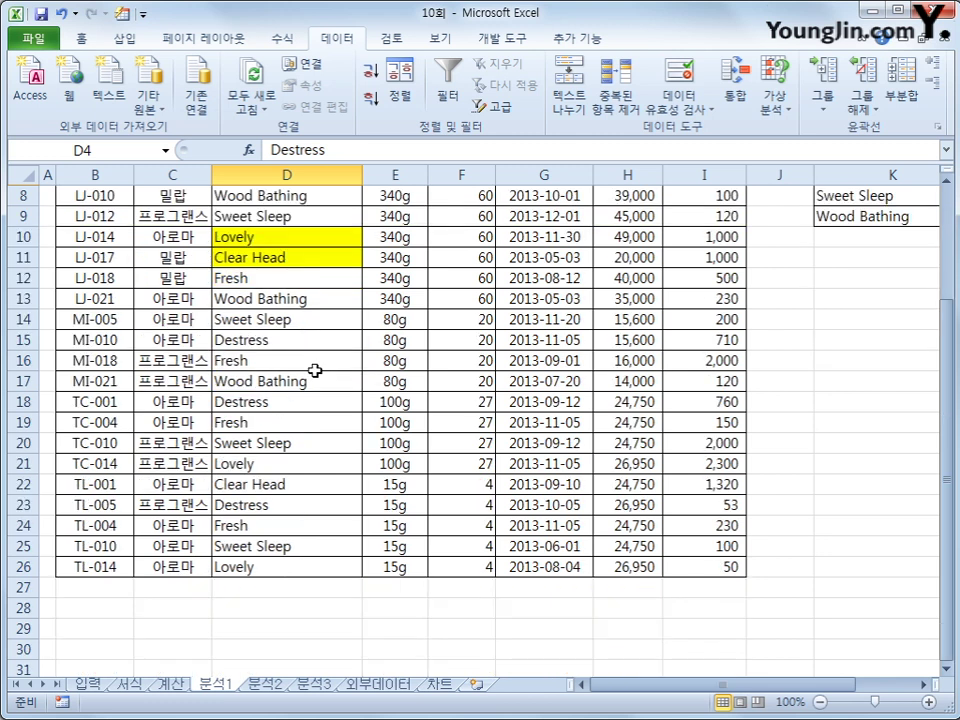
{"action": "scroll", "coordinate": [317, 369], "scroll_direction": "up", "scroll_amount": 2}
{"action": "left_click", "coordinate": [400, 88]}
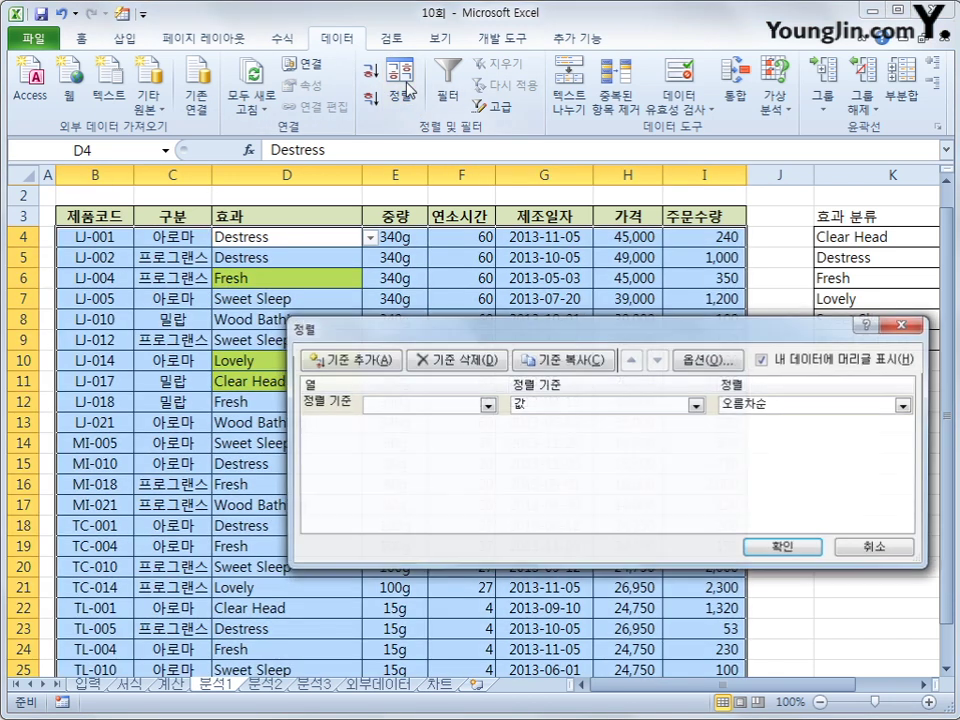
{"action": "left_click", "coordinate": [486, 405]}
{"action": "left_click", "coordinate": [430, 431]}
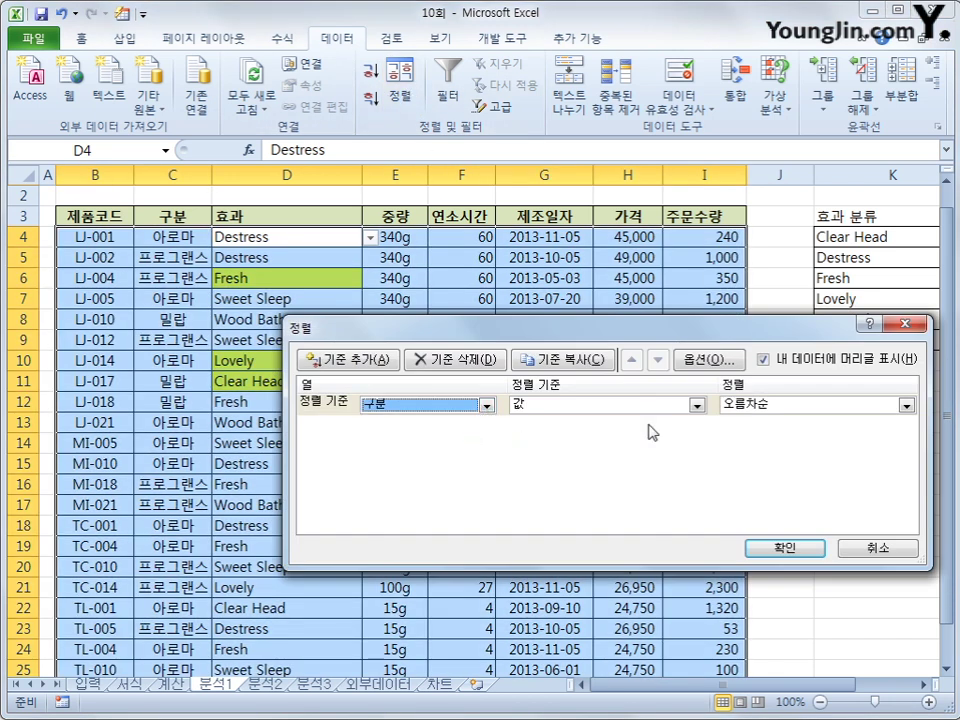
{"action": "left_click", "coordinate": [905, 405]}
{"action": "left_click", "coordinate": [868, 446]}
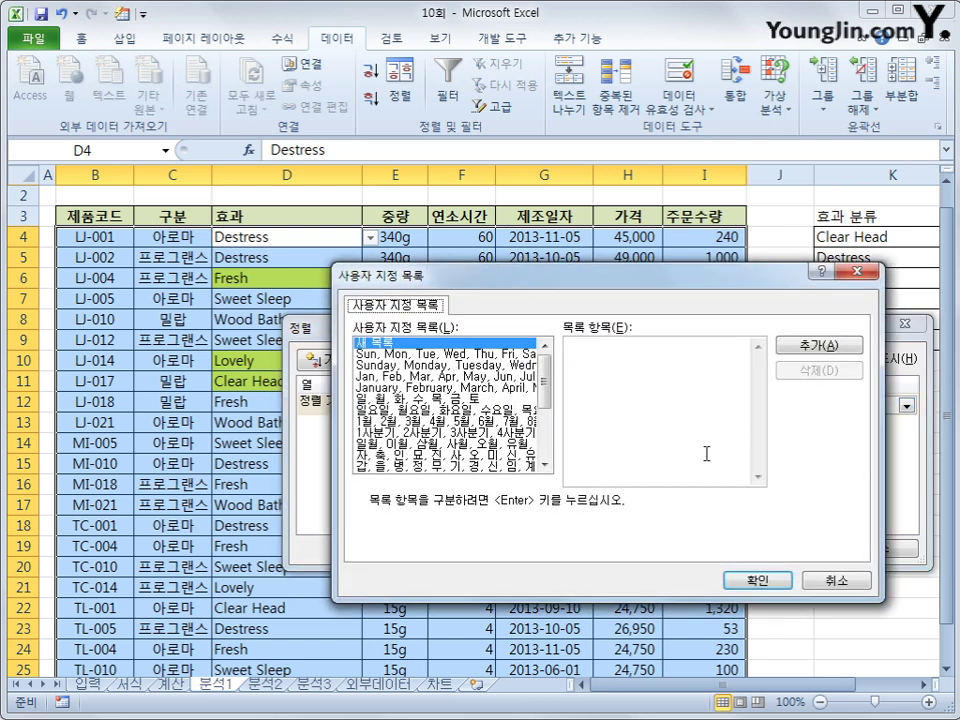
Step: Add the custom list 아로마, 프로그랜스, 밀랍 and apply it as the sort order for 구분
{"action": "type", "text": "아"}
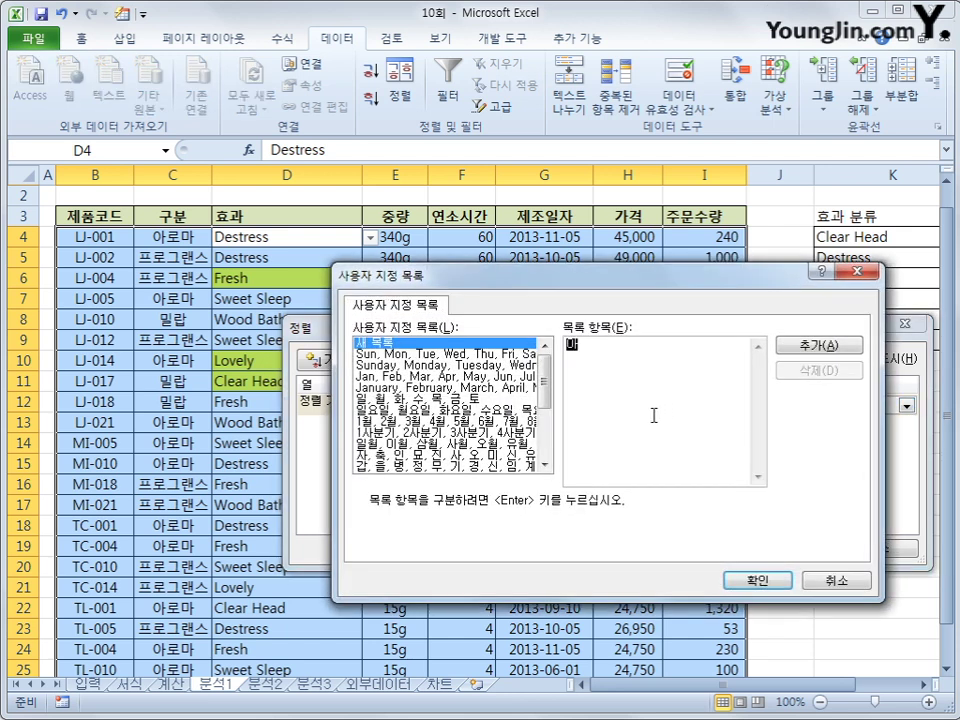
{"action": "type", "text": "로마"}
{"action": "key", "text": "Return"}
{"action": "type", "text": "프로그랜스"}
{"action": "key", "text": "Return"}
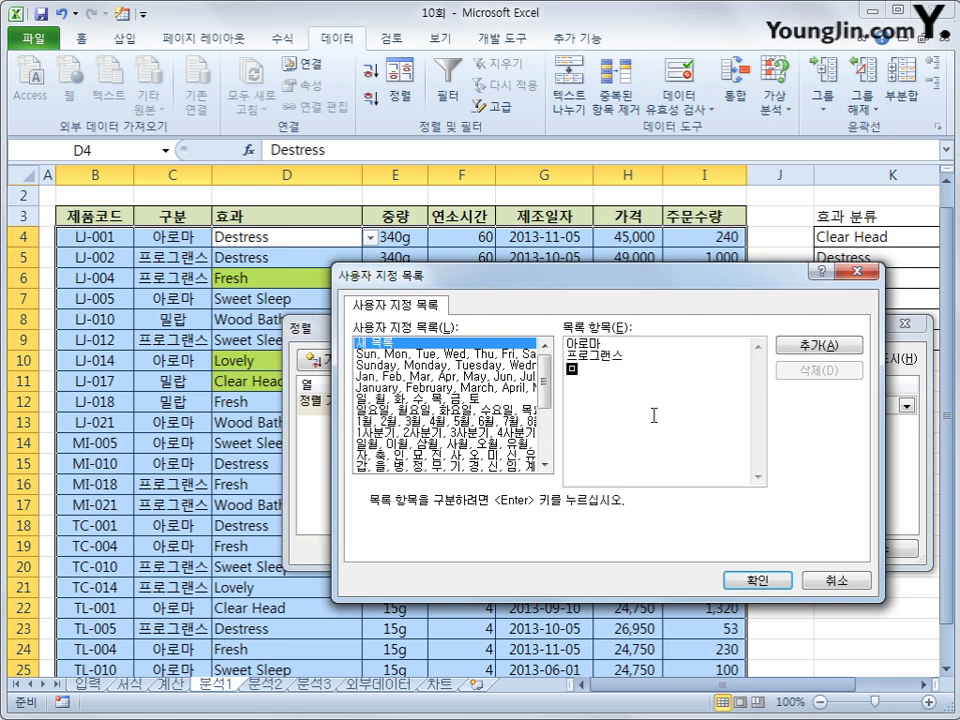
{"action": "type", "text": "밀랍"}
{"action": "left_click", "coordinate": [803, 346]}
{"action": "left_click", "coordinate": [748, 582]}
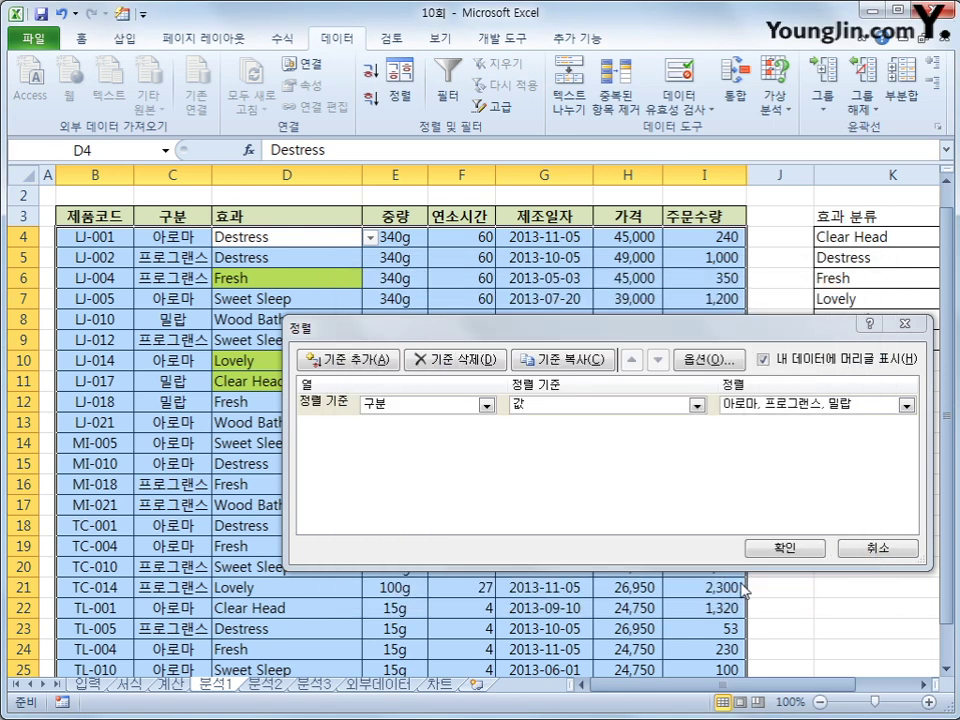
Step: Add 효과 as the second sort level, by 셀 색 with yellow set to 위에 표시, and apply the sort
{"action": "left_click", "coordinate": [379, 366]}
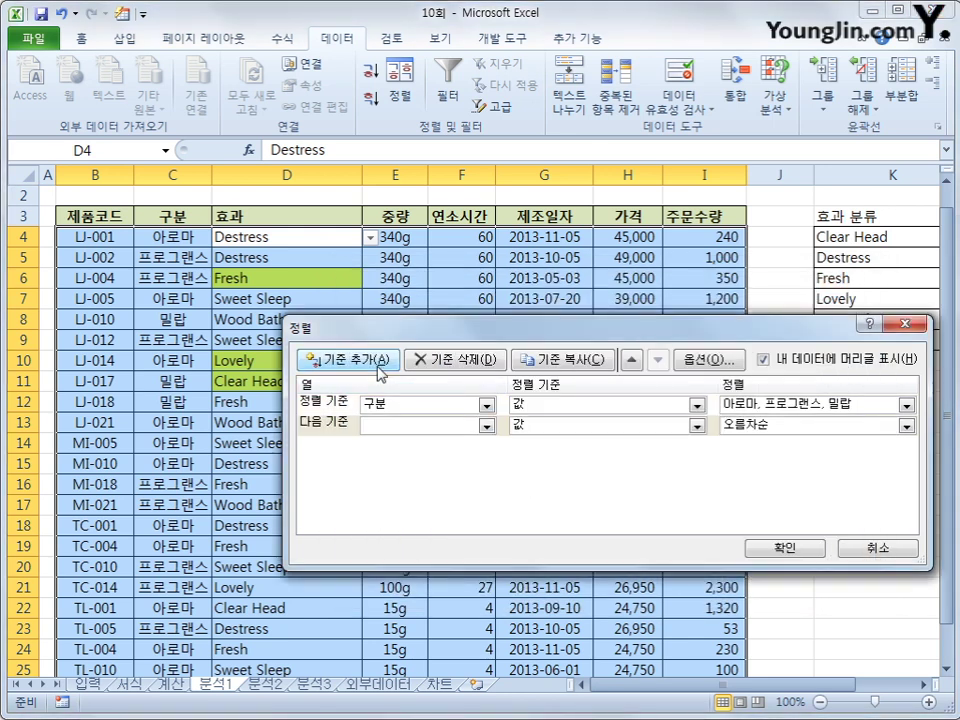
{"action": "left_click", "coordinate": [487, 426]}
{"action": "left_click", "coordinate": [375, 468]}
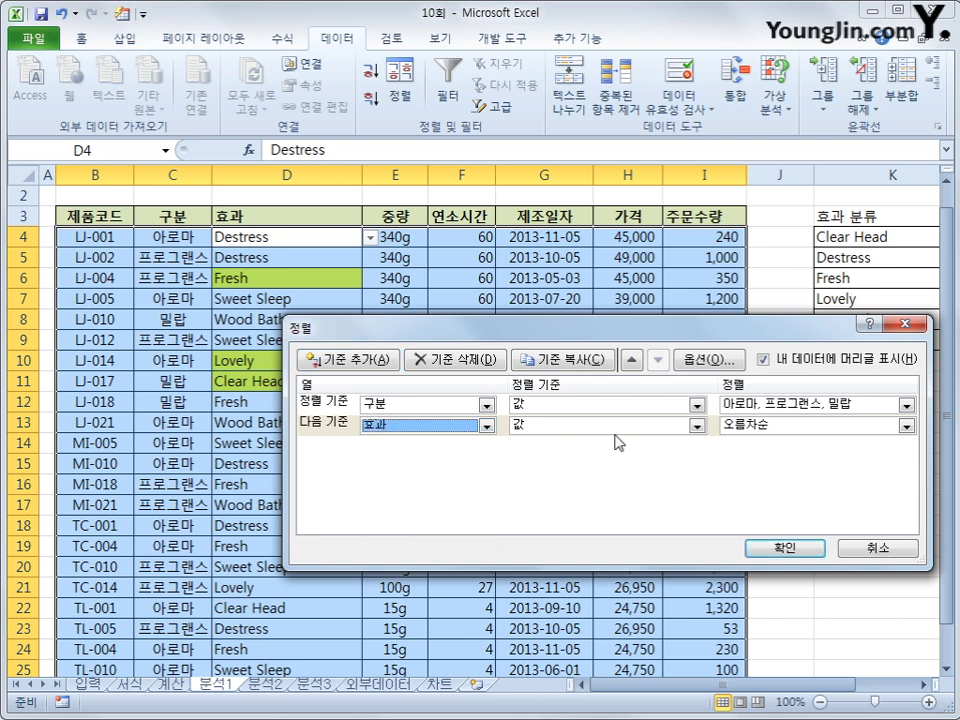
{"action": "left_click", "coordinate": [685, 427]}
{"action": "left_click", "coordinate": [638, 456]}
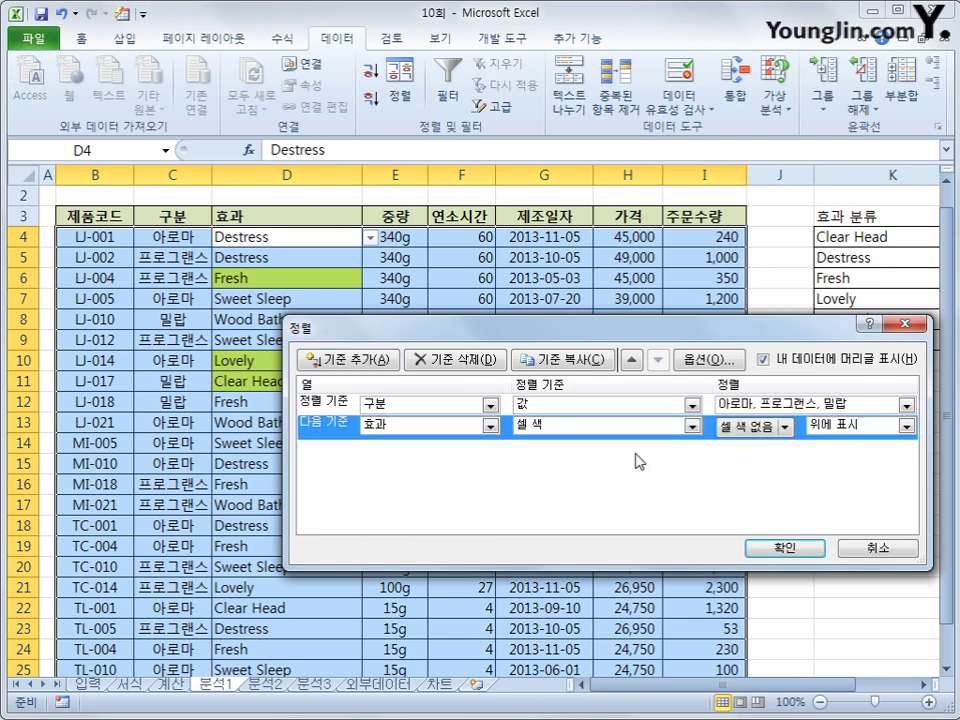
{"action": "left_click", "coordinate": [785, 430]}
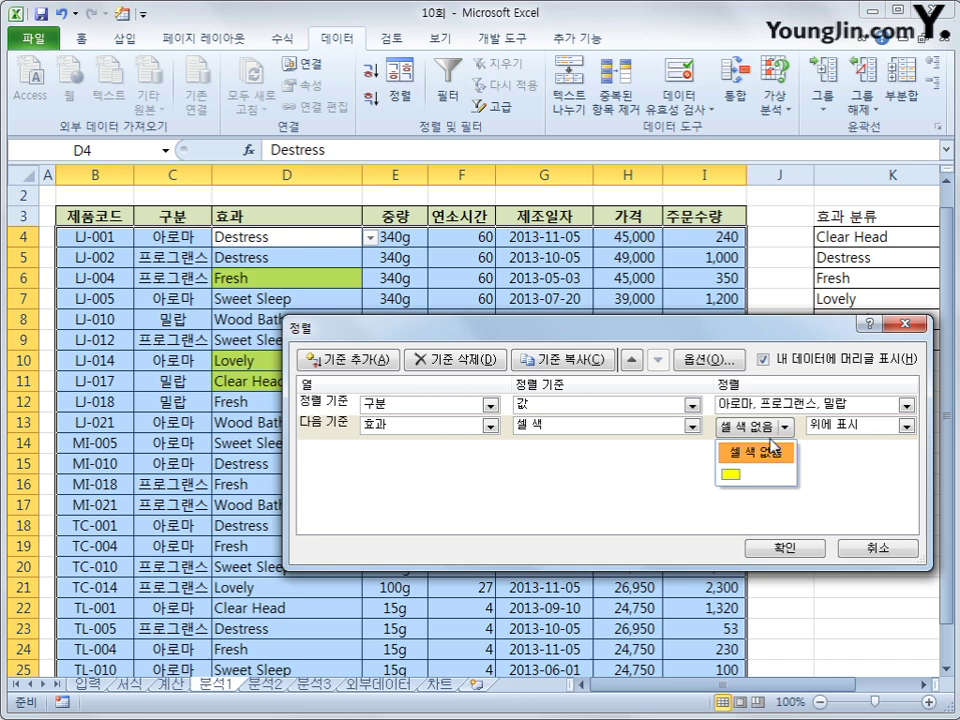
{"action": "left_click", "coordinate": [733, 478]}
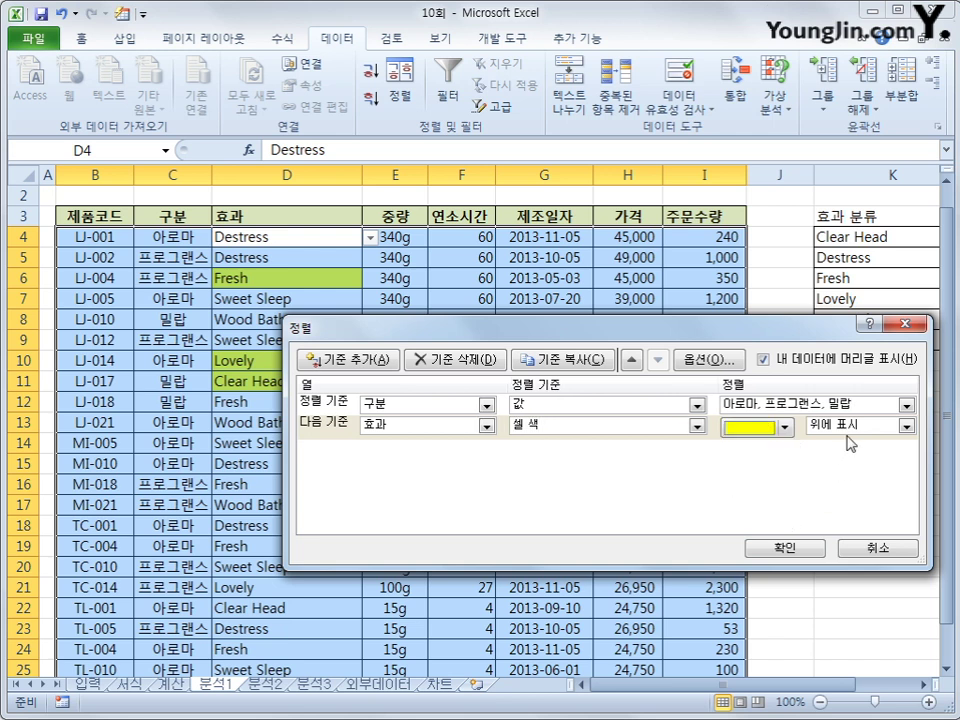
{"action": "left_click", "coordinate": [783, 548]}
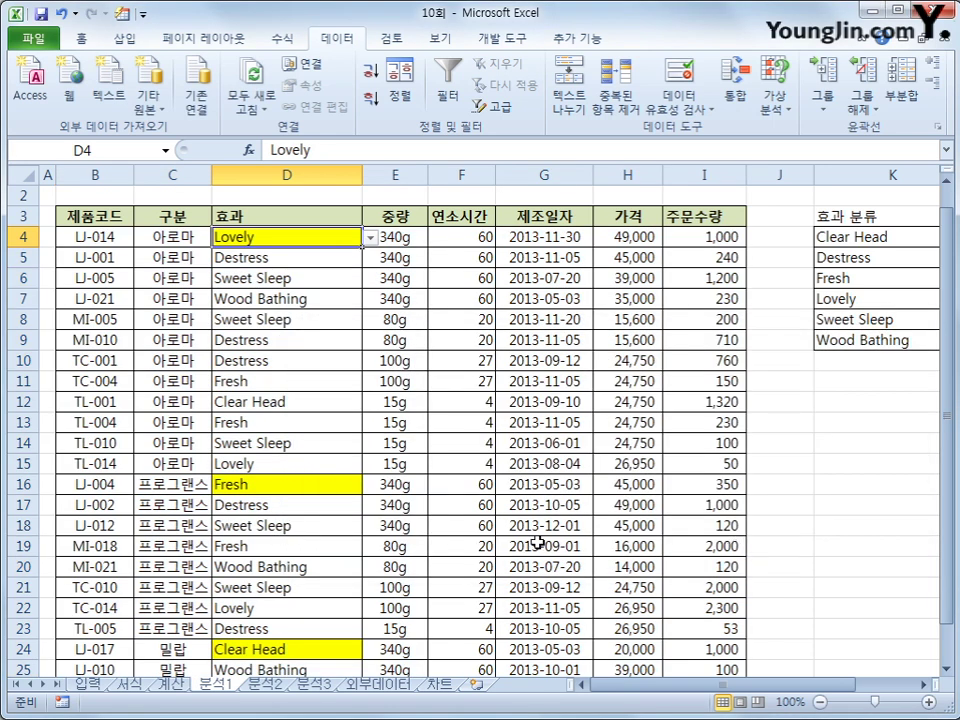
Step: On the 분석2 sheet, copy the 구분 header and a 밀랍 entry into B28:B29 as filter criteria
{"action": "left_click", "coordinate": [265, 684]}
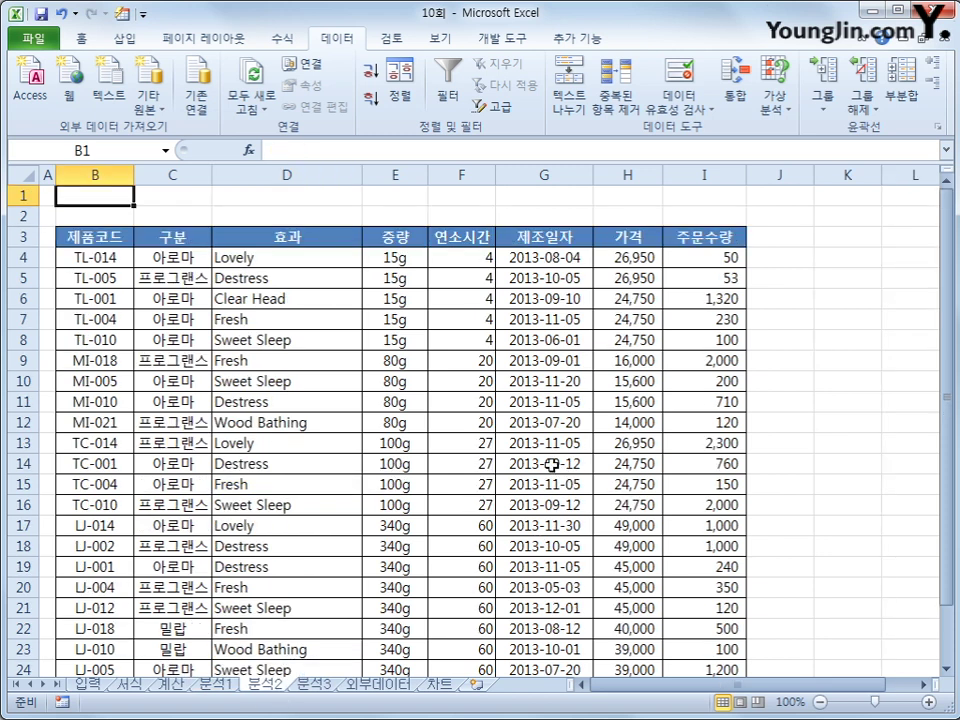
{"action": "left_click", "coordinate": [170, 237]}
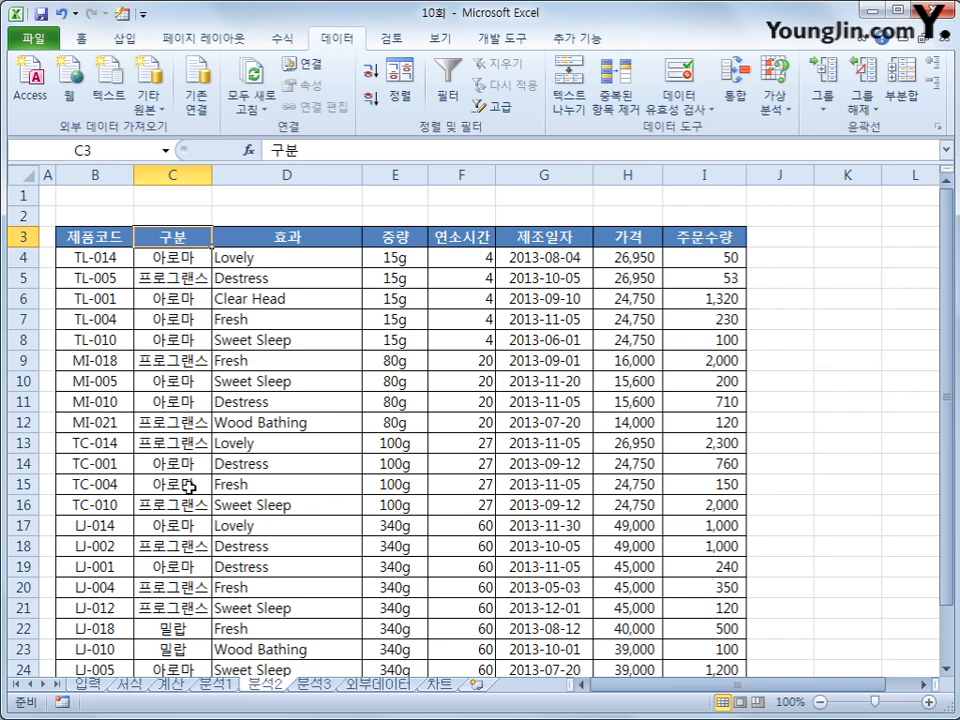
{"action": "left_click", "coordinate": [170, 628], "text": "ctrl"}
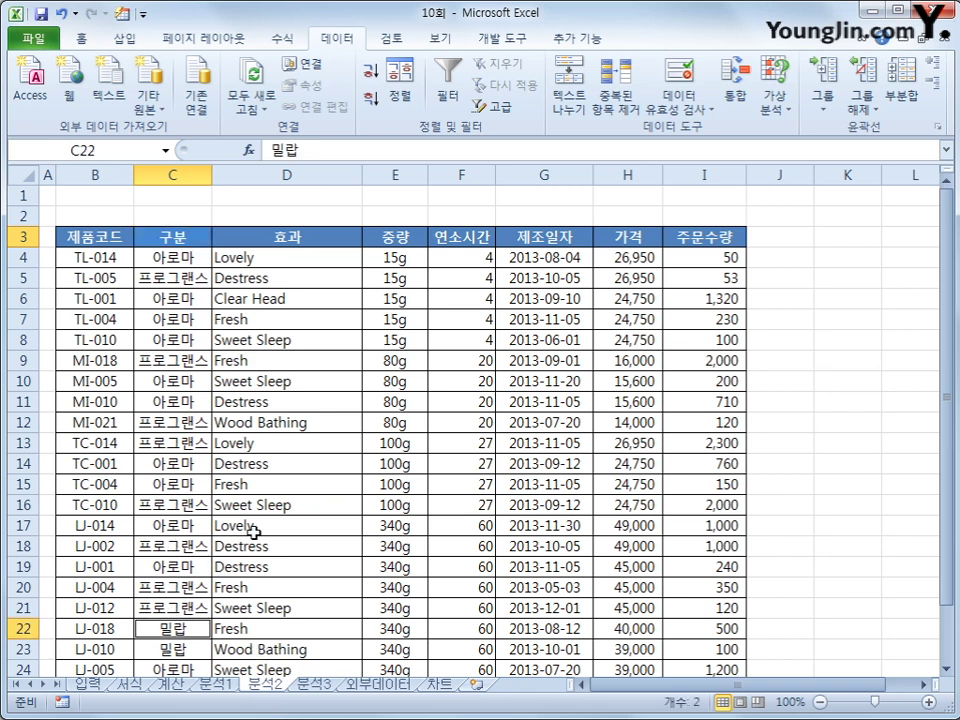
{"action": "key", "text": "ctrl+c"}
{"action": "scroll", "coordinate": [356, 572], "scroll_direction": "down", "scroll_amount": 4}
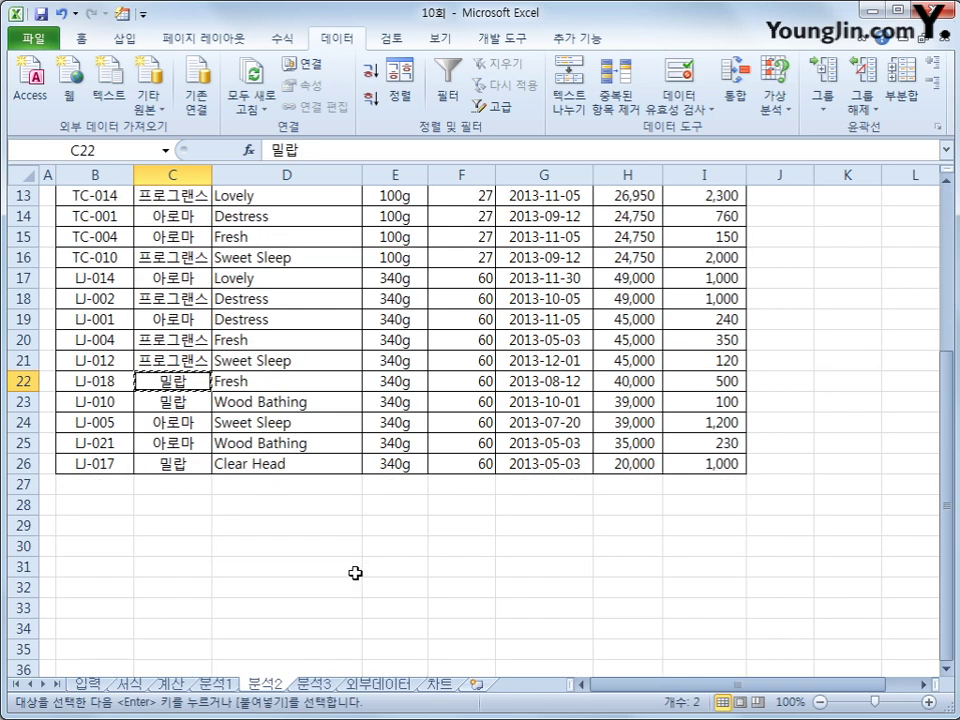
{"action": "left_click", "coordinate": [116, 510]}
{"action": "key", "text": "ctrl+v"}
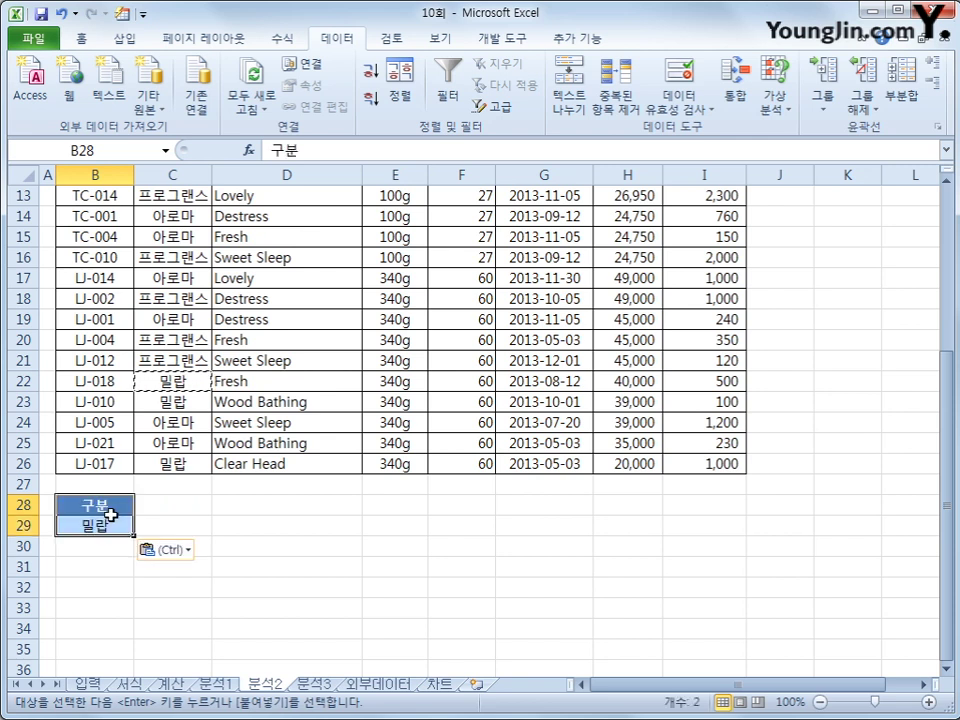
Step: Copy the 연소시간 header to C28 and enter the condition <=20 in C30
{"action": "scroll", "coordinate": [390, 569], "scroll_direction": "up", "scroll_amount": 4}
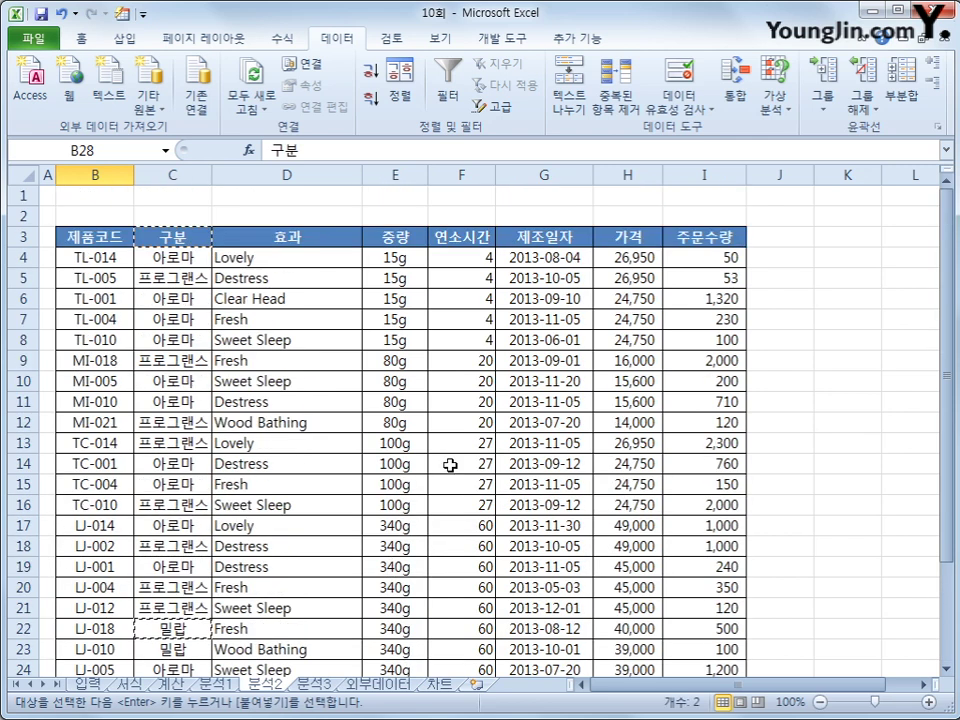
{"action": "left_click", "coordinate": [476, 237]}
{"action": "key", "text": "ctrl+c"}
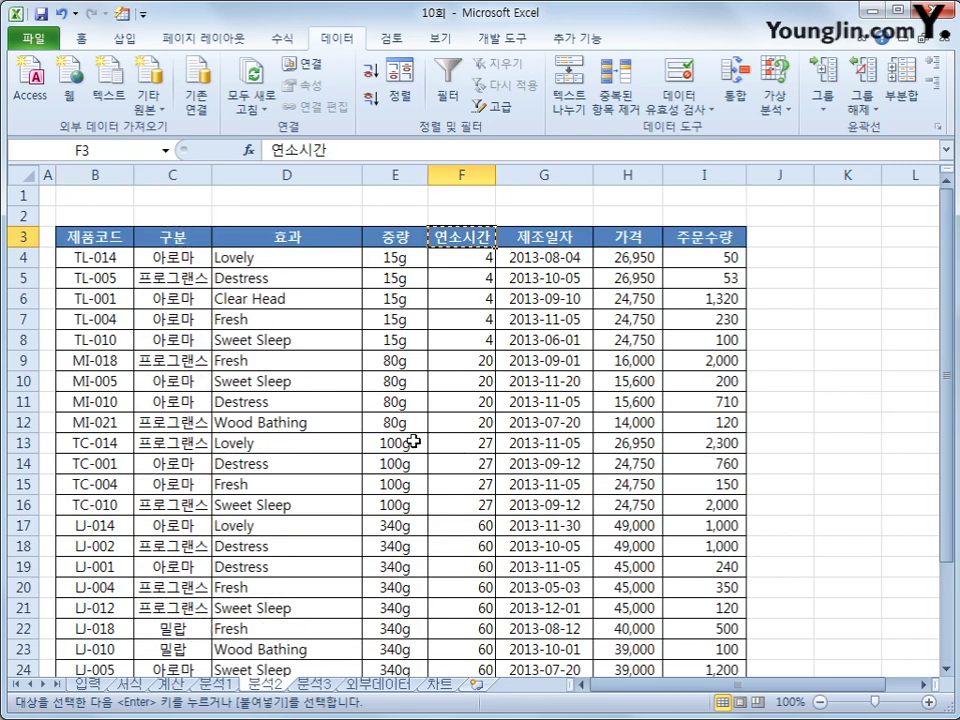
{"action": "scroll", "coordinate": [184, 575], "scroll_direction": "down", "scroll_amount": 3}
{"action": "left_click", "coordinate": [179, 570]}
{"action": "key", "text": "ctrl+v"}
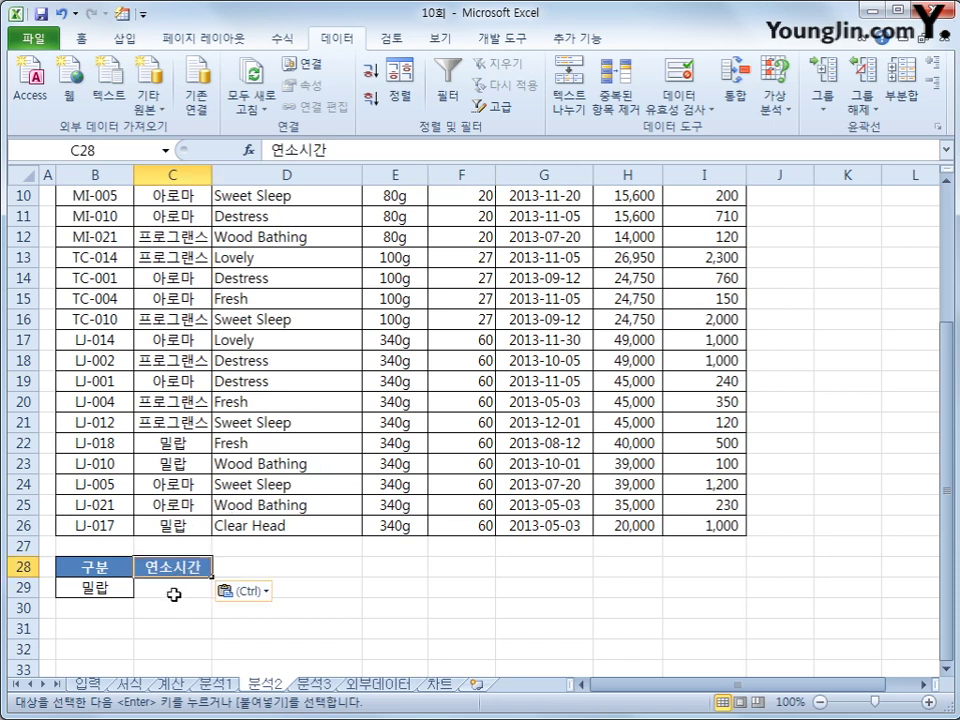
{"action": "left_click", "coordinate": [174, 593]}
{"action": "left_click", "coordinate": [175, 609]}
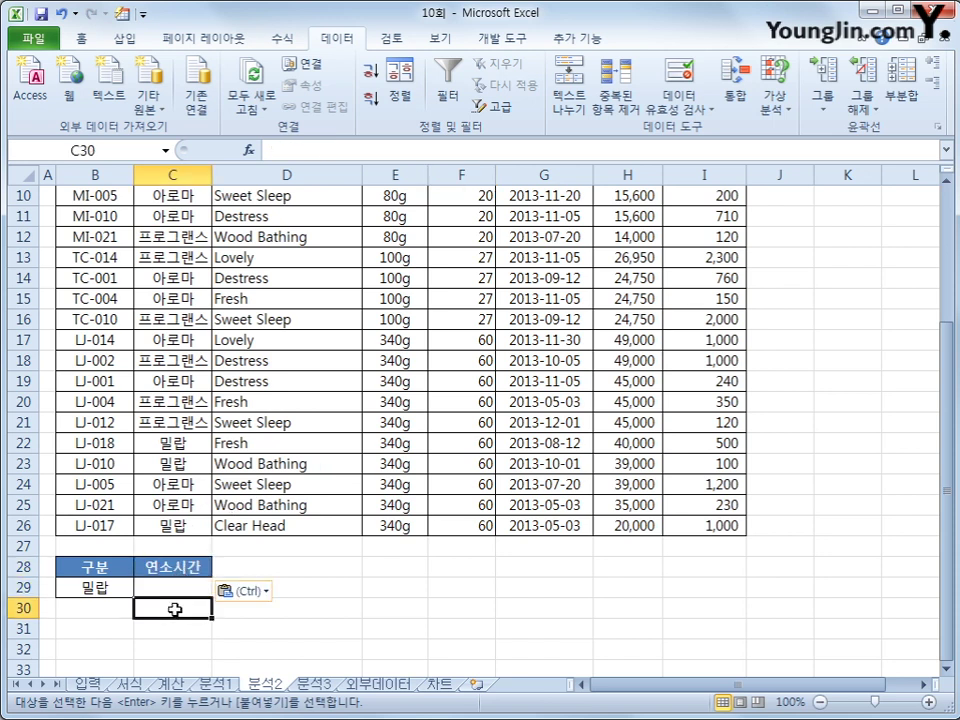
{"action": "type", "text": "<=20"}
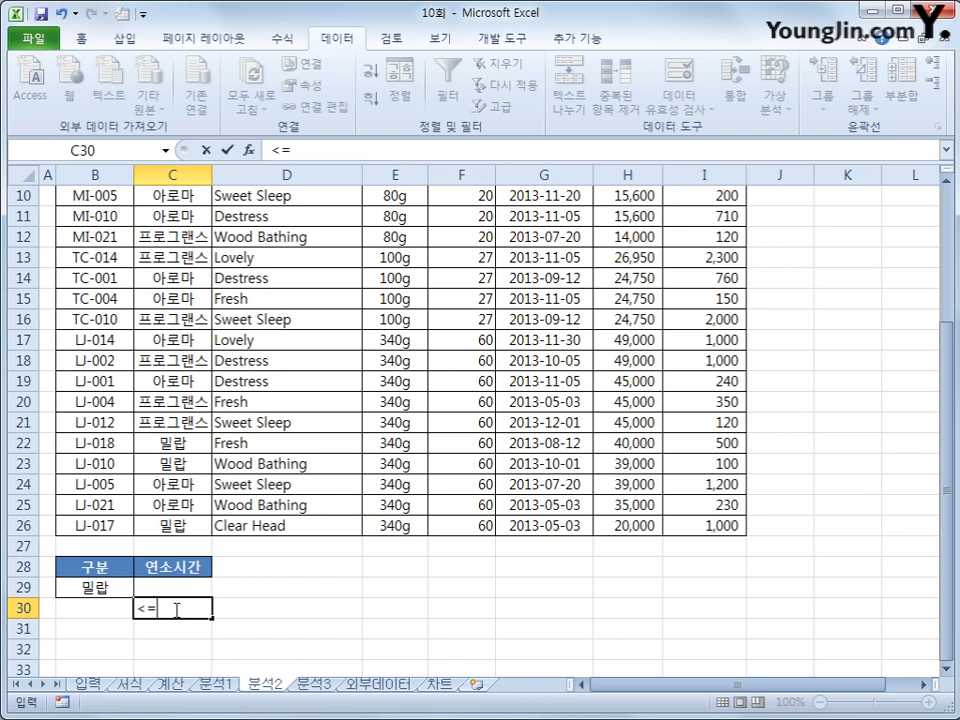
{"action": "key", "text": "Return"}
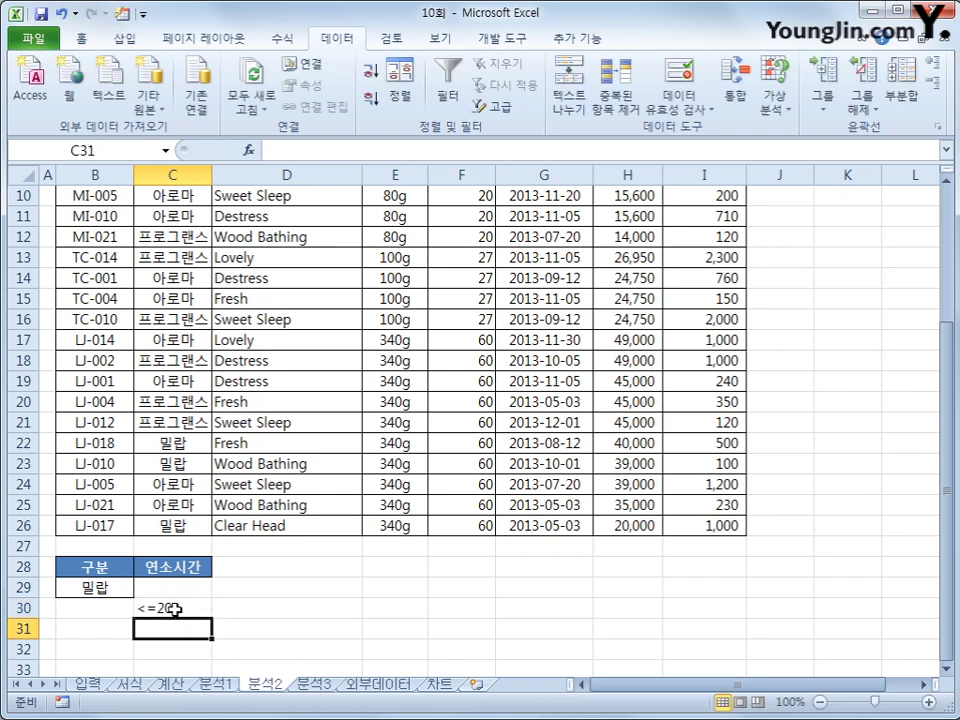
Step: Start an advanced filter on the table B3:I26 with B28:C30 as the criteria range
{"action": "scroll", "coordinate": [167, 484], "scroll_direction": "up", "scroll_amount": 2}
{"action": "left_click", "coordinate": [178, 360]}
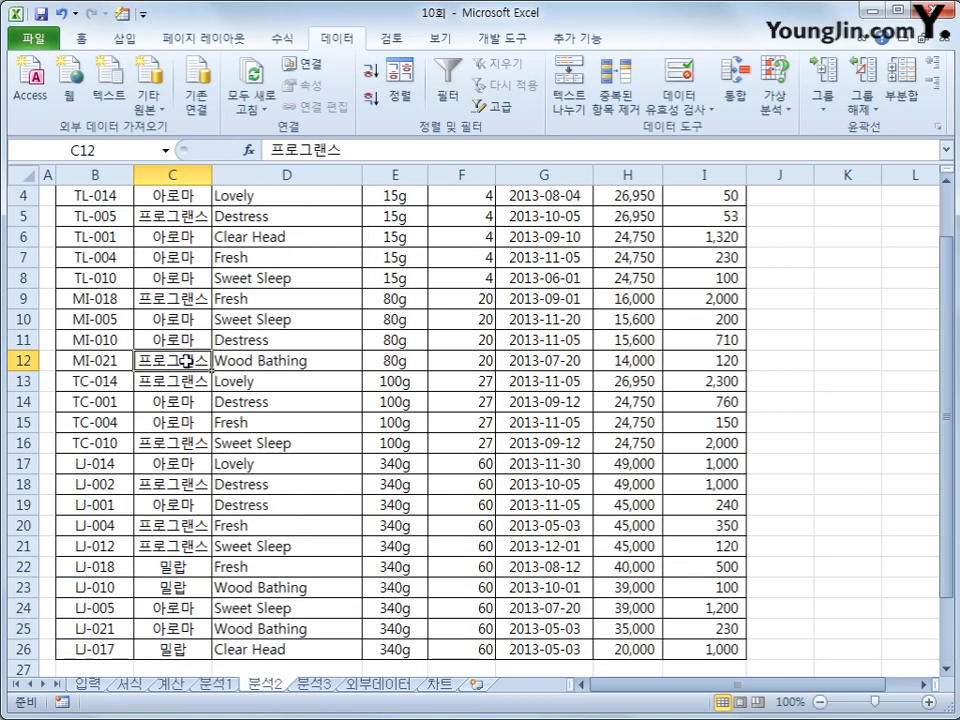
{"action": "scroll", "coordinate": [180, 360], "scroll_direction": "up", "scroll_amount": 1}
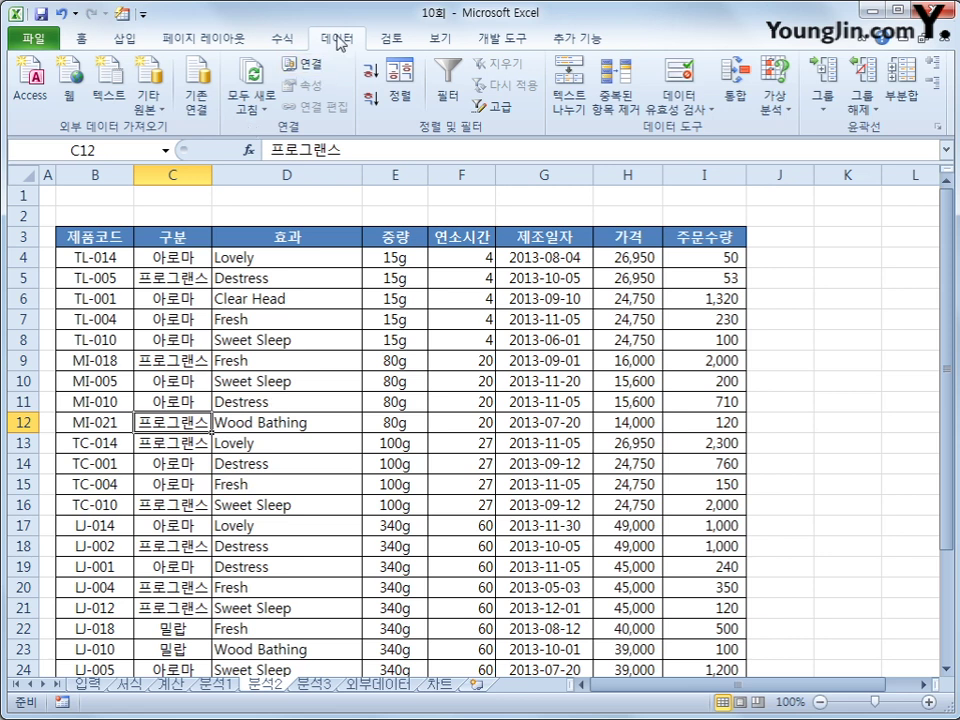
{"action": "left_click", "coordinate": [505, 106]}
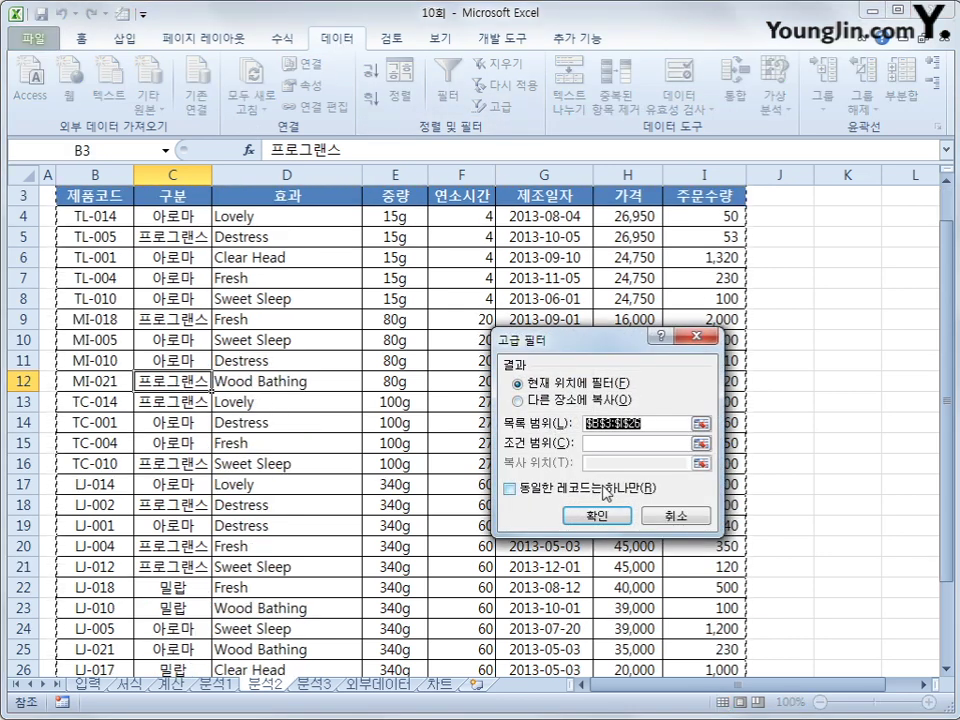
{"action": "left_click", "coordinate": [620, 446]}
{"action": "scroll", "coordinate": [171, 551], "scroll_direction": "down", "scroll_amount": 2}
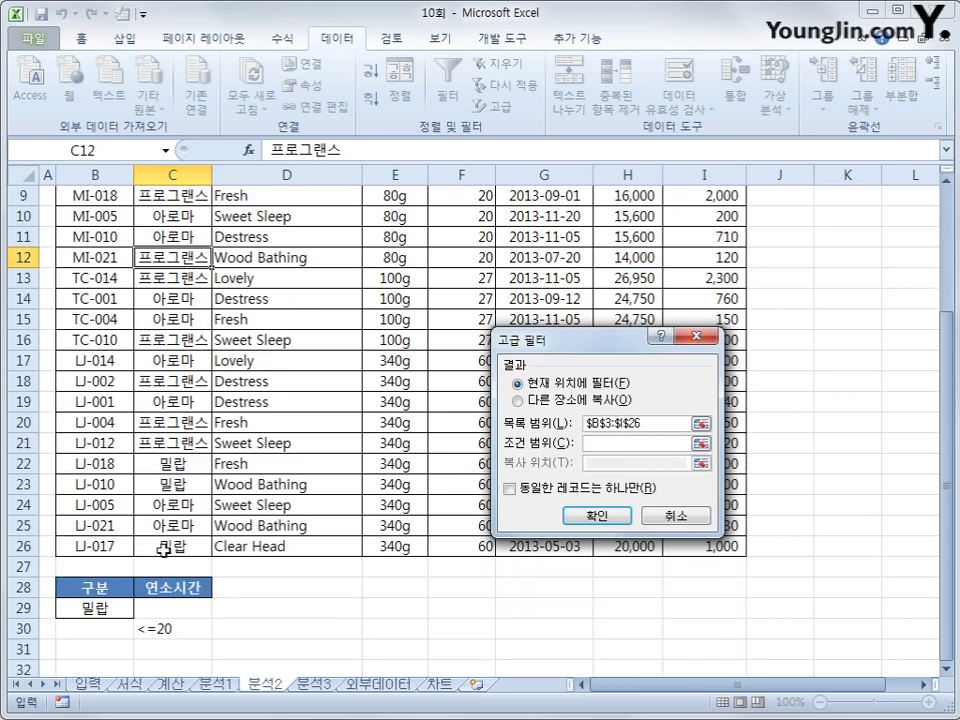
{"action": "left_click_drag", "start_coordinate": [94, 587], "coordinate": [180, 629]}
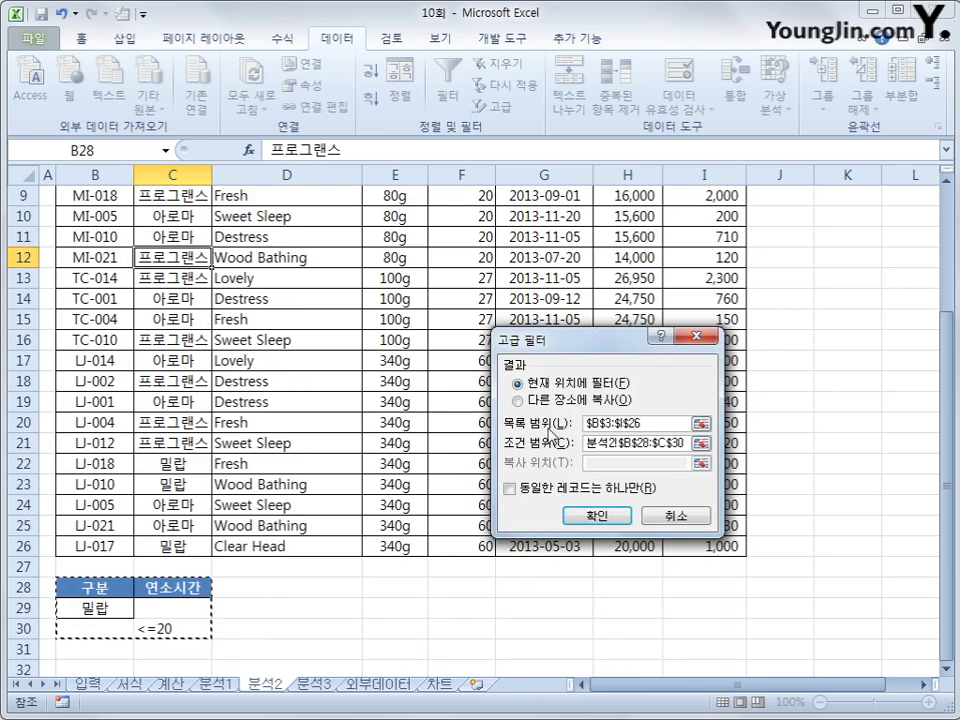
Step: Set the advanced filter to 다른 장소에 복사 with B32 as the output location and run it
{"action": "left_click", "coordinate": [517, 400]}
{"action": "left_click", "coordinate": [612, 462]}
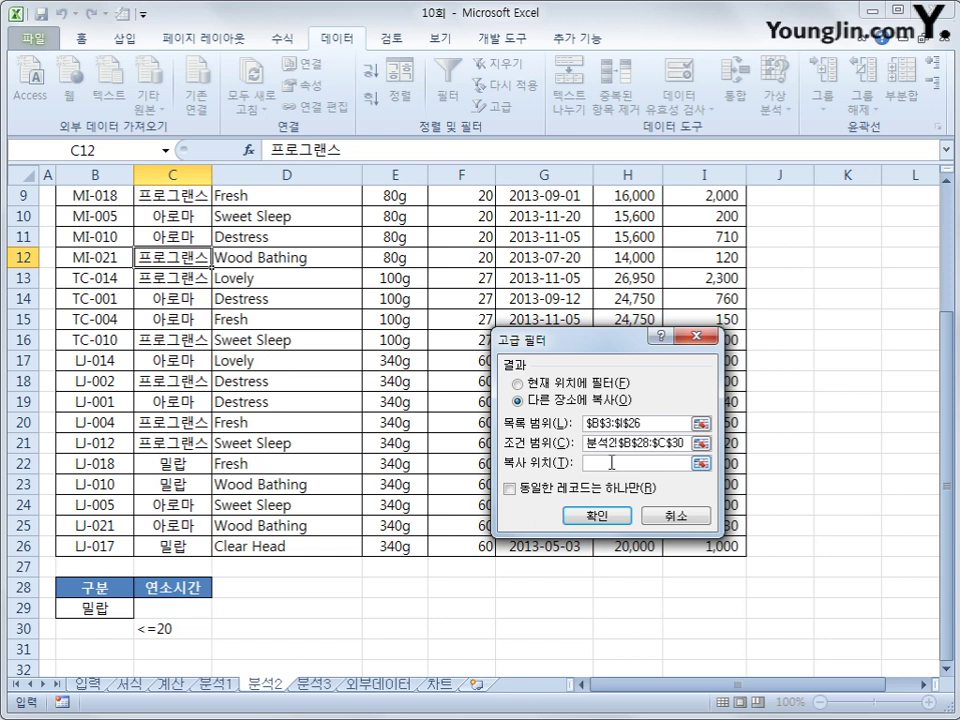
{"action": "scroll", "coordinate": [285, 540], "scroll_direction": "down", "scroll_amount": 2}
{"action": "left_click", "coordinate": [98, 558]}
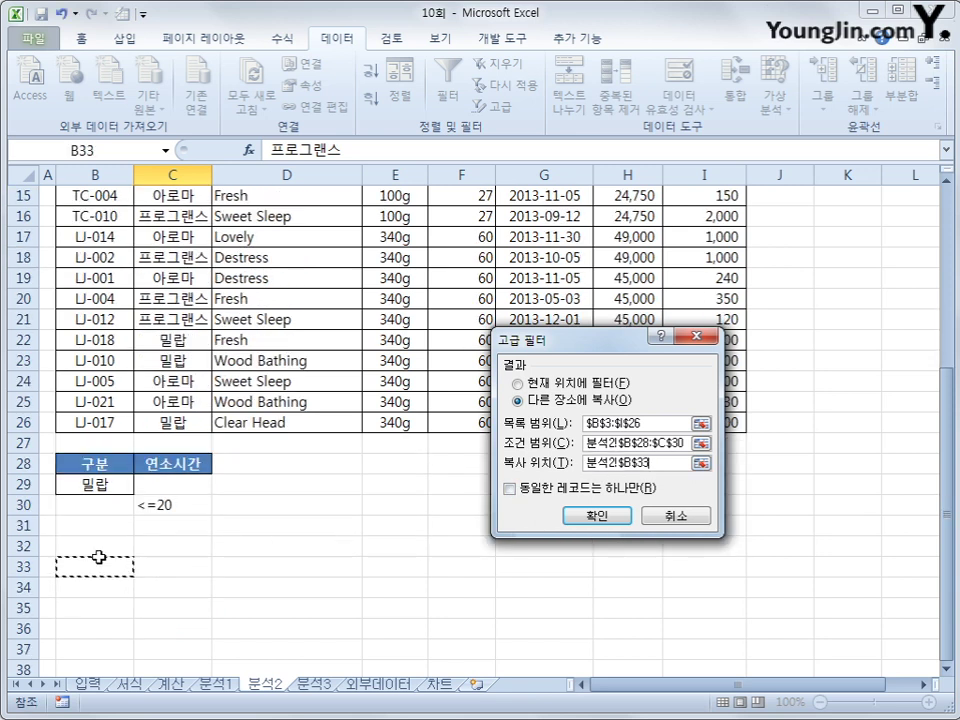
{"action": "left_click", "coordinate": [622, 515]}
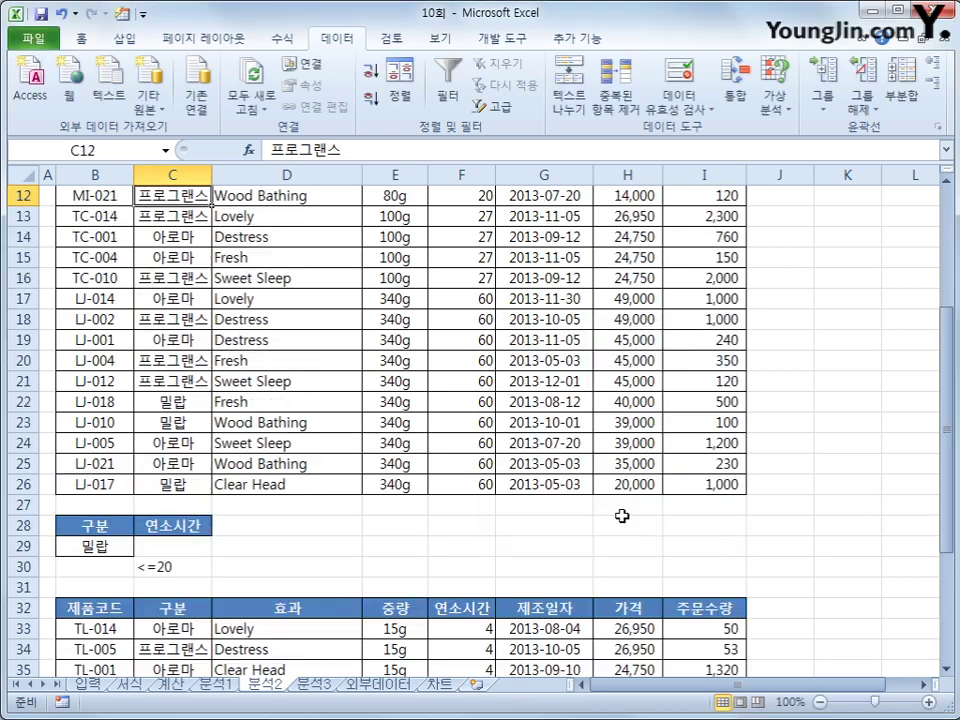
Step: Check the extracted rows against the 밀랍 and 연소시간 <=20 conditions
{"action": "scroll", "coordinate": [622, 515], "scroll_direction": "down", "scroll_amount": 3}
{"action": "scroll", "coordinate": [622, 515], "scroll_direction": "down", "scroll_amount": 2}
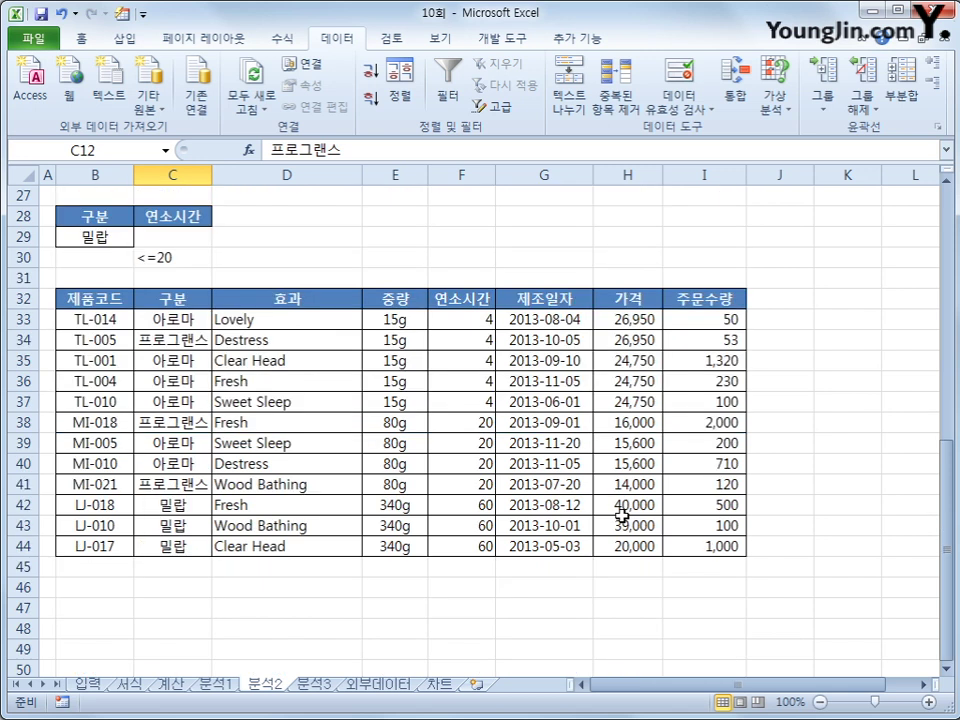
{"action": "left_click_drag", "start_coordinate": [193, 506], "coordinate": [197, 562]}
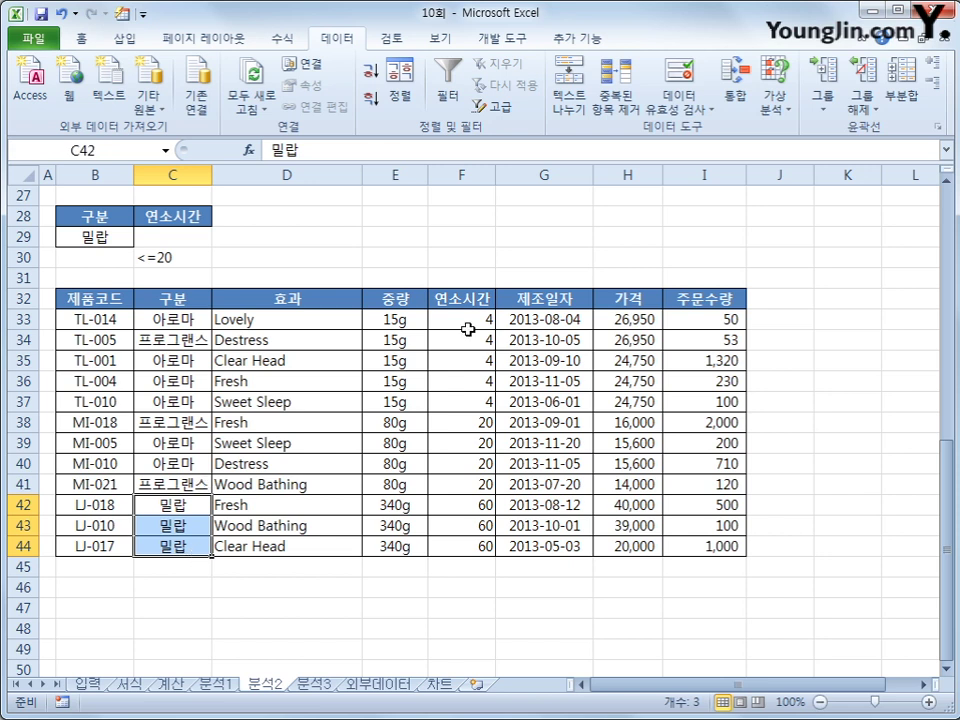
{"action": "left_click_drag", "start_coordinate": [467, 320], "coordinate": [470, 483]}
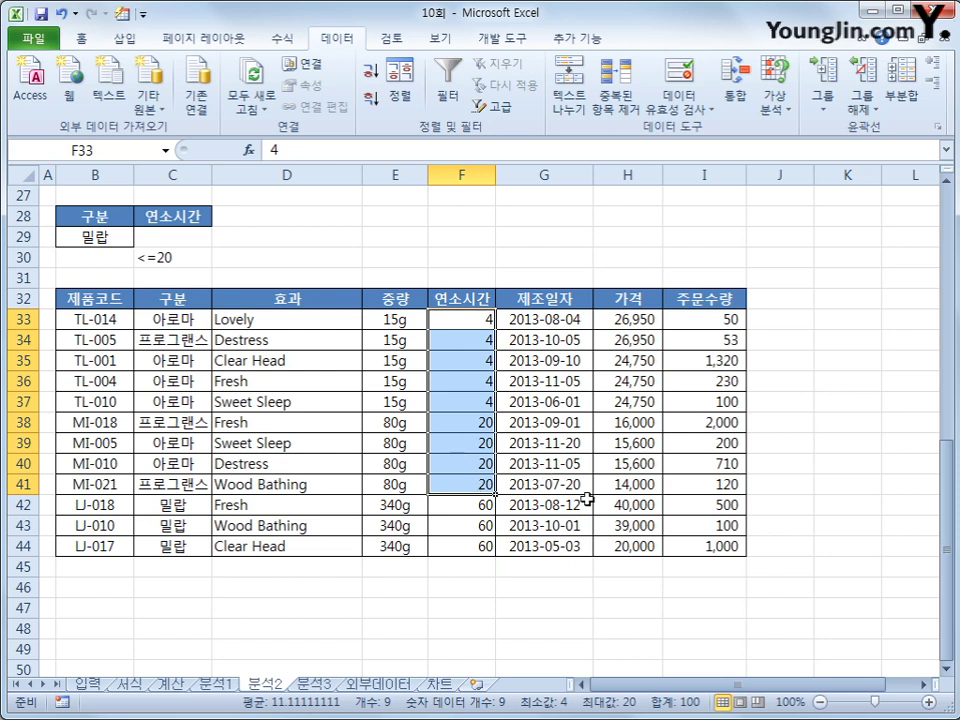
{"action": "left_click_drag", "start_coordinate": [470, 422], "coordinate": [472, 485]}
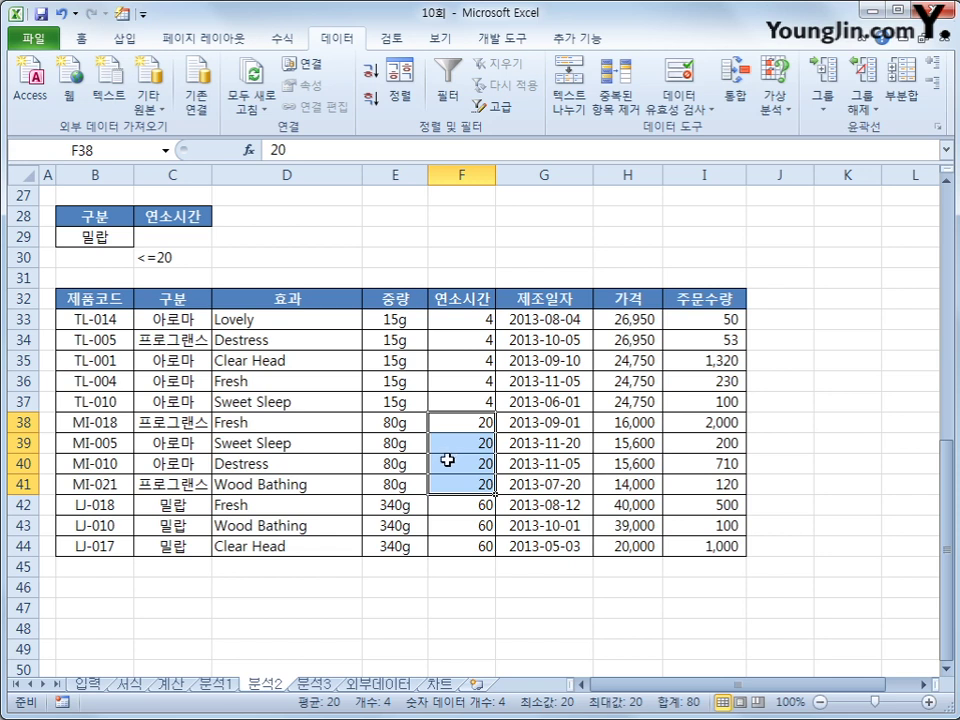
Step: Create a pivot table on the 분석3 sheet from B3:I26, placed in the existing worksheet at B32
{"action": "left_click", "coordinate": [313, 684]}
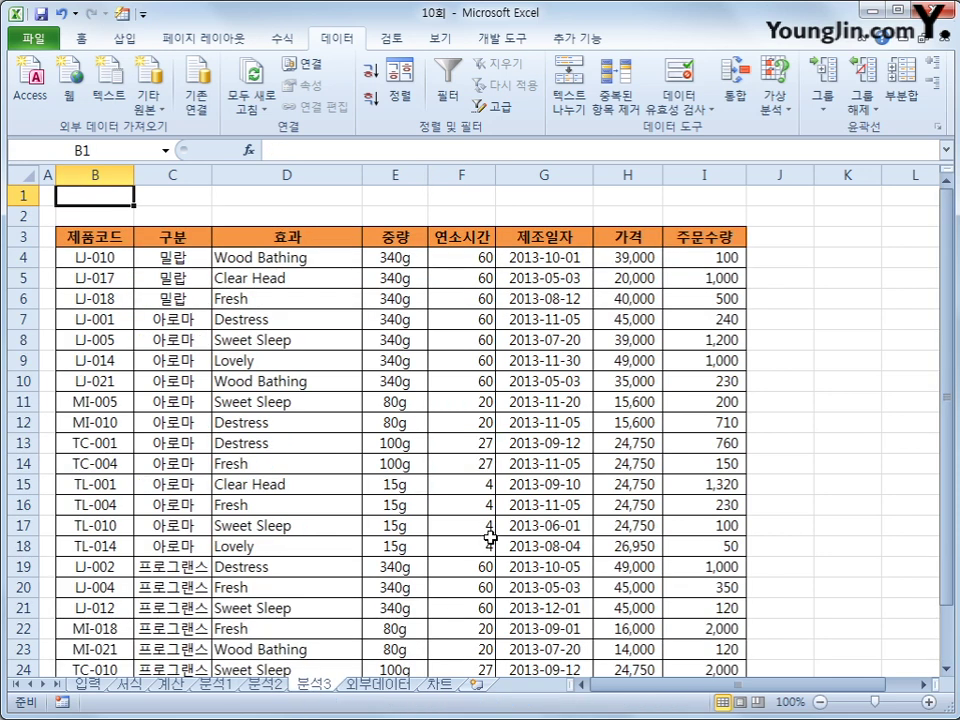
{"action": "scroll", "coordinate": [490, 538], "scroll_direction": "down", "scroll_amount": 2}
{"action": "left_click", "coordinate": [270, 332]}
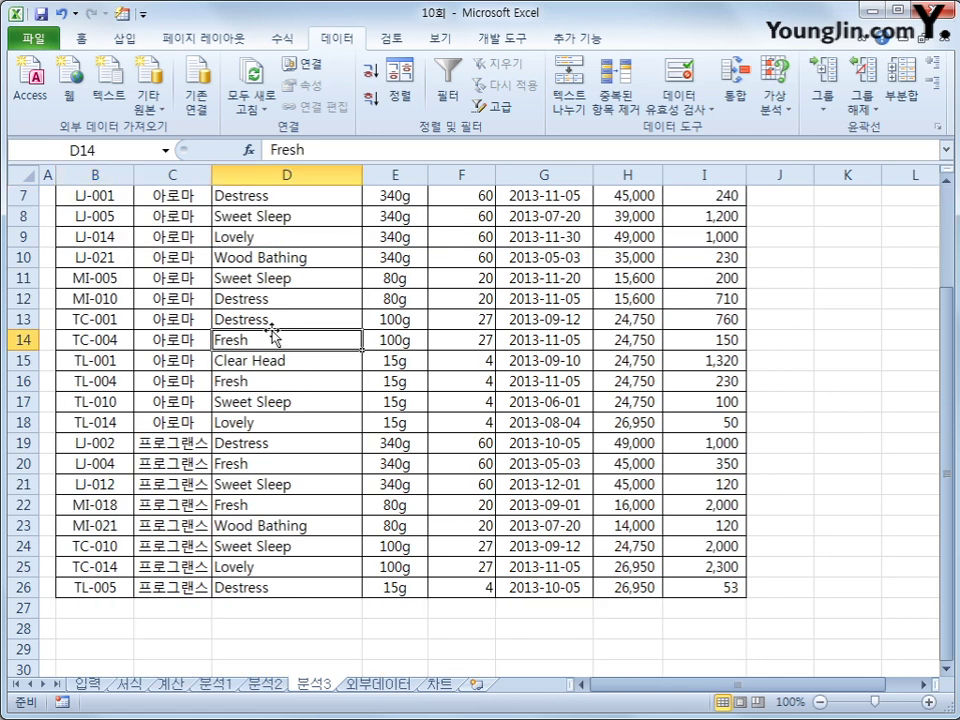
{"action": "left_click", "coordinate": [124, 38]}
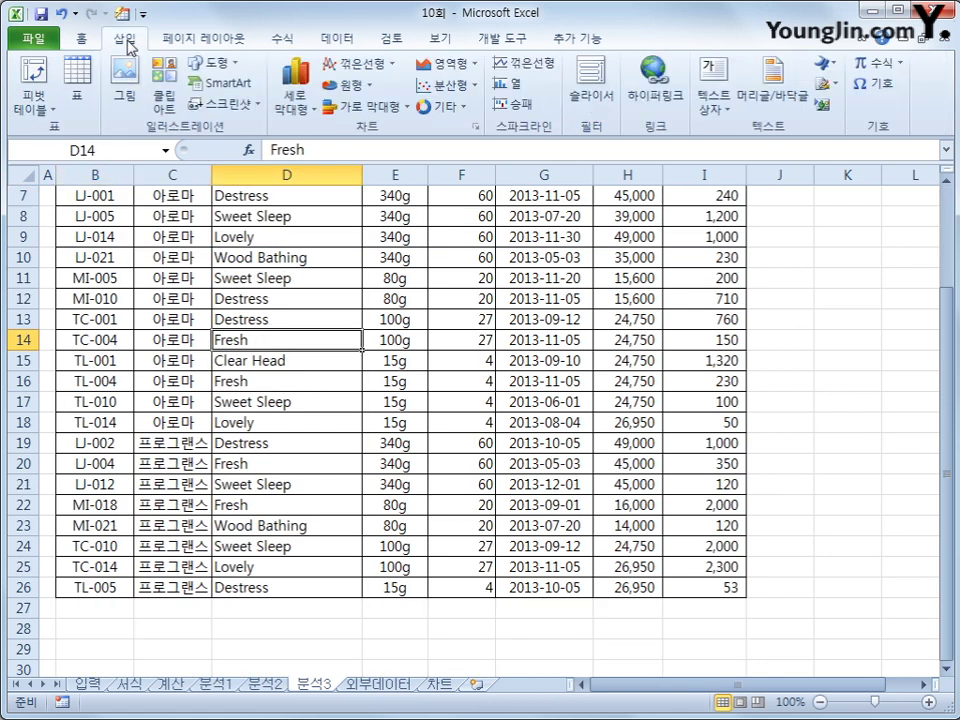
{"action": "left_click", "coordinate": [34, 78]}
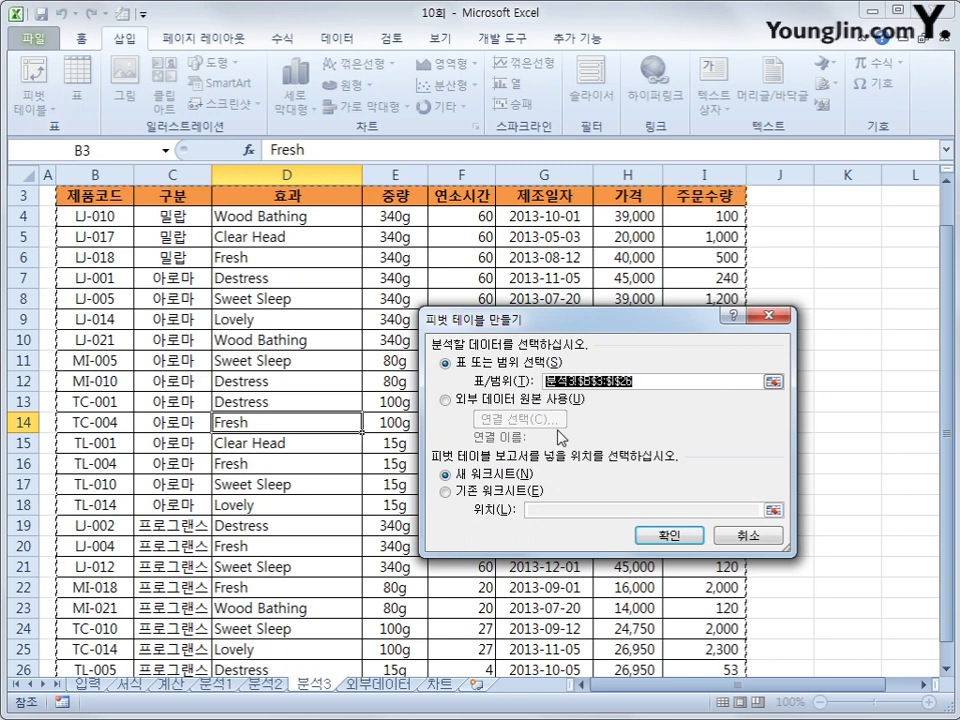
{"action": "left_click", "coordinate": [529, 492]}
{"action": "left_click", "coordinate": [540, 510]}
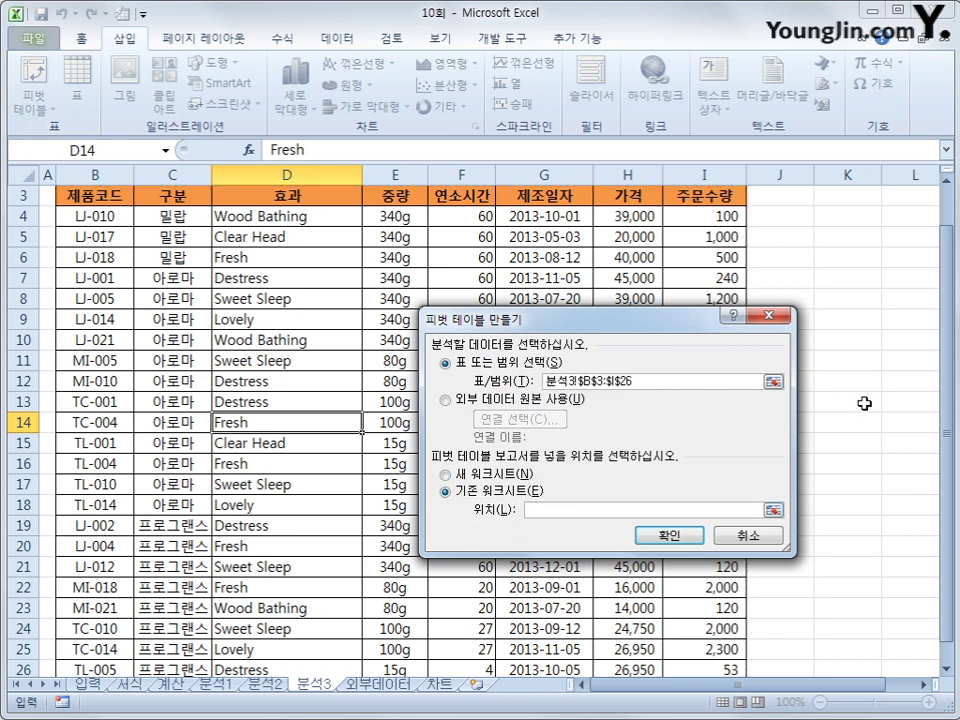
{"action": "scroll", "coordinate": [281, 557], "scroll_direction": "down", "scroll_amount": 3}
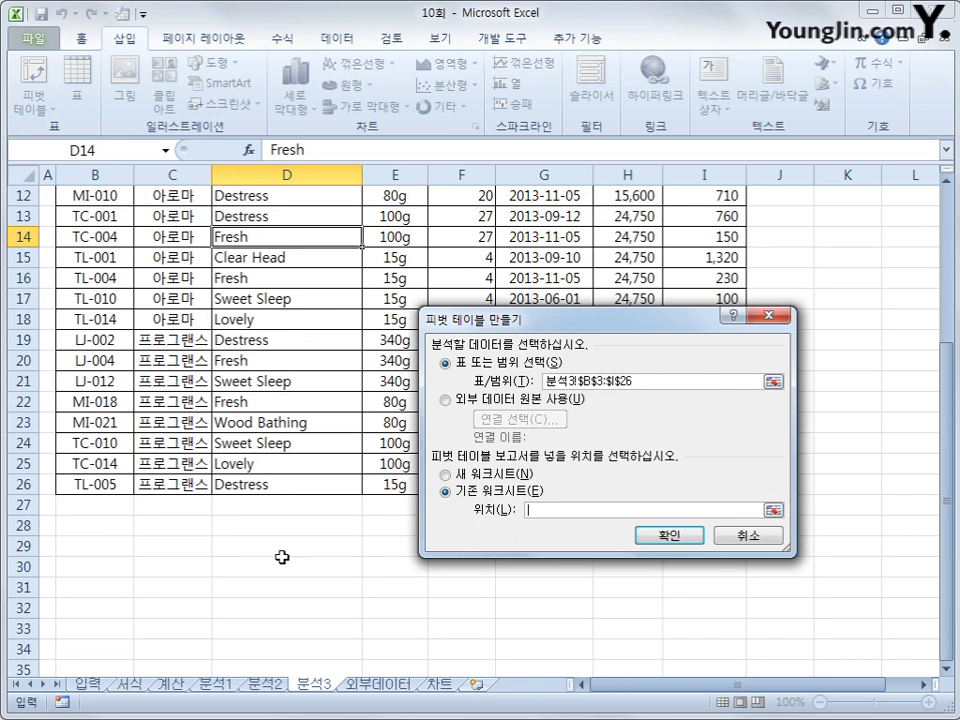
{"action": "left_click", "coordinate": [116, 607]}
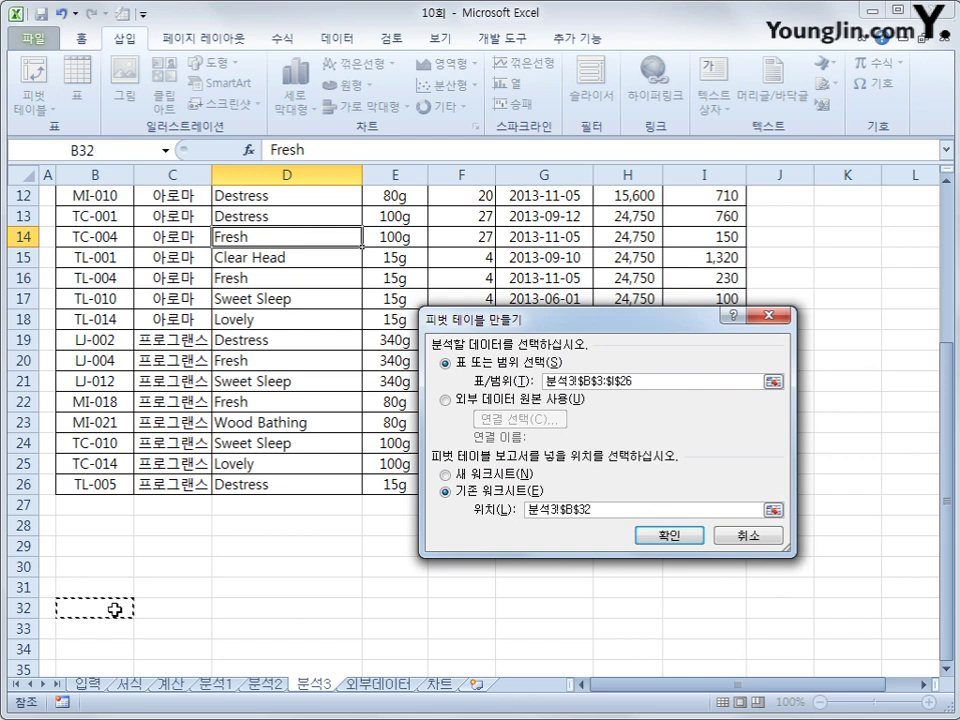
{"action": "left_click", "coordinate": [660, 537]}
Step: Lay out the pivot table with 효과 as row labels, 구분 as column labels and the sum of 주문수량 as values
{"action": "scroll", "coordinate": [539, 541], "scroll_direction": "down", "scroll_amount": 4}
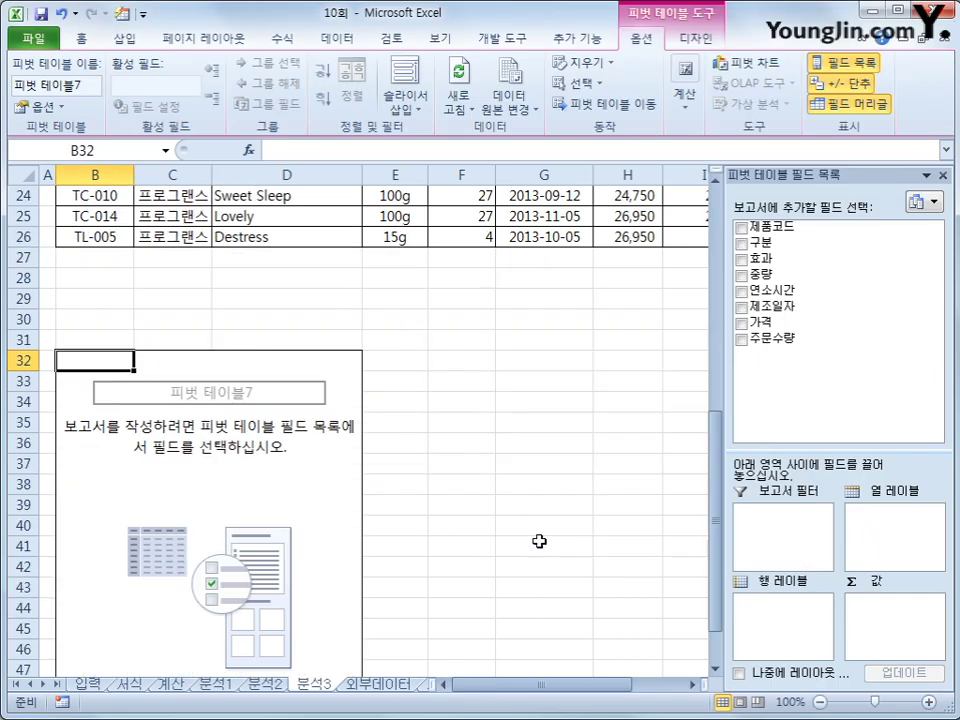
{"action": "scroll", "coordinate": [539, 541], "scroll_direction": "down", "scroll_amount": 3}
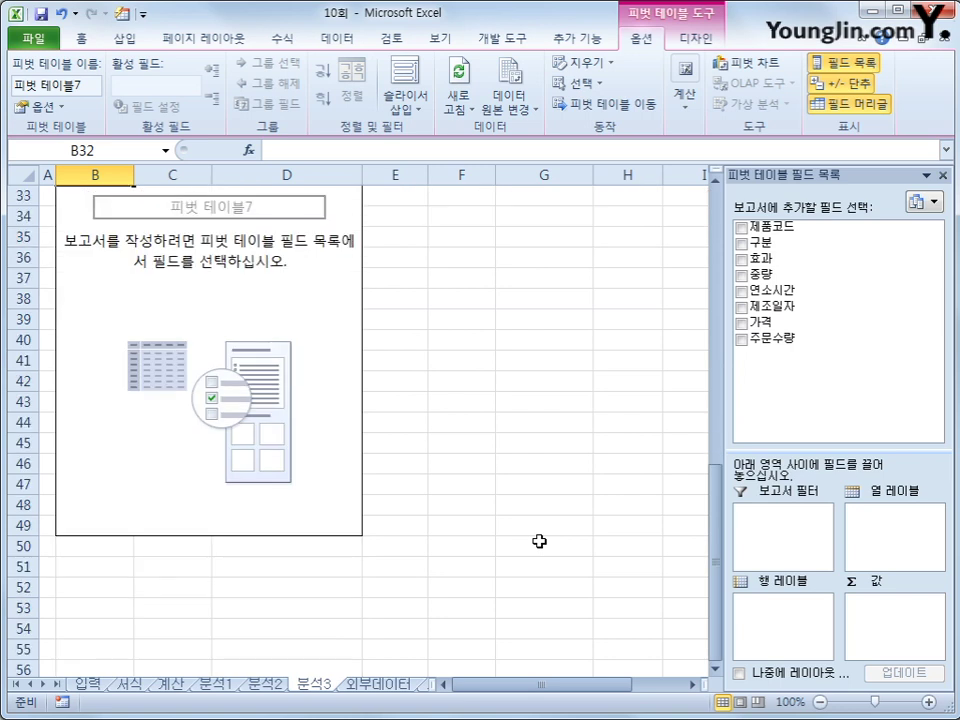
{"action": "scroll", "coordinate": [660, 455], "scroll_direction": "up", "scroll_amount": 11}
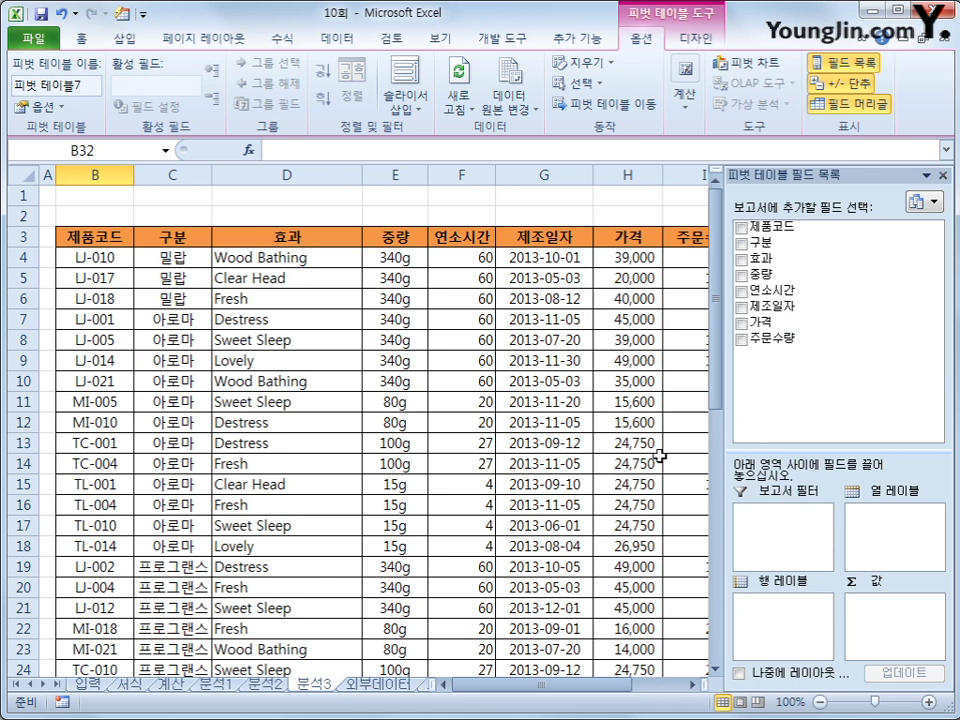
{"action": "left_click_drag", "start_coordinate": [760, 258], "coordinate": [779, 620]}
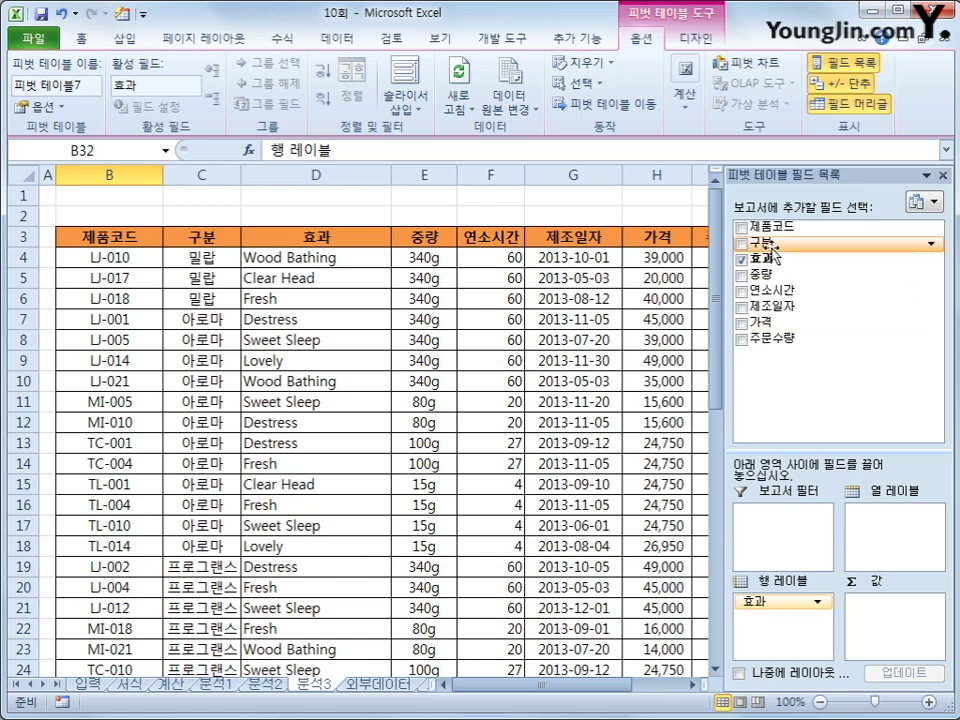
{"action": "left_click_drag", "start_coordinate": [765, 243], "coordinate": [886, 530]}
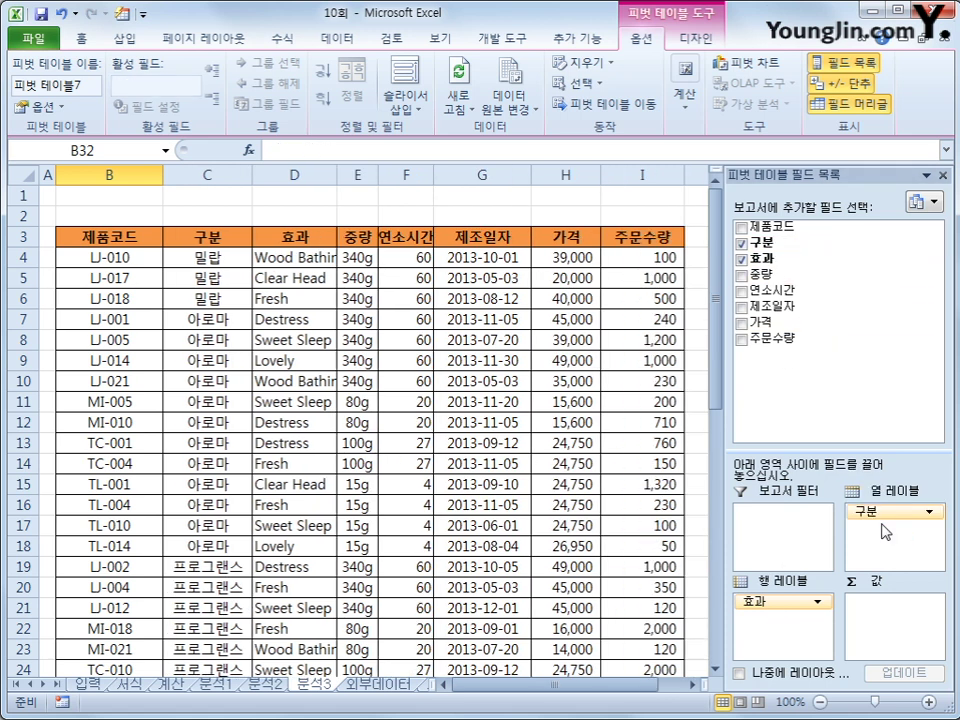
{"action": "left_click_drag", "start_coordinate": [788, 340], "coordinate": [889, 657]}
{"action": "scroll", "coordinate": [594, 606], "scroll_direction": "down", "scroll_amount": 7}
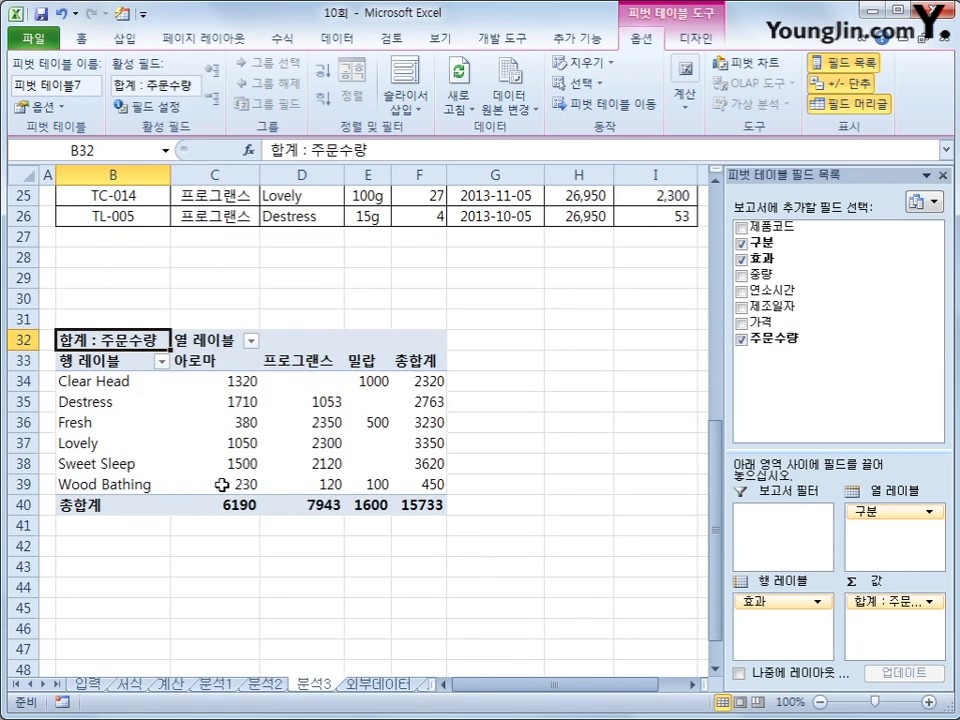
{"action": "mouse_move", "coordinate": [221, 484]}
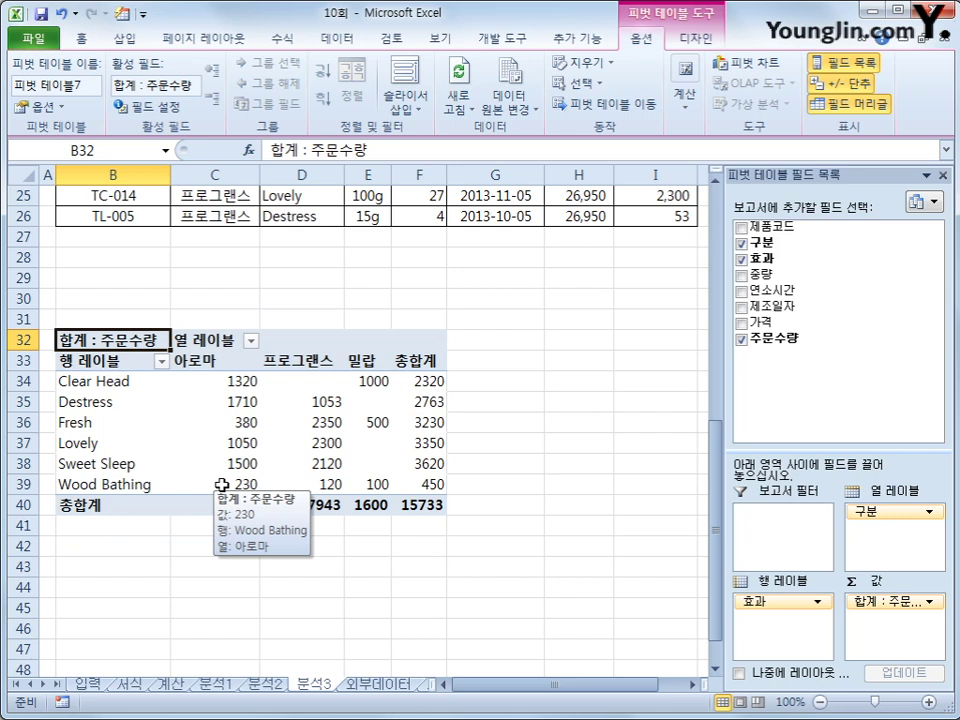
Step: Apply the pivot table style 피벗 스타일 어둡게 11 and deselect the pivot table
{"action": "left_click", "coordinate": [693, 40]}
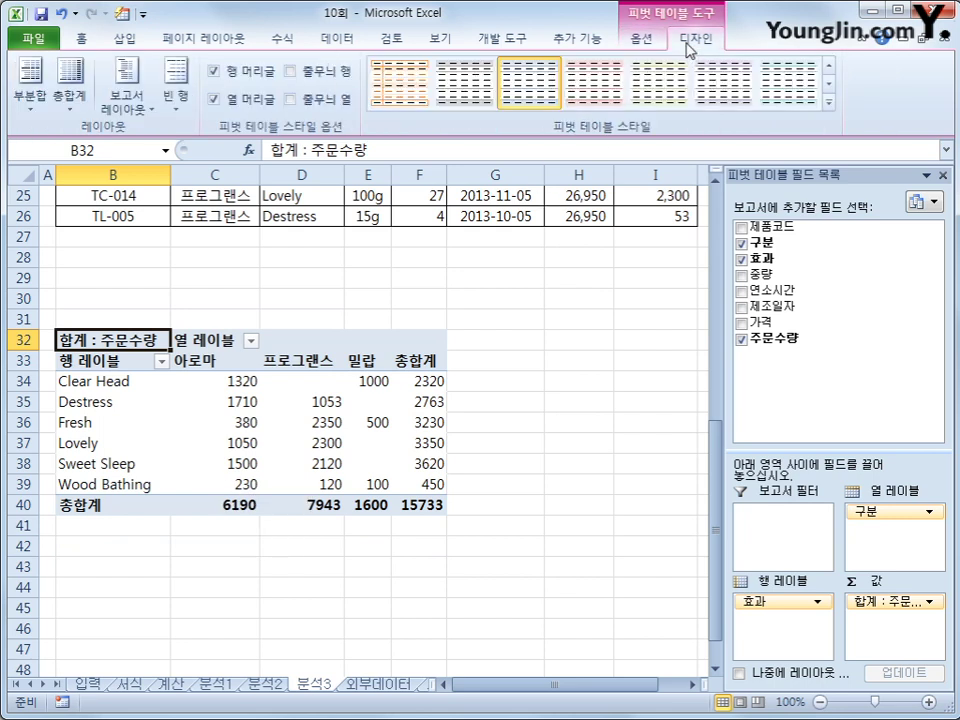
{"action": "left_click", "coordinate": [829, 102]}
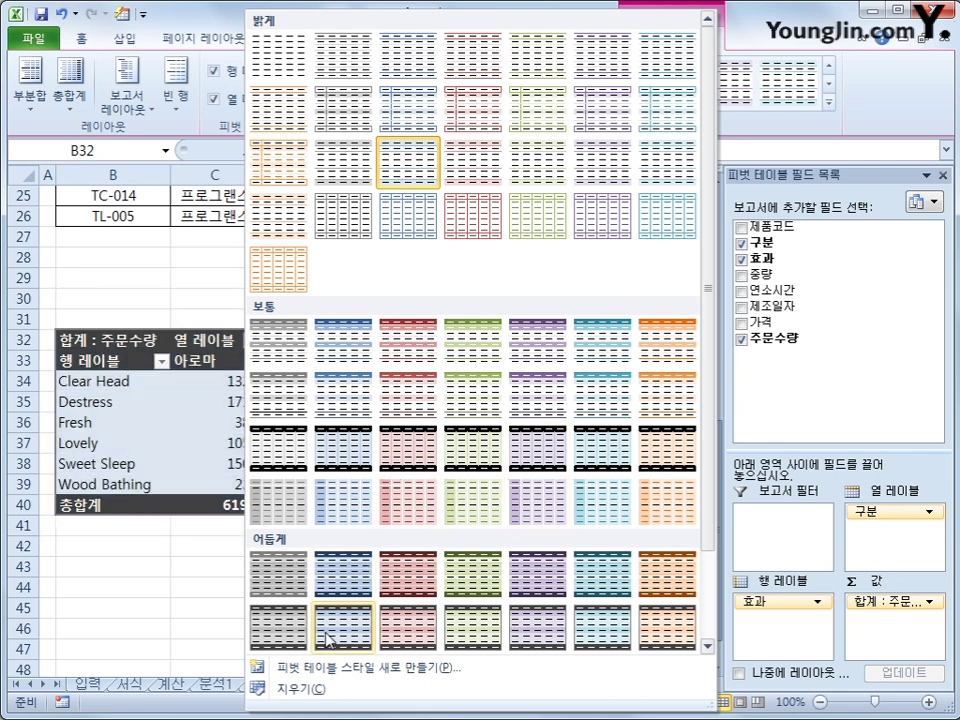
{"action": "left_click", "coordinate": [480, 630]}
{"action": "left_click", "coordinate": [579, 594]}
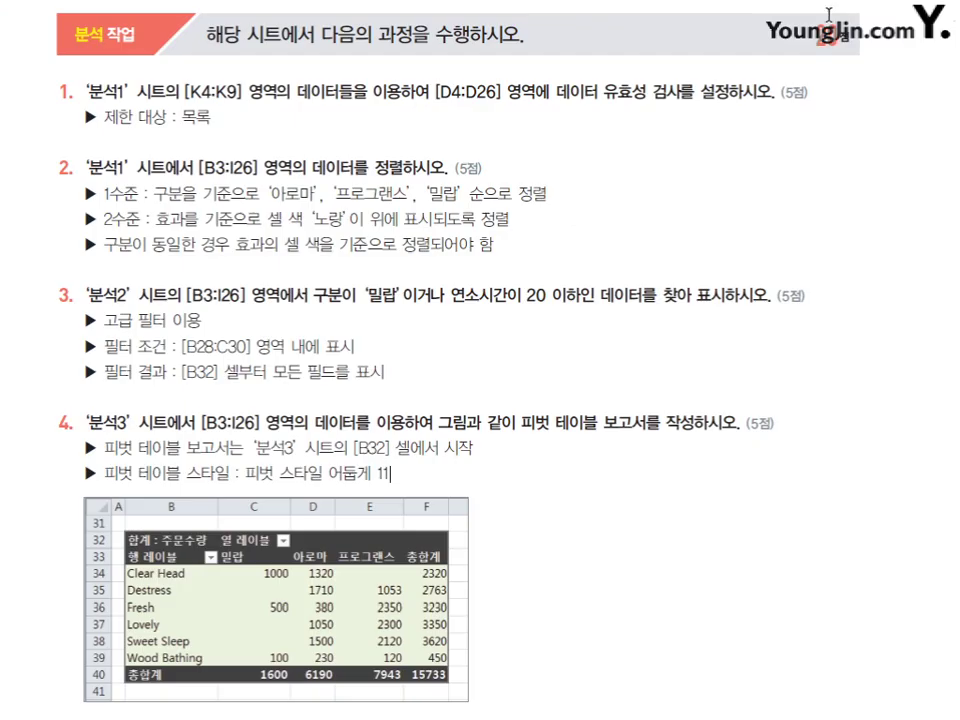
Step: Switch to the exam document and read 기타 작업 tasks 1 and 2 on the text file import and chart creation
{"action": "scroll", "coordinate": [936, 240], "scroll_direction": "down", "scroll_amount": 15}
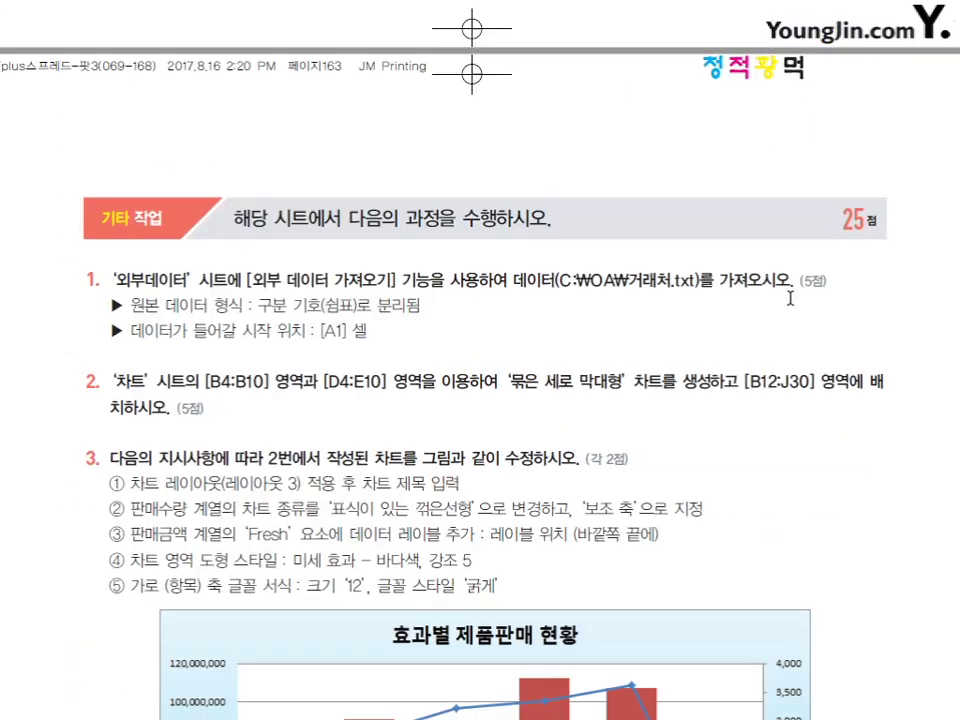
{"action": "scroll", "coordinate": [792, 302], "scroll_direction": "down", "scroll_amount": 5}
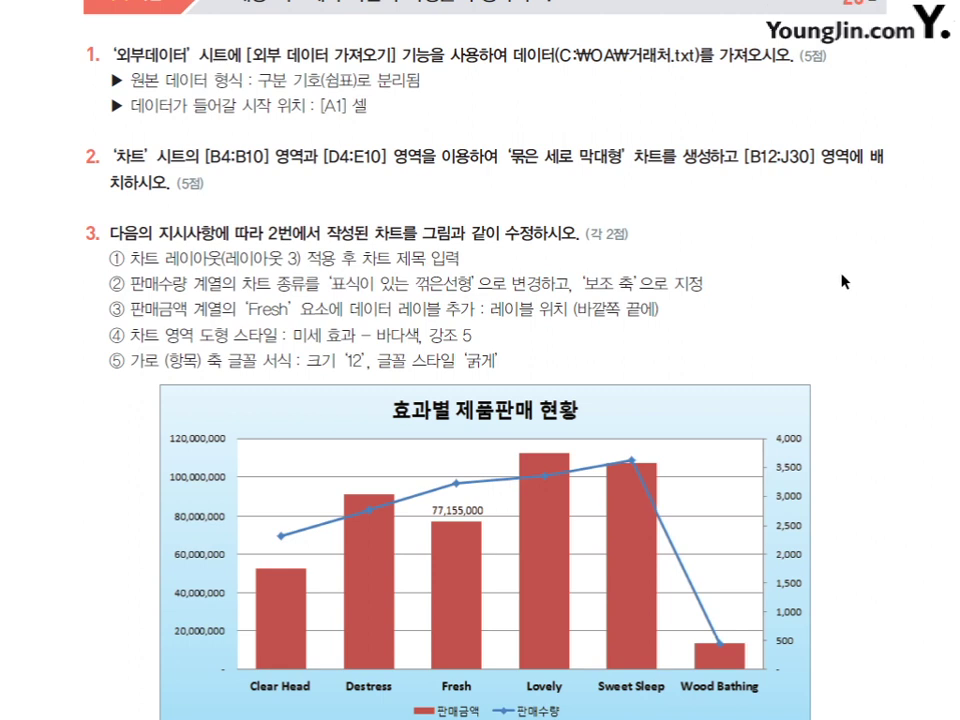
{"action": "left_click_drag", "start_coordinate": [627, 55], "coordinate": [695, 50]}
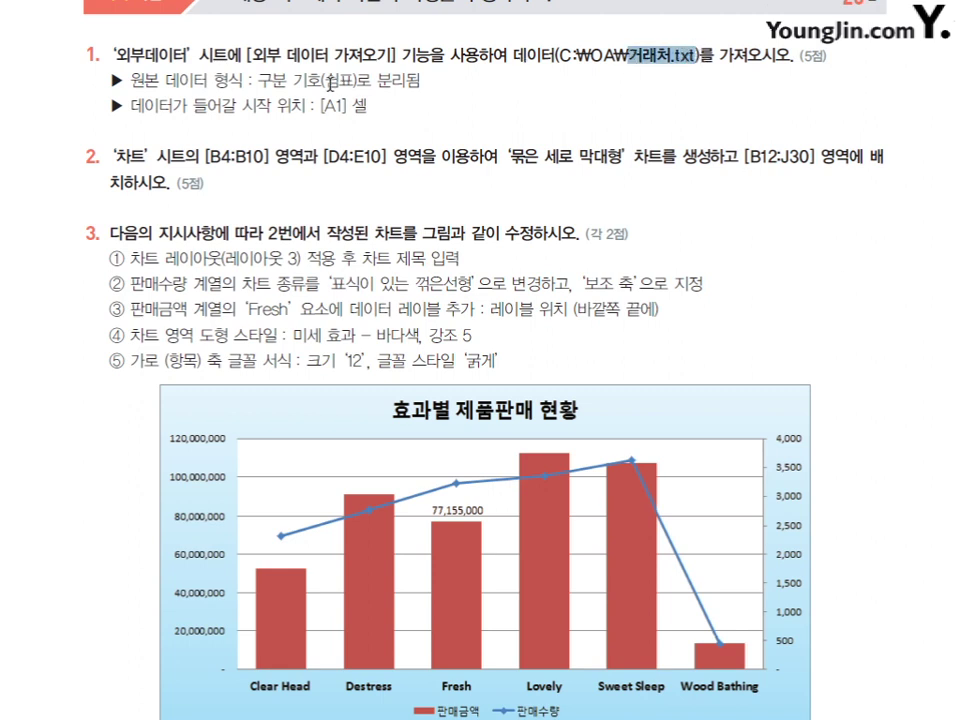
{"action": "left_click_drag", "start_coordinate": [357, 81], "coordinate": [379, 82]}
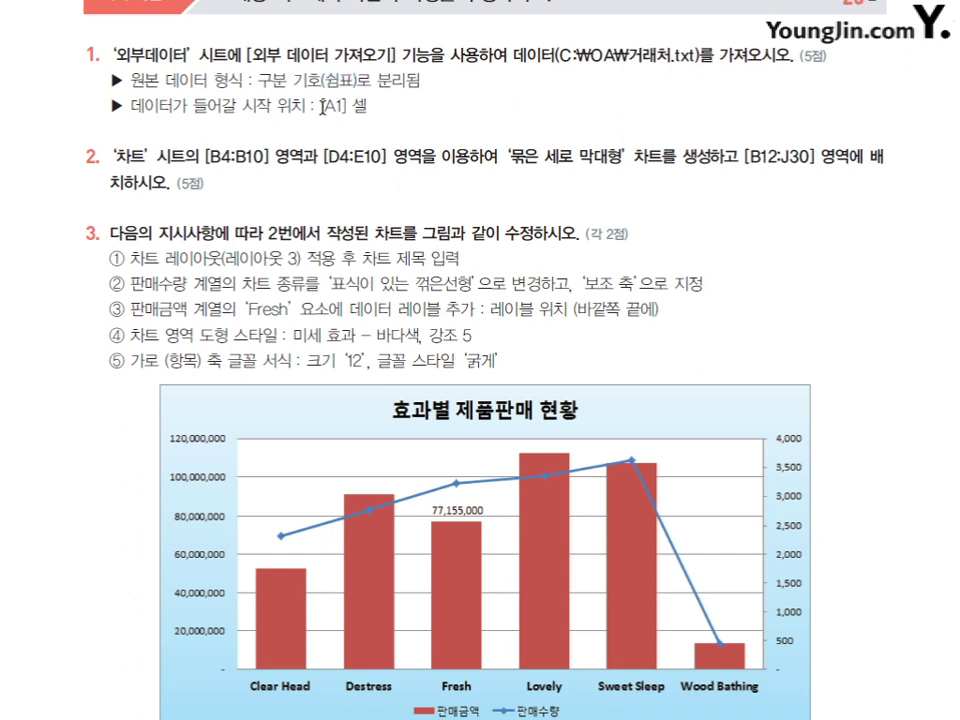
{"action": "left_click_drag", "start_coordinate": [321, 105], "coordinate": [345, 107]}
{"action": "left_click", "coordinate": [410, 122]}
{"action": "left_click_drag", "start_coordinate": [200, 157], "coordinate": [622, 157]}
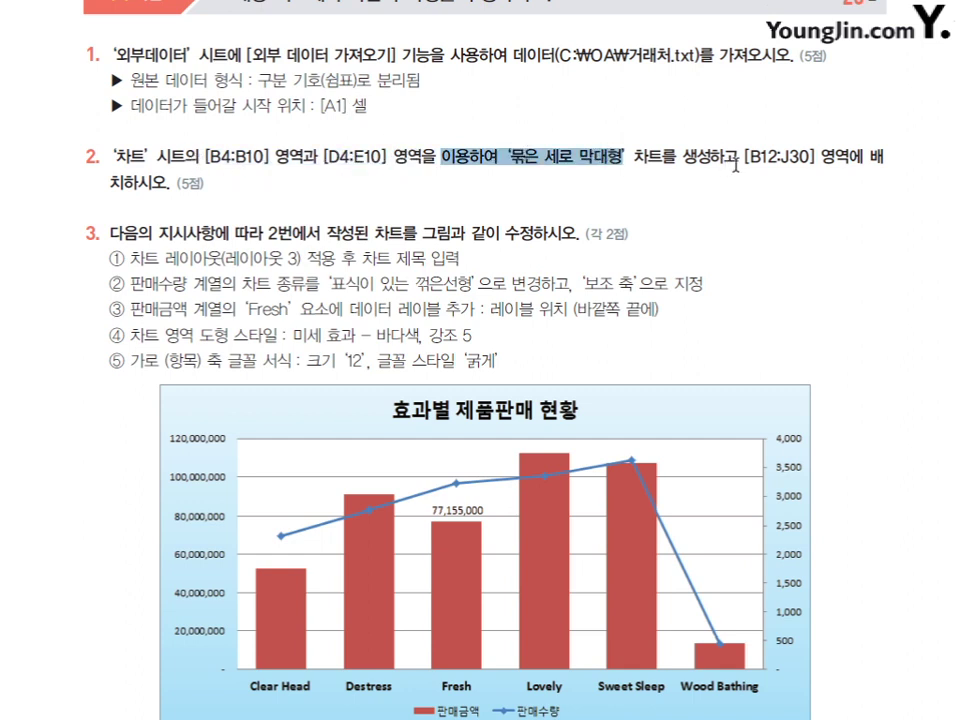
{"action": "left_click_drag", "start_coordinate": [741, 158], "coordinate": [862, 160]}
{"action": "left_click", "coordinate": [830, 241]}
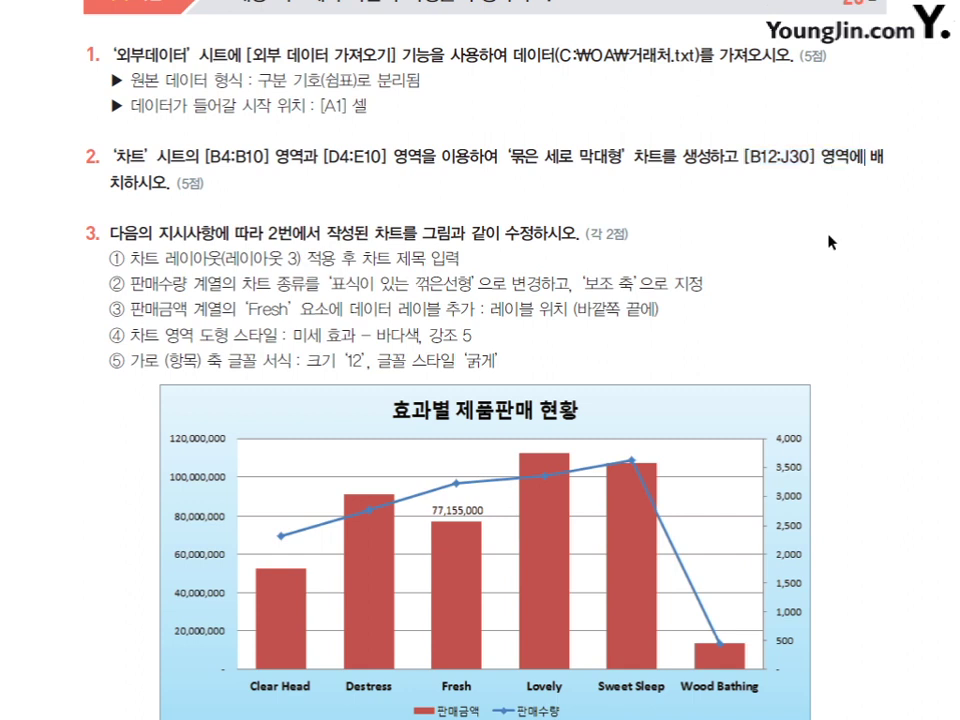
Step: Read 기타 작업 tasks 3 and 4 on the chart modifications and the 차트 sheet's page layout
{"action": "scroll", "coordinate": [830, 241], "scroll_direction": "down", "scroll_amount": 1}
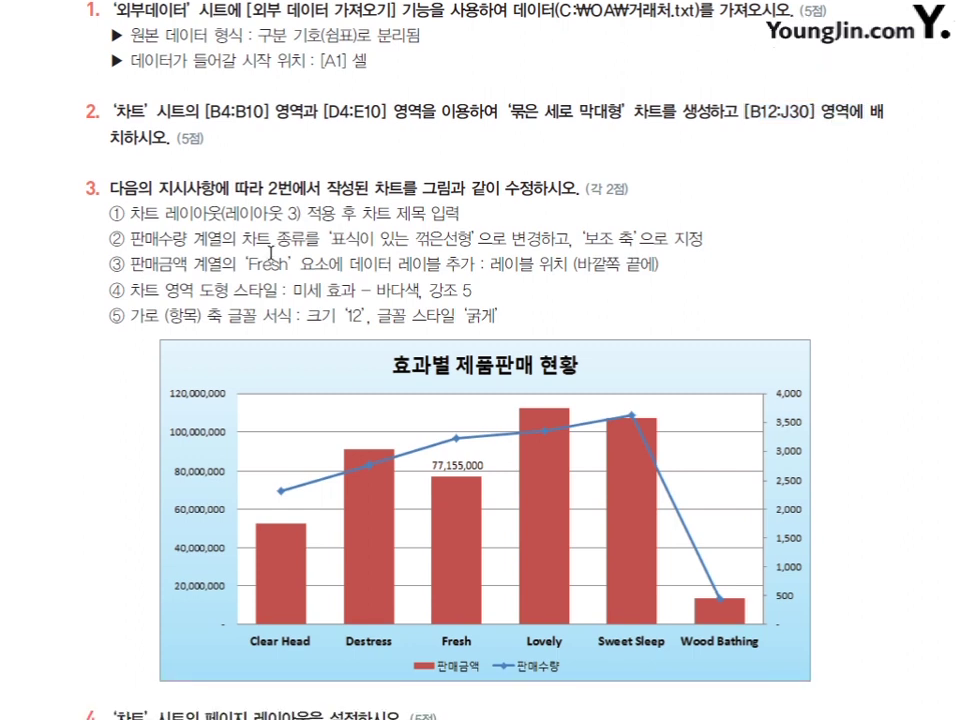
{"action": "left_click_drag", "start_coordinate": [229, 213], "coordinate": [381, 213]}
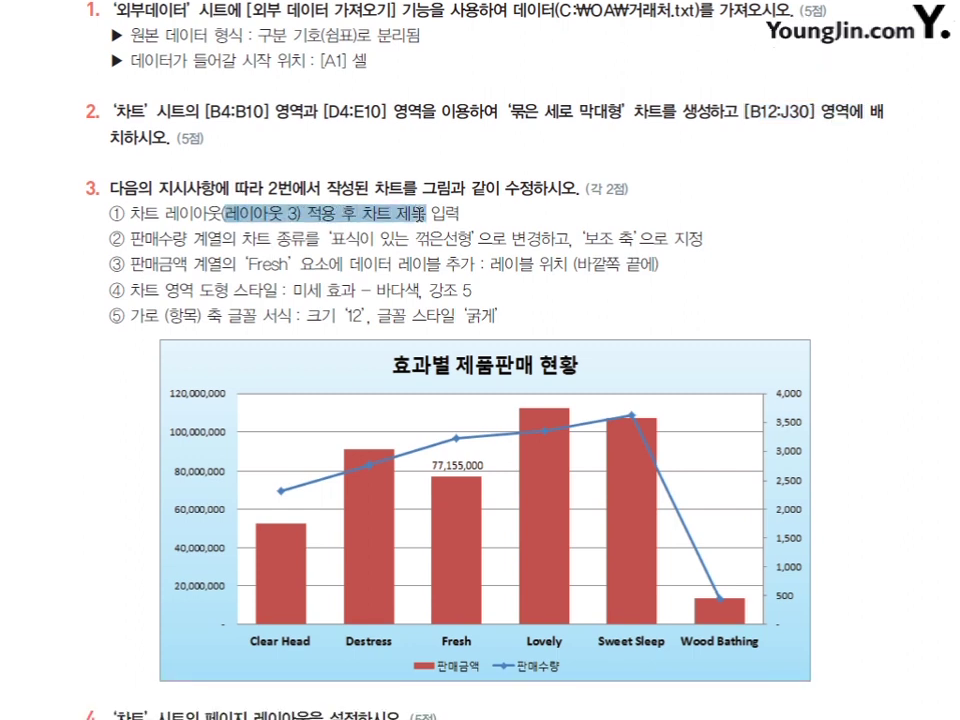
{"action": "left_click_drag", "start_coordinate": [207, 240], "coordinate": [470, 240]}
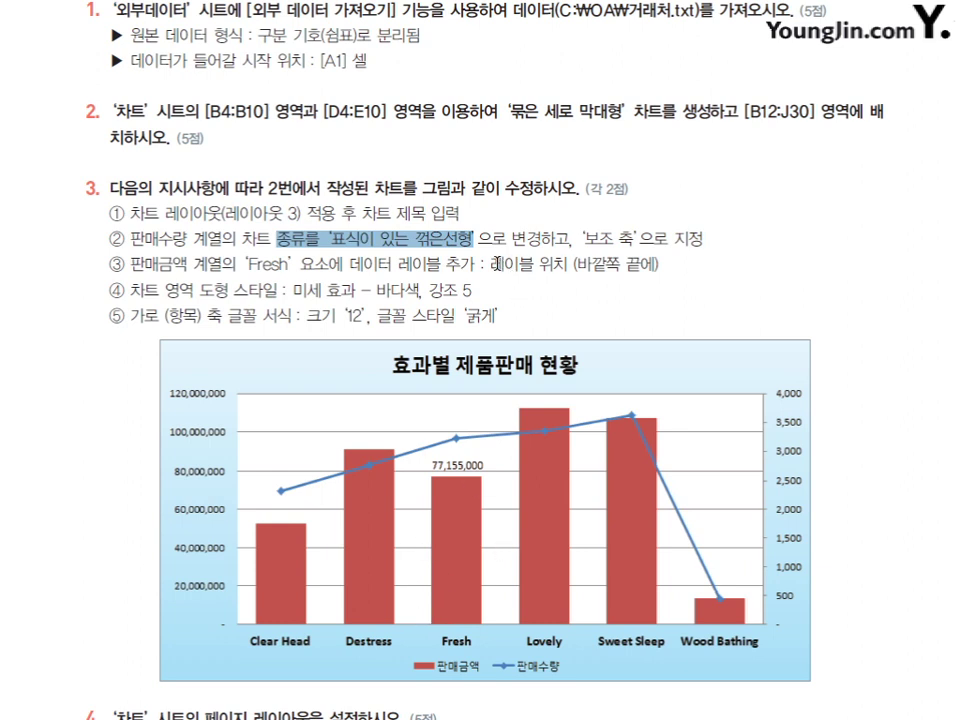
{"action": "left_click_drag", "start_coordinate": [497, 263], "coordinate": [675, 268]}
{"action": "left_click", "coordinate": [722, 283]}
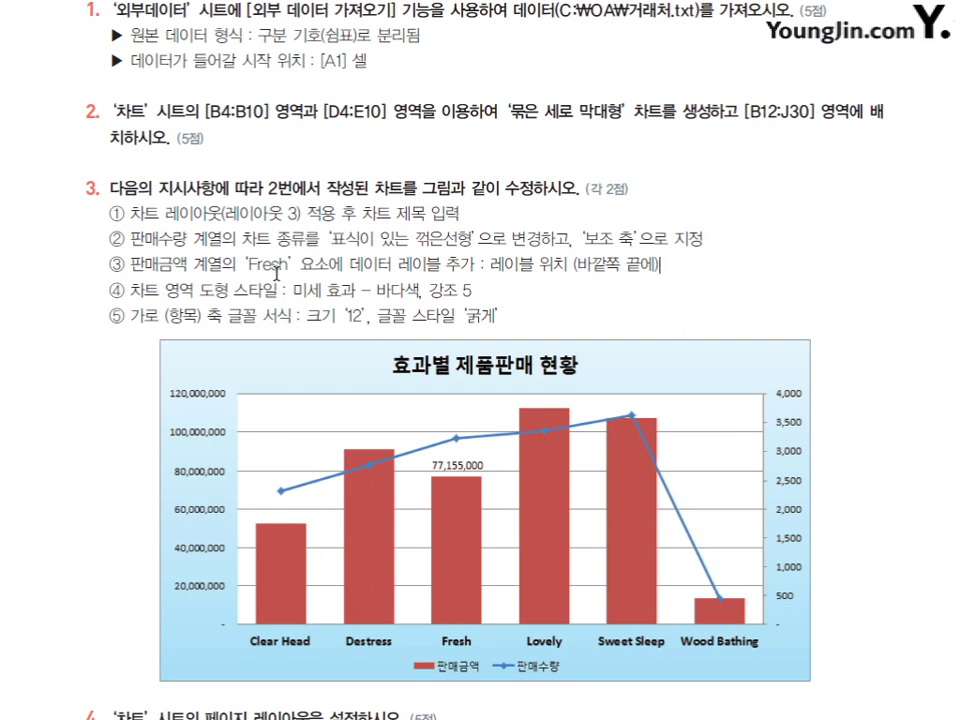
{"action": "left_click_drag", "start_coordinate": [293, 290], "coordinate": [466, 296]}
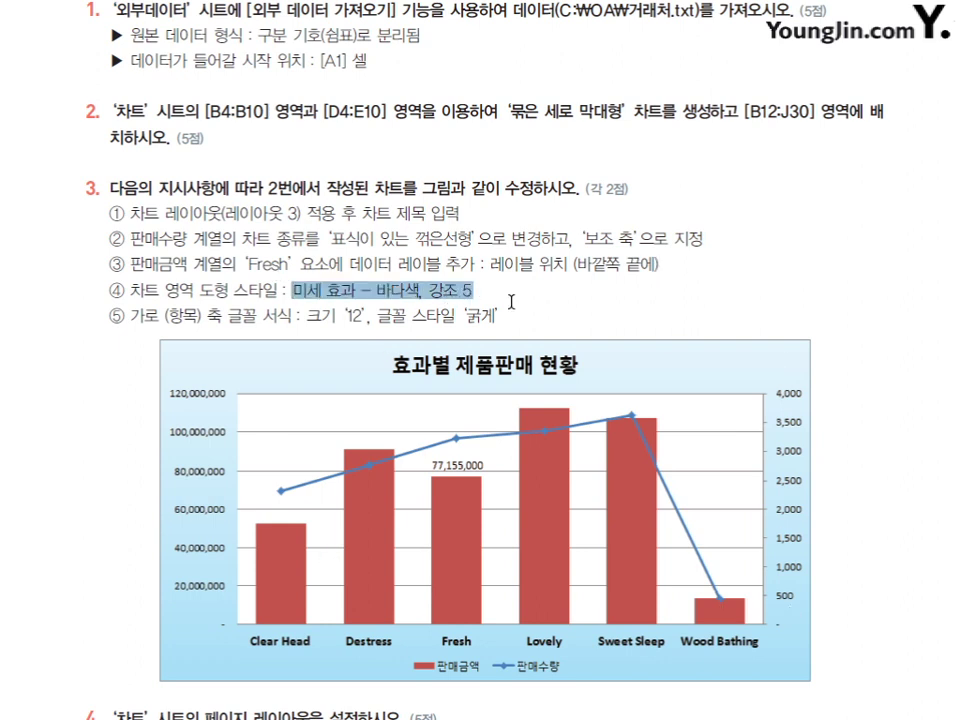
{"action": "left_click", "coordinate": [511, 301]}
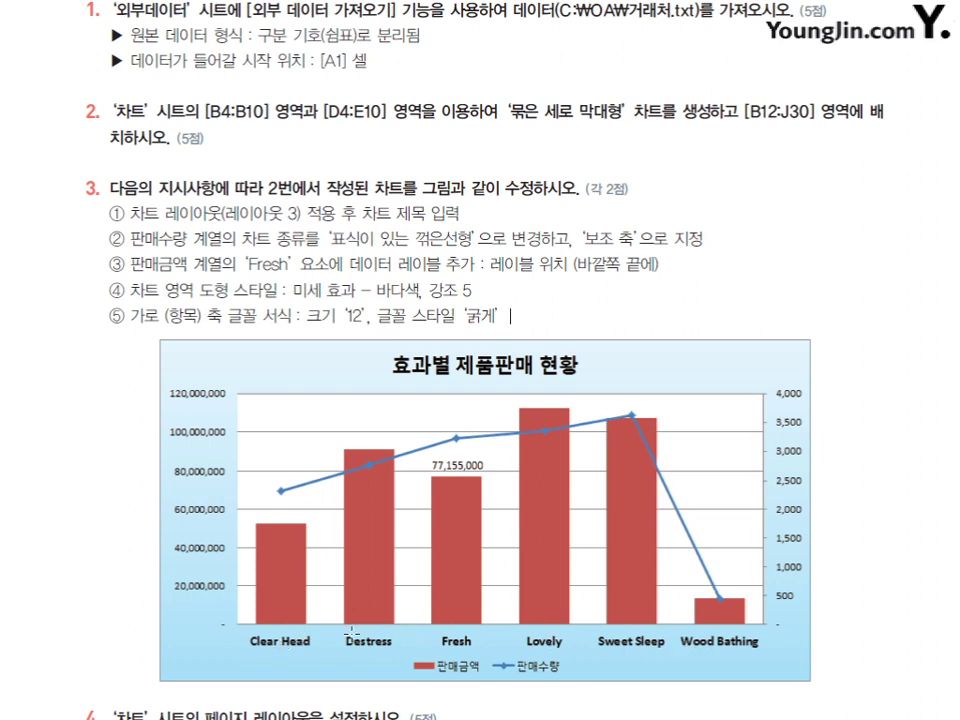
{"action": "left_click_drag", "start_coordinate": [307, 316], "coordinate": [498, 316]}
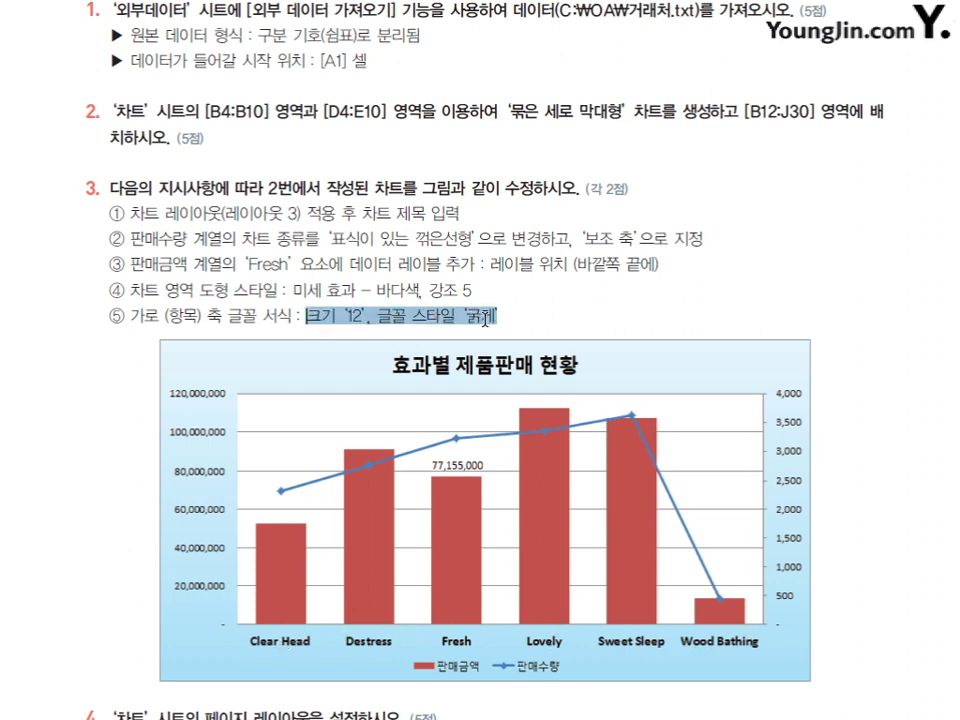
{"action": "left_click", "coordinate": [592, 327]}
{"action": "scroll", "coordinate": [592, 327], "scroll_direction": "down", "scroll_amount": 3}
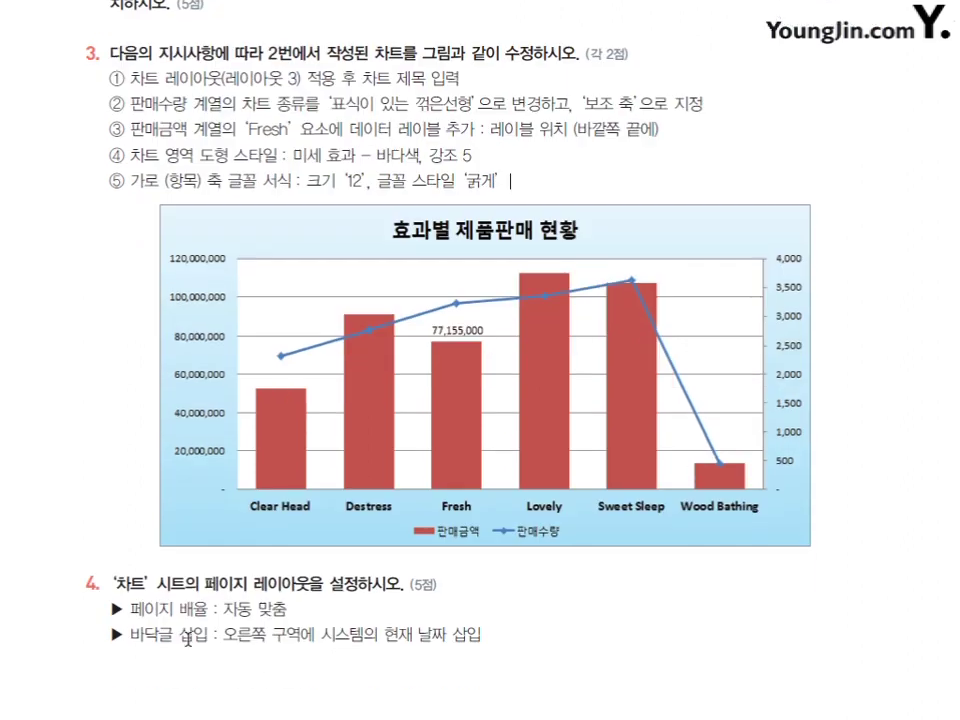
{"action": "left_click_drag", "start_coordinate": [229, 613], "coordinate": [295, 611]}
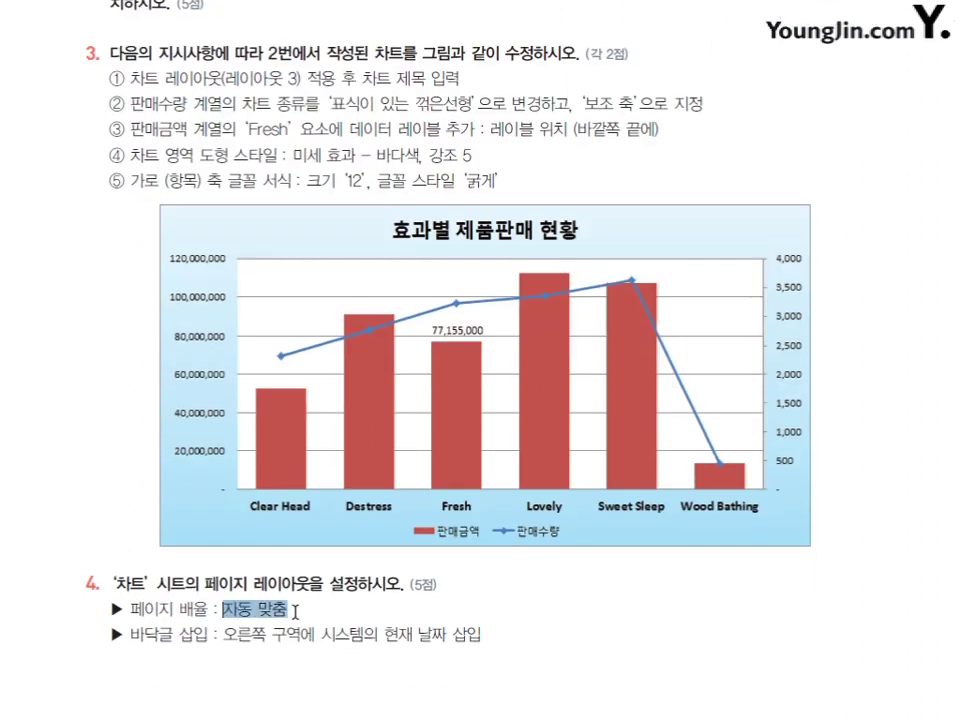
{"action": "left_click", "coordinate": [290, 622]}
{"action": "left_click_drag", "start_coordinate": [385, 635], "coordinate": [472, 645]}
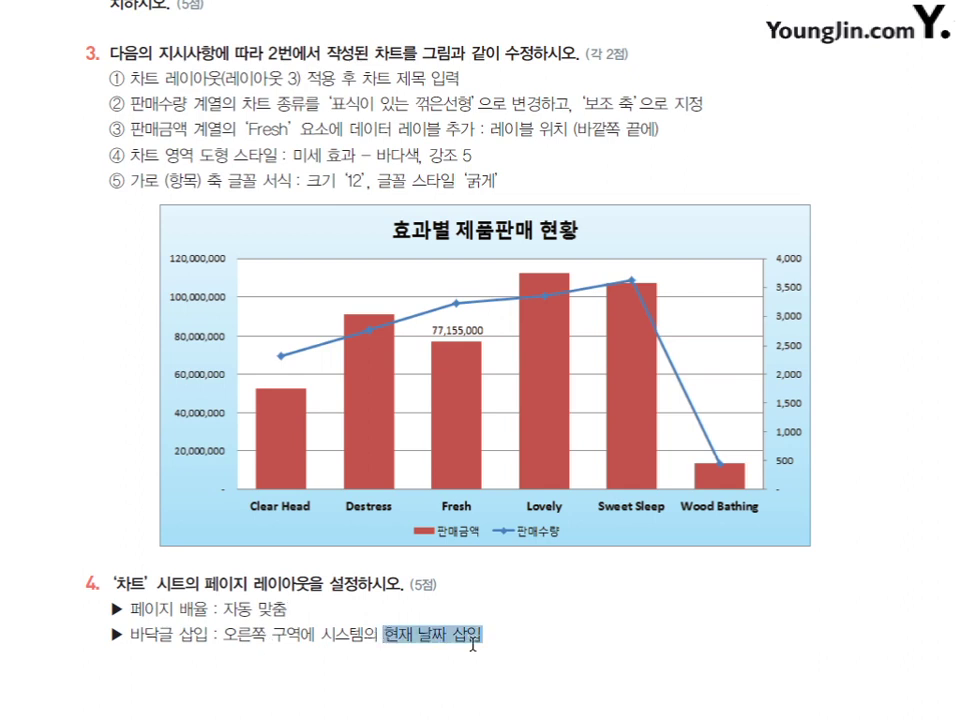
{"action": "left_click", "coordinate": [521, 652]}
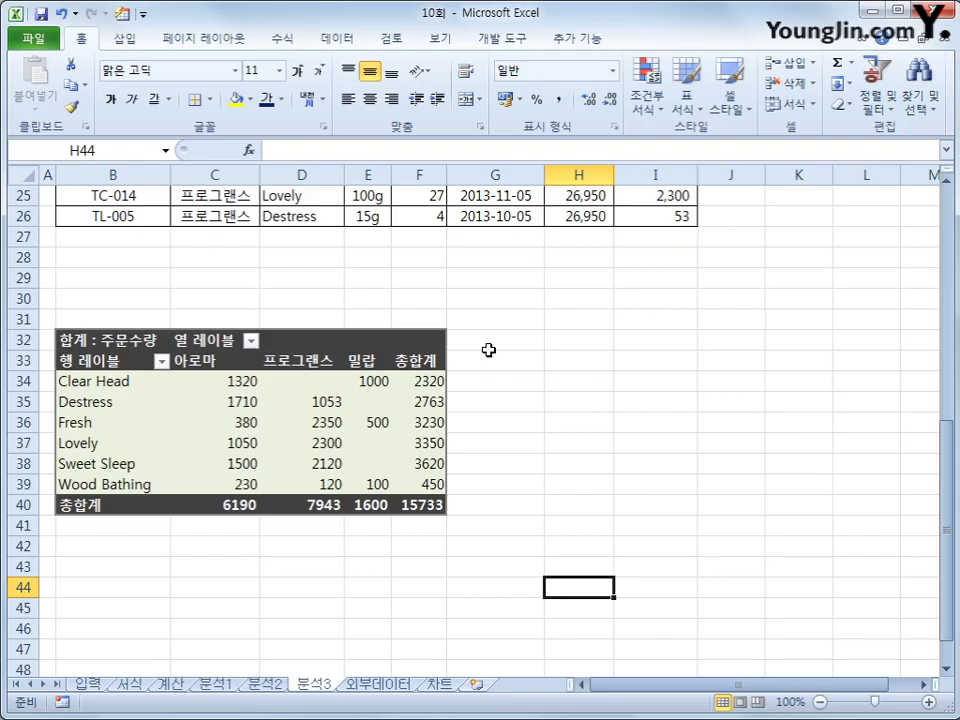
Step: Start importing the text file 거래처 from the 10회 folder on the 외부데이터 sheet
{"action": "left_click", "coordinate": [374, 684]}
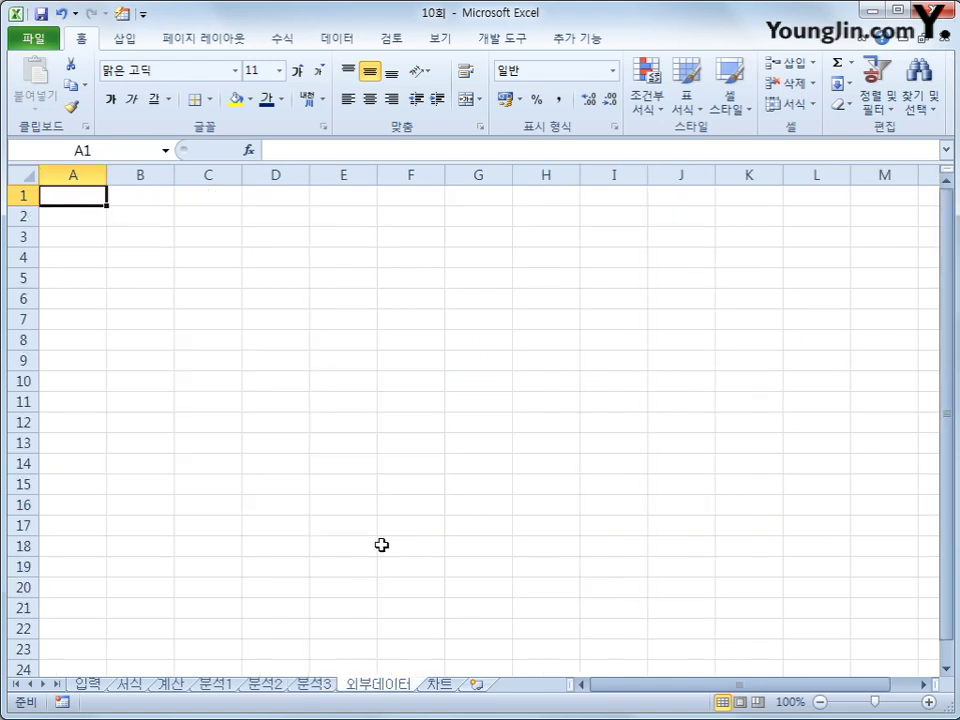
{"action": "left_click", "coordinate": [340, 38]}
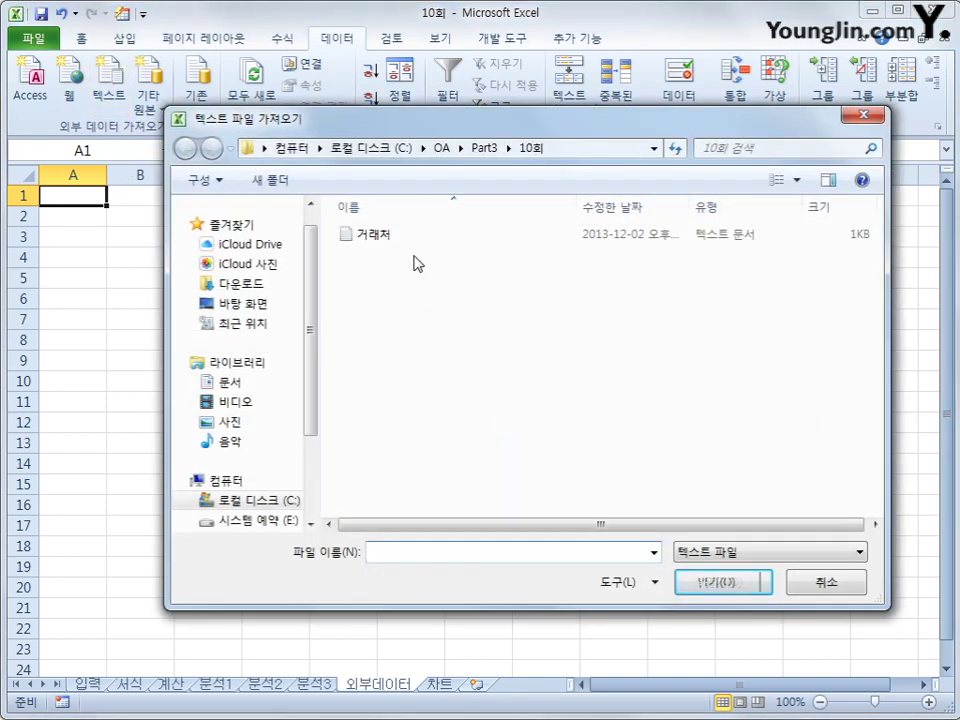
{"action": "left_click", "coordinate": [411, 240]}
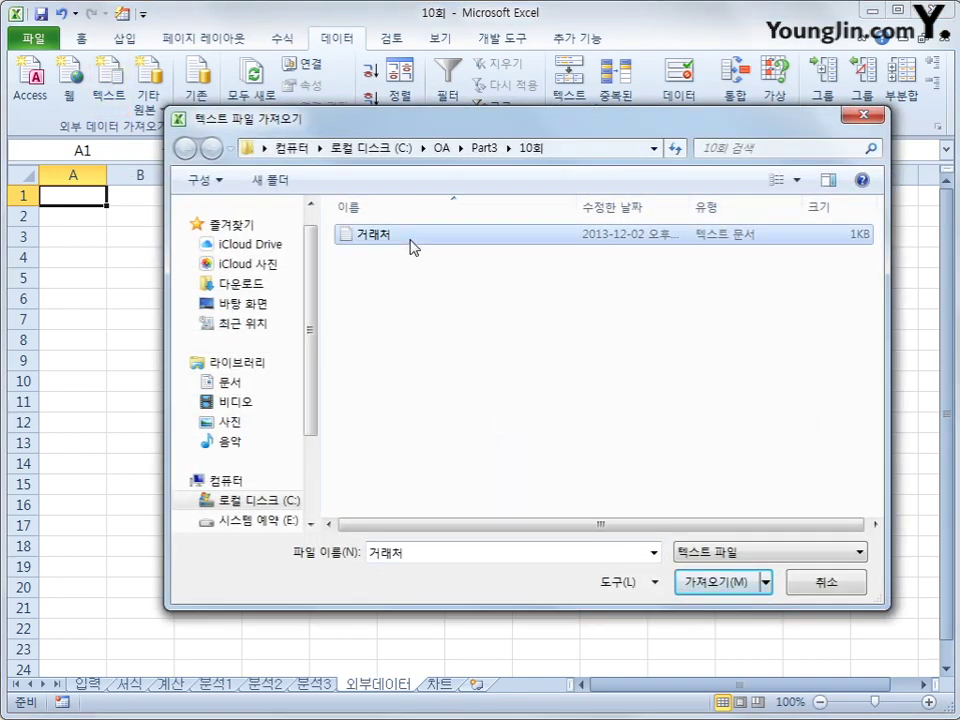
{"action": "left_click", "coordinate": [738, 588]}
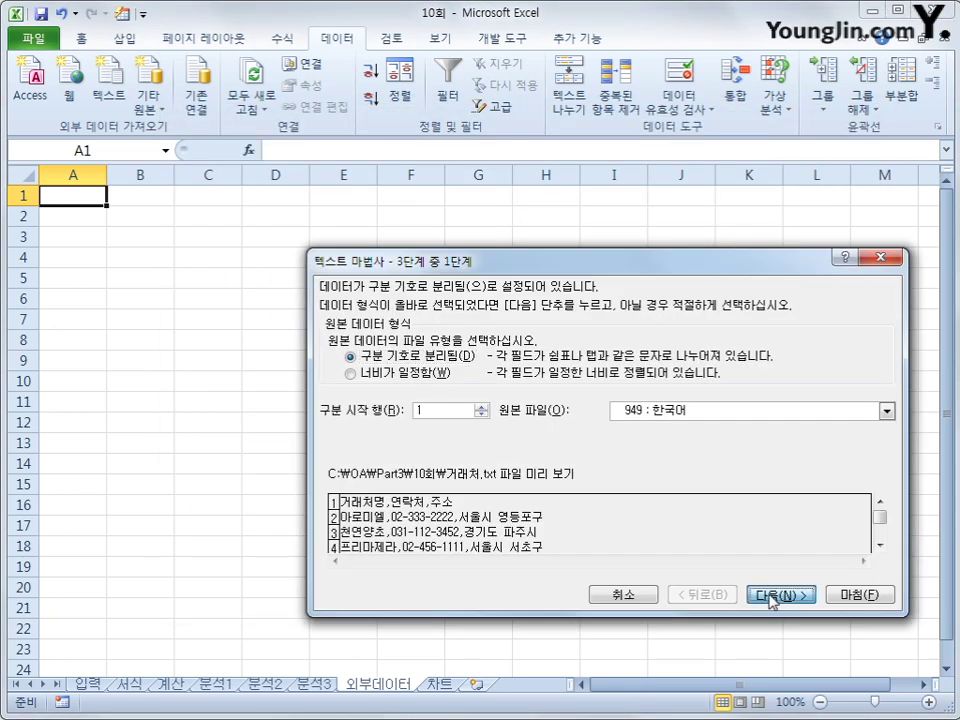
Step: Split the imported text by comma only instead of tab and place the data at cell A1 of the existing worksheet
{"action": "left_click", "coordinate": [771, 596]}
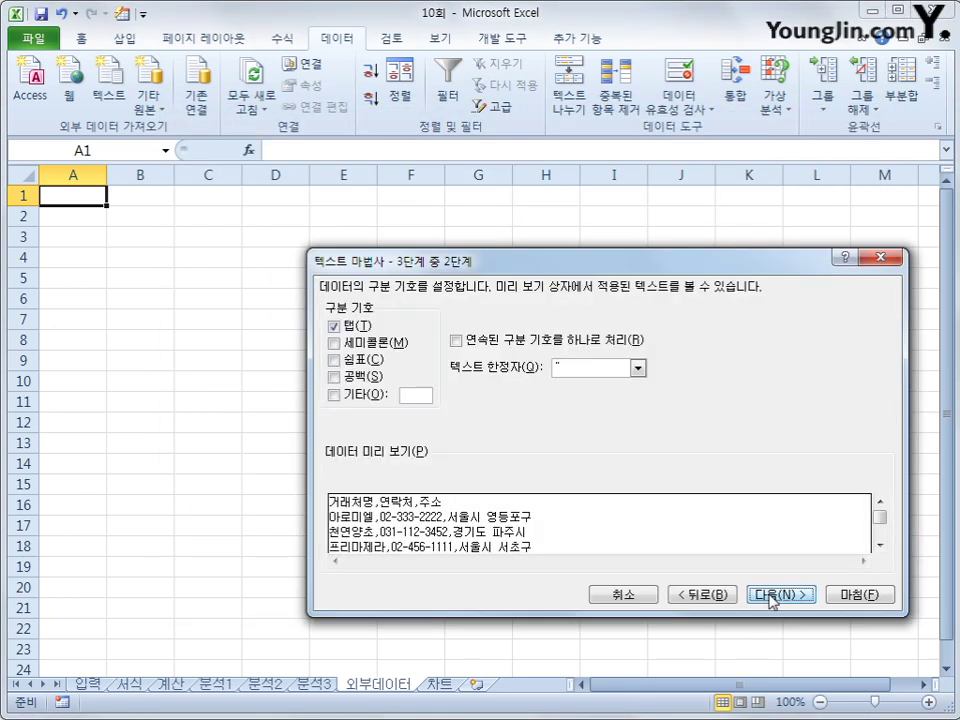
{"action": "left_click", "coordinate": [336, 326]}
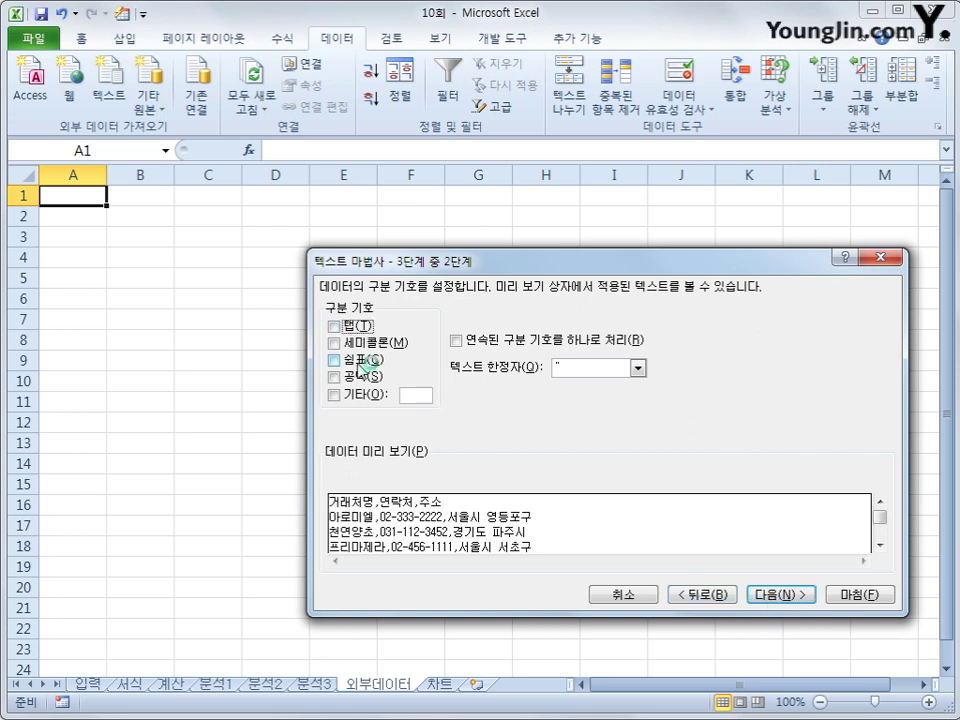
{"action": "left_click", "coordinate": [338, 359]}
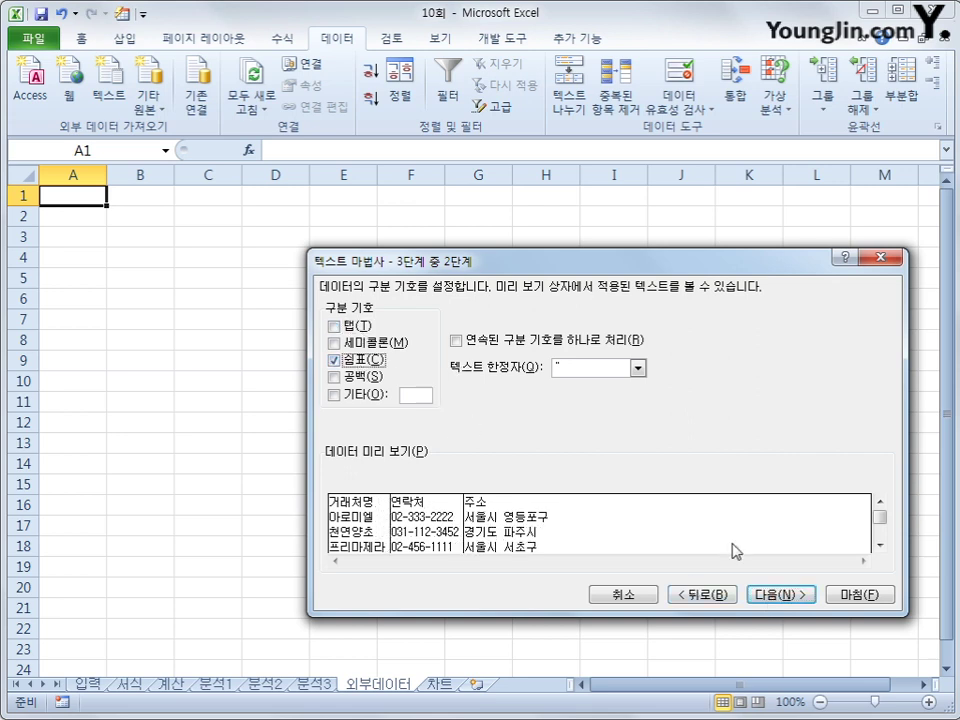
{"action": "left_click", "coordinate": [776, 596]}
{"action": "left_click", "coordinate": [846, 598]}
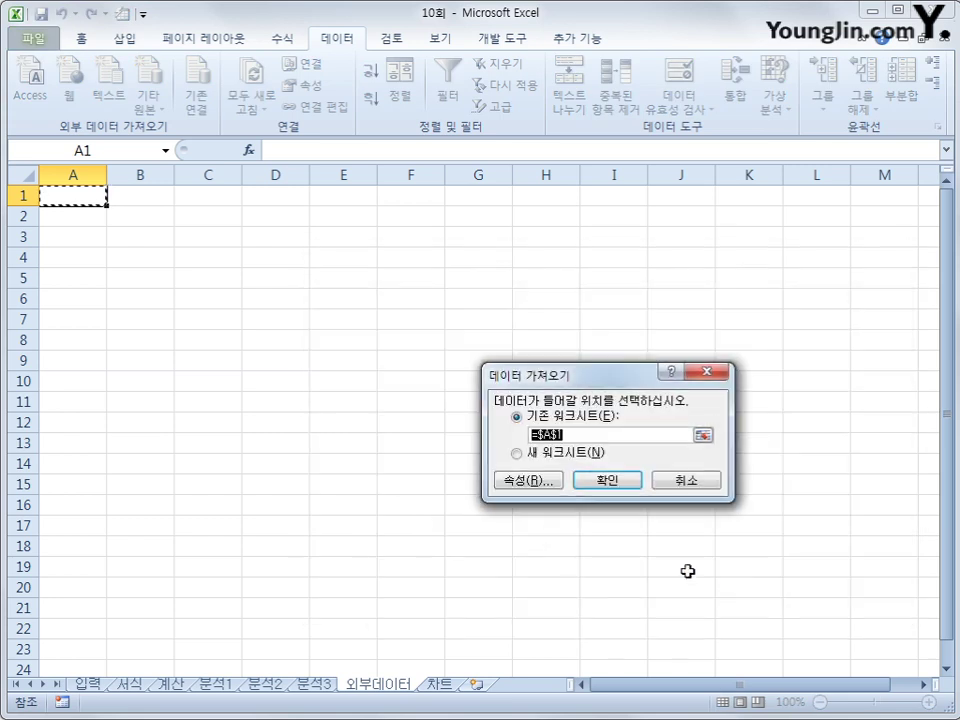
{"action": "left_click", "coordinate": [615, 481]}
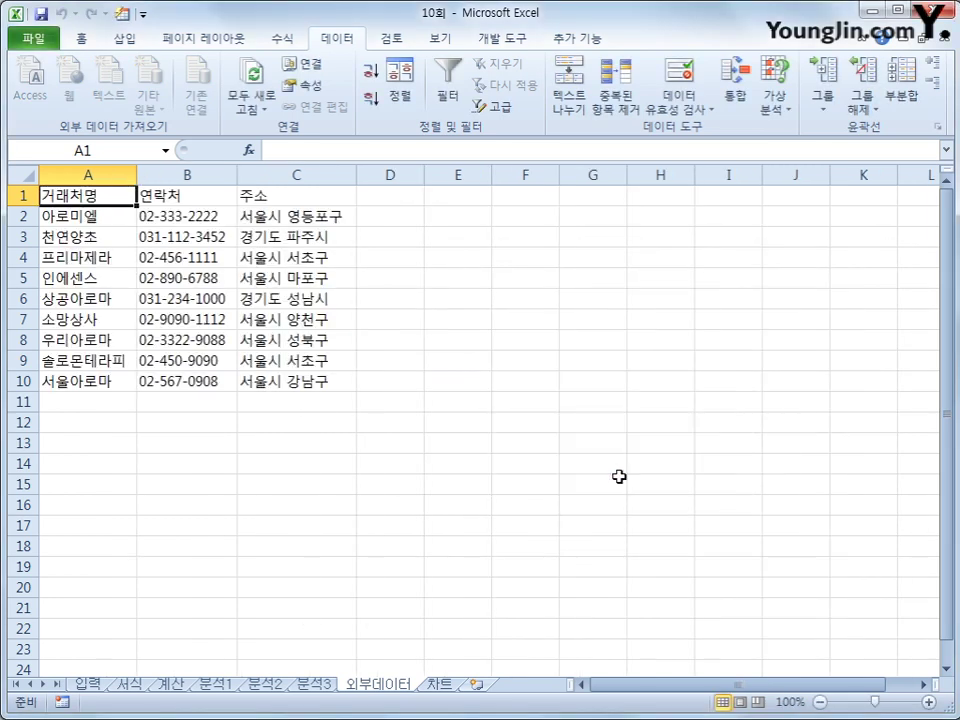
Step: On the 차트 sheet, insert a 2-D clustered column chart from the 효과, 판매수량 and 판매금액 columns (B4:B10 and D4:E10)
{"action": "left_click", "coordinate": [440, 686]}
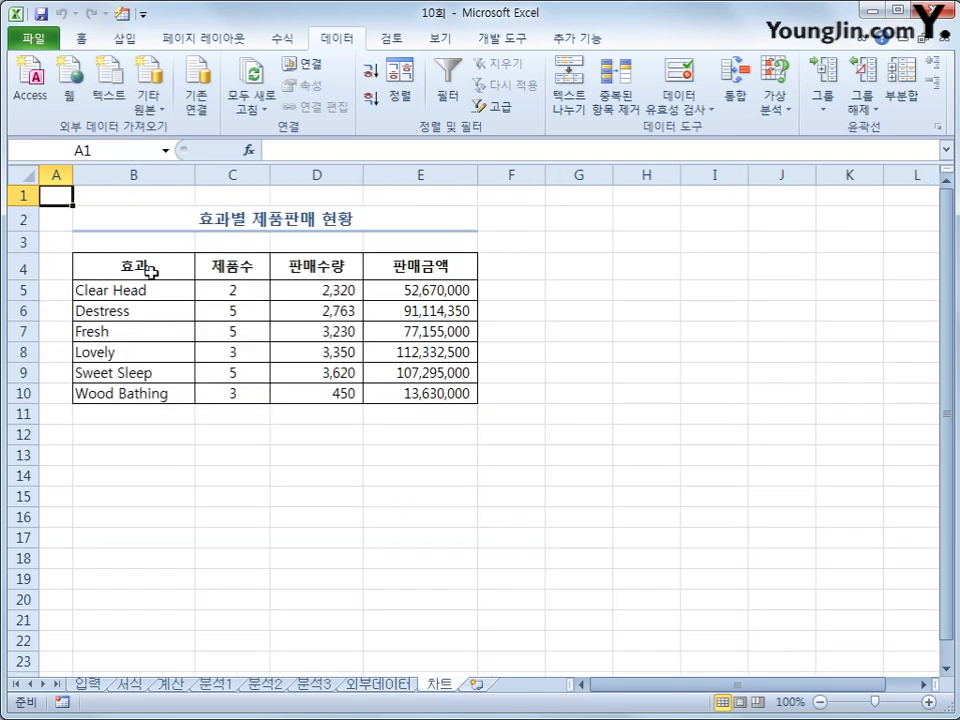
{"action": "left_click_drag", "start_coordinate": [152, 268], "coordinate": [152, 393]}
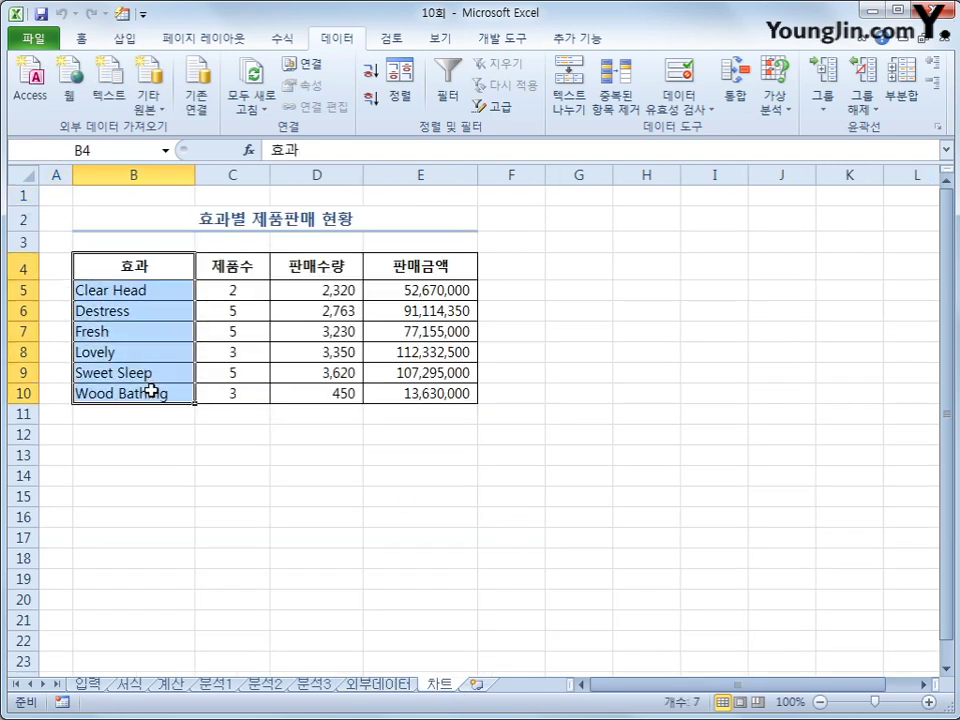
{"action": "left_click_drag", "start_coordinate": [326, 268], "coordinate": [424, 400], "text": "ctrl"}
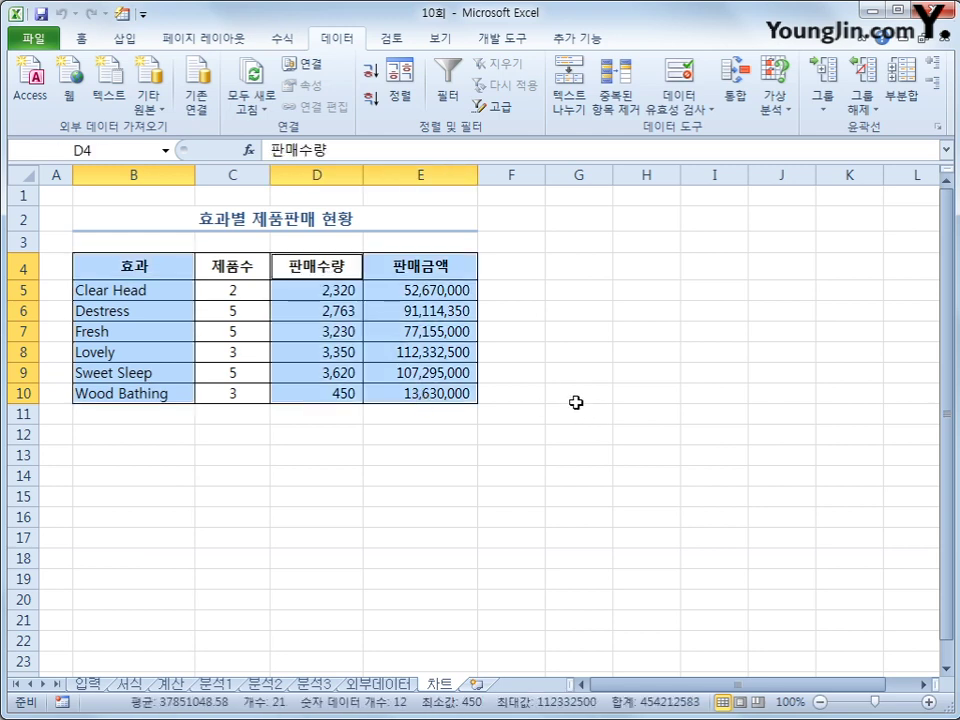
{"action": "left_click", "coordinate": [115, 40]}
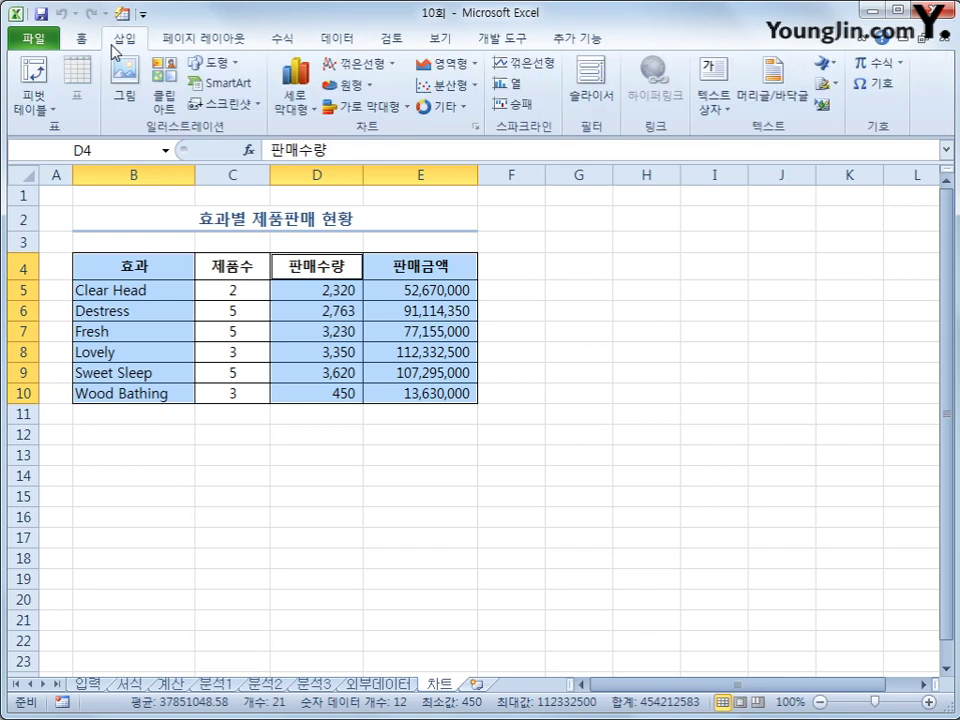
{"action": "left_click", "coordinate": [296, 108]}
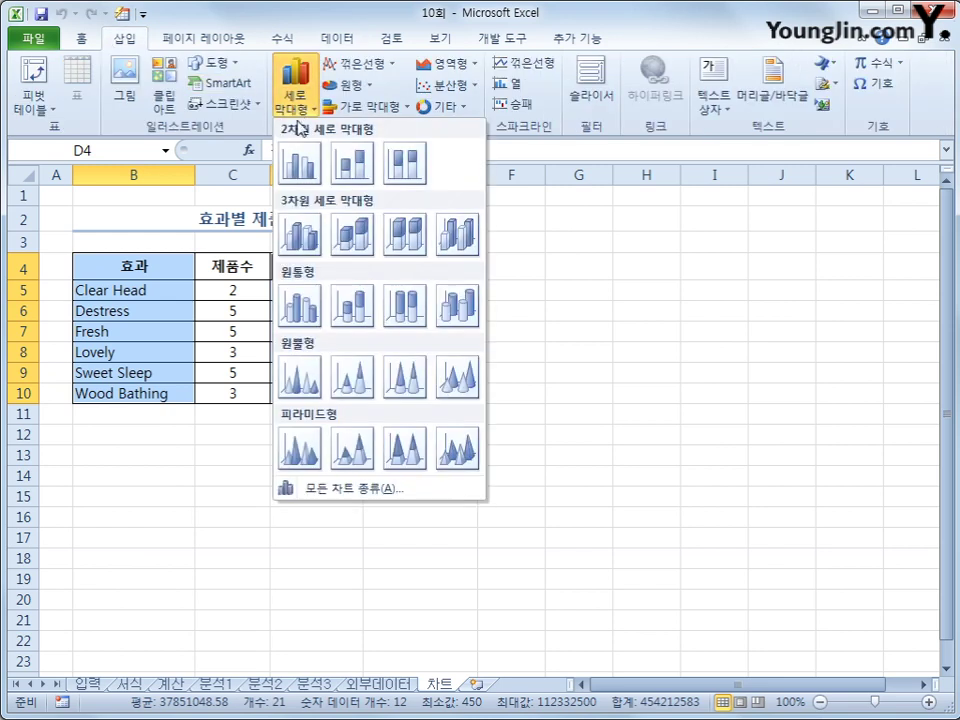
{"action": "left_click", "coordinate": [302, 162]}
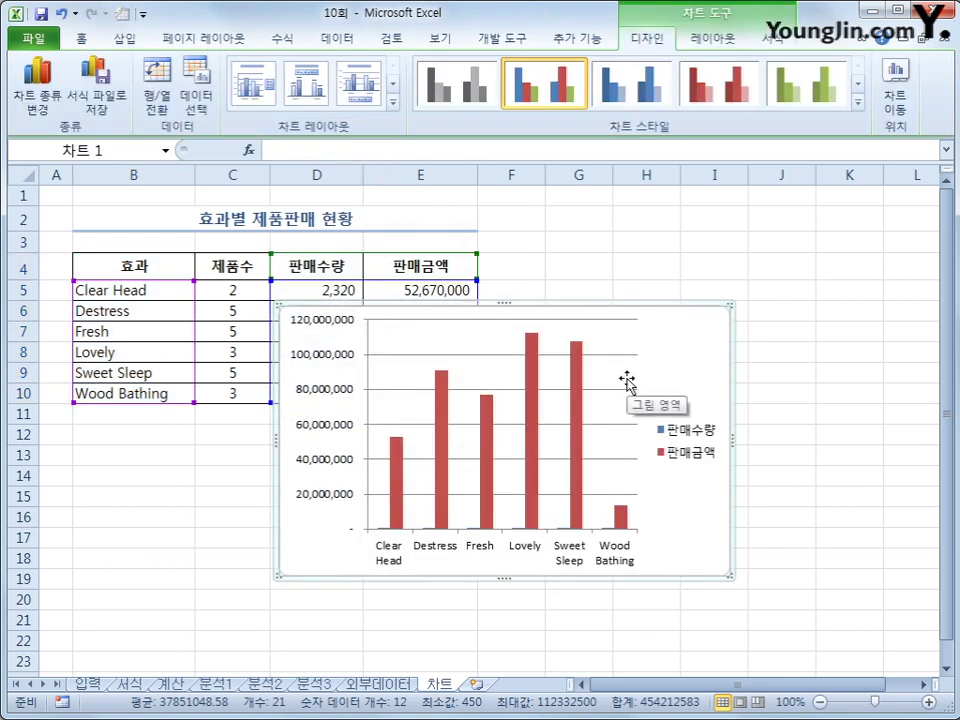
Step: Move the chart below the data table and resize it to fit the range B12:J30
{"action": "left_click_drag", "start_coordinate": [722, 377], "coordinate": [508, 484]}
{"action": "scroll", "coordinate": [508, 484], "scroll_direction": "down", "scroll_amount": 3}
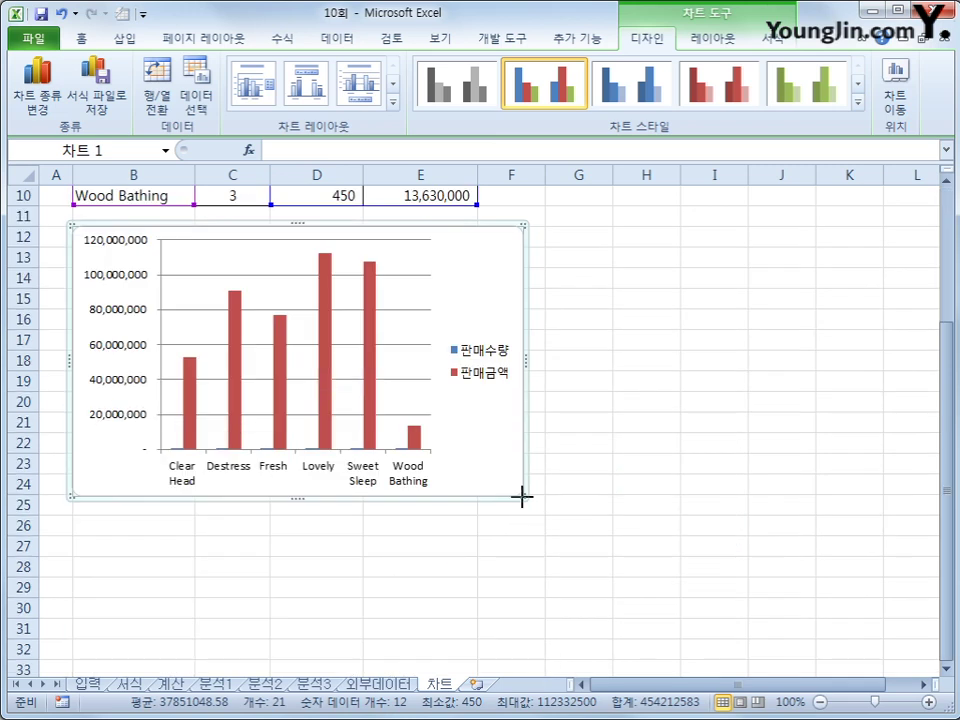
{"action": "left_click_drag", "start_coordinate": [520, 496], "coordinate": [799, 619]}
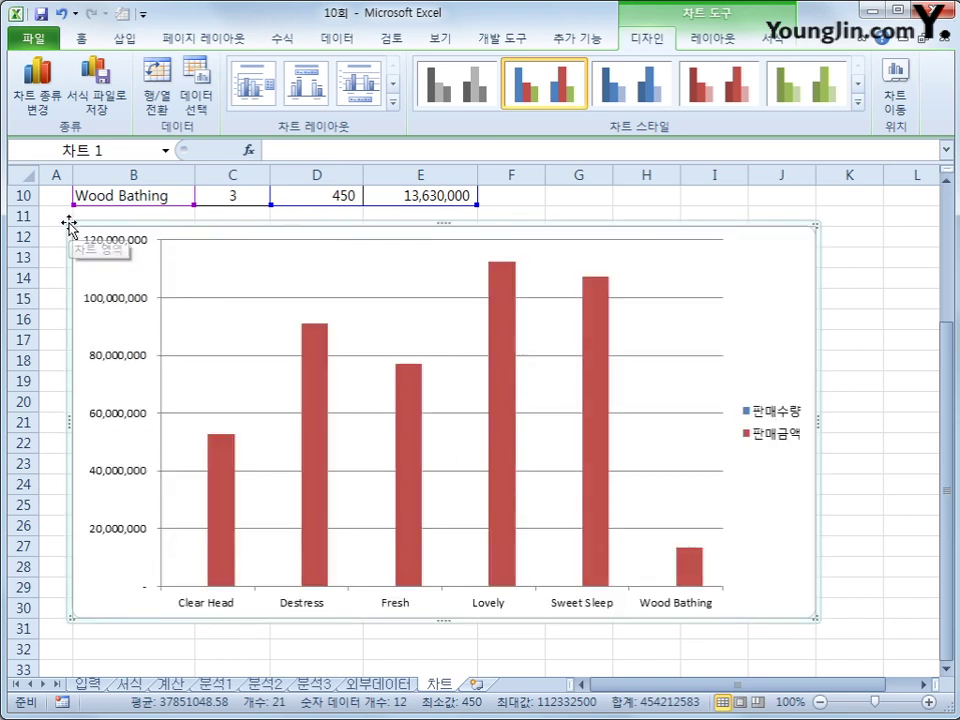
{"action": "key", "text": "alt"}
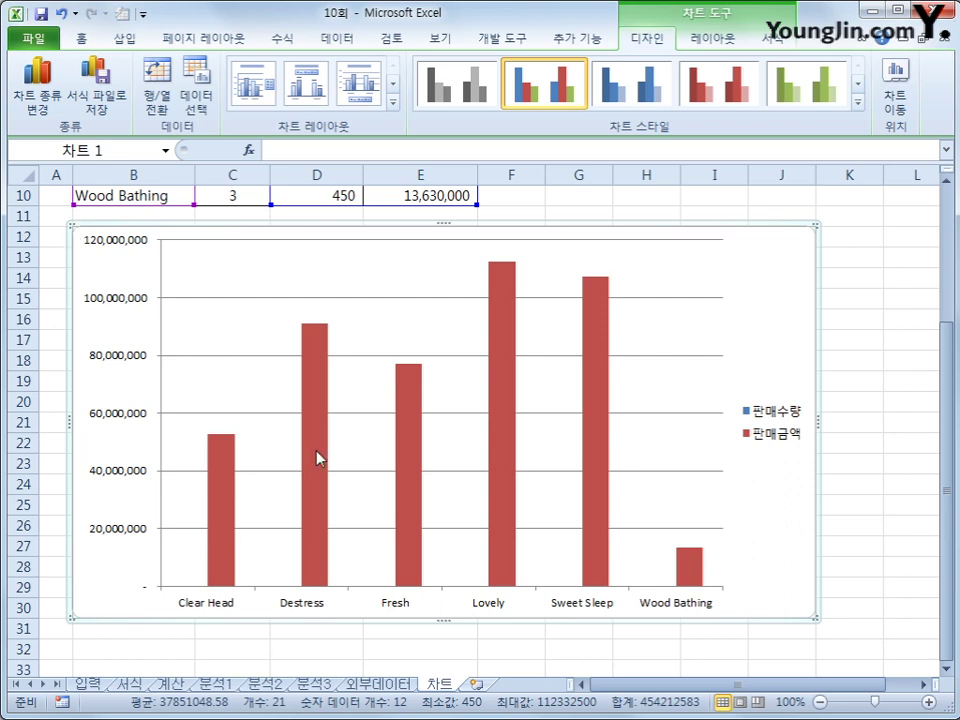
Step: Apply the chart layout with a title above and the legend below, and title the chart 효과별 제품판매 현황
{"action": "mouse_move", "coordinate": [318, 459]}
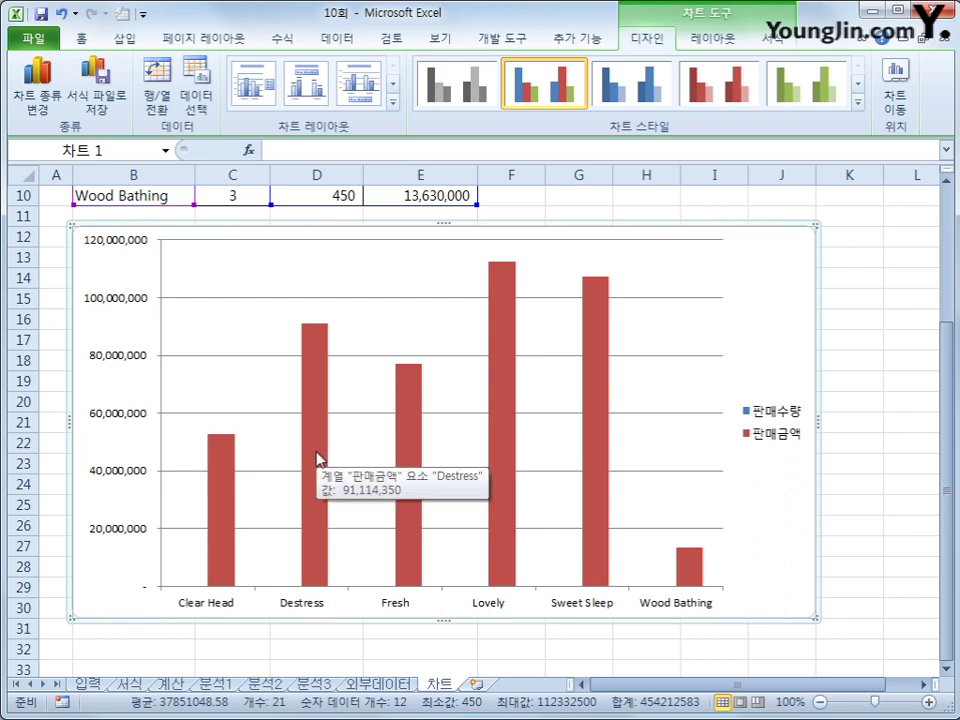
{"action": "left_click", "coordinate": [392, 103]}
{"action": "left_click", "coordinate": [355, 88]}
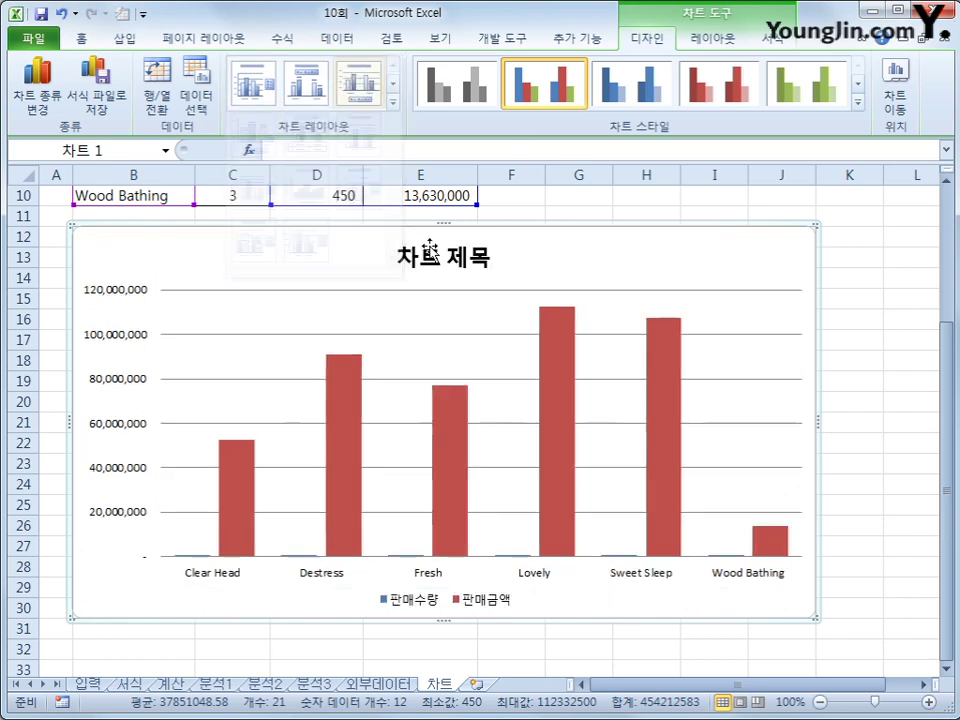
{"action": "left_click_drag", "start_coordinate": [405, 257], "coordinate": [489, 268]}
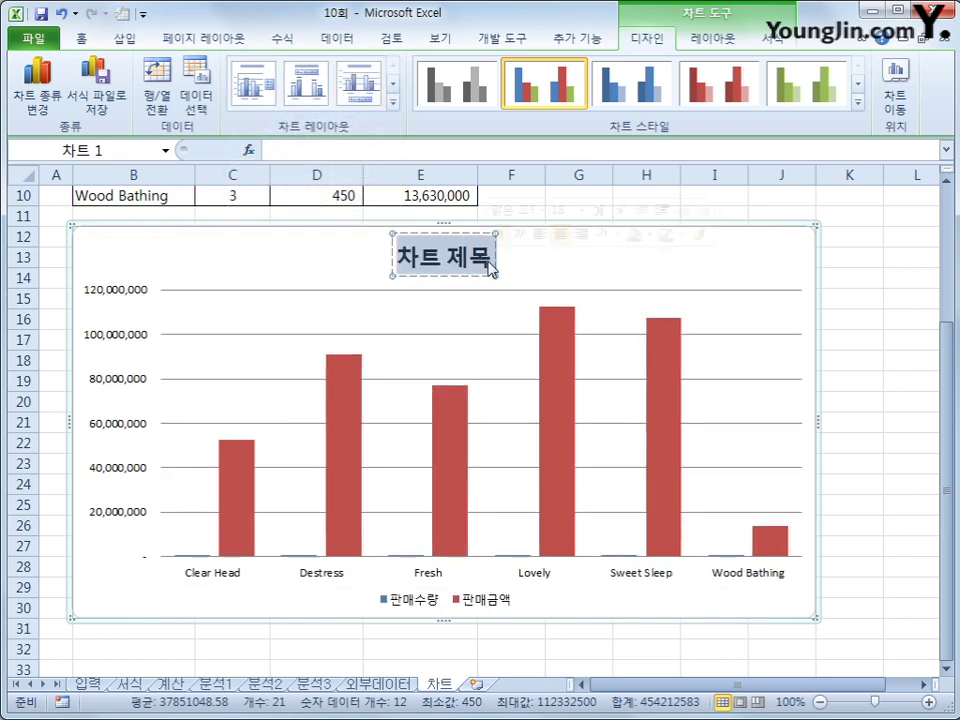
{"action": "type", "text": "효과별 제"}
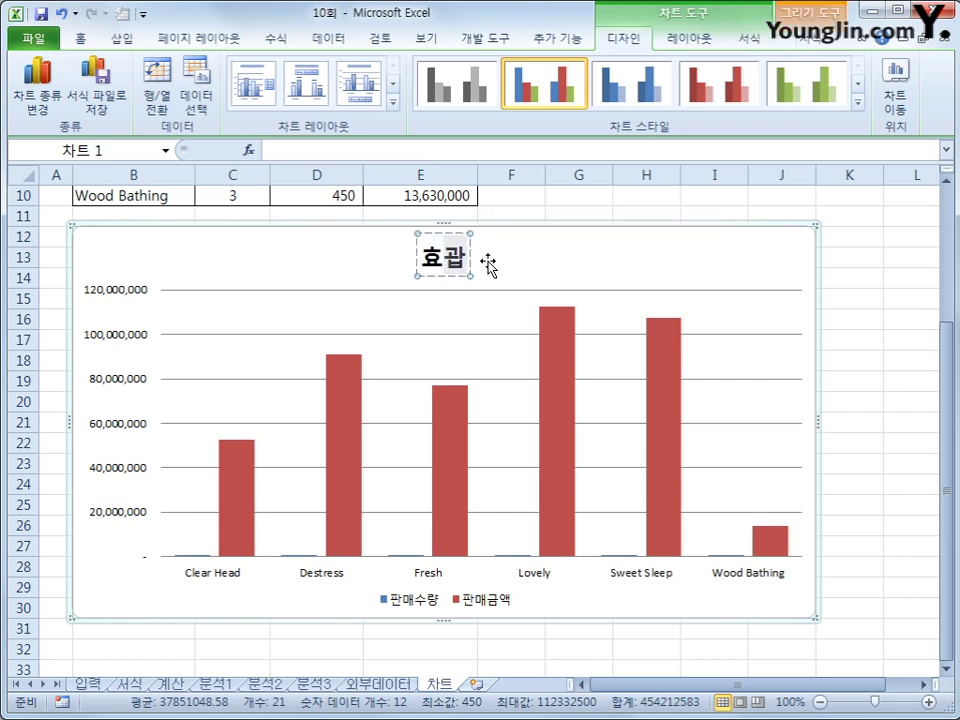
{"action": "type", "text": "품판"}
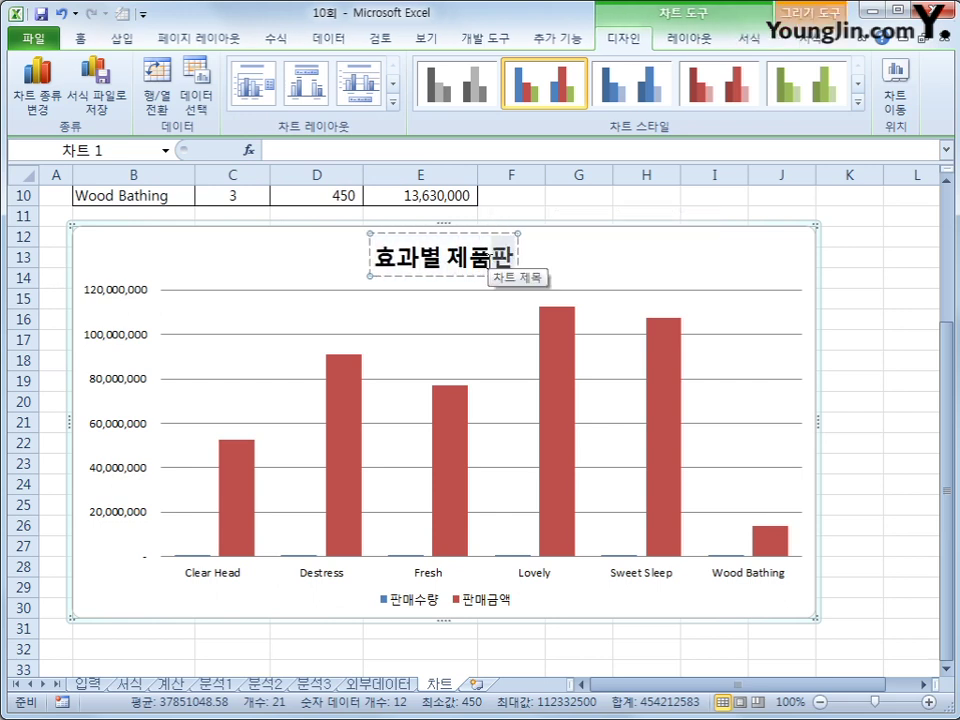
{"action": "type", "text": "매 현화ㅇ"}
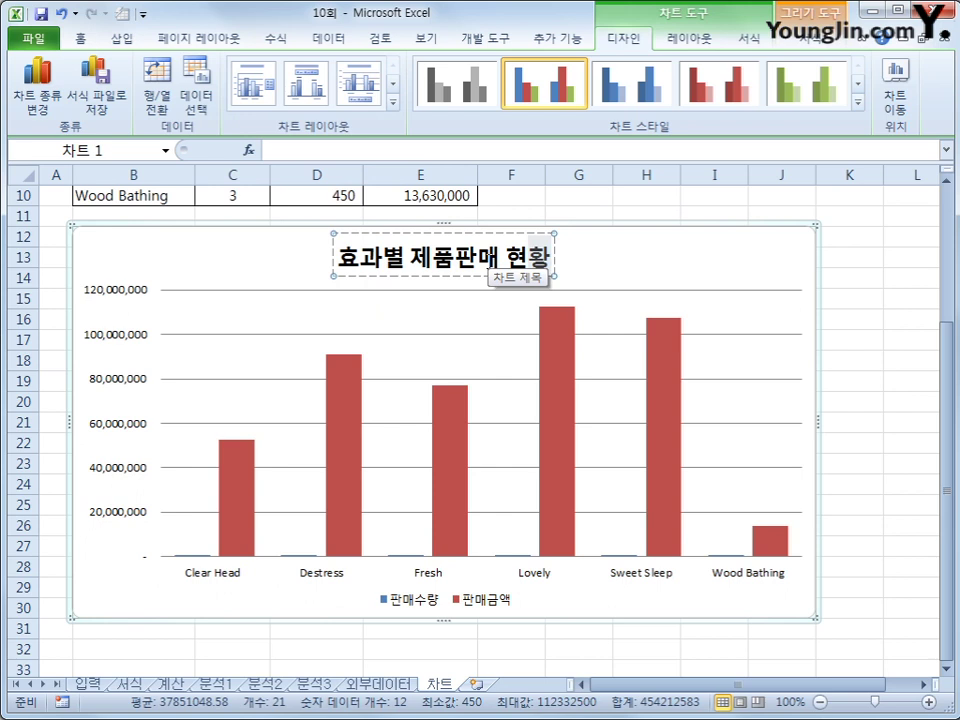
Step: Change the 판매수량 series to a line chart with markers
{"action": "left_click", "coordinate": [198, 558]}
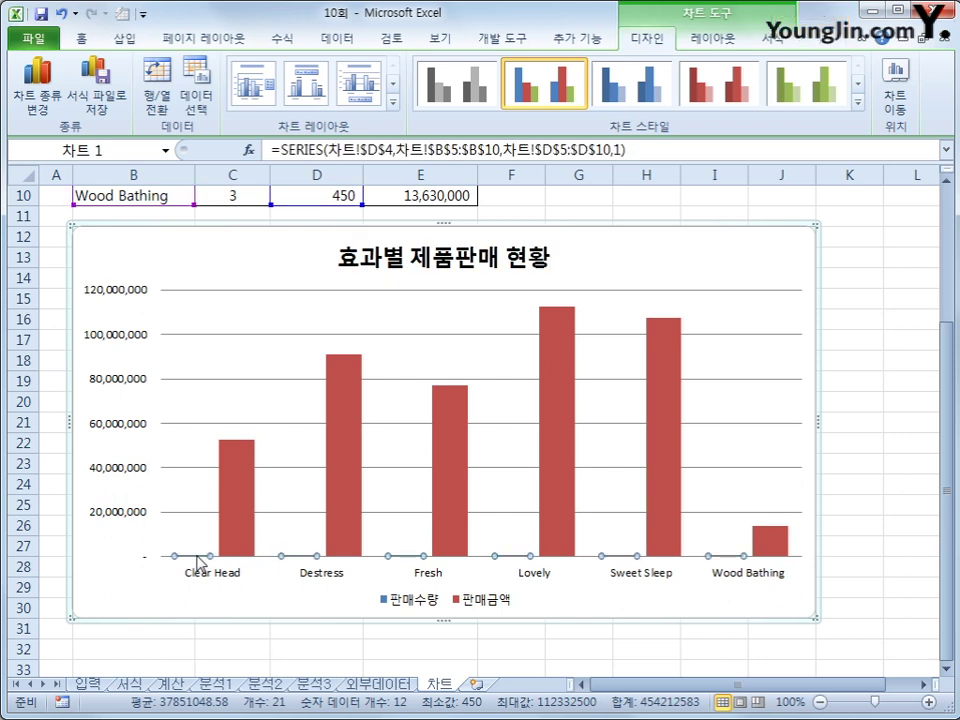
{"action": "key", "text": "shift+F10"}
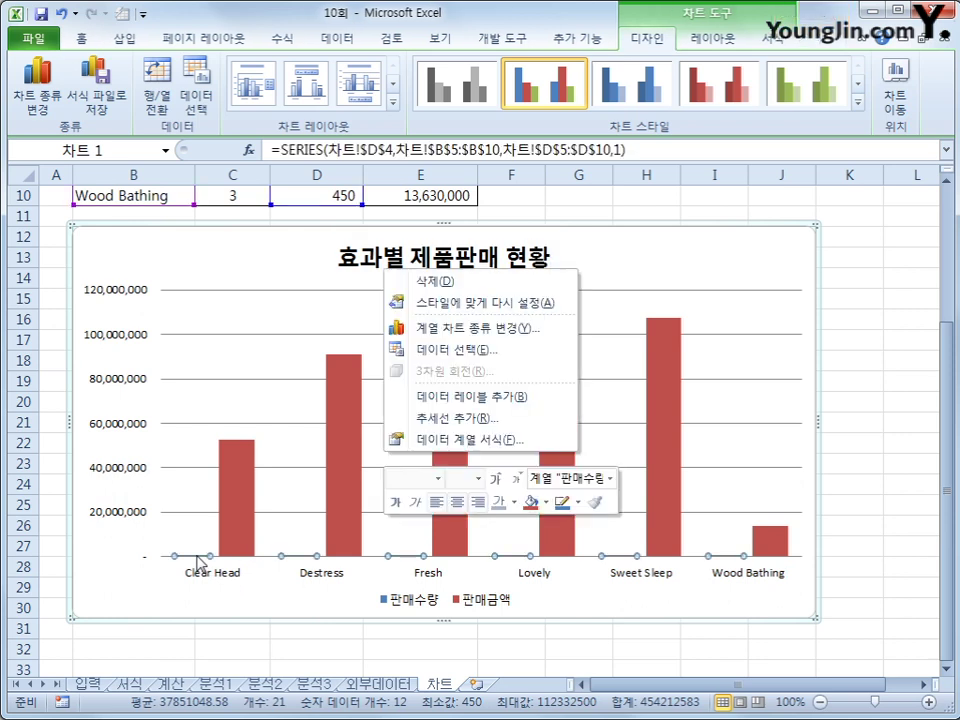
{"action": "left_click", "coordinate": [541, 334]}
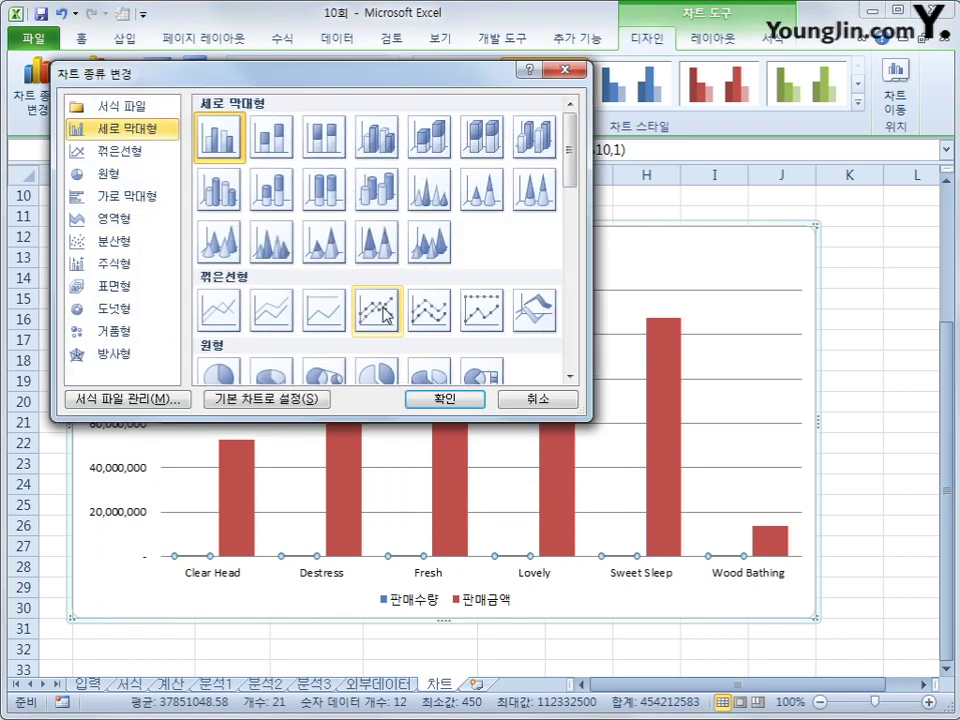
{"action": "left_click", "coordinate": [383, 315]}
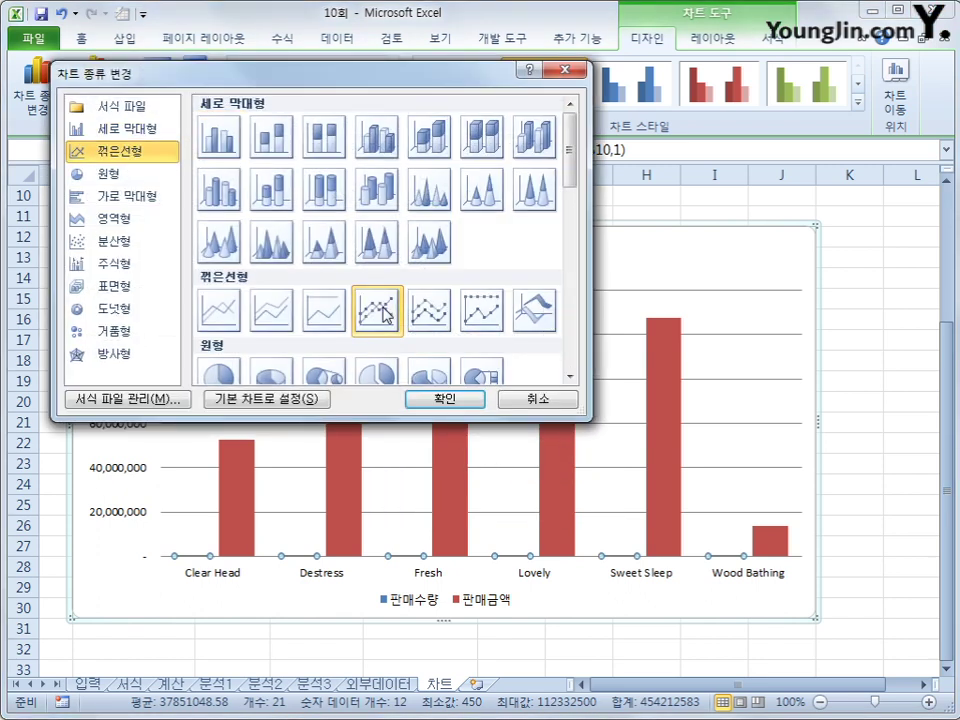
{"action": "left_click", "coordinate": [445, 398]}
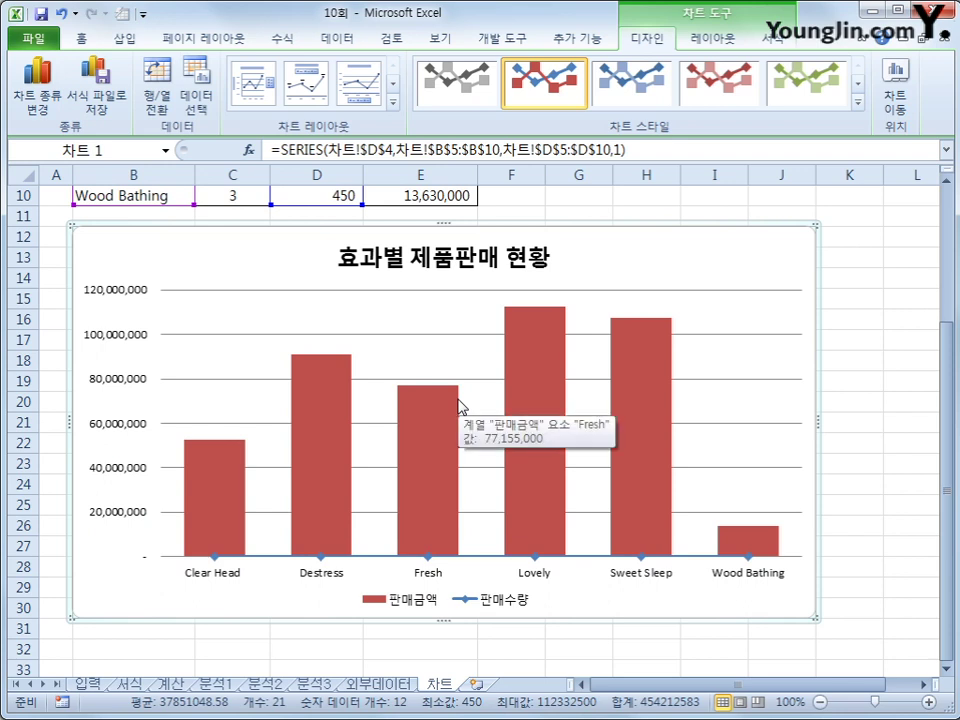
Step: Plot the 판매수량 line series on the secondary axis (보조 축)
{"action": "left_click", "coordinate": [434, 556]}
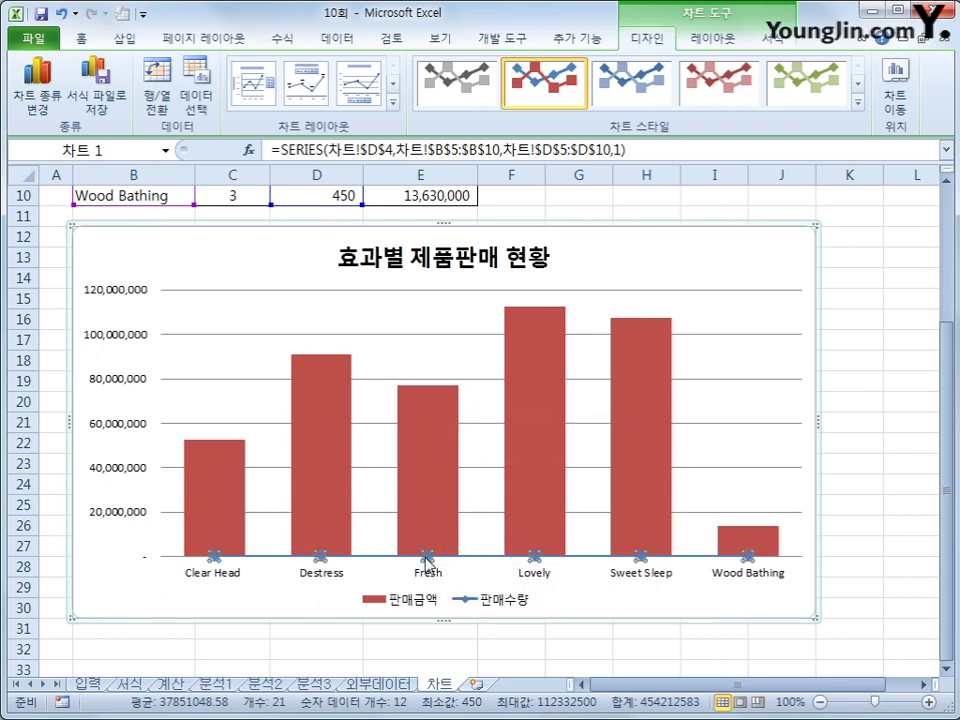
{"action": "right_click", "coordinate": [434, 556]}
{"action": "left_click", "coordinate": [471, 440]}
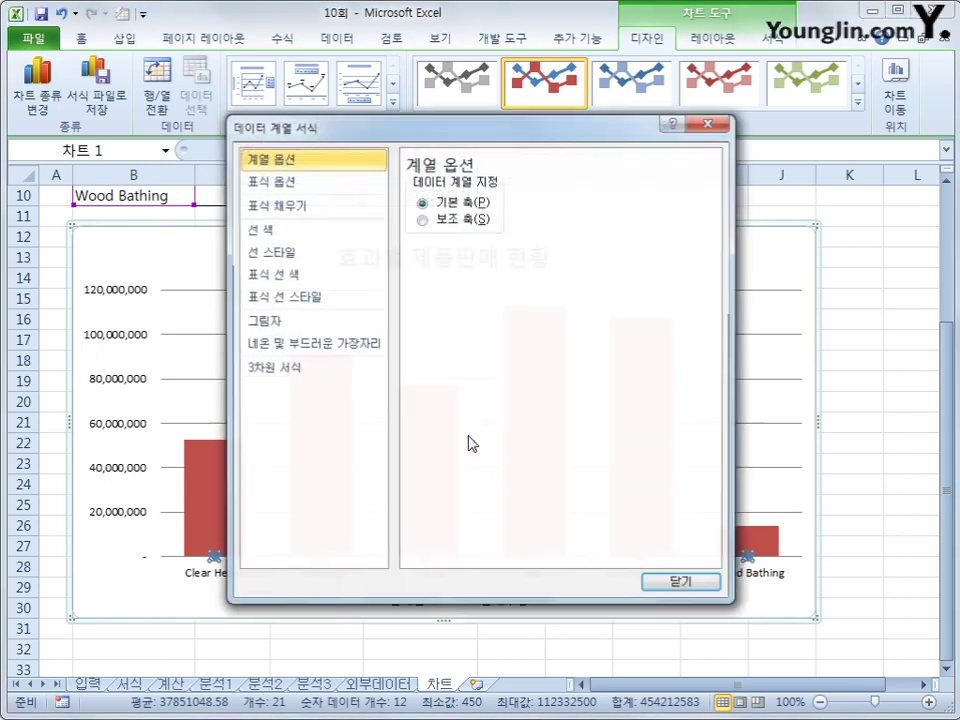
{"action": "left_click", "coordinate": [474, 220]}
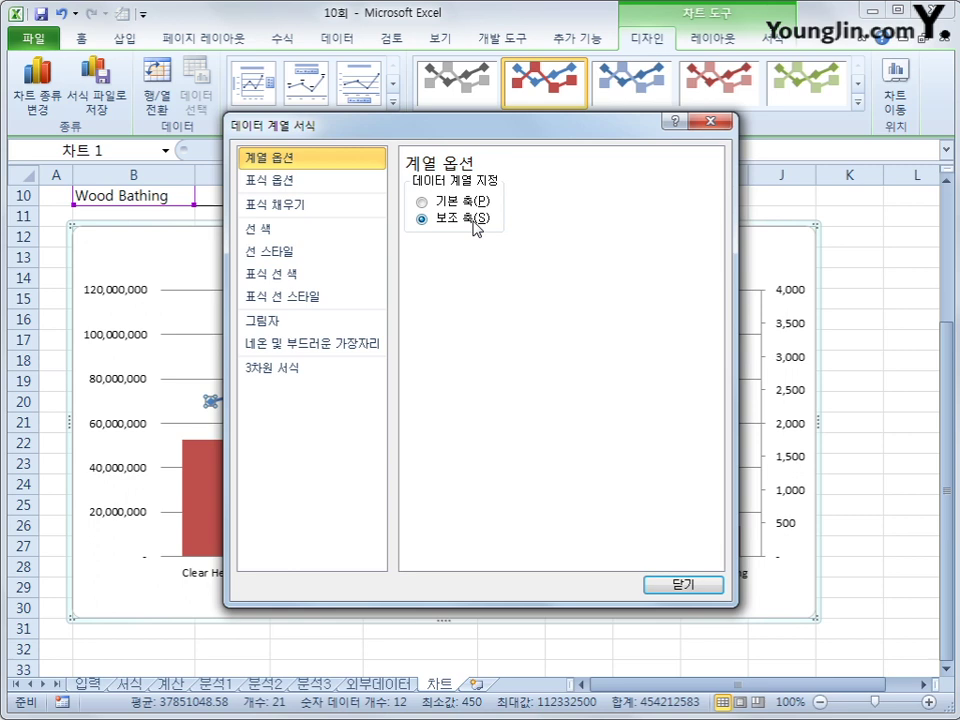
{"action": "left_click", "coordinate": [670, 586]}
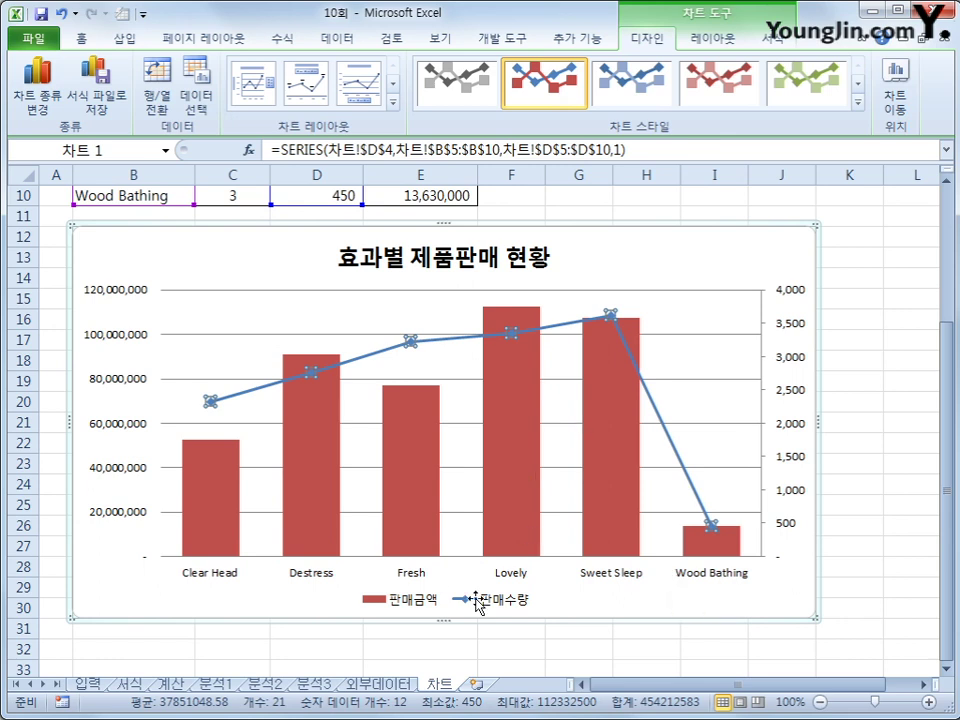
Step: Add a value data label above only the Fresh bar of the 판매금액 series
{"action": "left_click", "coordinate": [418, 484]}
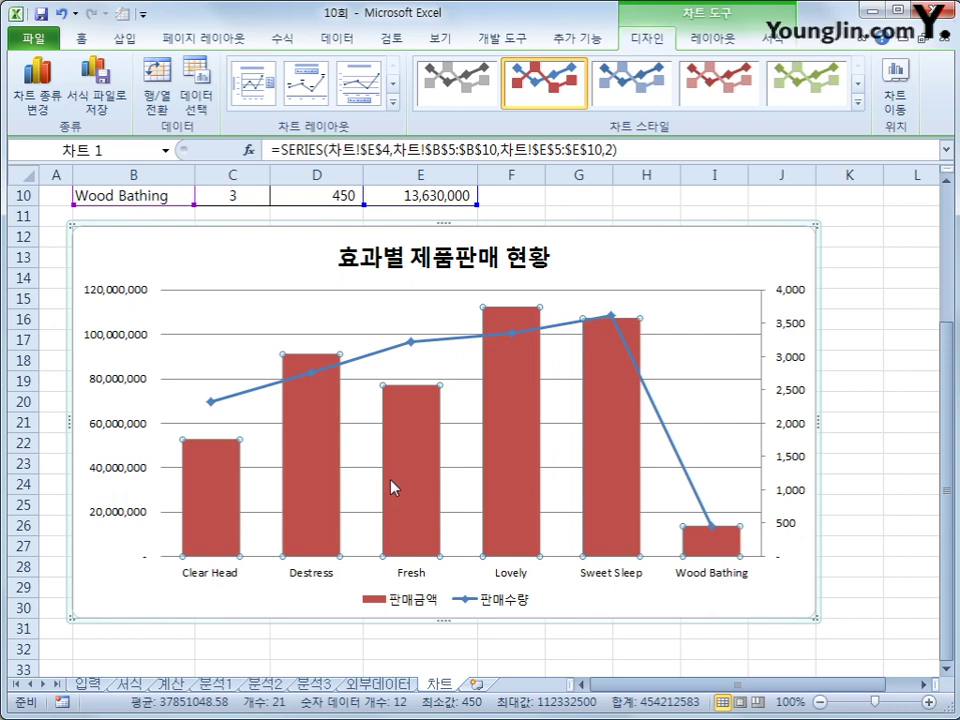
{"action": "left_click", "coordinate": [408, 452]}
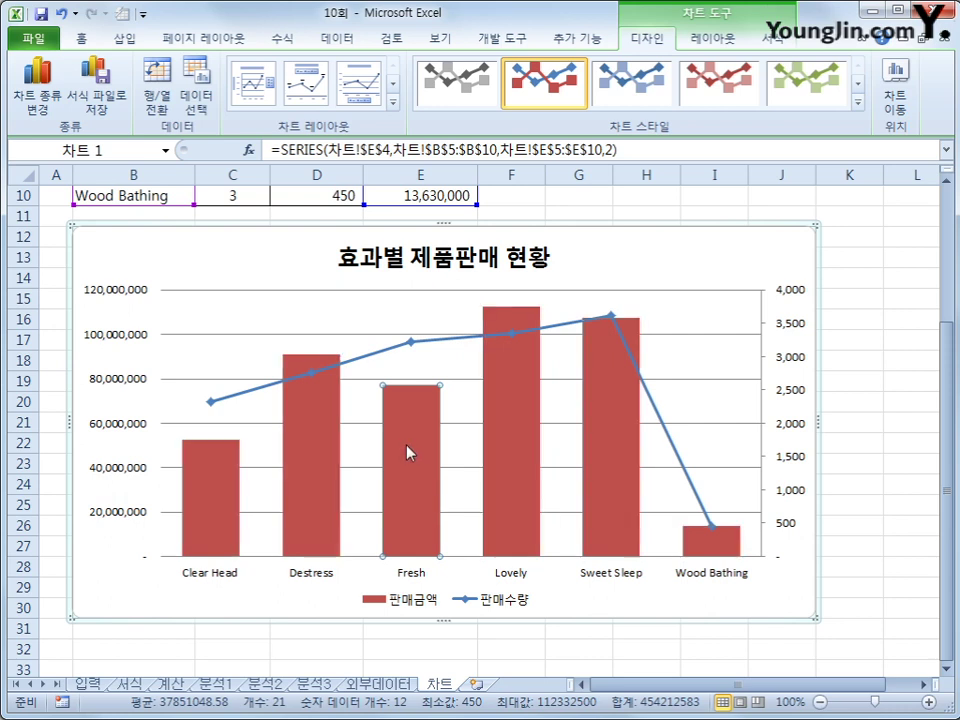
{"action": "left_click", "coordinate": [697, 39]}
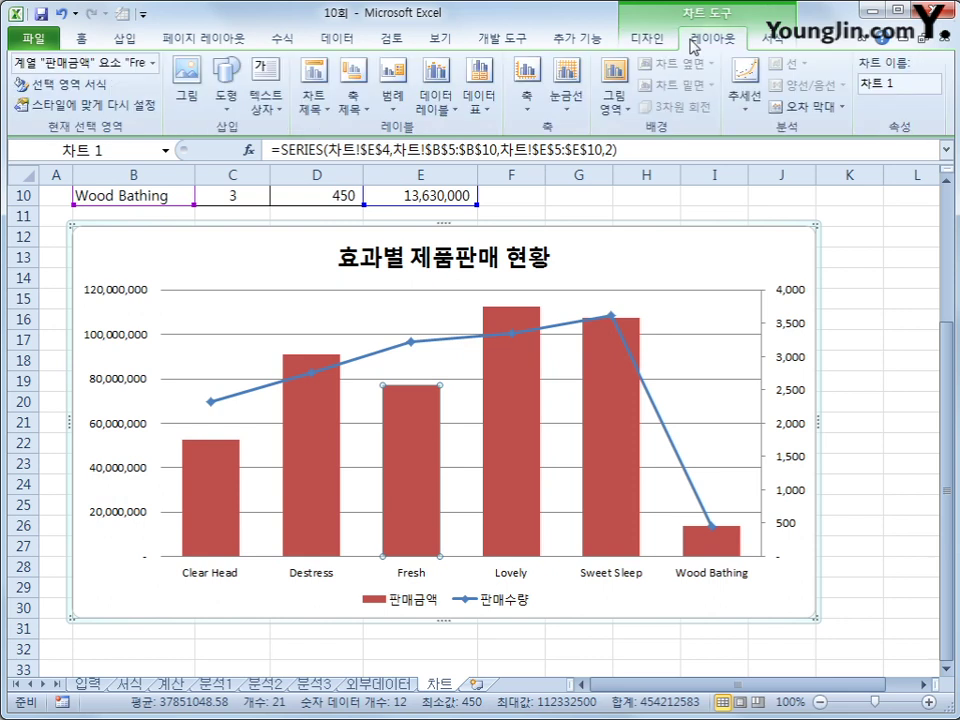
{"action": "left_click", "coordinate": [458, 113]}
{"action": "left_click", "coordinate": [476, 330]}
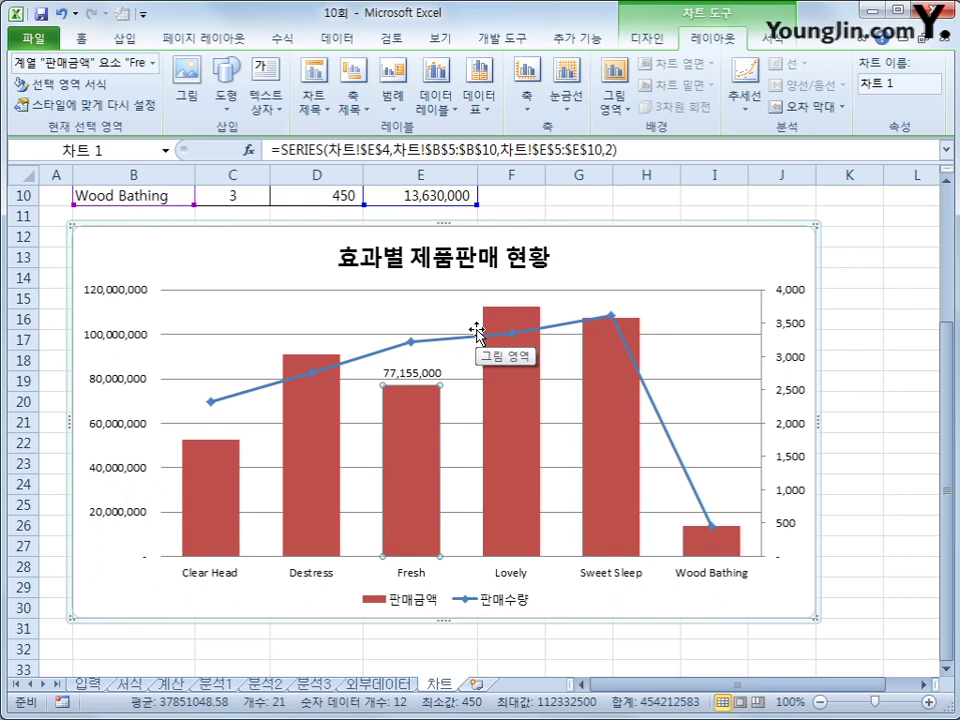
Step: Apply the light aqua gradient shape style with dark text to the chart area
{"action": "left_click", "coordinate": [659, 250]}
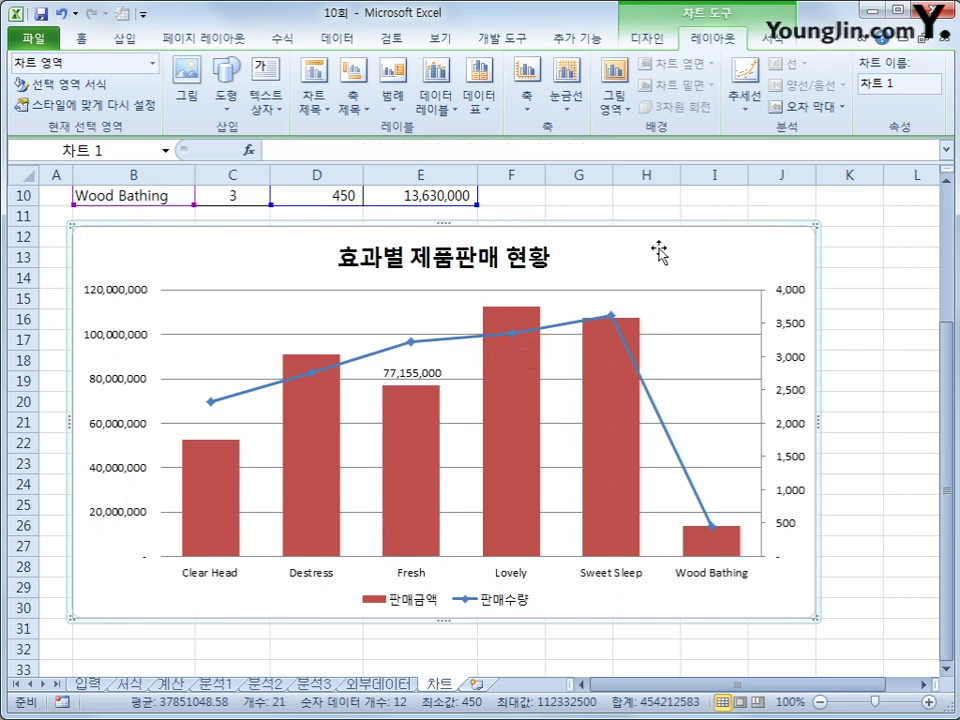
{"action": "scroll", "coordinate": [588, 44], "scroll_direction": "down", "scroll_amount": 1}
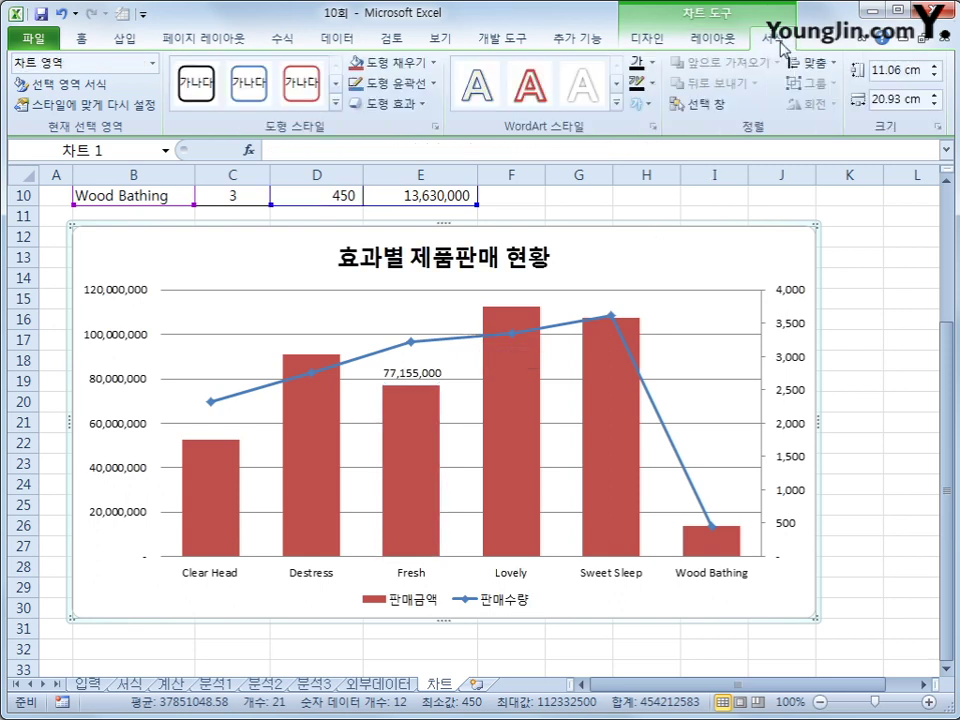
{"action": "left_click", "coordinate": [336, 103]}
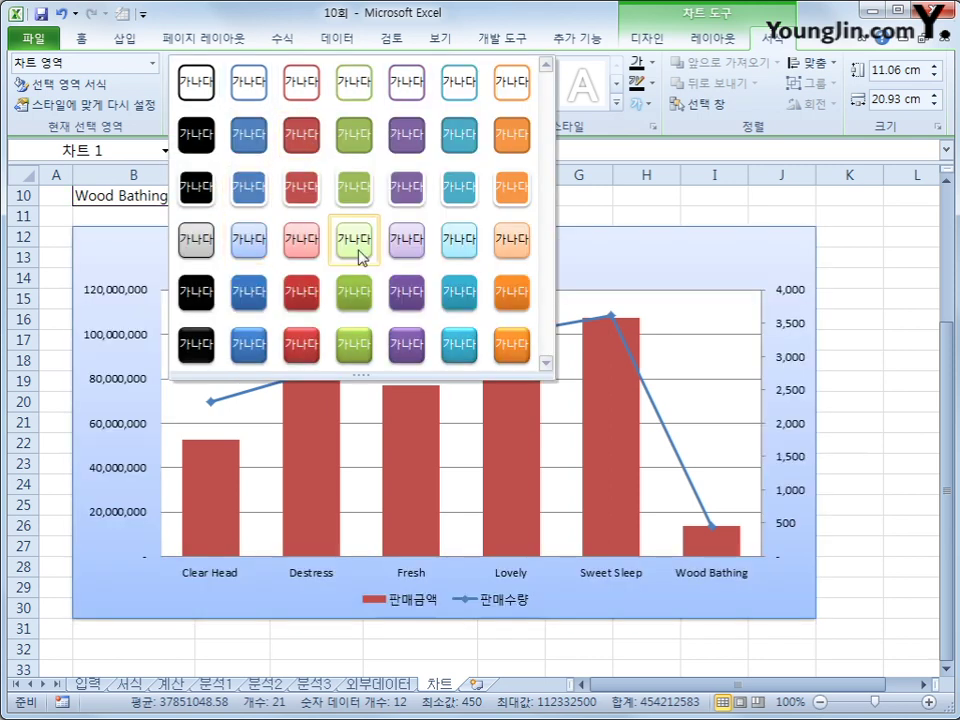
{"action": "left_click", "coordinate": [456, 262]}
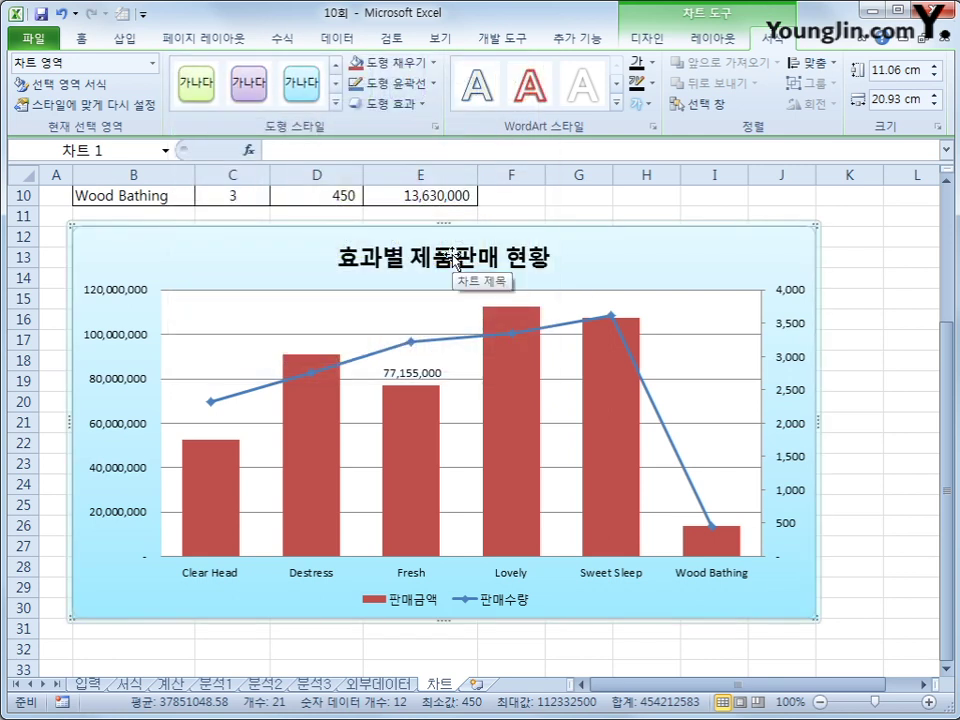
Step: Format the horizontal category axis labels as 12-point bold
{"action": "left_click", "coordinate": [518, 580]}
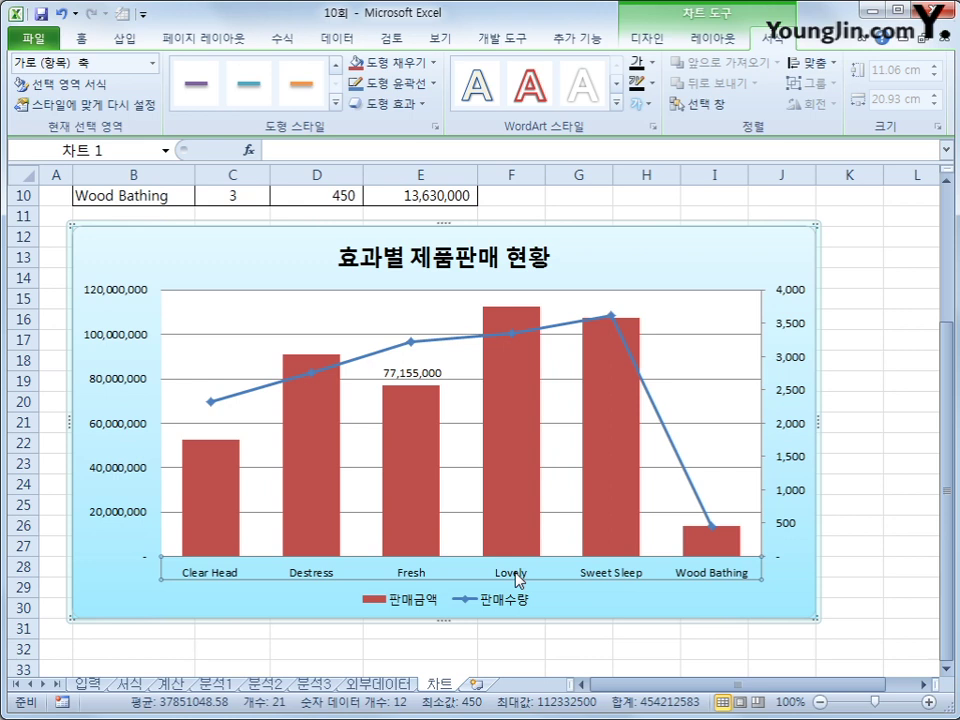
{"action": "right_click", "coordinate": [518, 580]}
{"action": "left_click", "coordinate": [496, 491]}
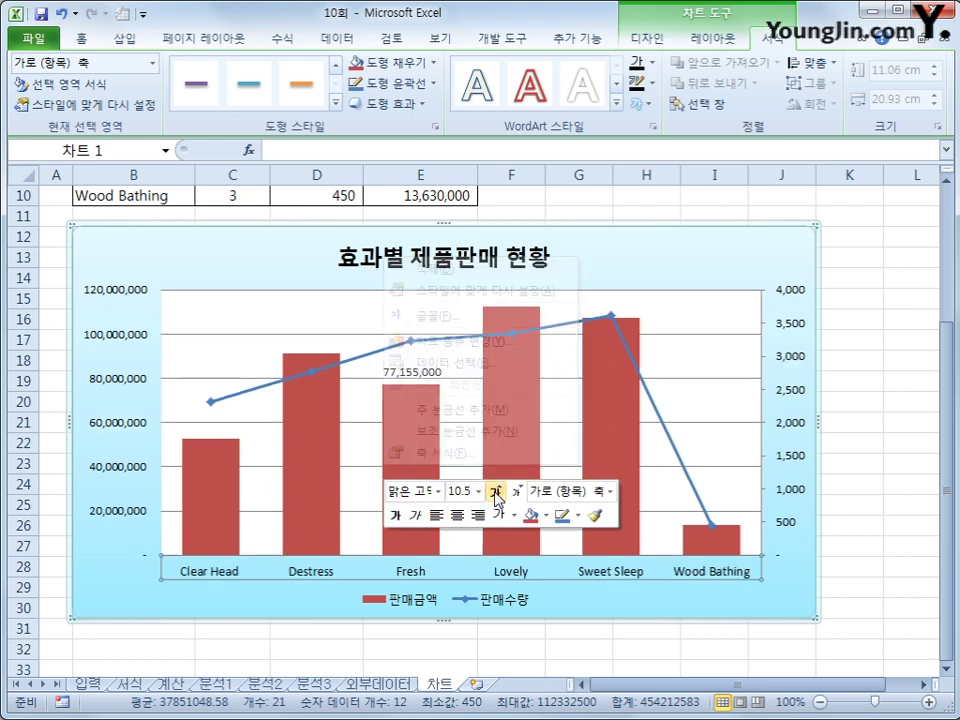
{"action": "left_click", "coordinate": [496, 491]}
{"action": "left_click", "coordinate": [496, 491]}
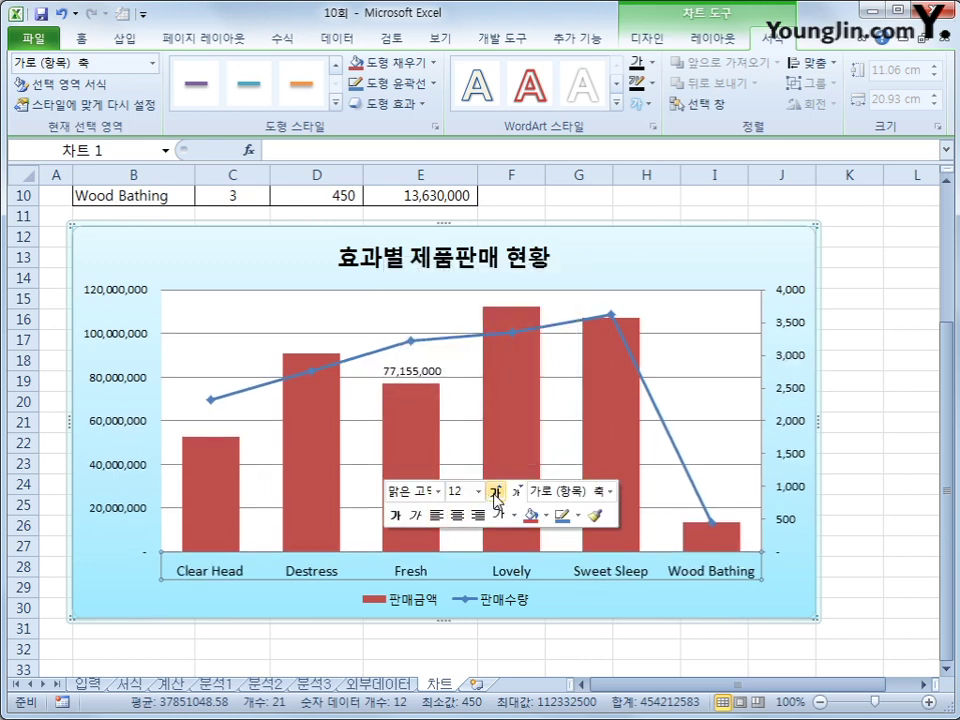
{"action": "left_click", "coordinate": [393, 515]}
{"action": "left_click", "coordinate": [872, 601]}
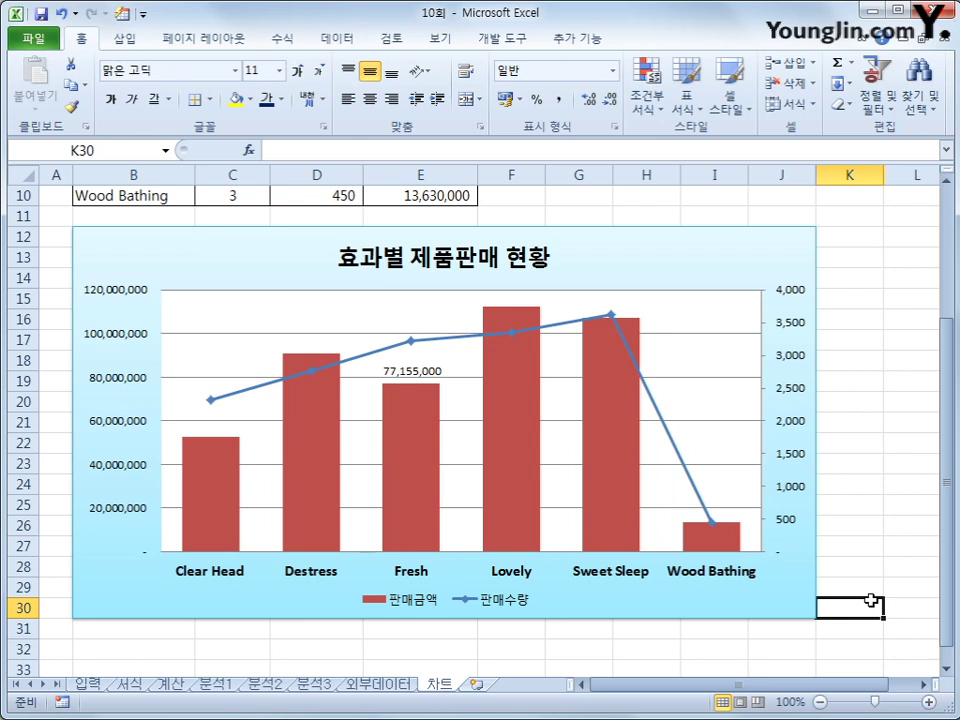
Step: Set the 차트 sheet's print scaling to 자동 맞춤, 1 page wide by 1 page tall
{"action": "left_click", "coordinate": [205, 39]}
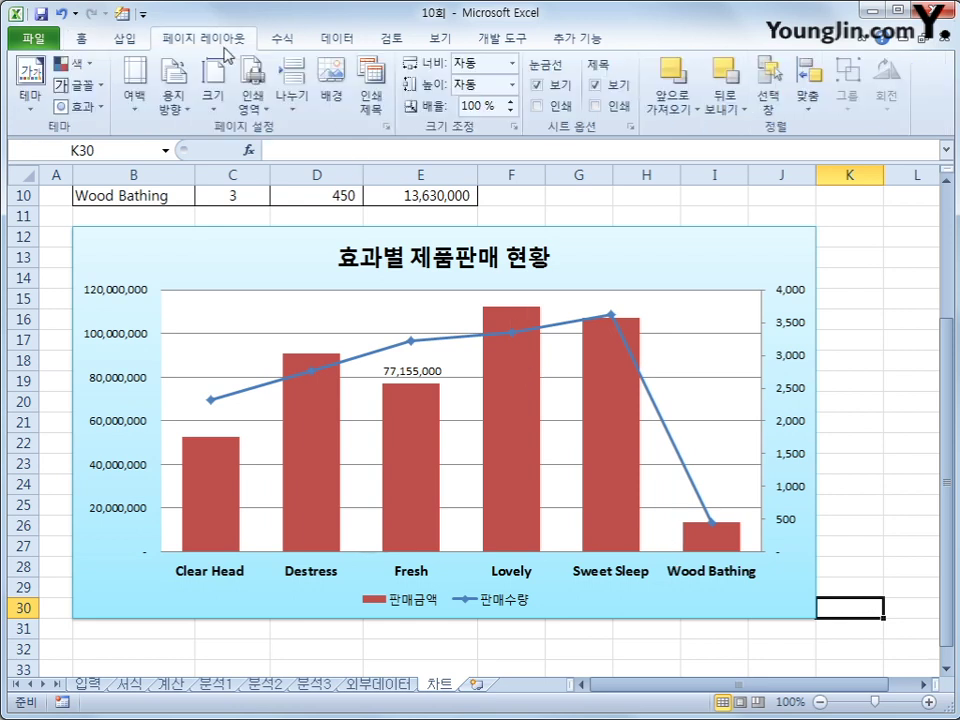
{"action": "left_click", "coordinate": [388, 130]}
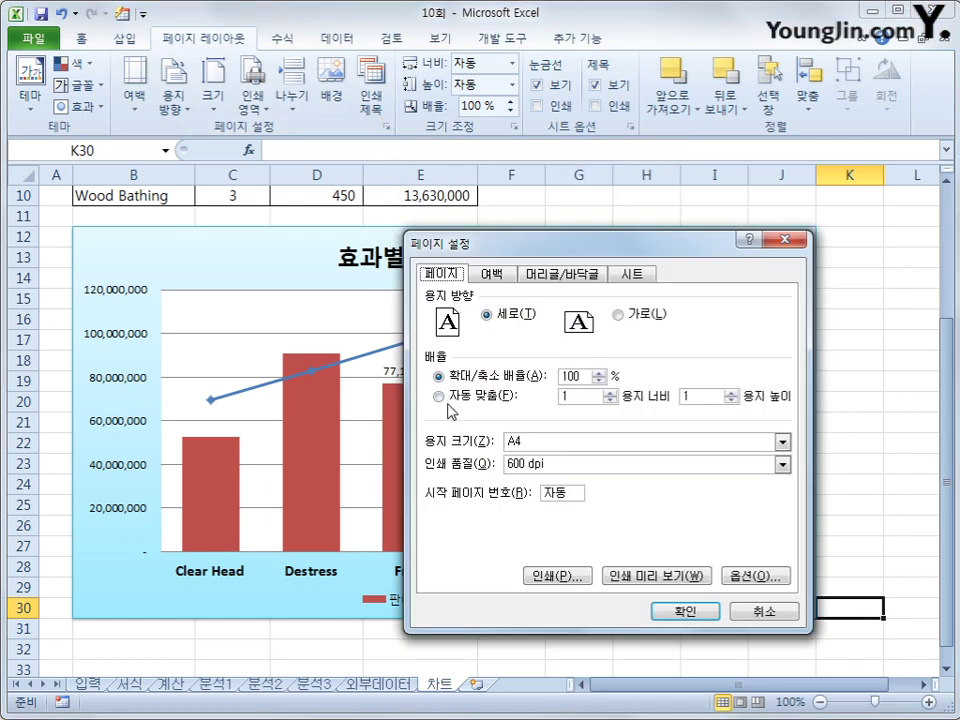
{"action": "left_click", "coordinate": [452, 399]}
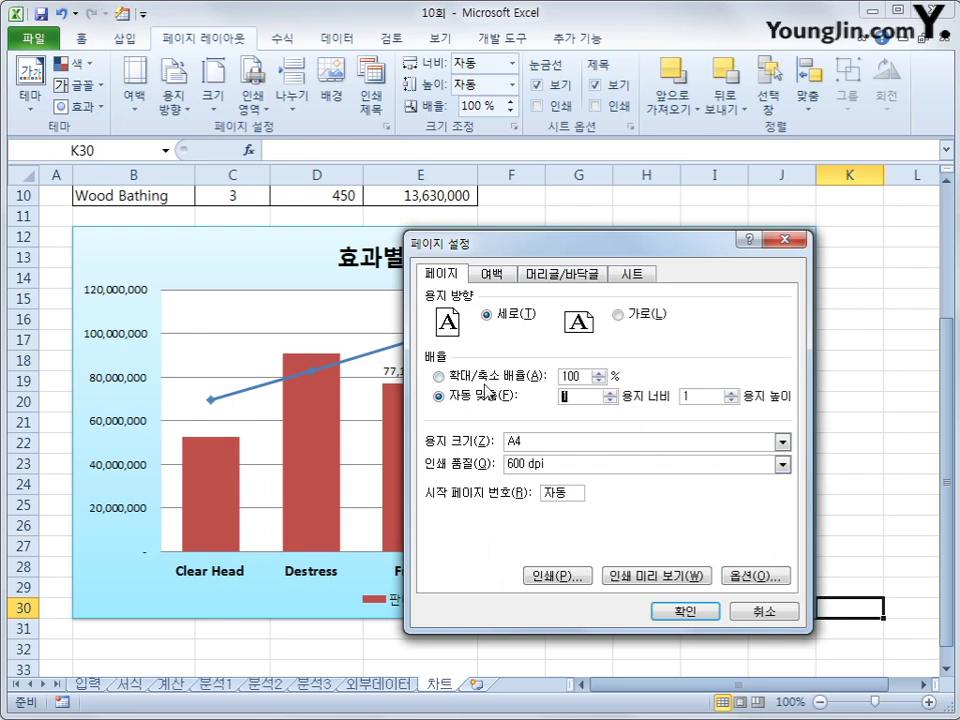
Step: Insert the current date (&[날짜]) in the right section of the page footer
{"action": "left_click", "coordinate": [560, 276]}
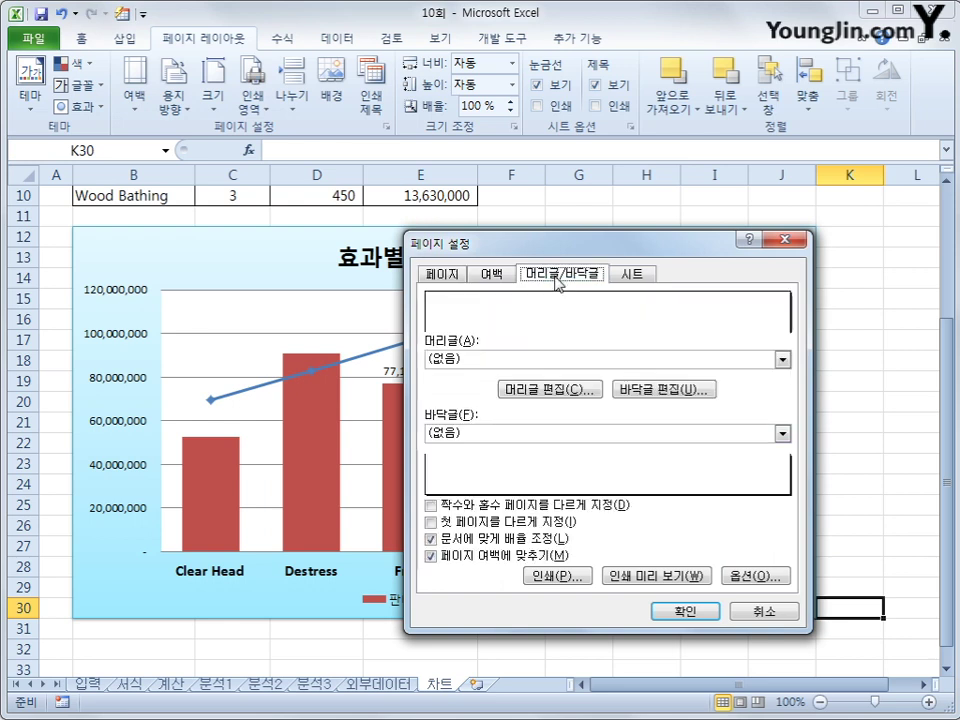
{"action": "left_click", "coordinate": [663, 393]}
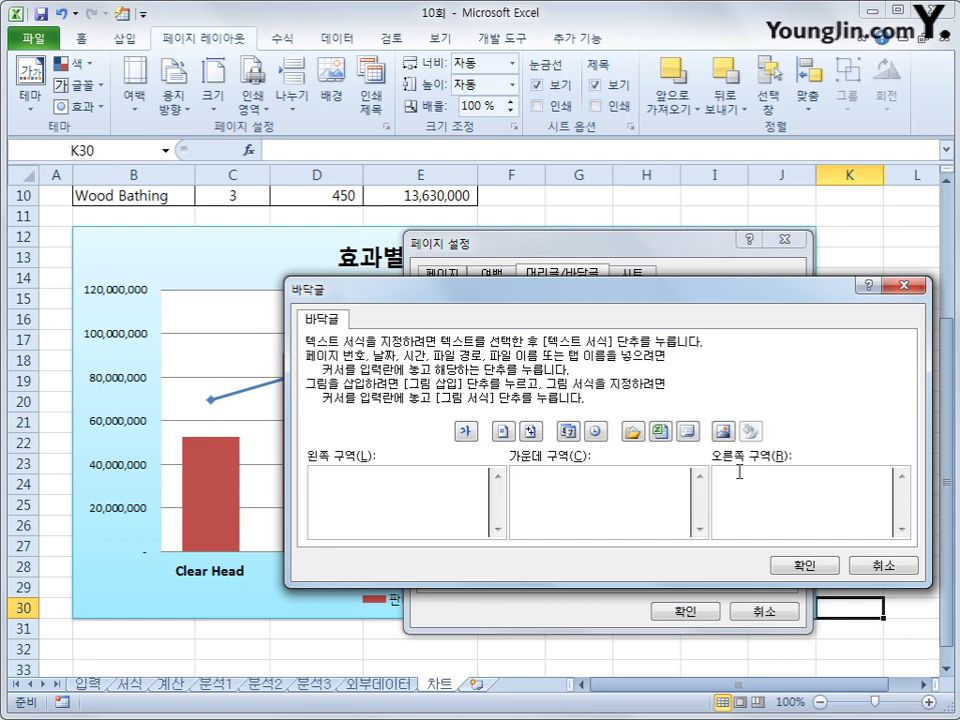
{"action": "left_click", "coordinate": [567, 434]}
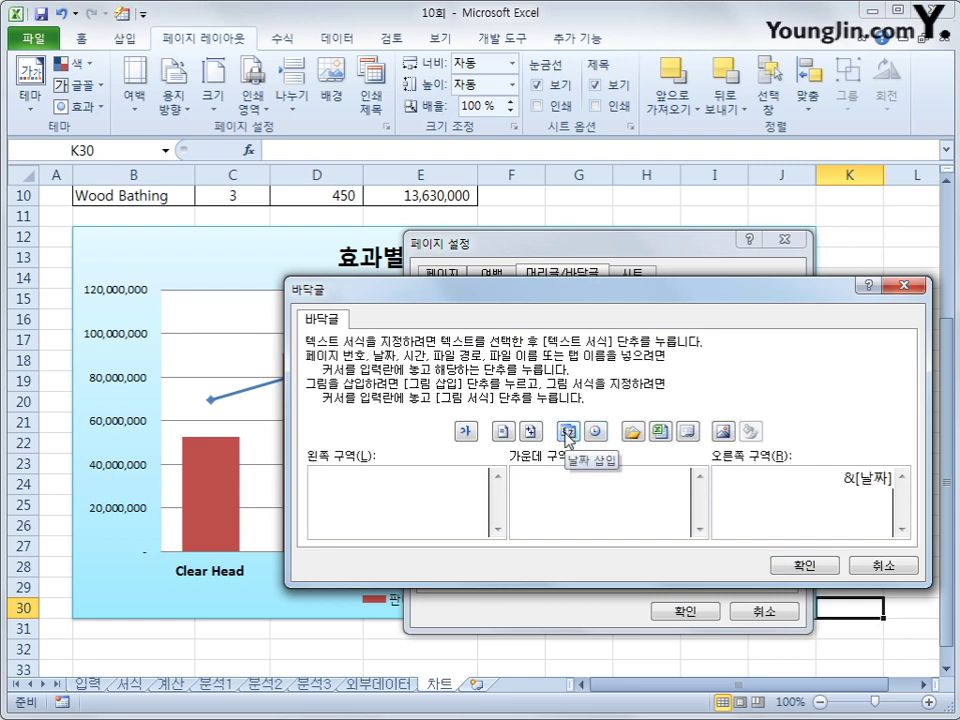
{"action": "left_click", "coordinate": [793, 564]}
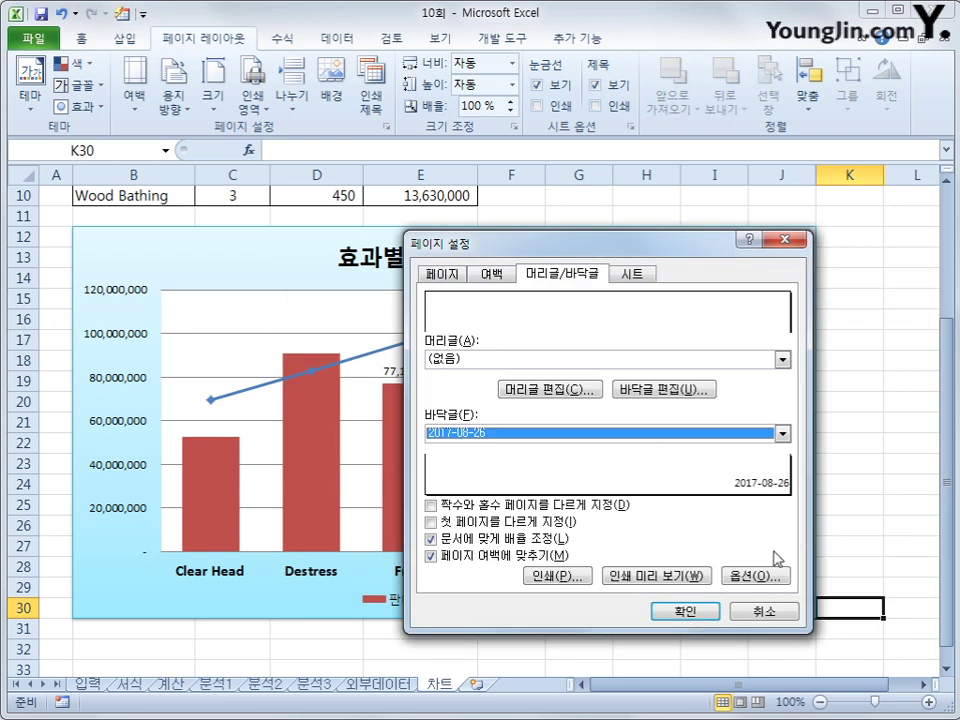
Step: Check the print preview, and review the page scaling and footer settings before confirming the page setup
{"action": "left_click", "coordinate": [652, 577]}
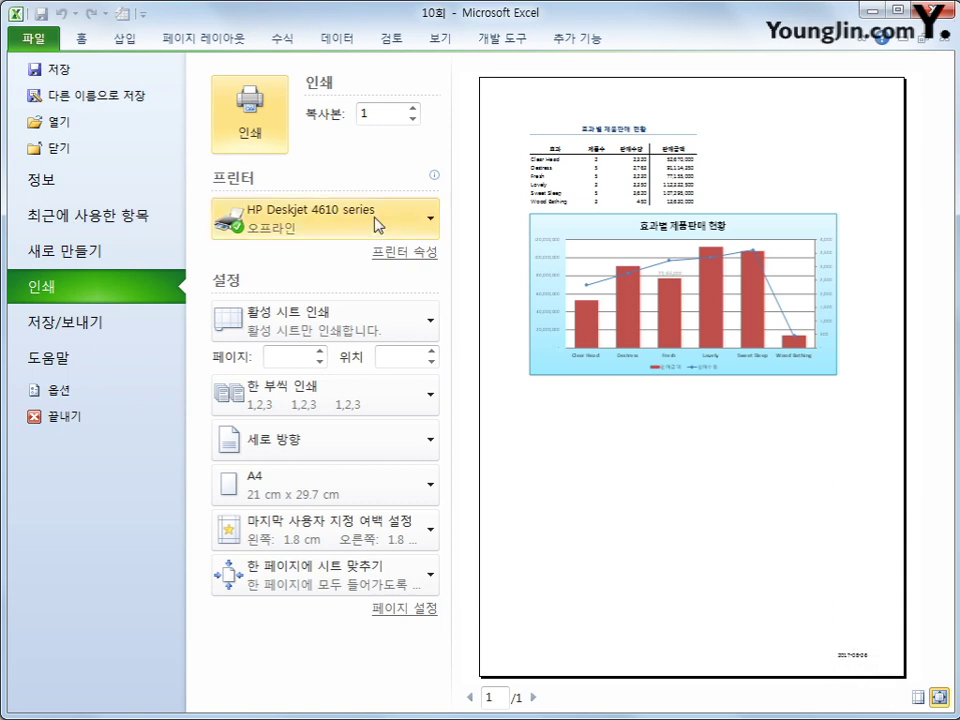
{"action": "left_click", "coordinate": [193, 40]}
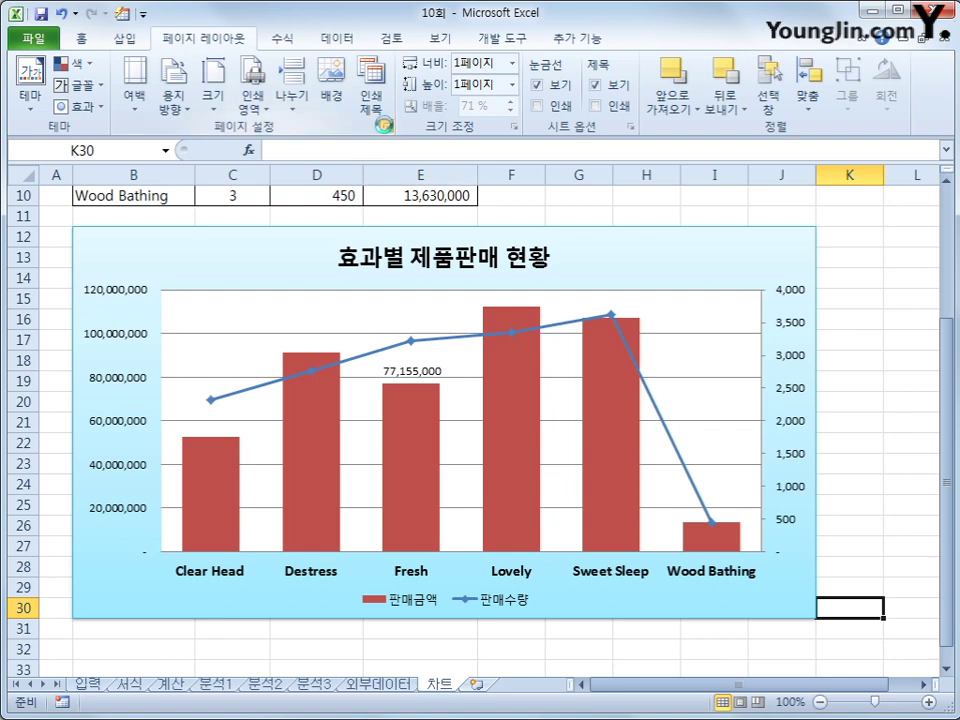
{"action": "left_click", "coordinate": [386, 127]}
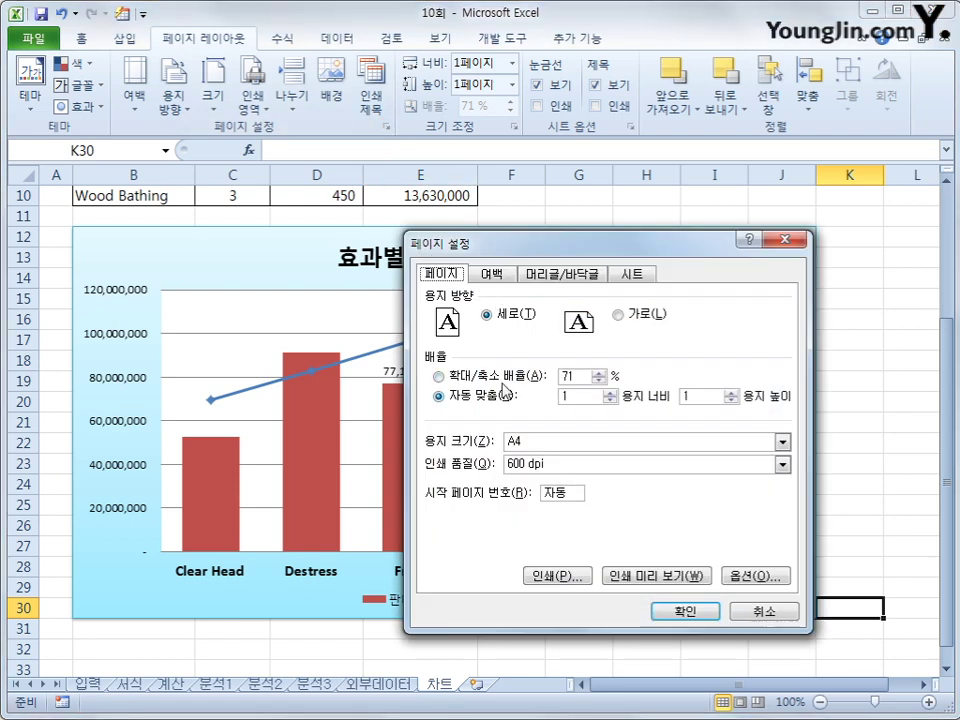
{"action": "left_click", "coordinate": [559, 278]}
{"action": "left_click", "coordinate": [683, 610]}
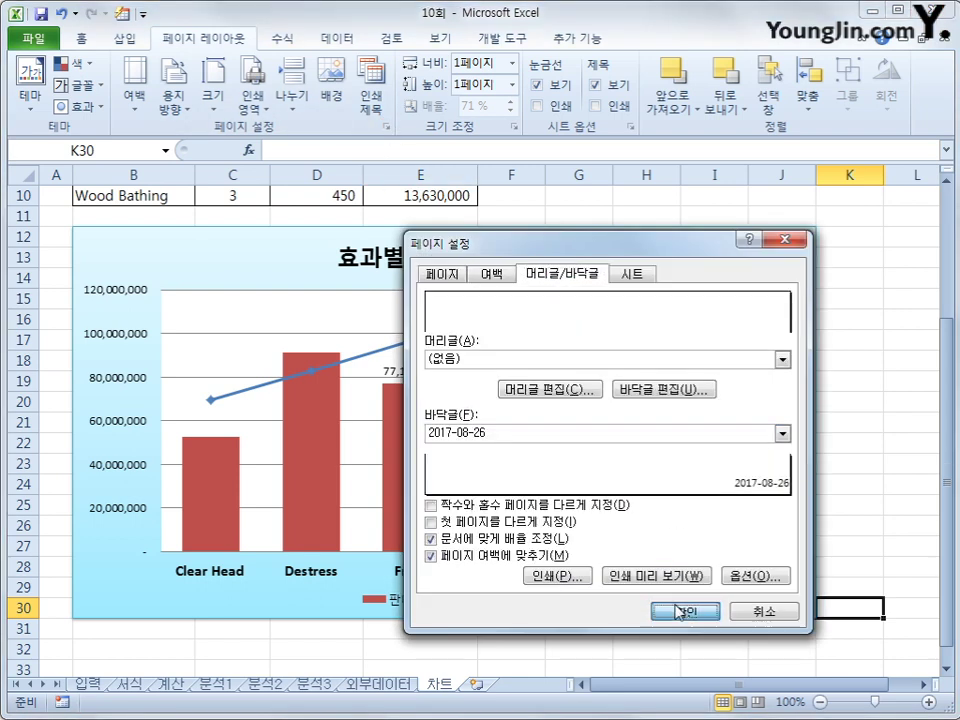
{"action": "left_click", "coordinate": [846, 572]}
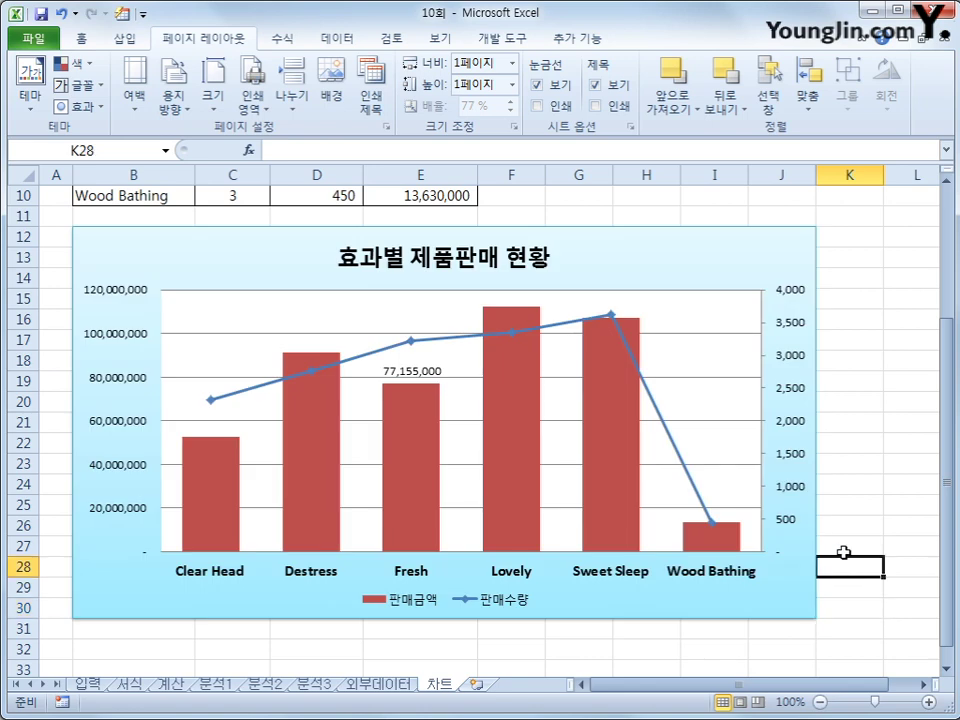